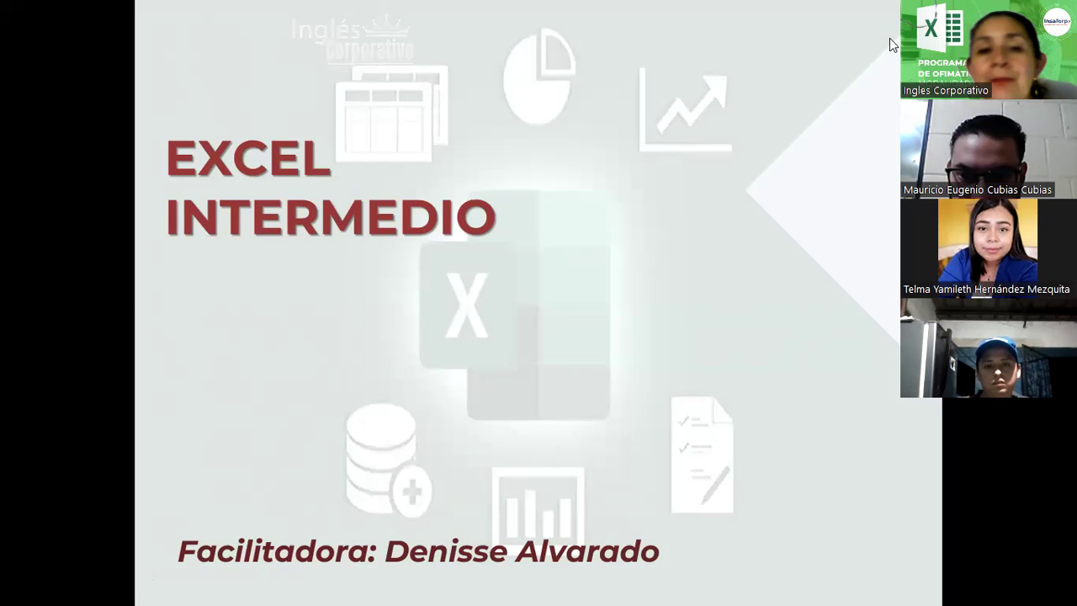
- Advance the slideshow from the Excel Intermedio title slide to the Objetivo slide
{"action": "left_click", "coordinate": [229, 340]}
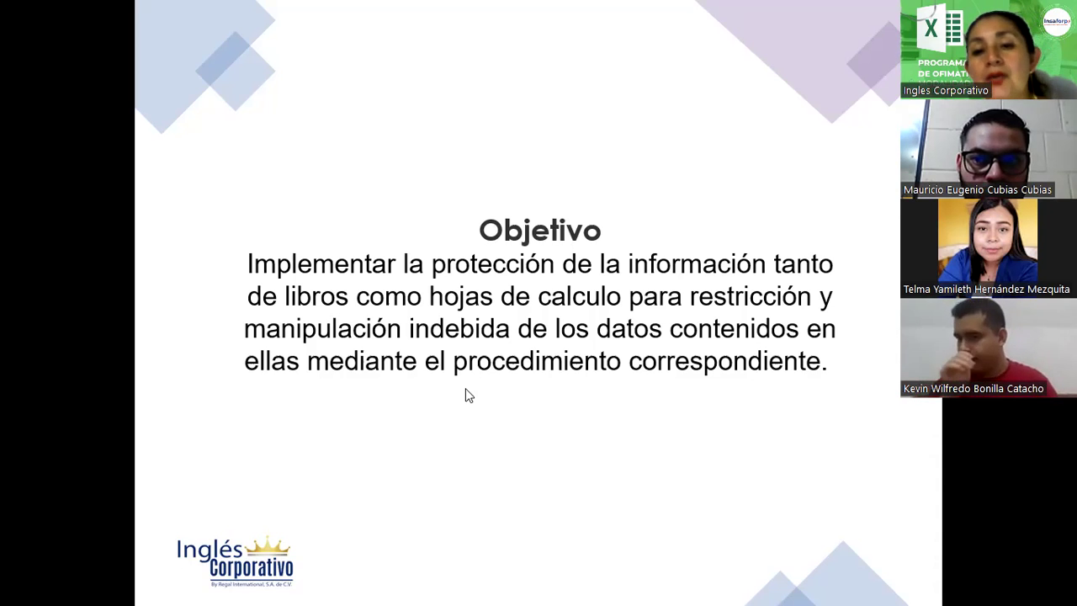
- Advance the slideshow to the 'Protección y seguridad en Excel' slide
{"action": "left_click", "coordinate": [459, 426]}
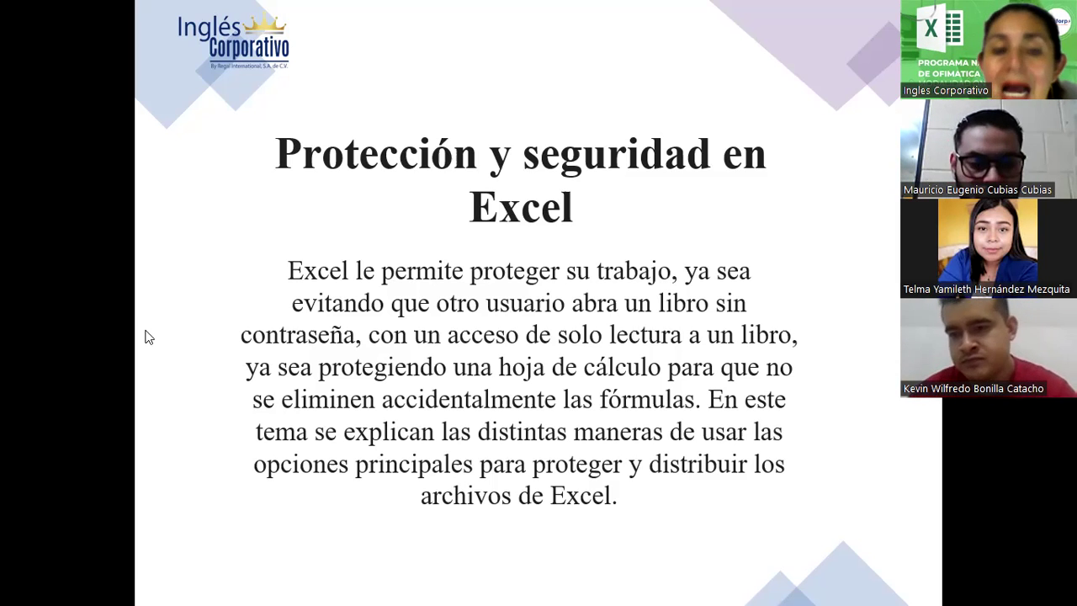
- Advance the slideshow to the Advertencia slide about unrecoverable passwords
{"action": "left_click", "coordinate": [719, 232]}
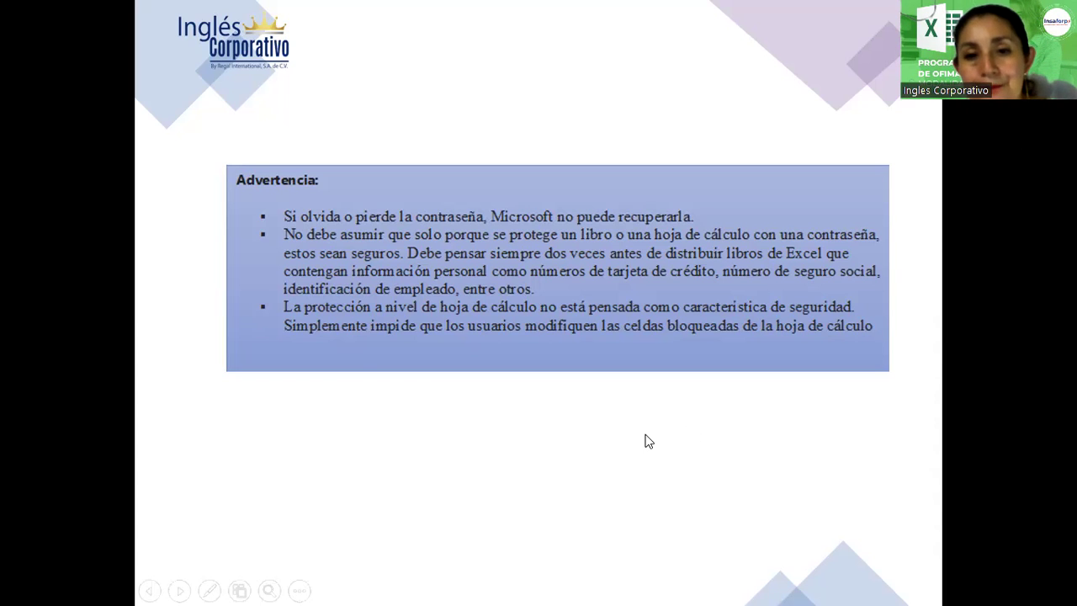
- Advance the slideshow toward the Proteger libro options slide
{"action": "left_click", "coordinate": [663, 379]}
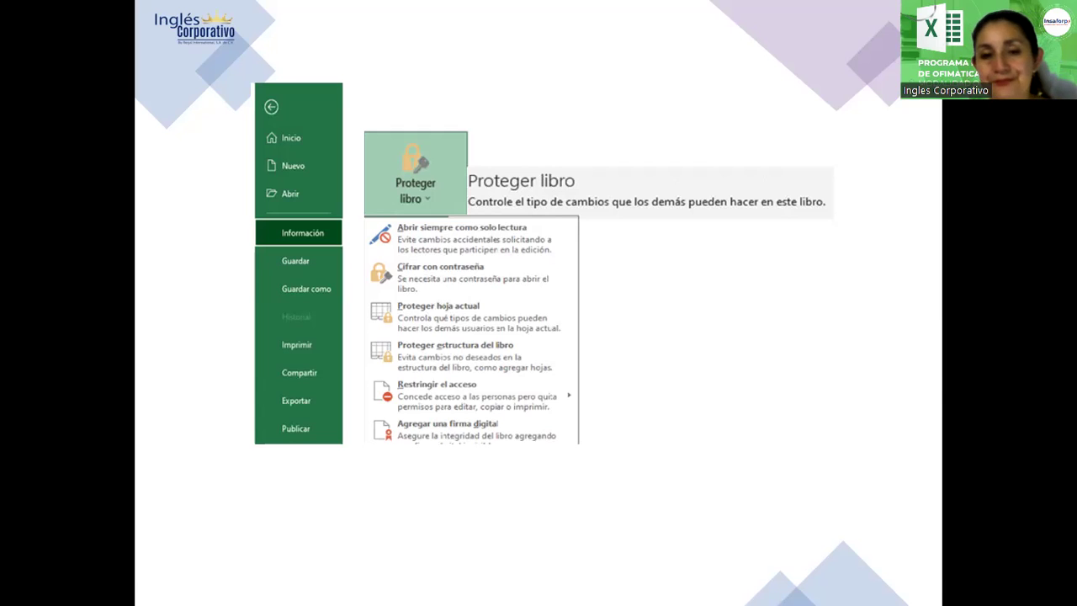
- Move past the last slide to the end-of-presentation screen and exit the slideshow
{"action": "left_click", "coordinate": [677, 159]}
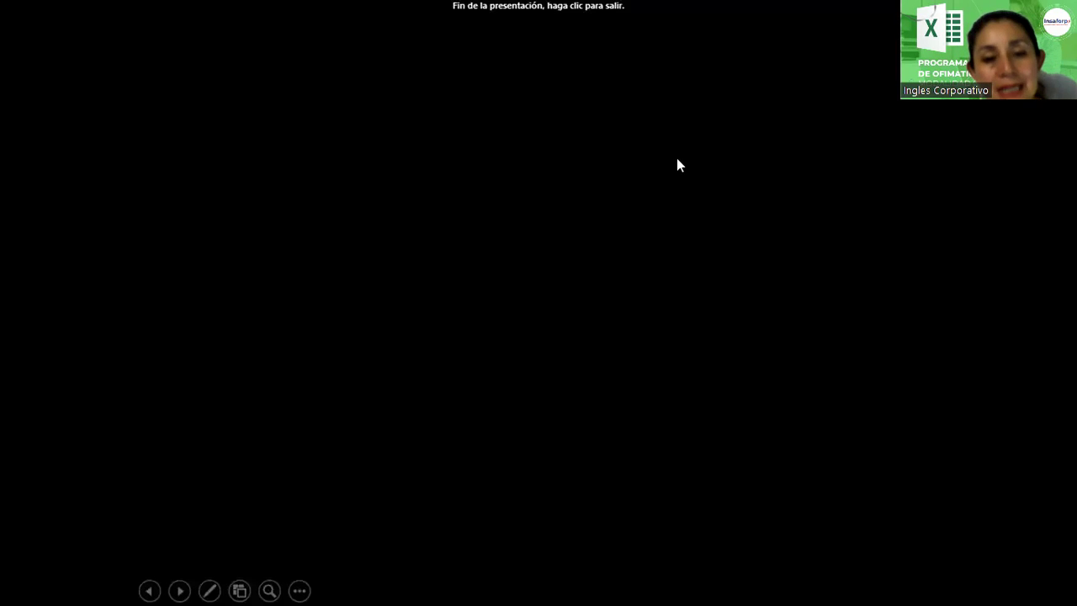
{"action": "left_click", "coordinate": [677, 159]}
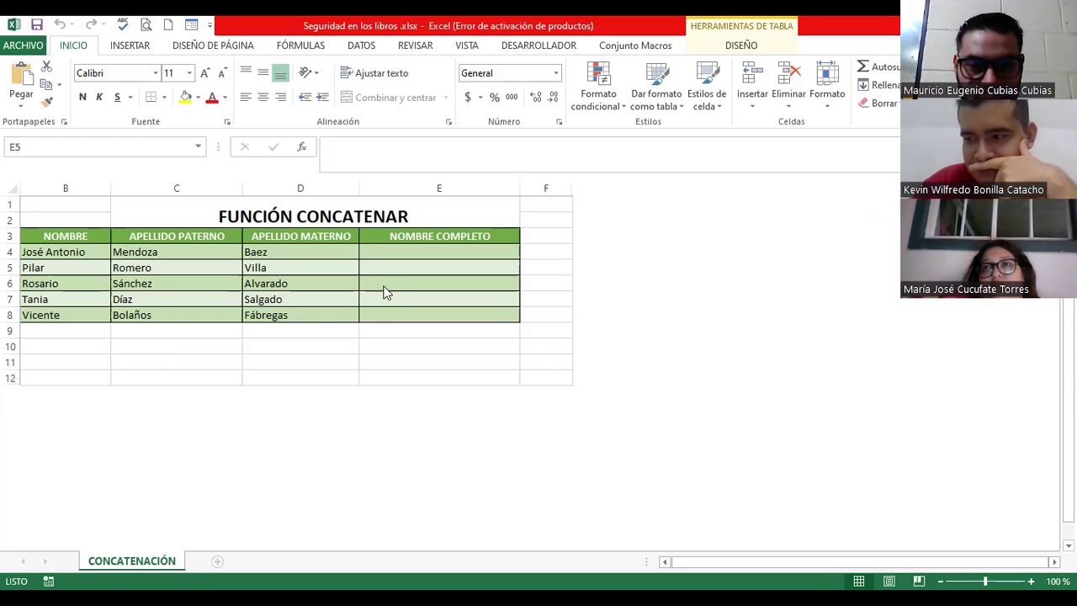
- In E4 enter =CONCATENAR of NOMBRE, APELLIDO PATERNO and APELLIDO MATERNO, filling the column
{"action": "left_click", "coordinate": [445, 256]}
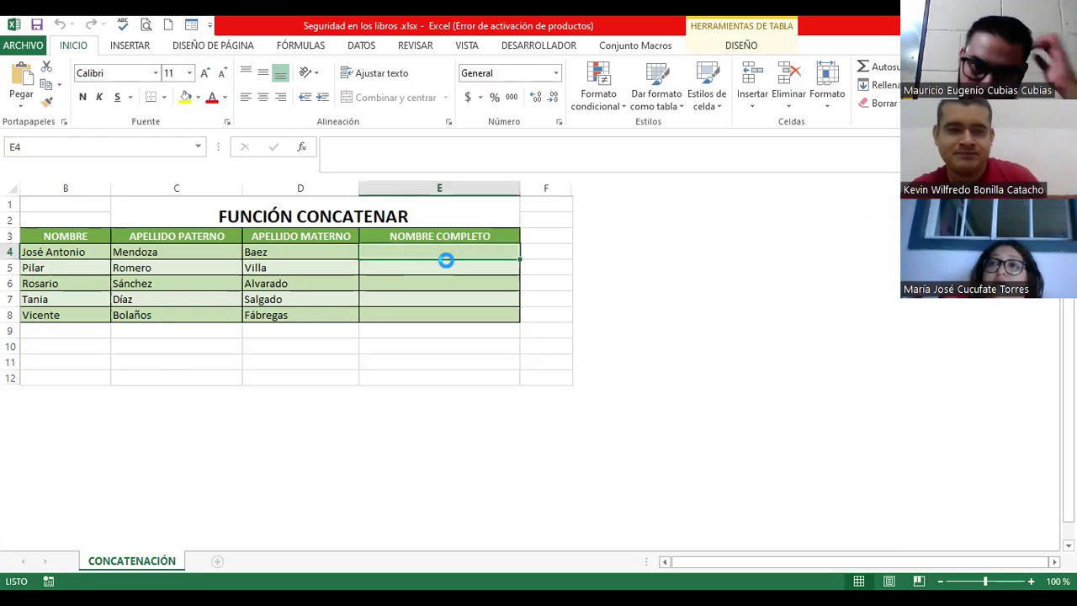
{"action": "scroll", "coordinate": [445, 261], "scroll_direction": "up", "scroll_amount": 4}
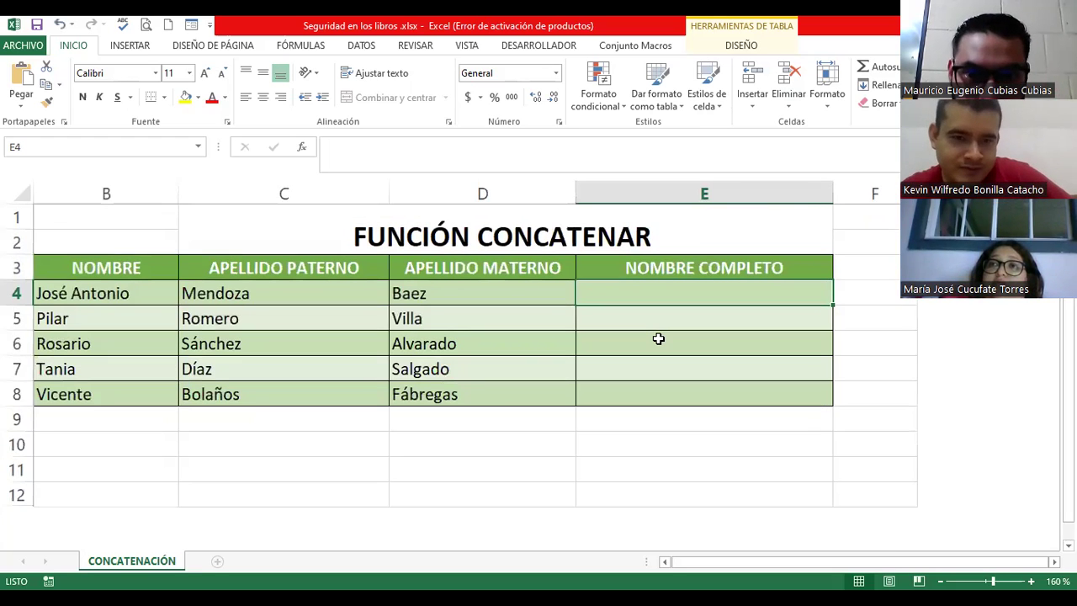
{"action": "type", "text": "=c"}
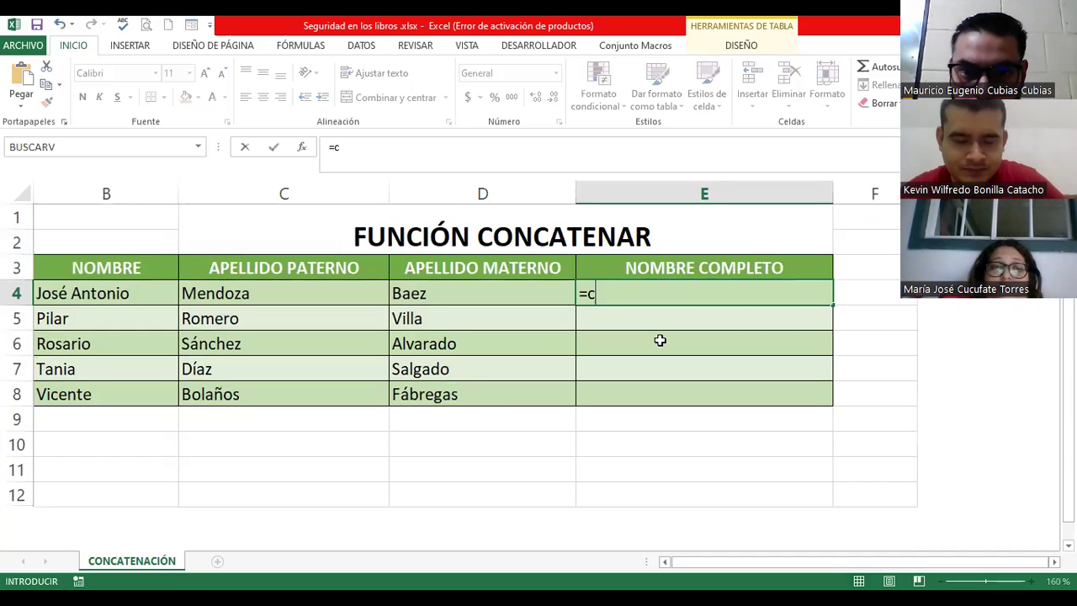
{"action": "type", "text": "oncat"}
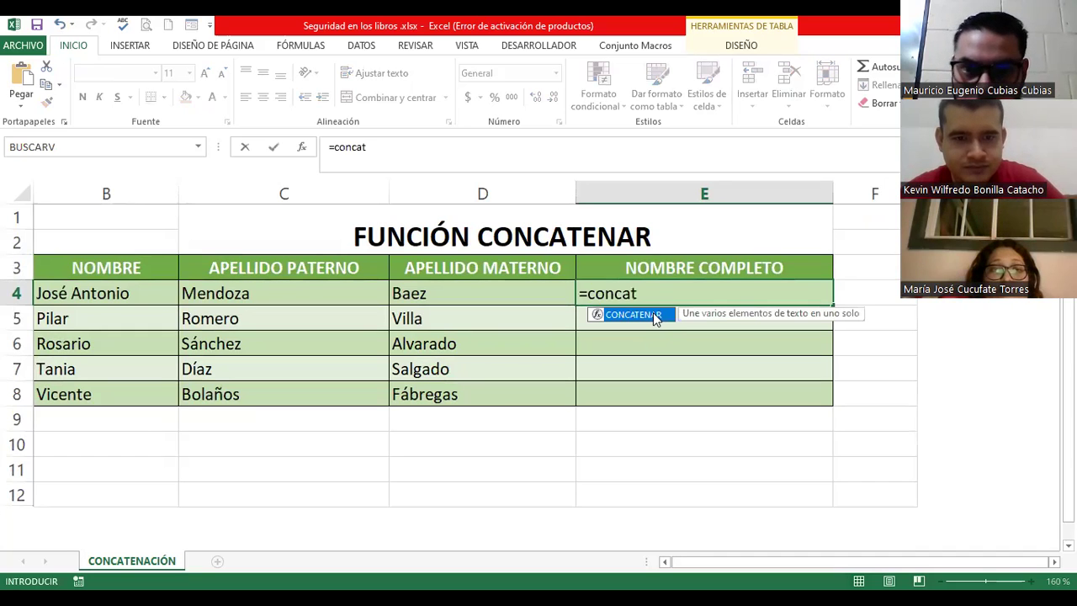
{"action": "key", "text": "Tab"}
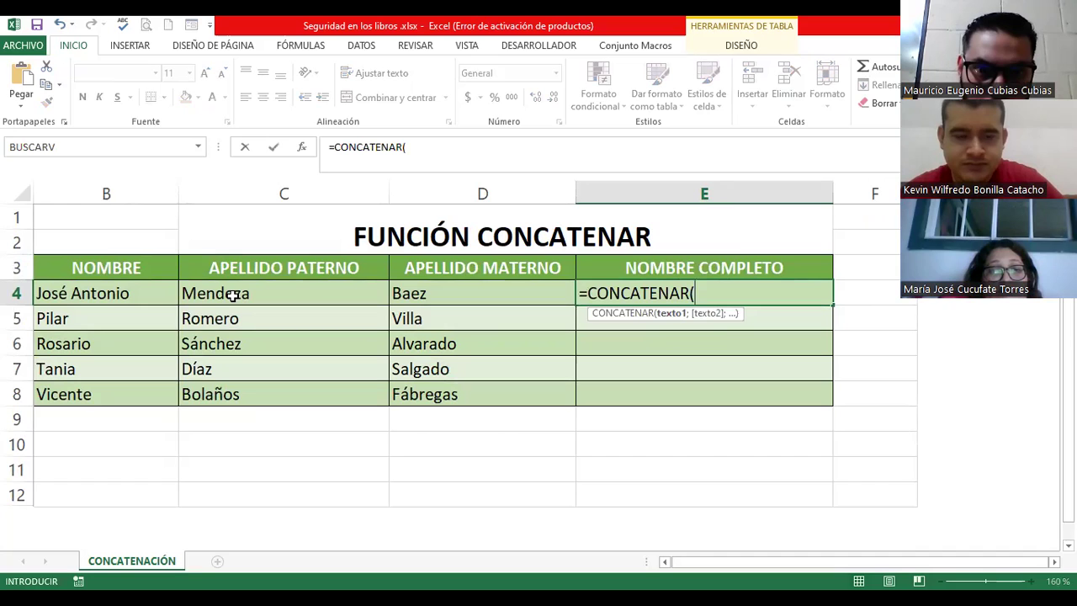
{"action": "left_click", "coordinate": [154, 293]}
{"action": "type", "text": ","}
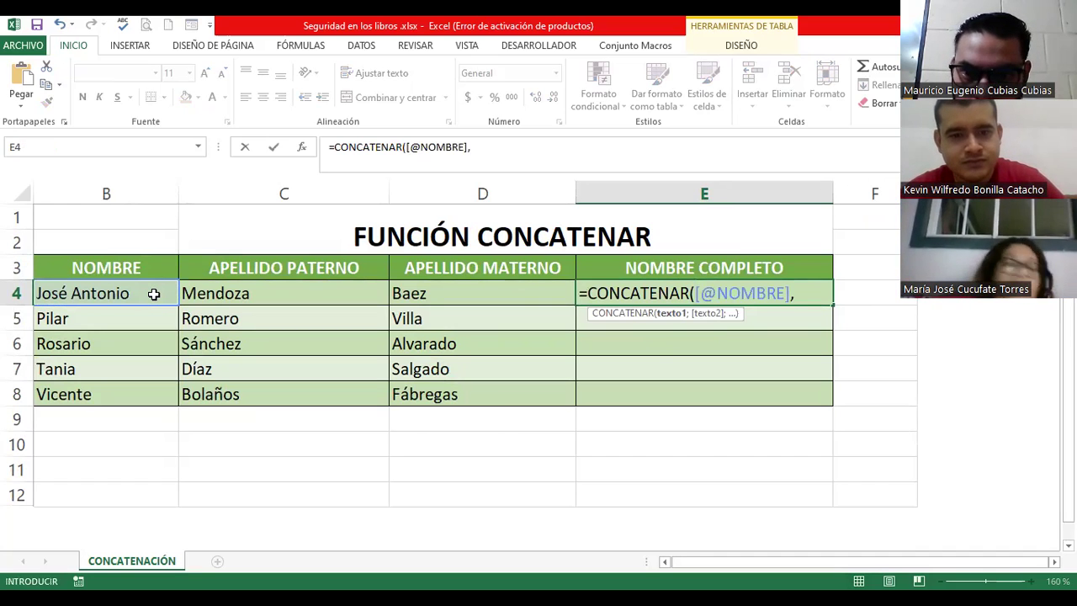
{"action": "key", "text": "BackSpace"}
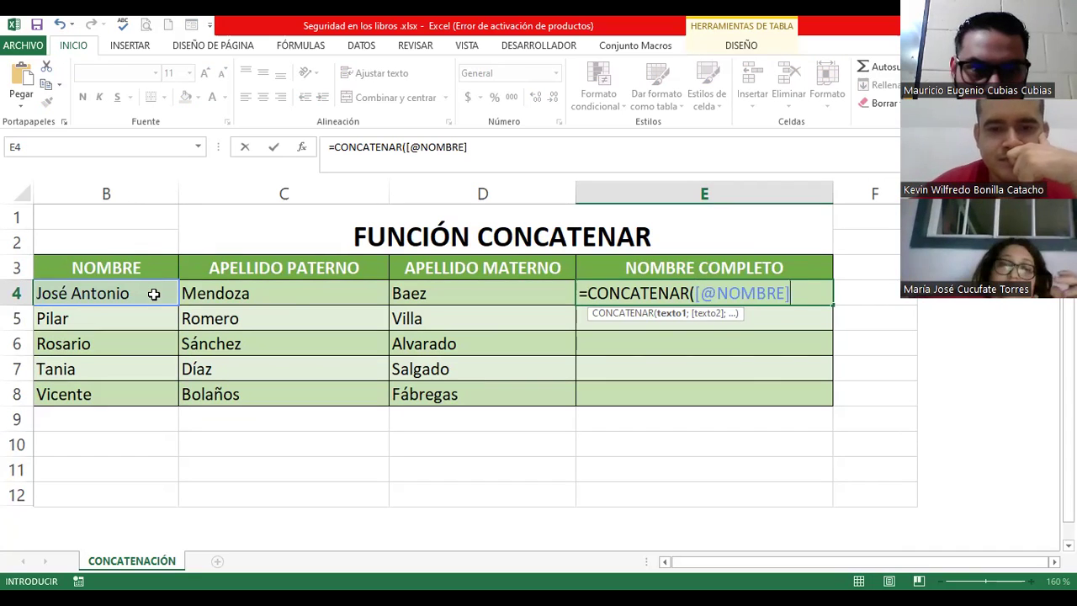
{"action": "type", "text": ";"}
{"action": "left_click", "coordinate": [223, 292]}
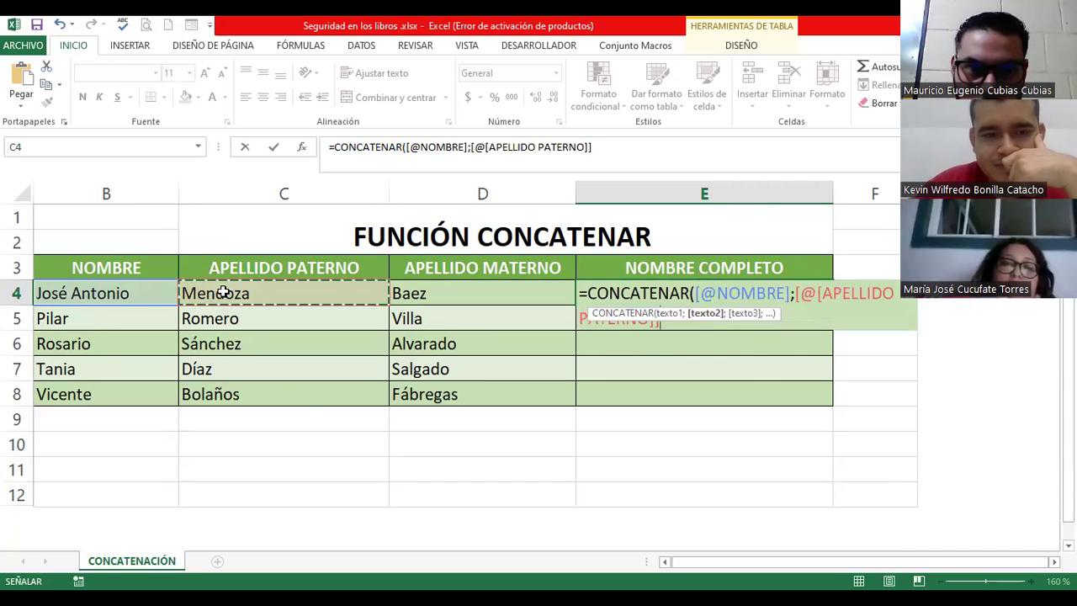
{"action": "type", "text": ";[@[APELLIDO MATERNO"}
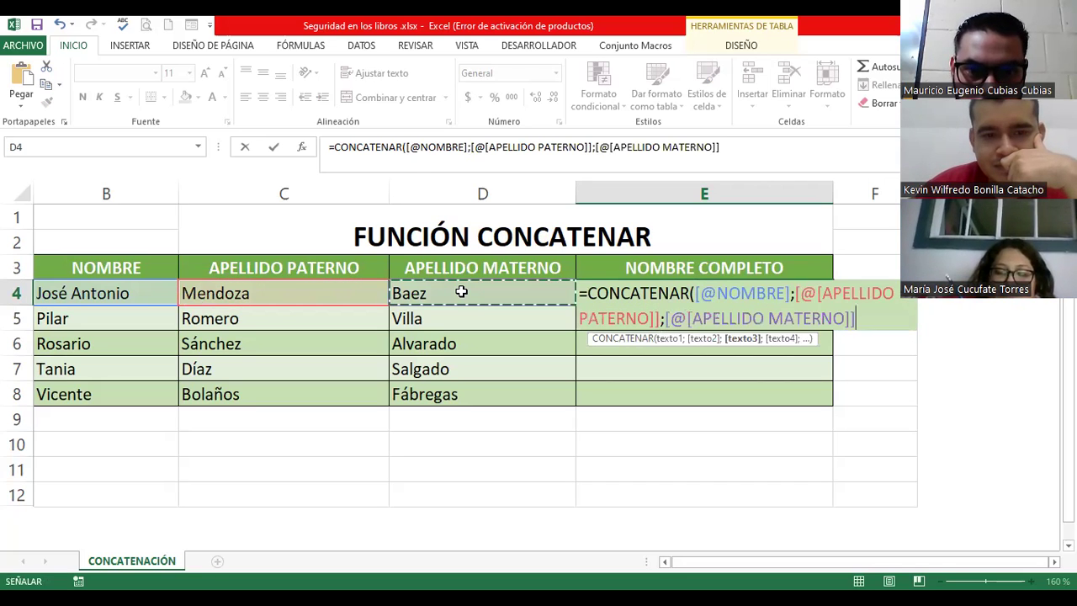
{"action": "left_click", "coordinate": [461, 291]}
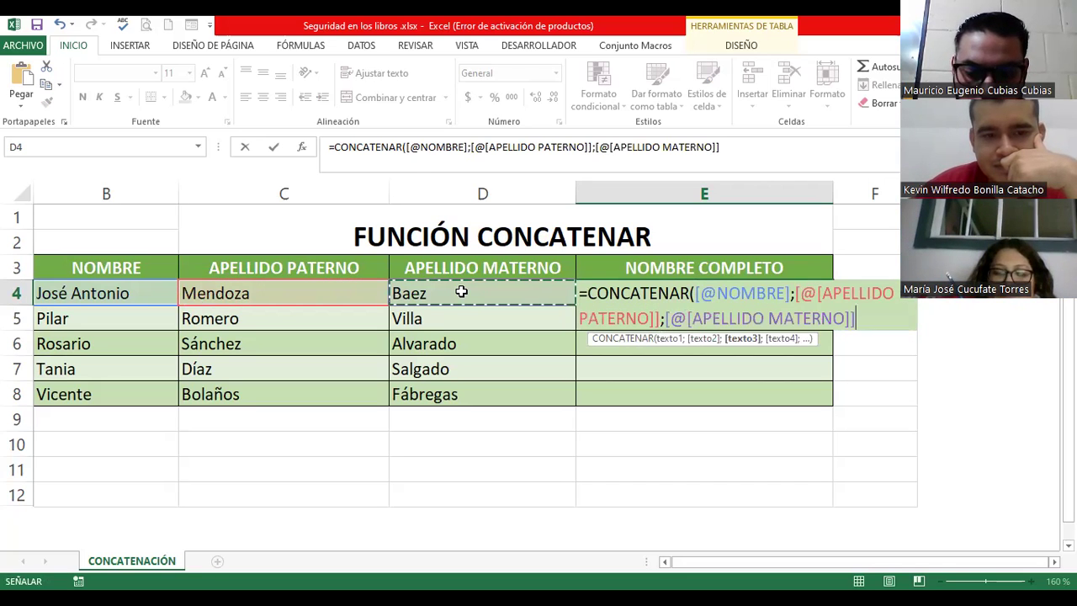
{"action": "type", "text": ")"}
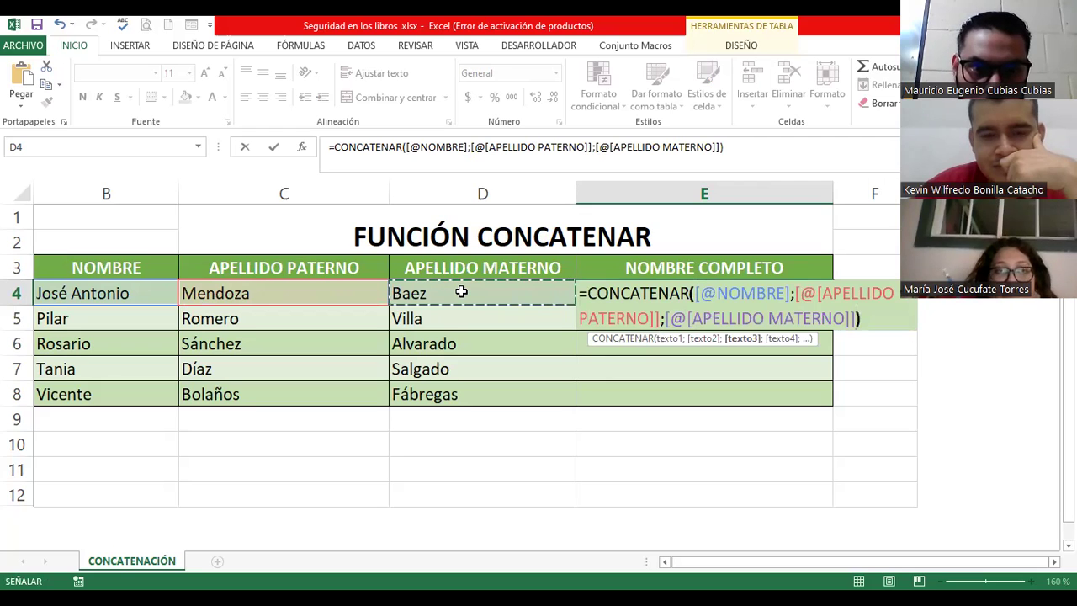
{"action": "key", "text": "Return"}
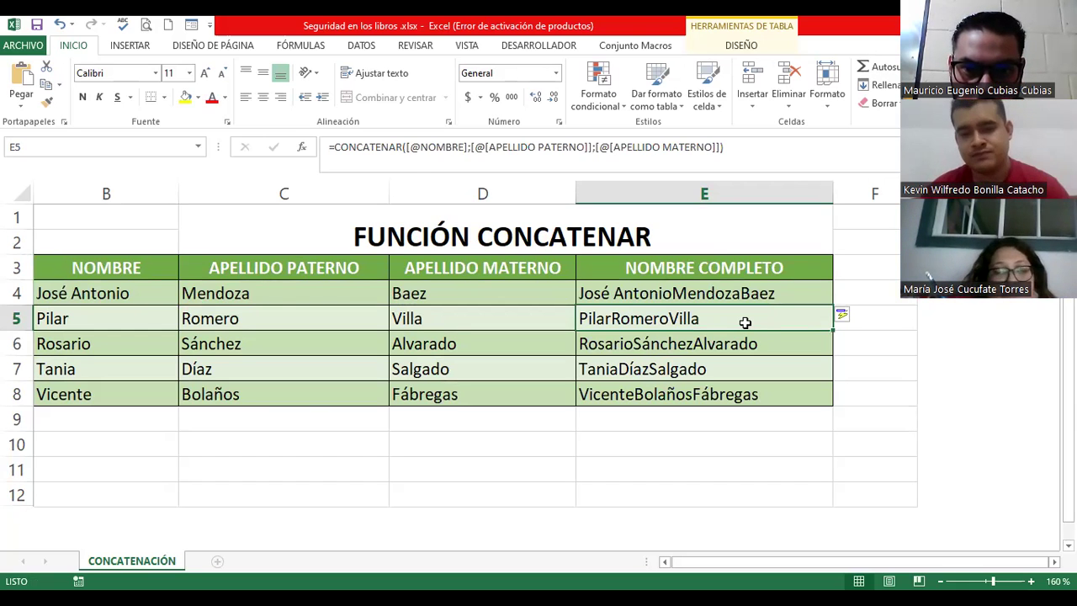
- Add a " " argument after NOMBRE in the E4 full-name formula
{"action": "left_click", "coordinate": [625, 301]}
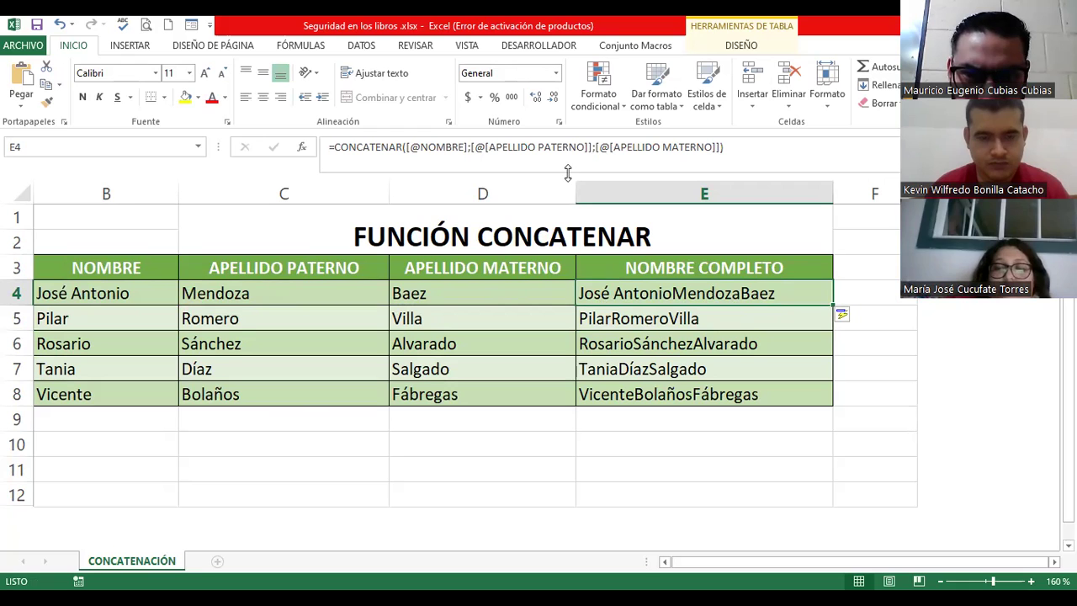
{"action": "double_click", "coordinate": [501, 156]}
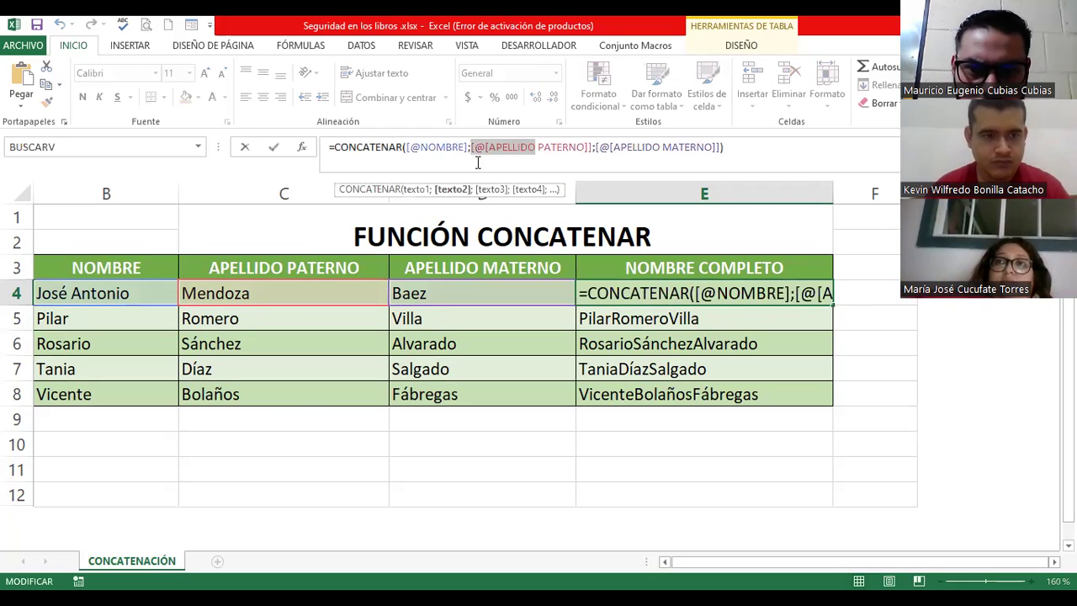
{"action": "key", "text": "Right"}
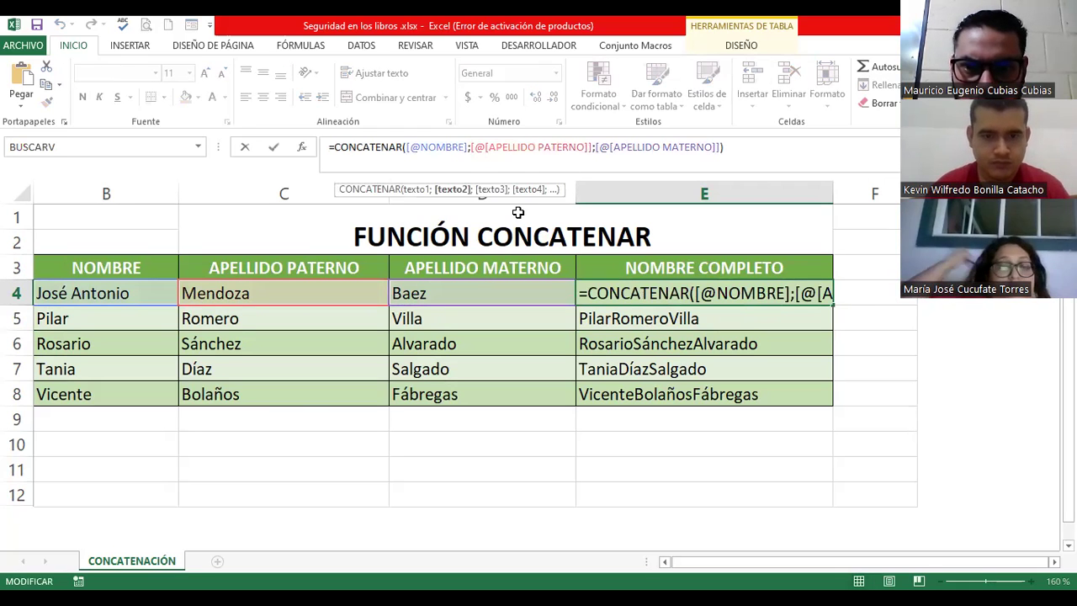
{"action": "type", "text": "\" "}
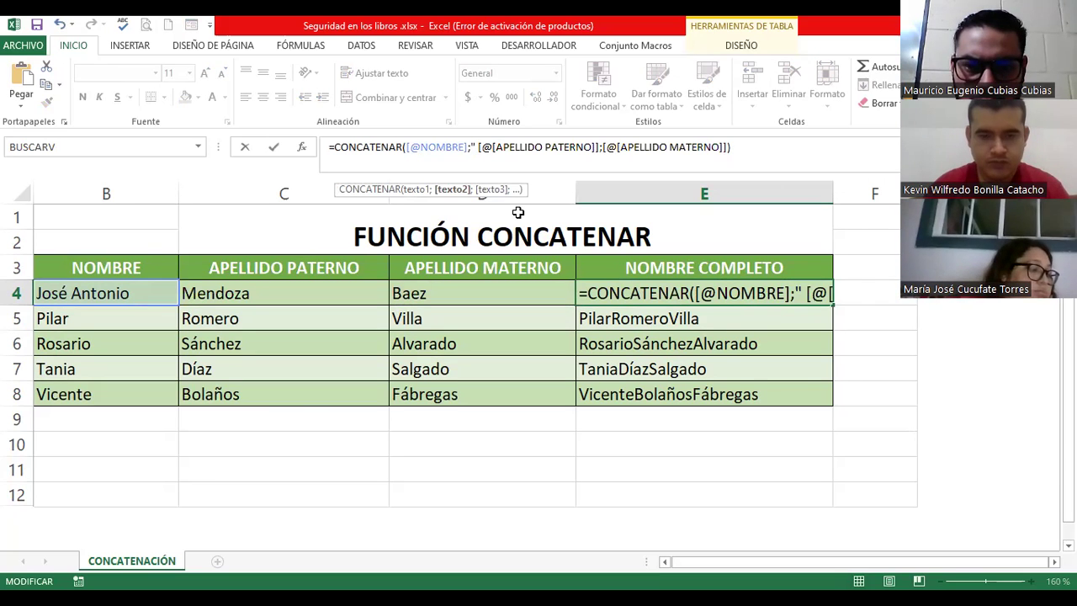
{"action": "type", "text": "\";"}
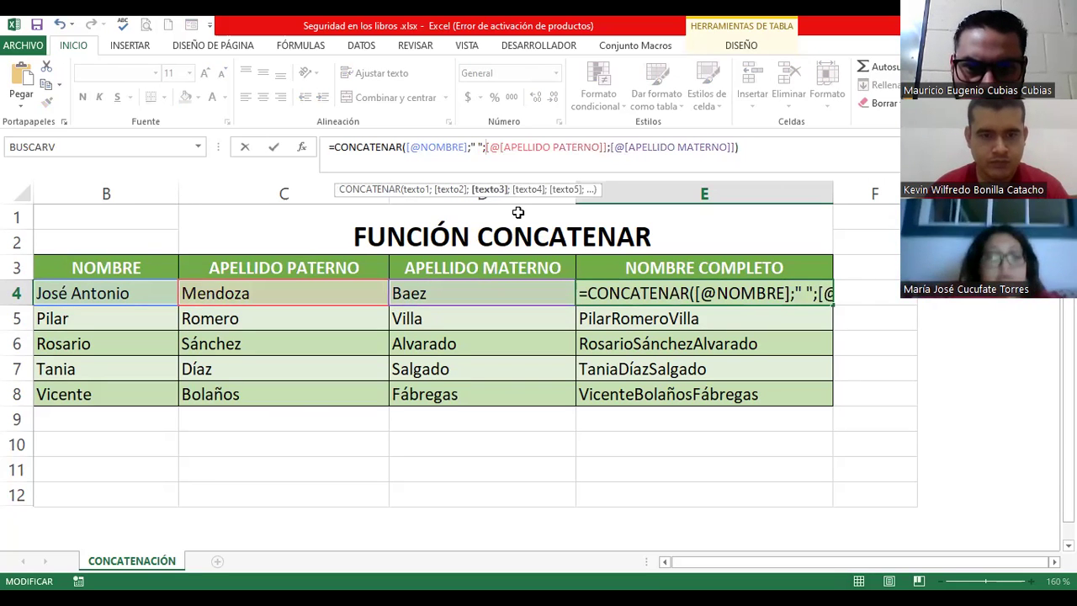
{"action": "key", "text": "Return"}
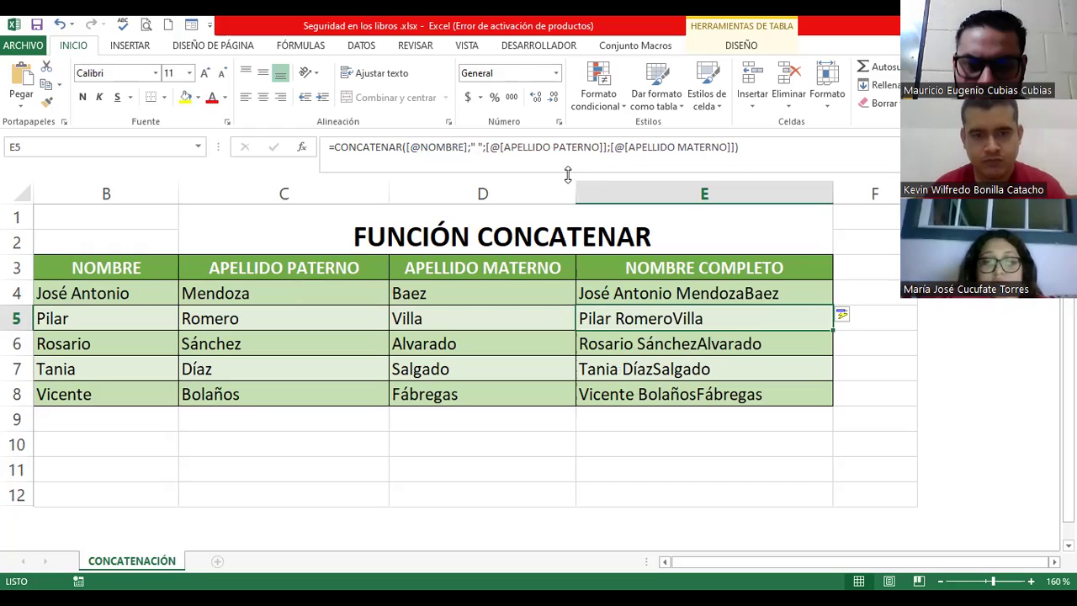
- Insert a " " argument between the two surnames in E5's formula, discarding the accidental E6 edit
{"action": "left_click", "coordinate": [481, 148]}
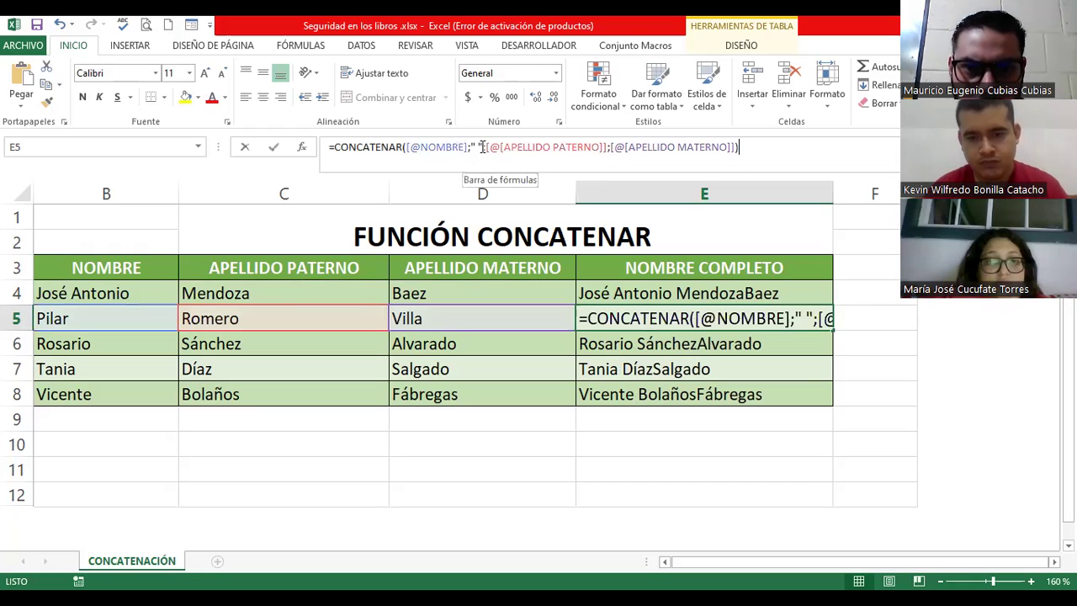
{"action": "left_click", "coordinate": [595, 147]}
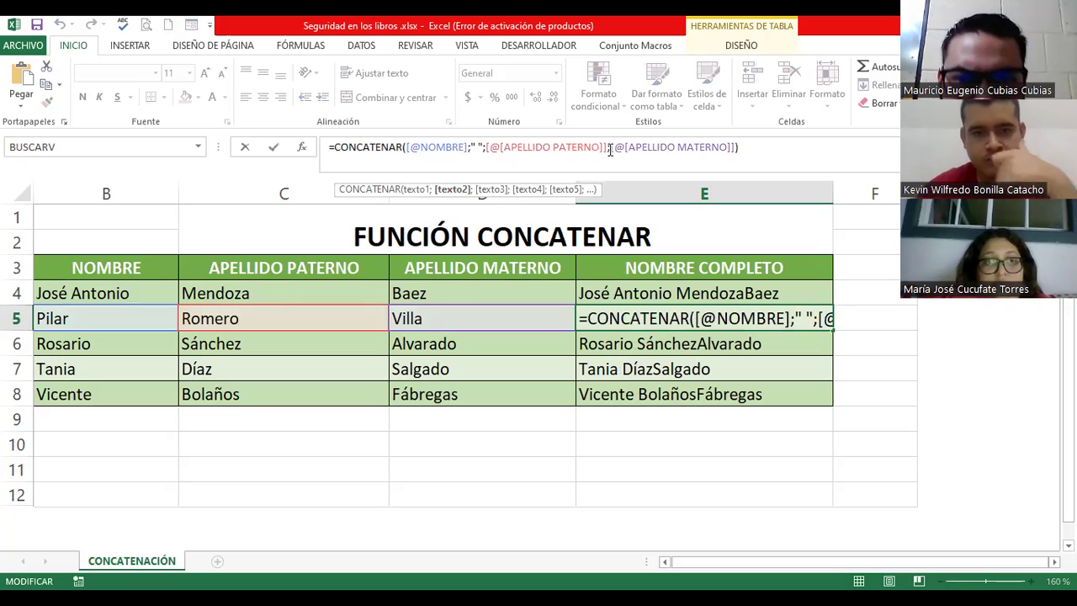
{"action": "left_click", "coordinate": [610, 147]}
{"action": "type", "text": "\""}
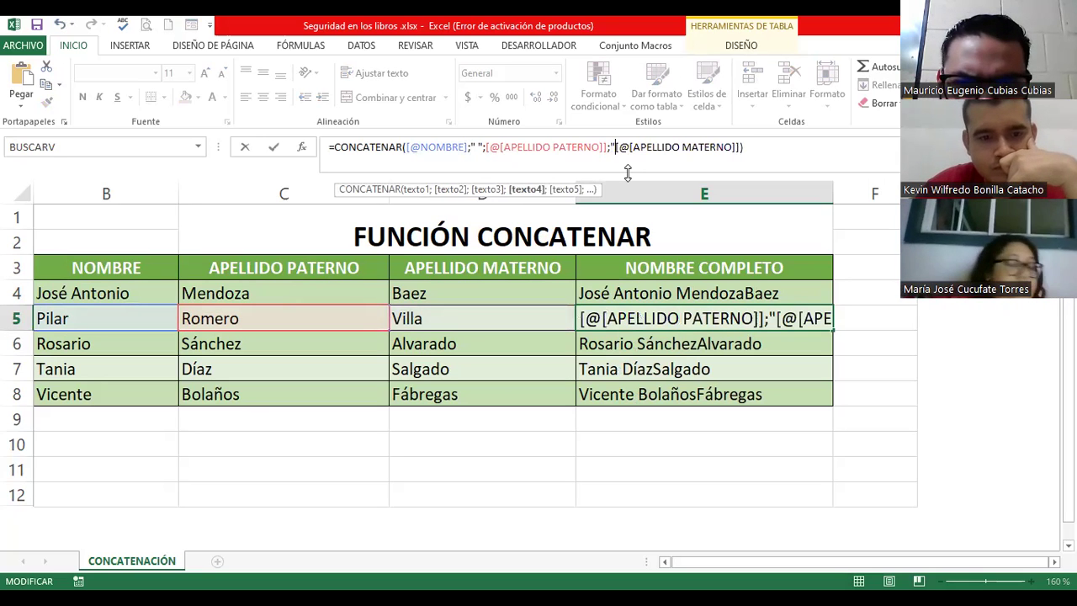
{"action": "type", "text": " \""}
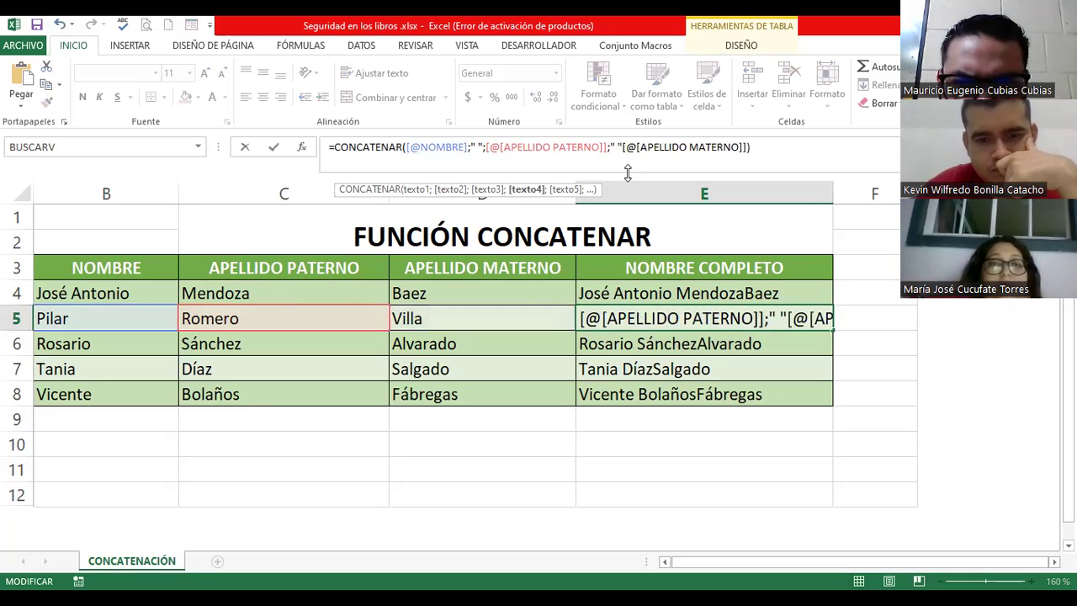
{"action": "type", "text": ";"}
{"action": "key", "text": "Return"}
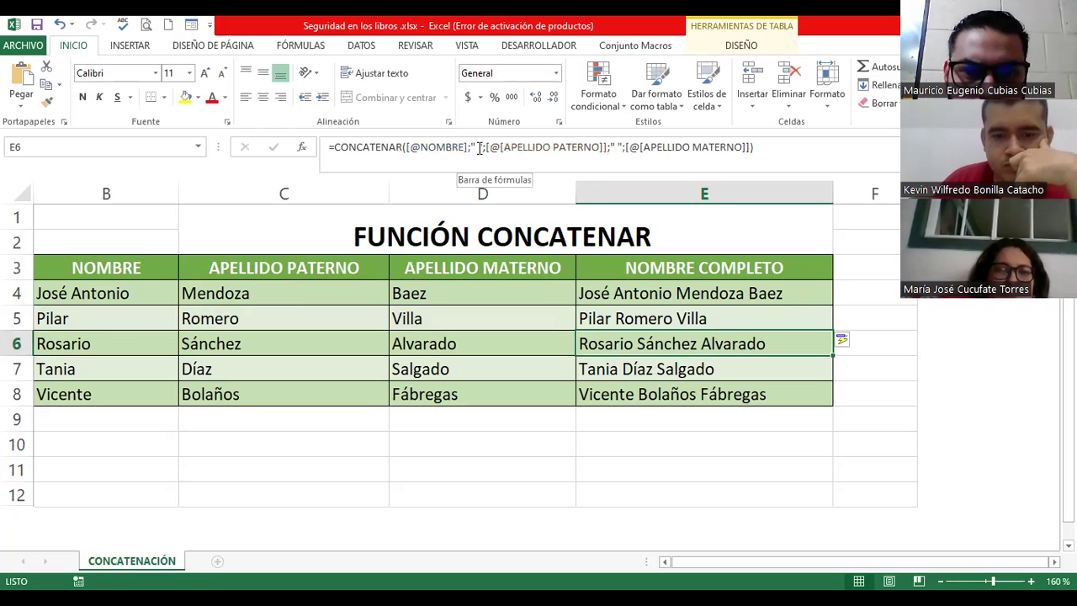
{"action": "left_click", "coordinate": [476, 148]}
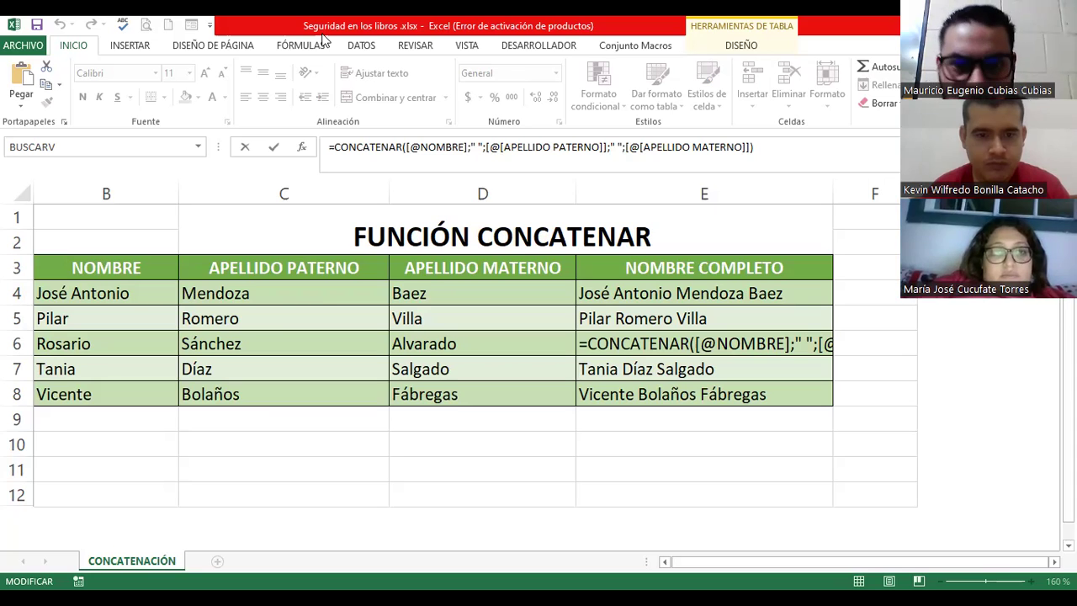
{"action": "left_click", "coordinate": [317, 291]}
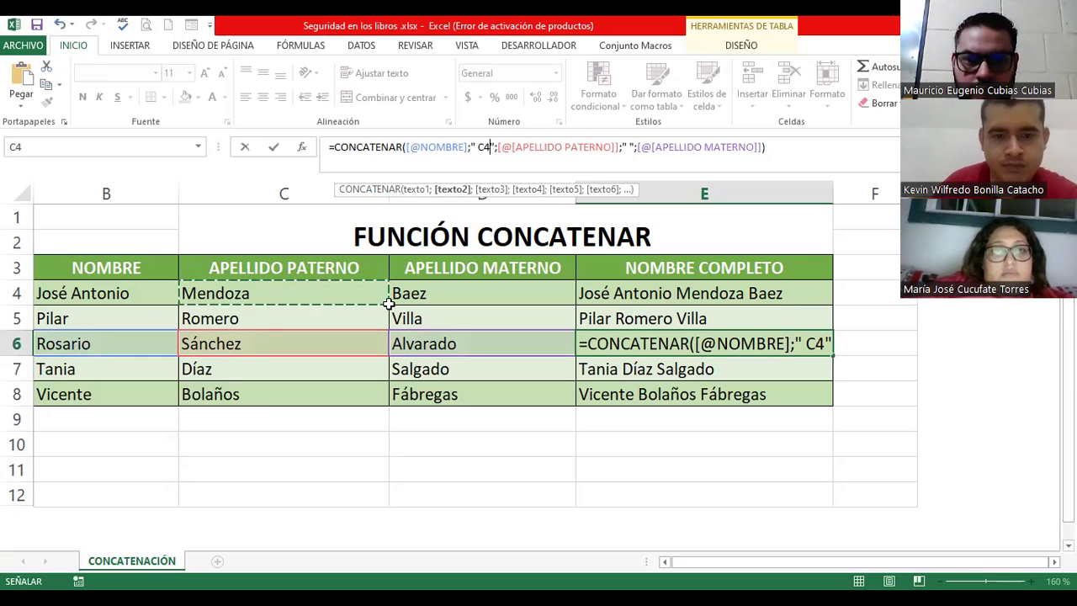
{"action": "key", "text": "Escape"}
- Open the Proteger libro options list on the ARCHIVO Información page
{"action": "left_click", "coordinate": [31, 52]}
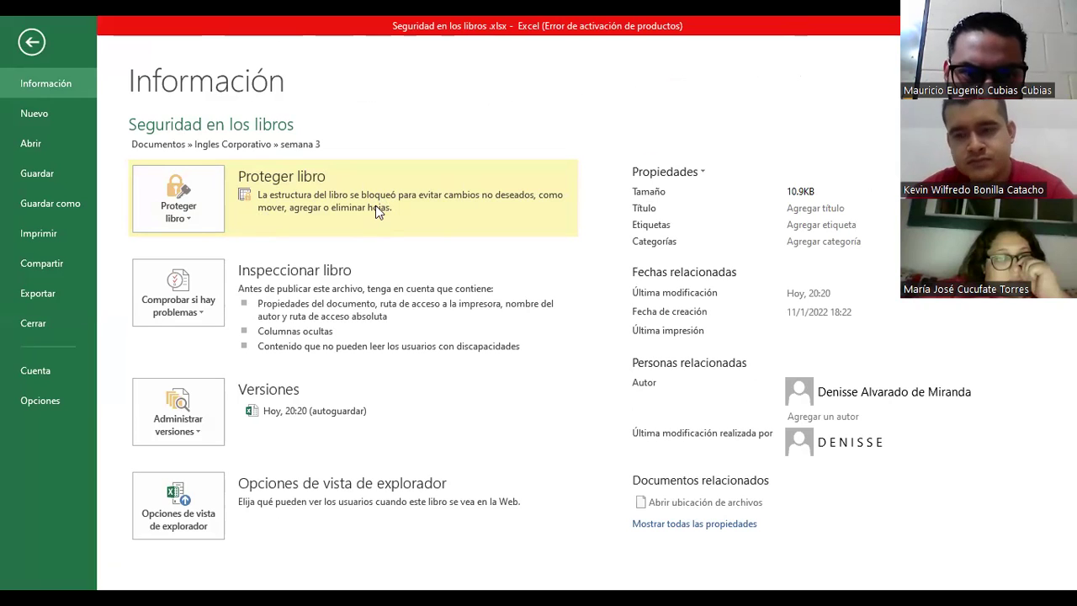
{"action": "left_click", "coordinate": [194, 217]}
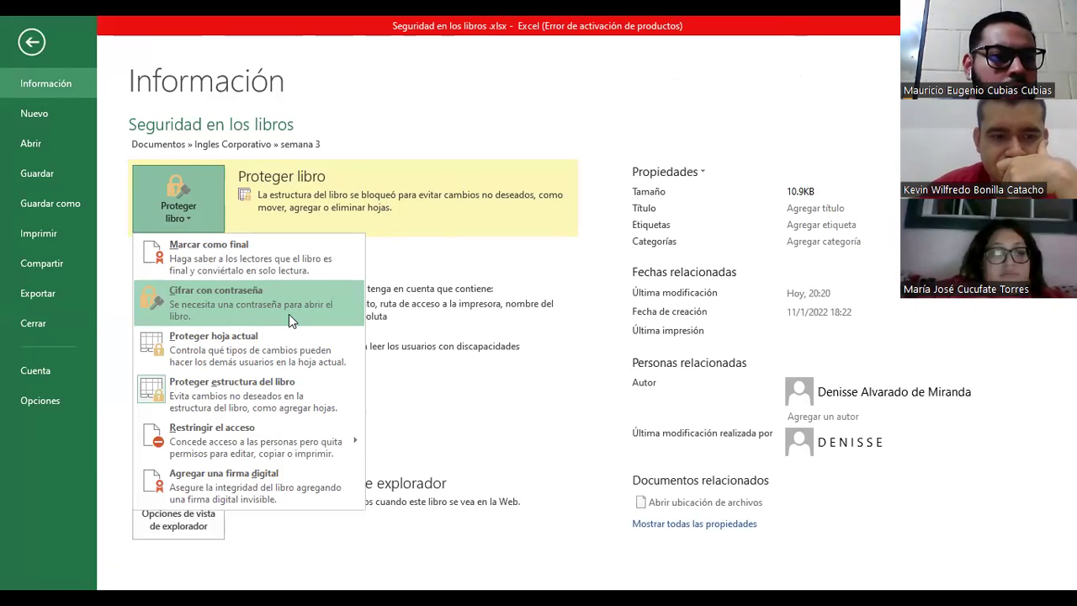
- Choose Cifrar con contraseña and move the Cifrar documento dialog slightly aside
{"action": "left_click", "coordinate": [228, 299]}
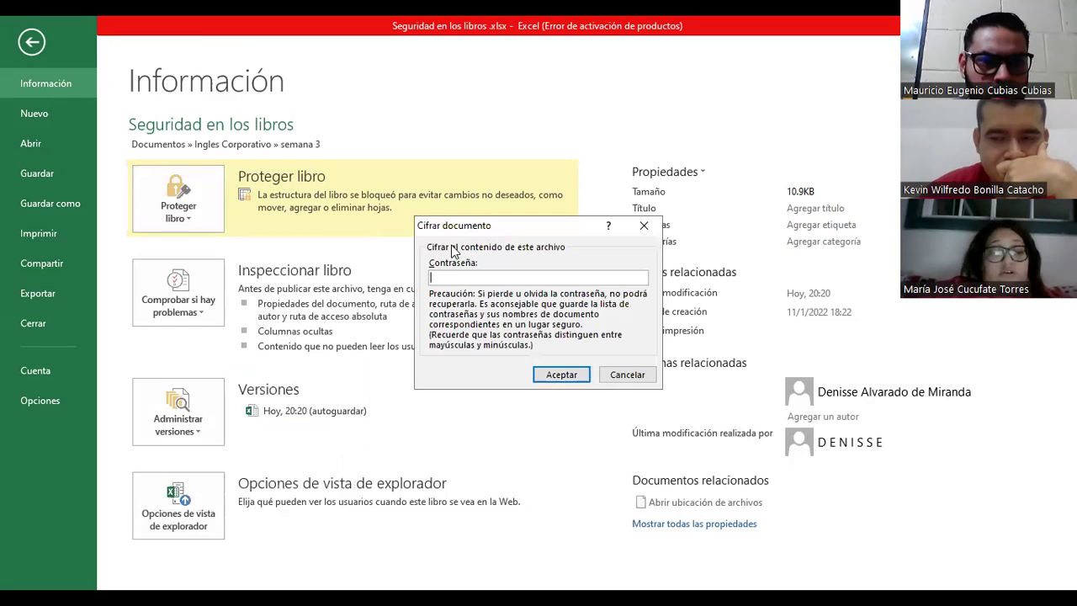
{"action": "left_click_drag", "start_coordinate": [491, 228], "coordinate": [451, 246]}
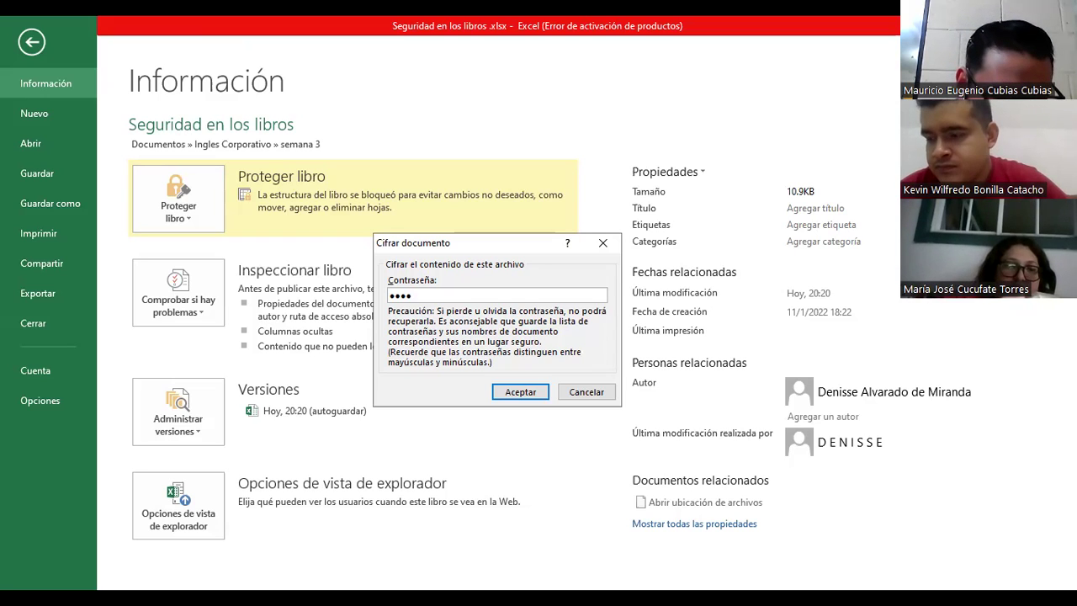
- Accept the password, then re-enter the same password in Repetir contraseña to confirm encryption
{"action": "left_click", "coordinate": [506, 383]}
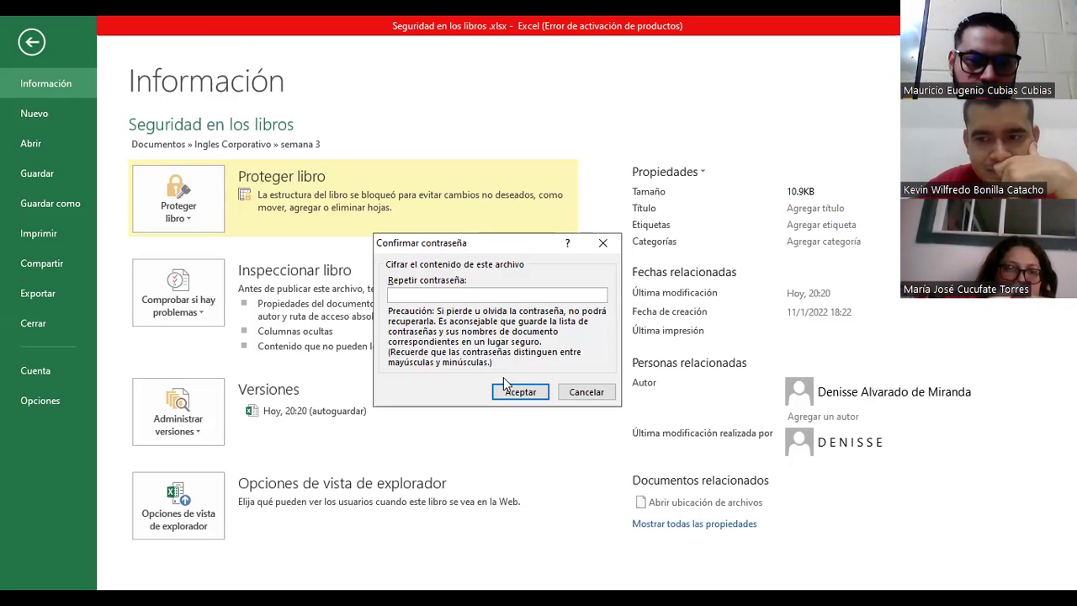
{"action": "left_click", "coordinate": [458, 294]}
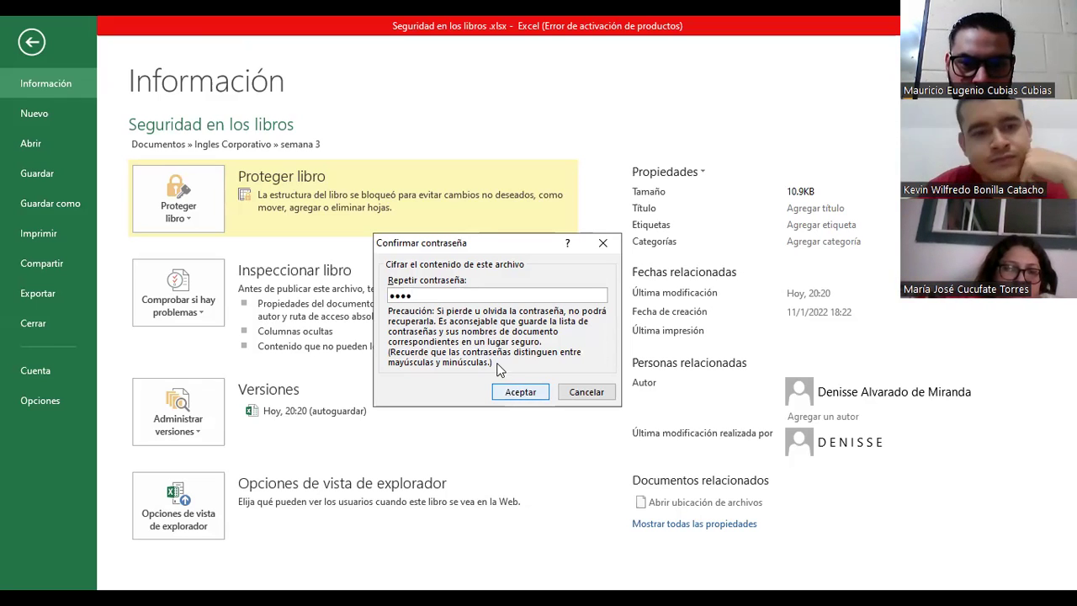
{"action": "key", "text": "Return"}
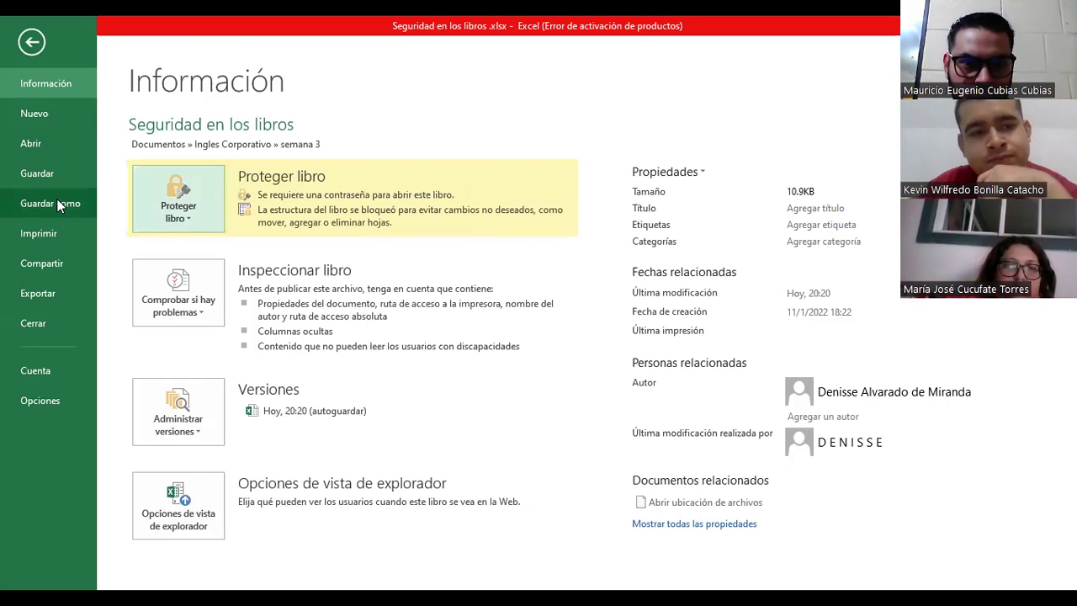
- Save as into the semana 3 folder, overwriting the existing Seguridad en los libros file
{"action": "left_click", "coordinate": [57, 200]}
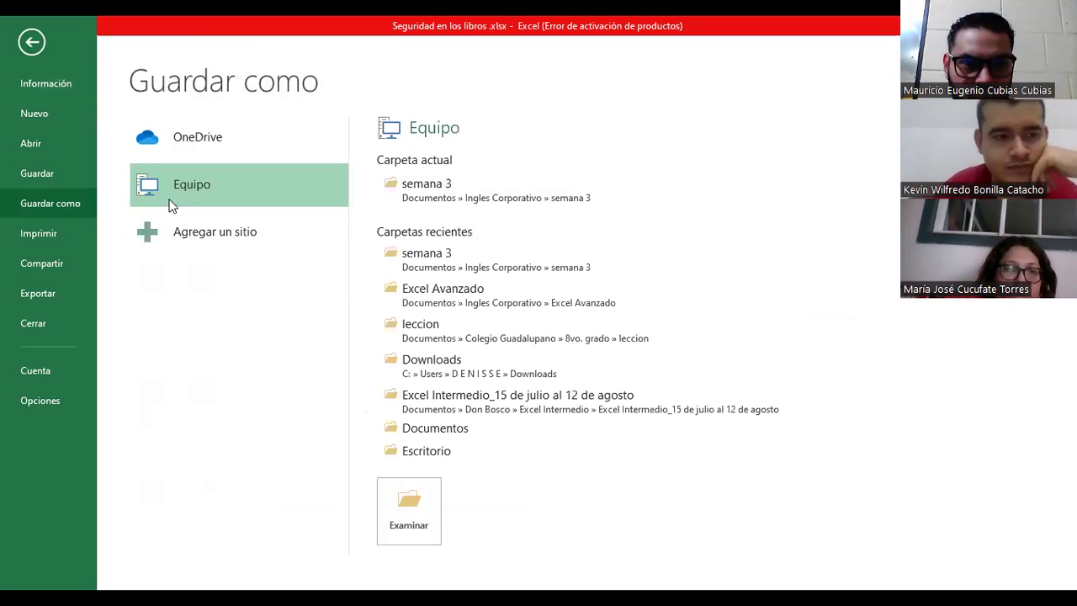
{"action": "left_click", "coordinate": [483, 186]}
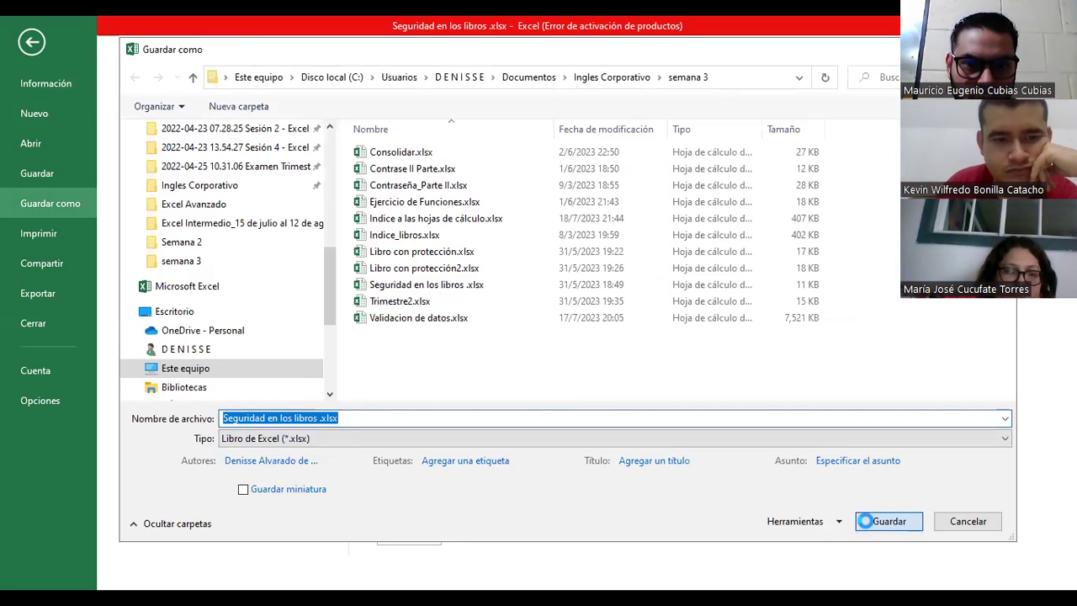
{"action": "key", "text": "Return"}
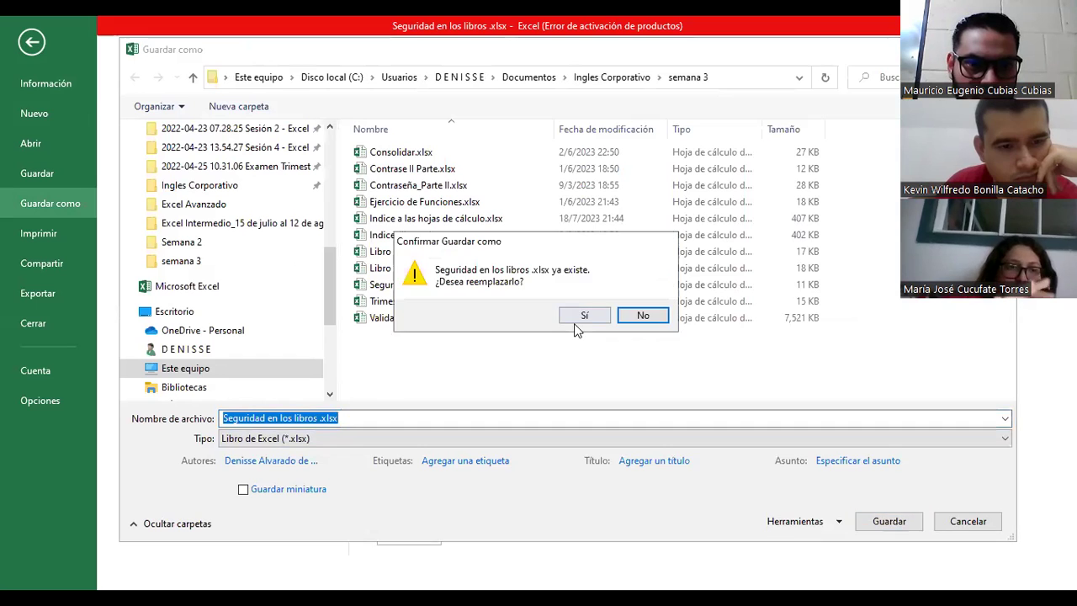
{"action": "left_click", "coordinate": [580, 316]}
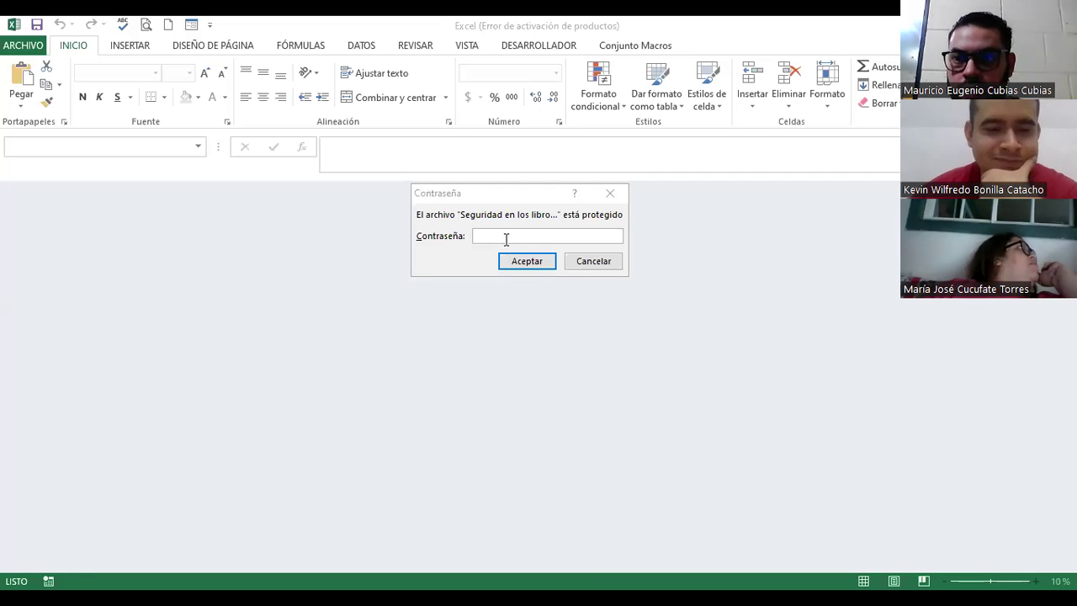
- Enter the password to open the workbook, close the Office activation notice, and select cell C12
{"action": "left_click", "coordinate": [516, 261]}
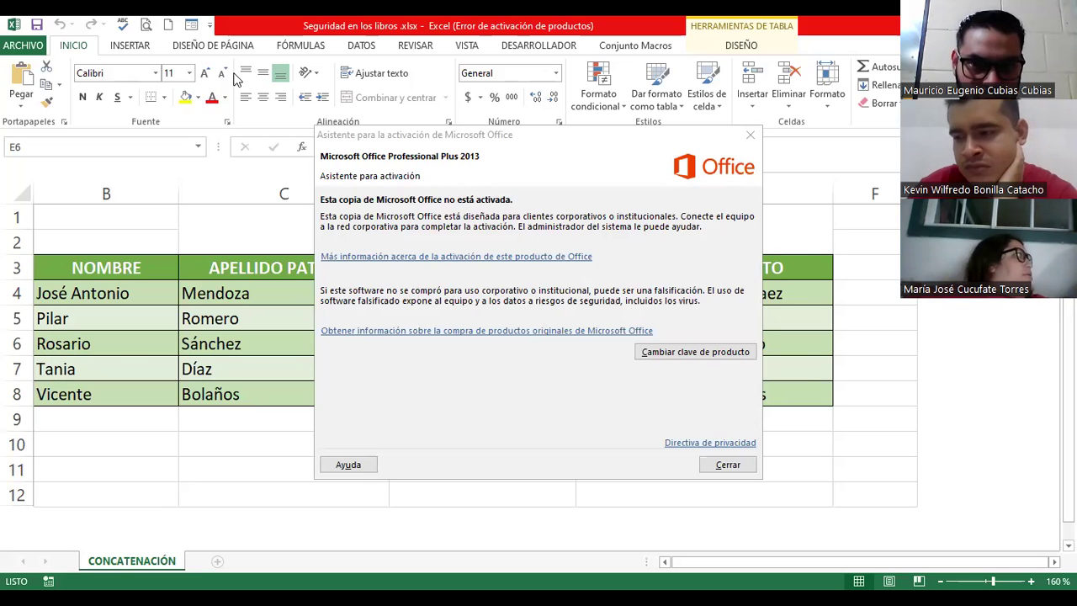
{"action": "left_click", "coordinate": [507, 396]}
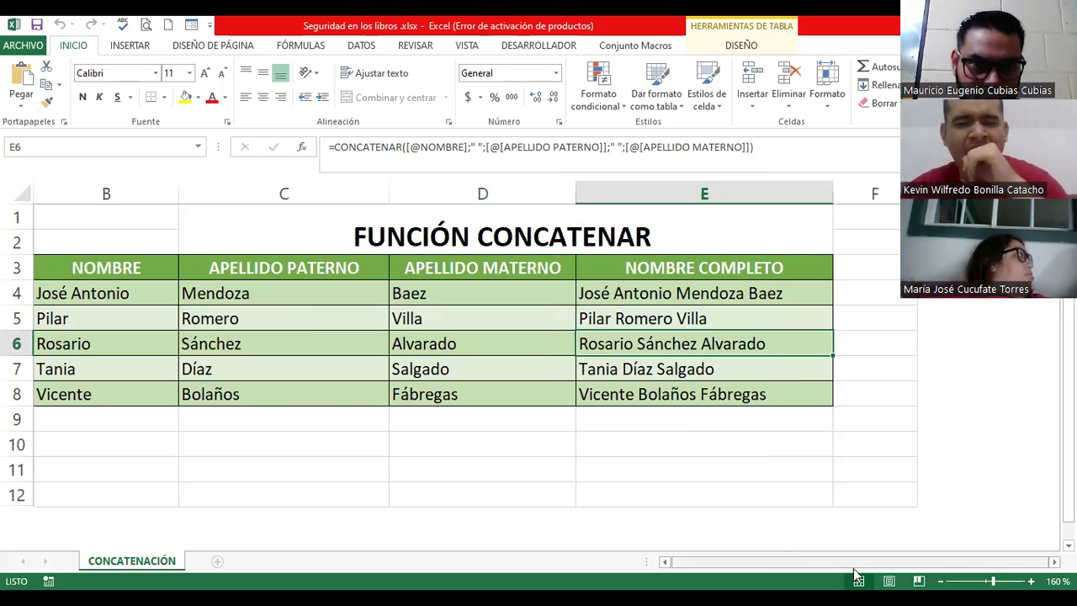
{"action": "left_click", "coordinate": [1053, 561]}
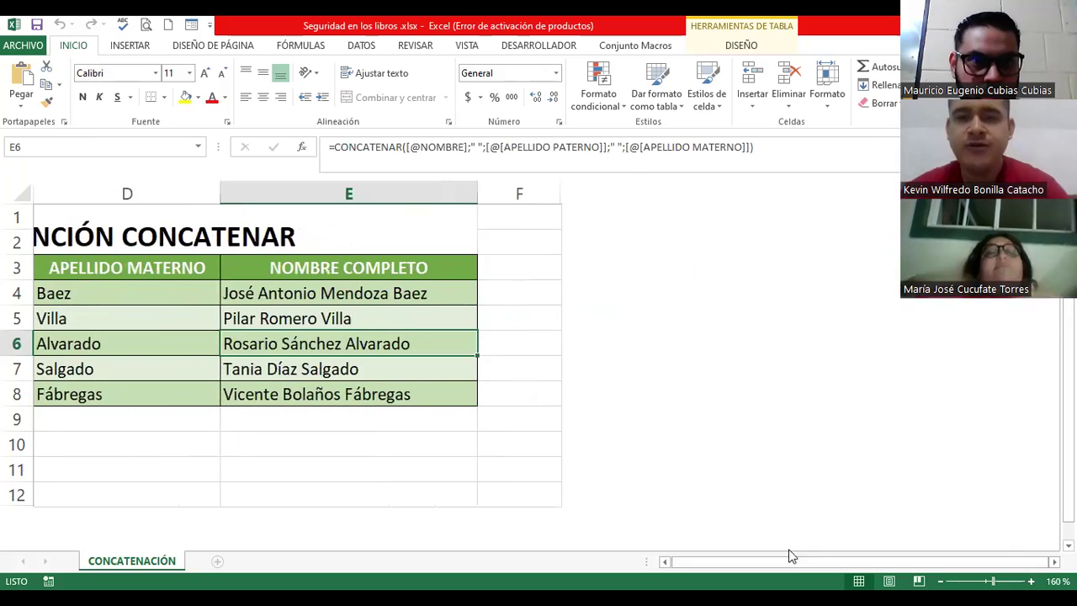
{"action": "left_click_drag", "start_coordinate": [791, 569], "coordinate": [685, 567]}
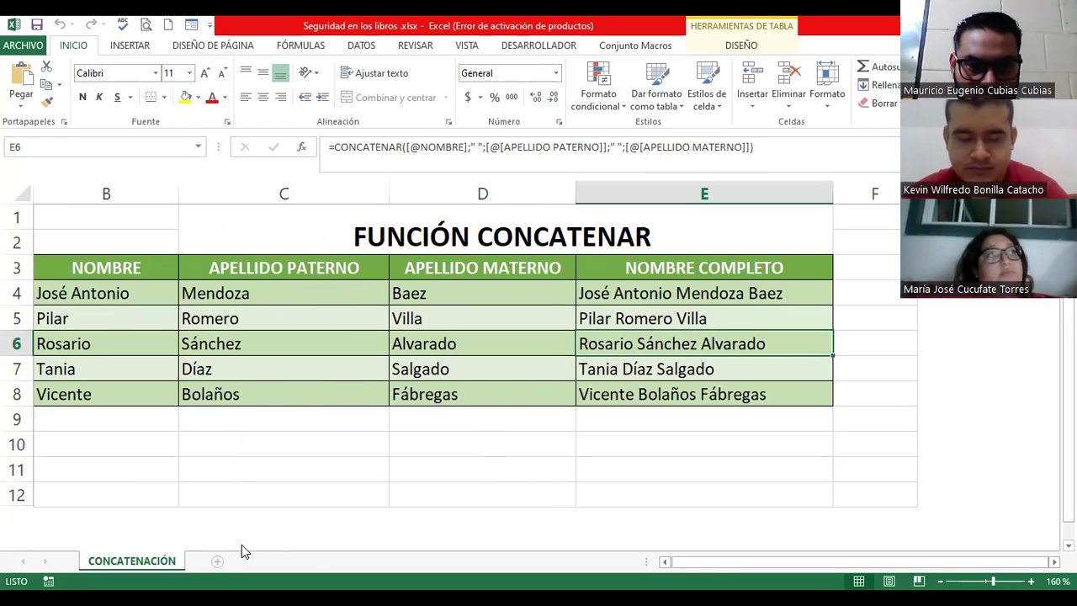
{"action": "left_click", "coordinate": [215, 500]}
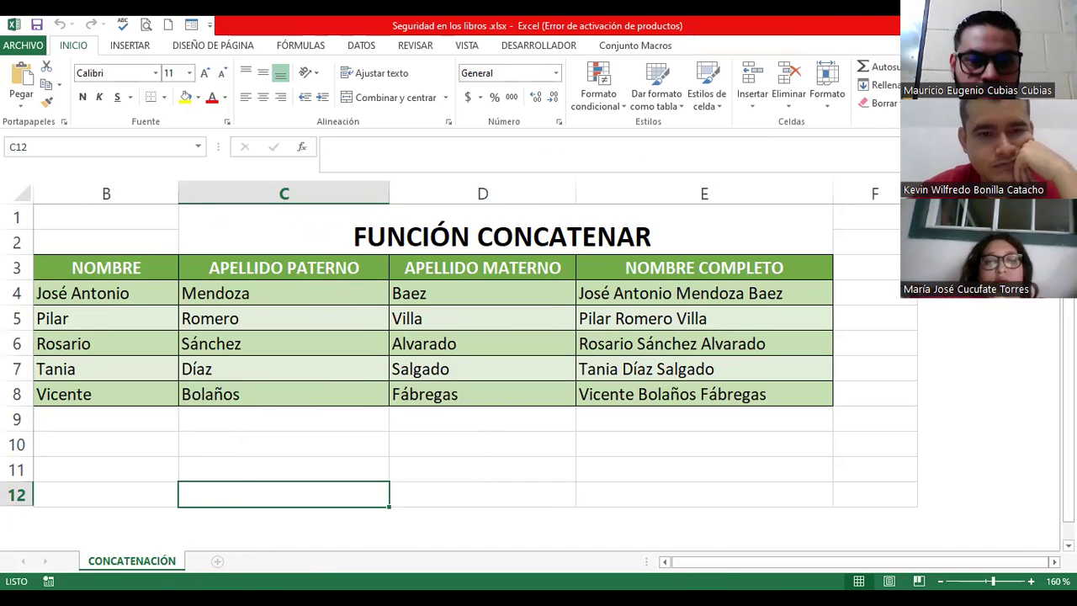
{"action": "left_click", "coordinate": [460, 46]}
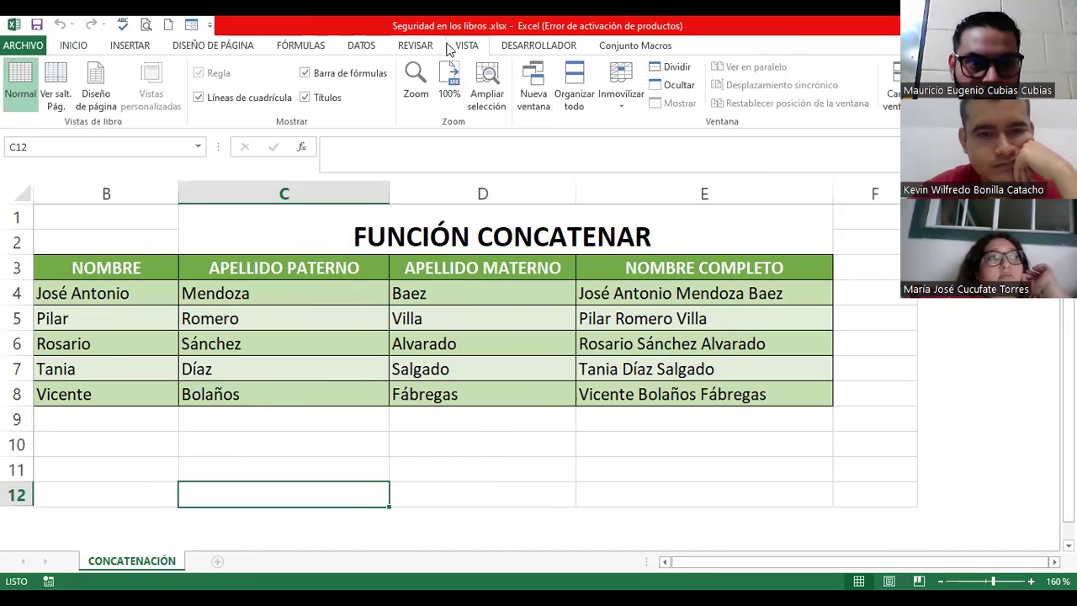
- Switch to the REVISAR ribbon tab to reach Proteger libro
{"action": "left_click", "coordinate": [420, 47]}
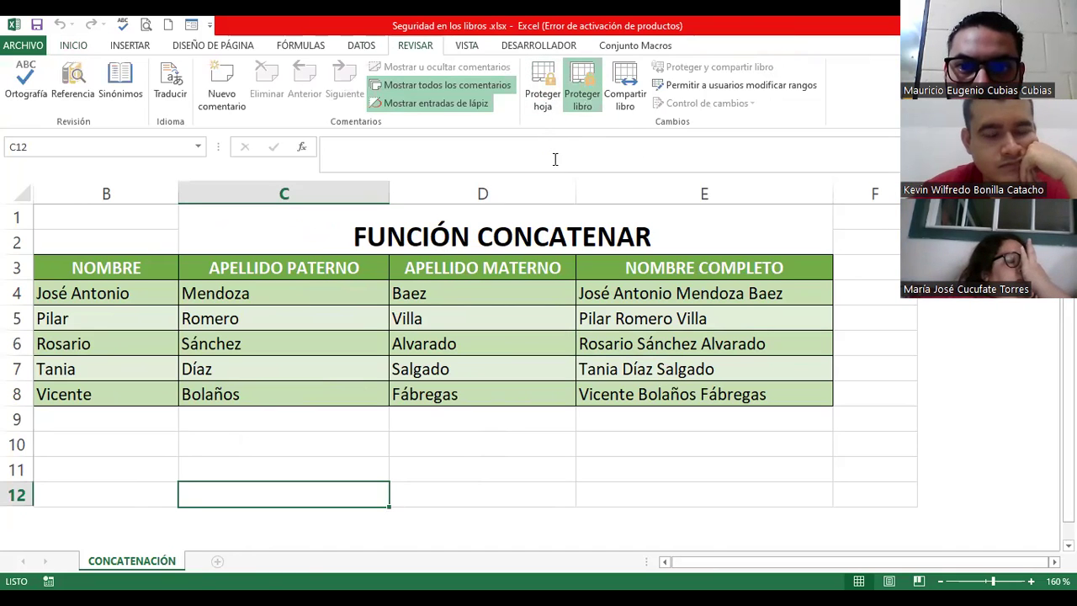
- Open Desproteger libro and try a first password, which Excel rejects as incorrect
{"action": "right_click", "coordinate": [575, 94]}
{"action": "left_click", "coordinate": [573, 95]}
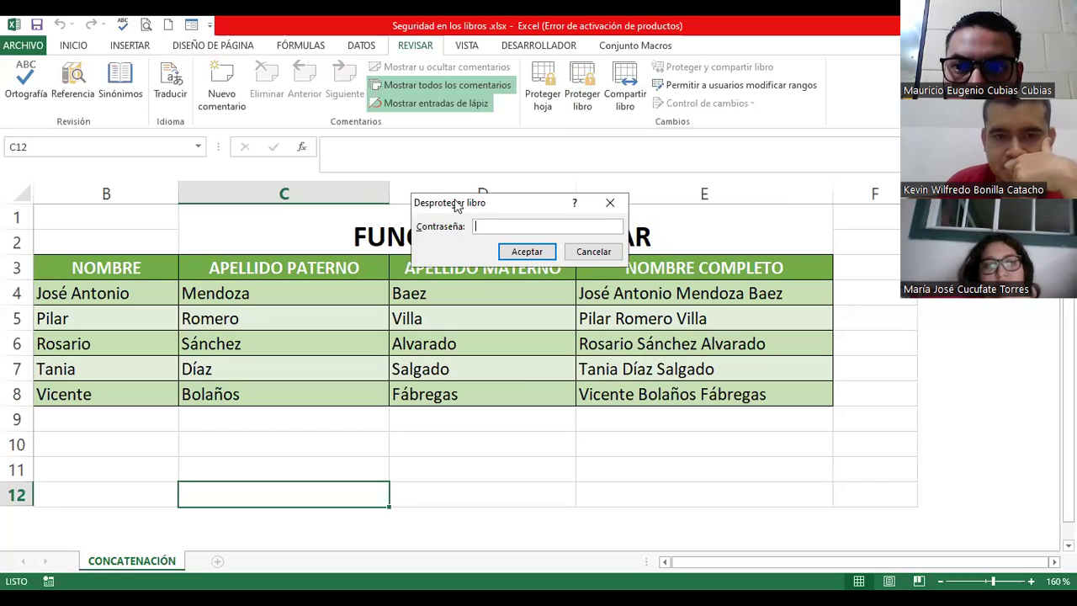
{"action": "left_click_drag", "start_coordinate": [455, 204], "coordinate": [456, 167]}
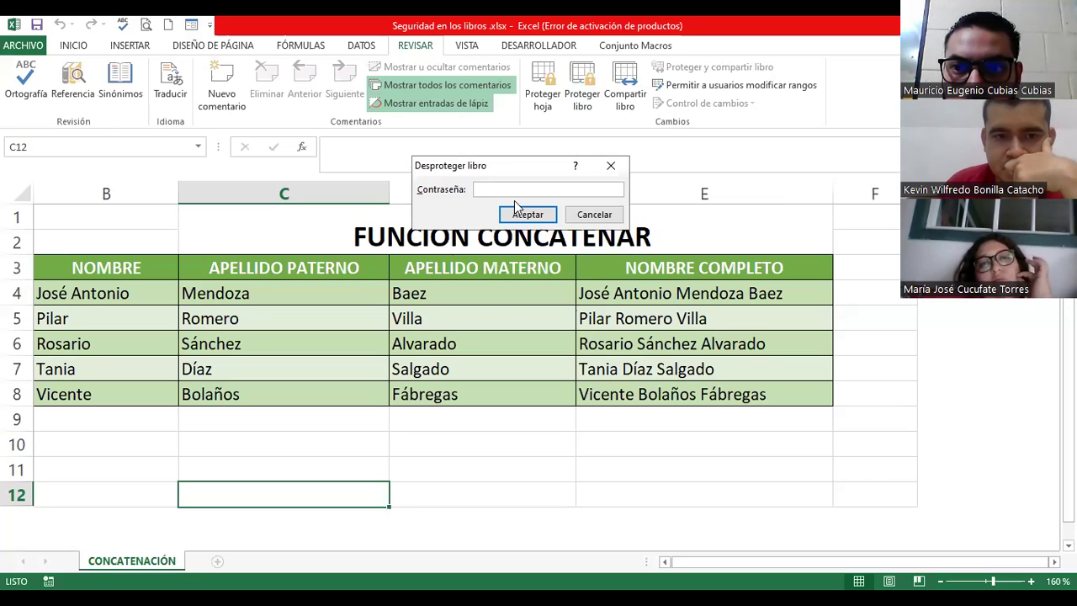
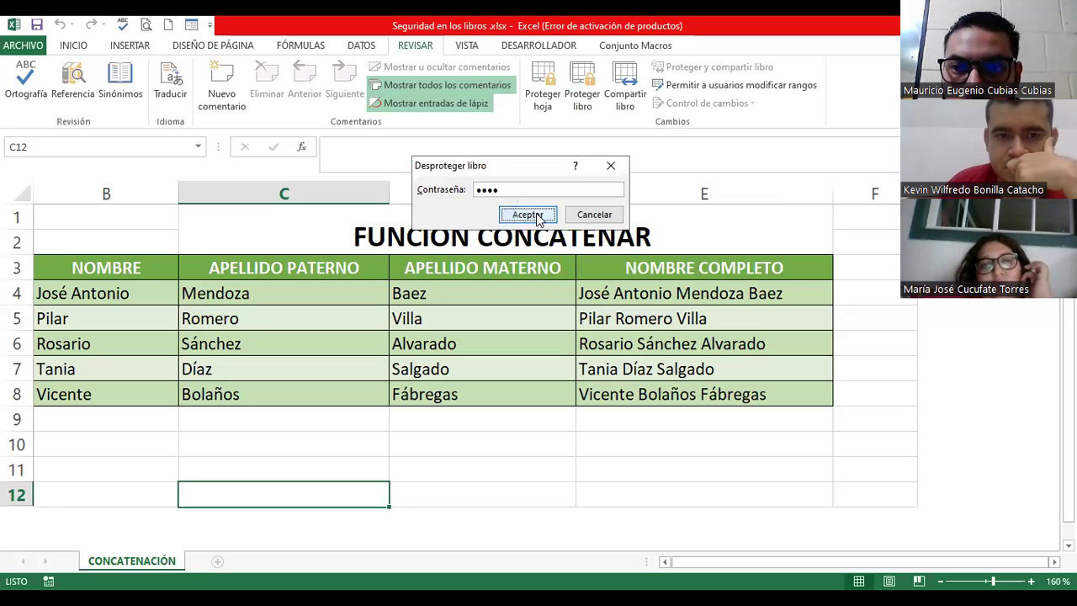
{"action": "left_click", "coordinate": [527, 215]}
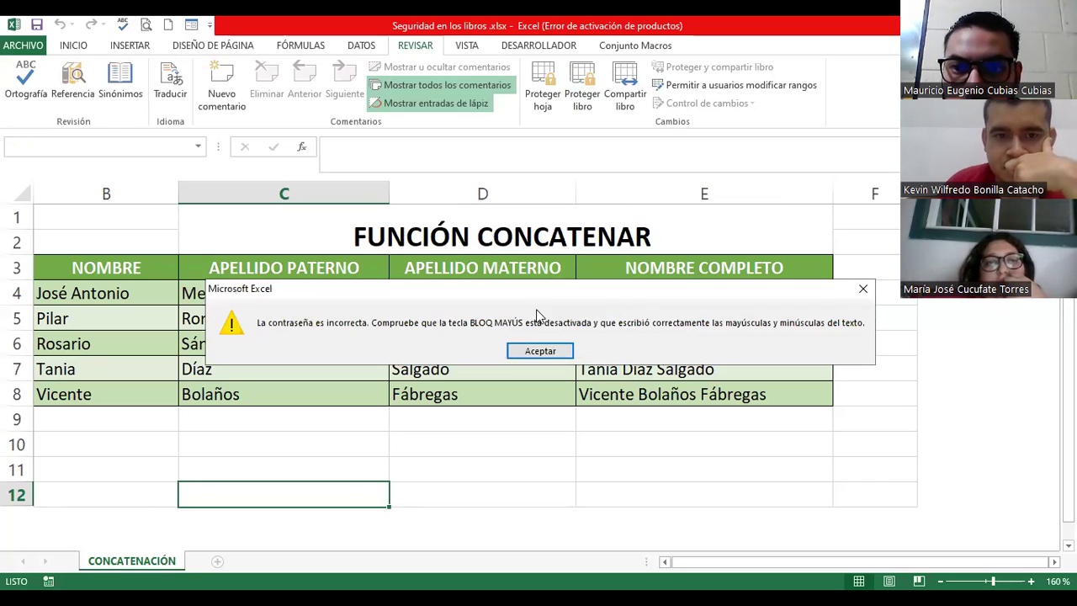
{"action": "left_click", "coordinate": [530, 354]}
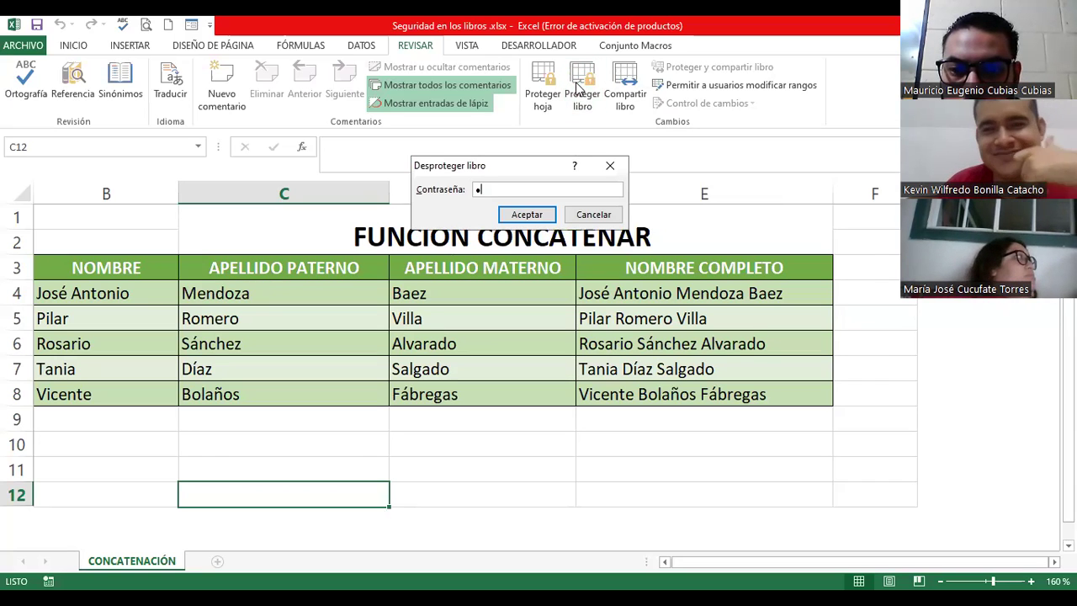
- Retry with other passwords until Excel accepts one and lifts the structure protection
{"action": "left_click", "coordinate": [529, 215]}
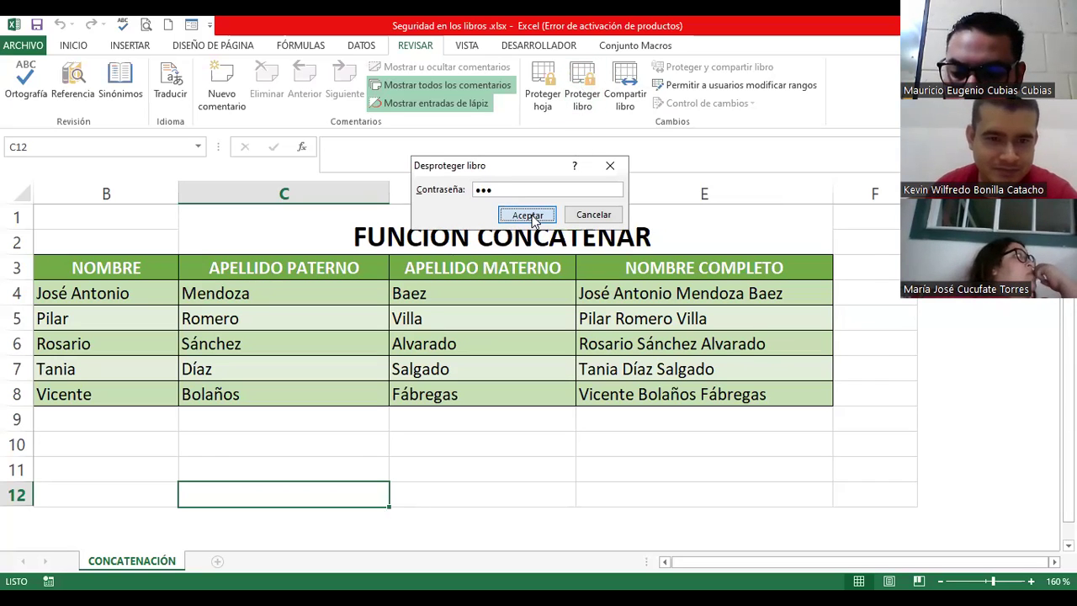
{"action": "left_click", "coordinate": [530, 215]}
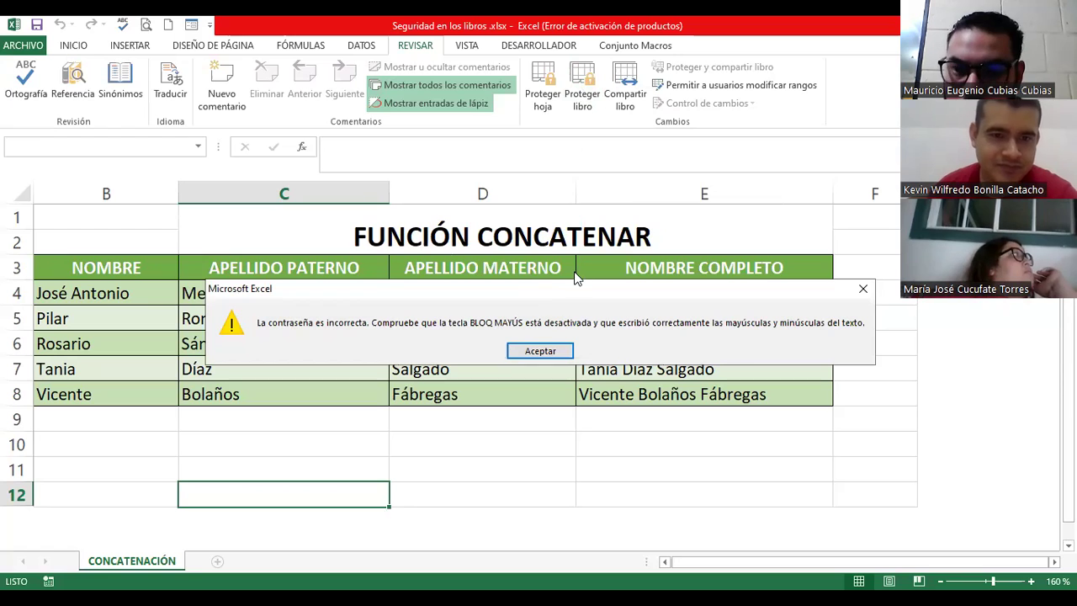
{"action": "left_click", "coordinate": [554, 353]}
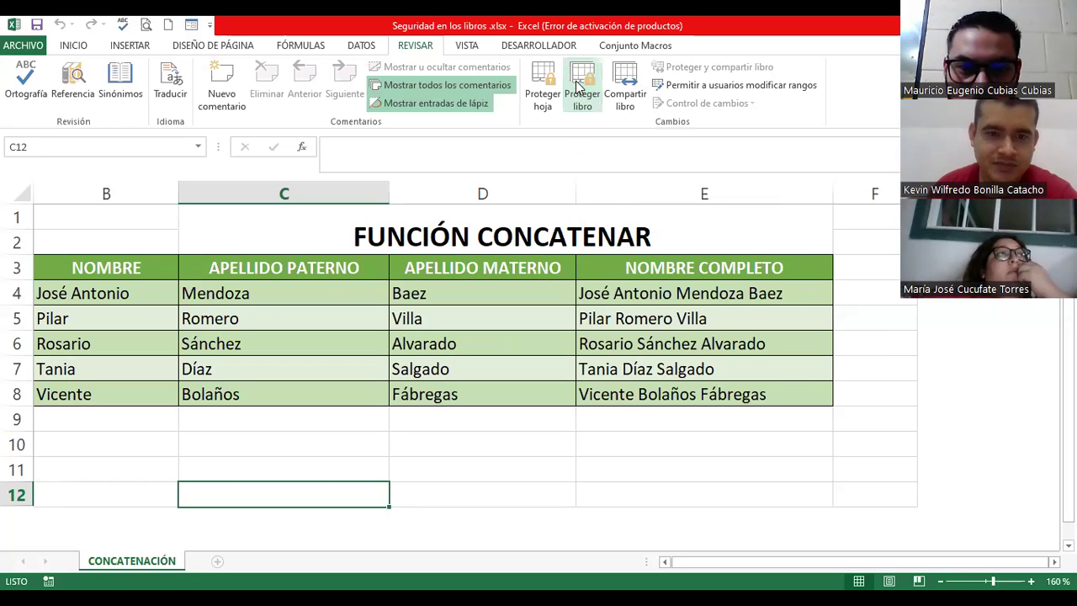
{"action": "left_click", "coordinate": [580, 101]}
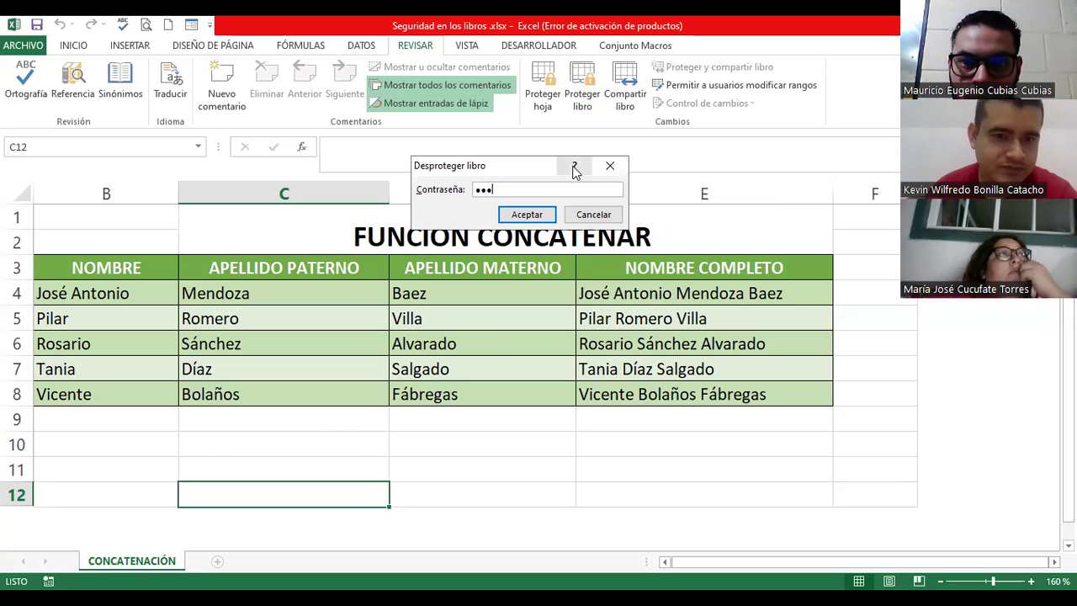
{"action": "left_click", "coordinate": [548, 214]}
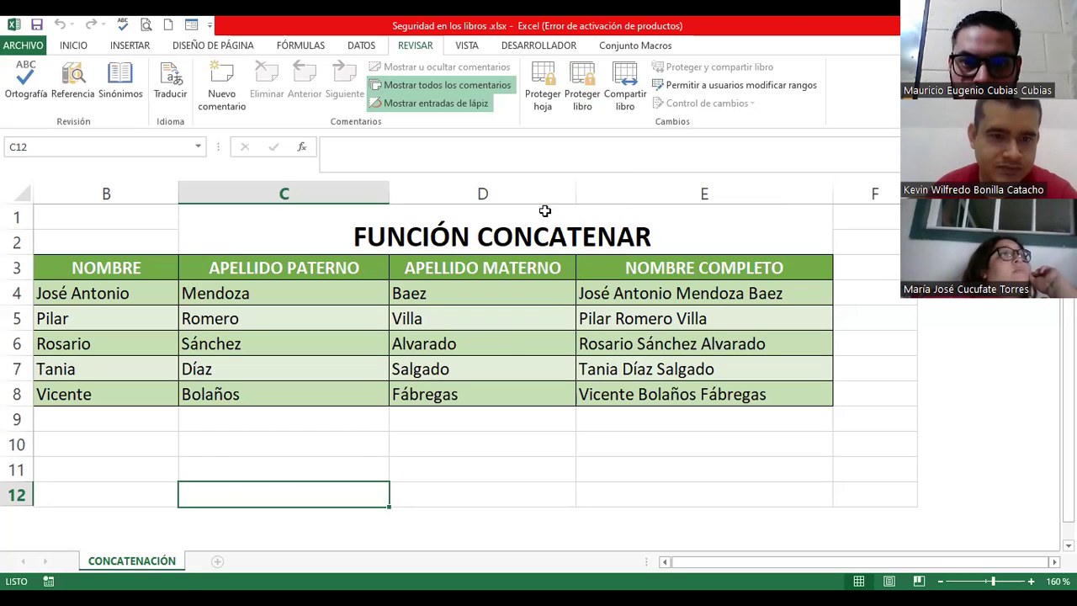
- Select cells D6 and C11, then add a new blank sheet
{"action": "left_click", "coordinate": [507, 347]}
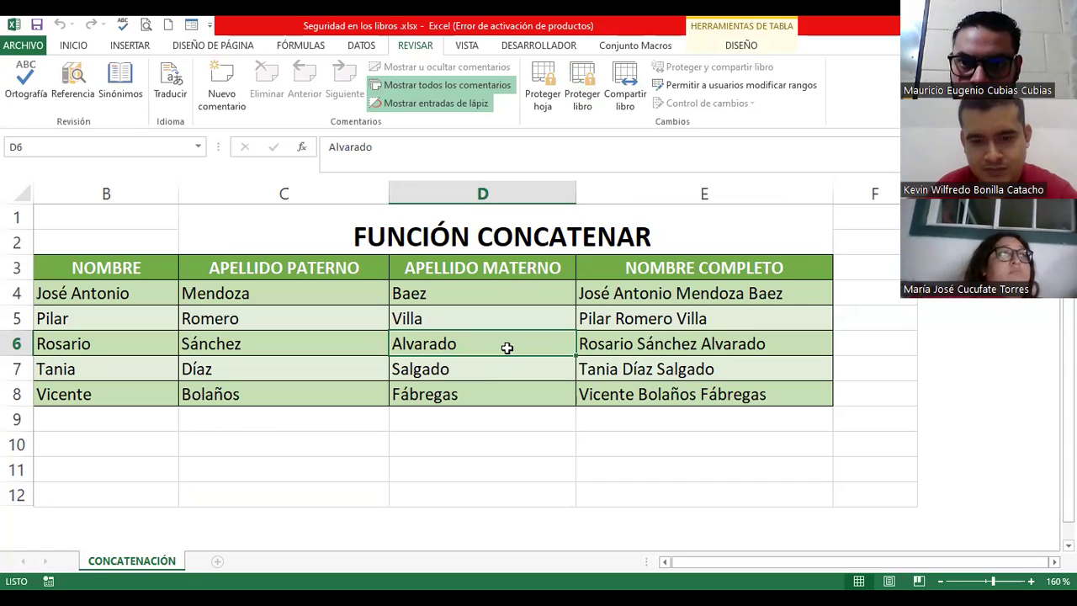
{"action": "left_click", "coordinate": [315, 459]}
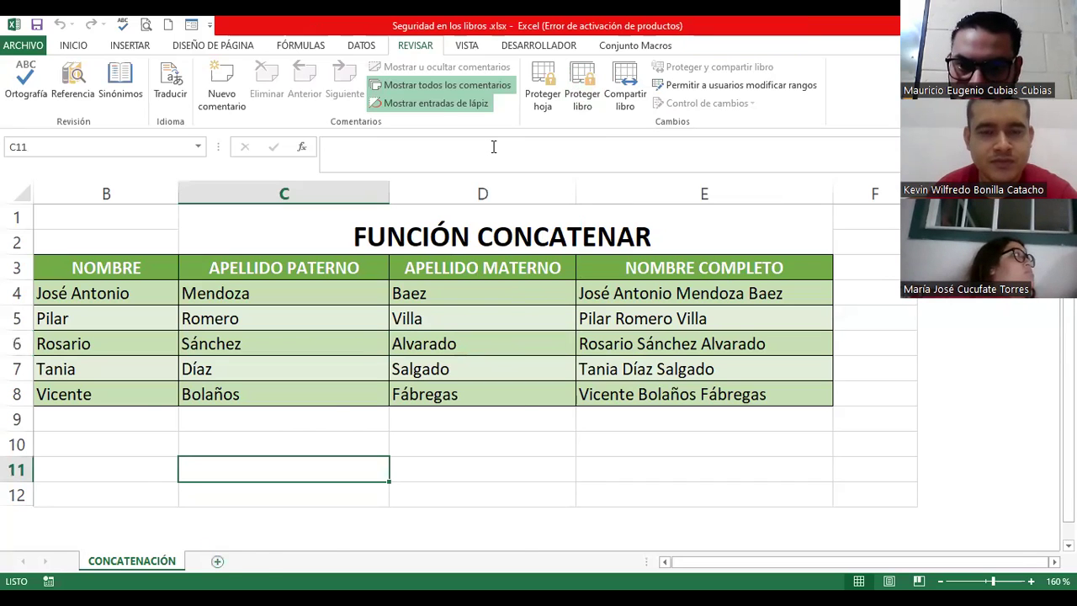
{"action": "left_click", "coordinate": [217, 560]}
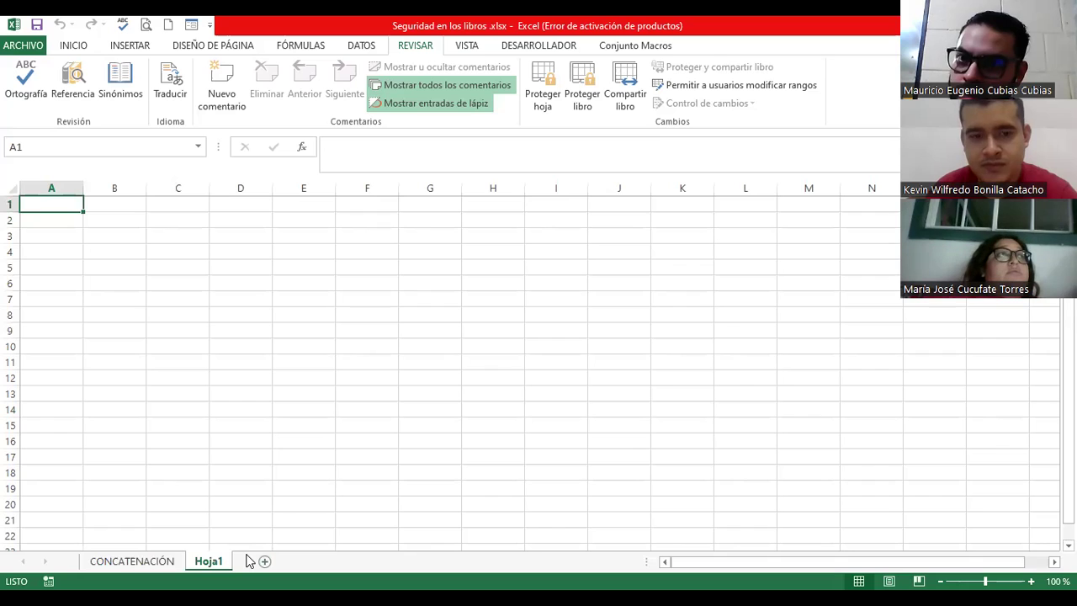
- Add Hoja2, flip between Hoja1 and CONCATENACIÓN, and end on CONCATENACIÓN
{"action": "left_click", "coordinate": [264, 561]}
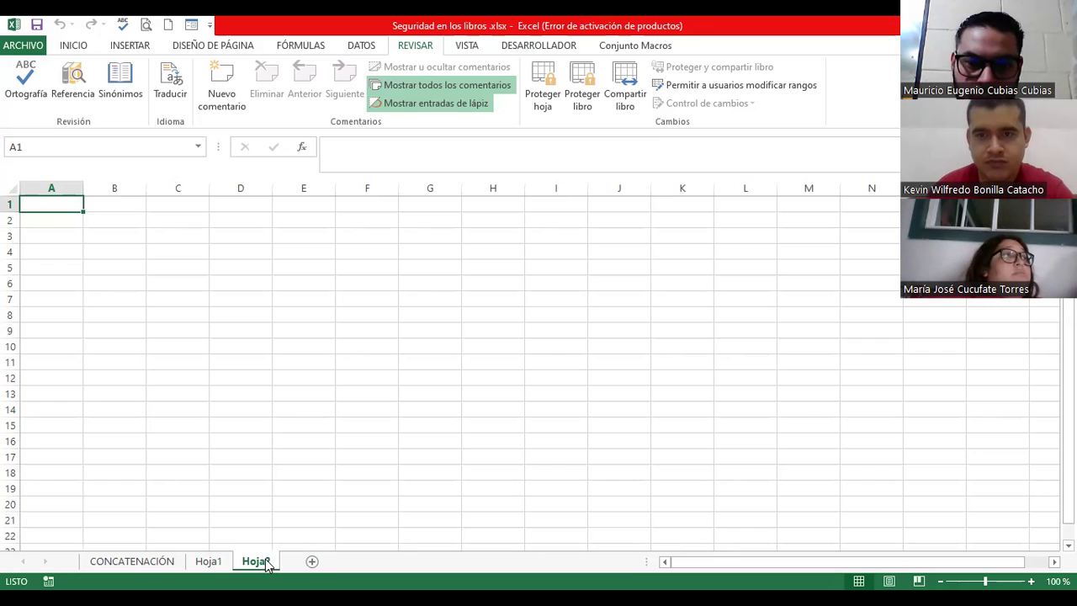
{"action": "left_click", "coordinate": [207, 562]}
{"action": "left_click", "coordinate": [151, 564]}
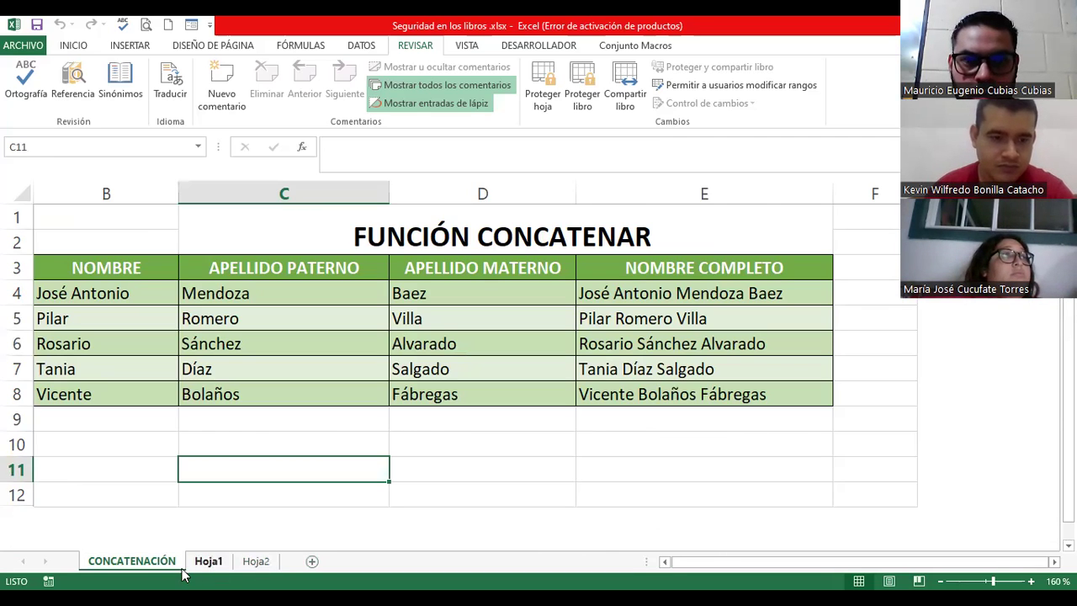
{"action": "left_click", "coordinate": [208, 561]}
{"action": "left_click", "coordinate": [132, 561]}
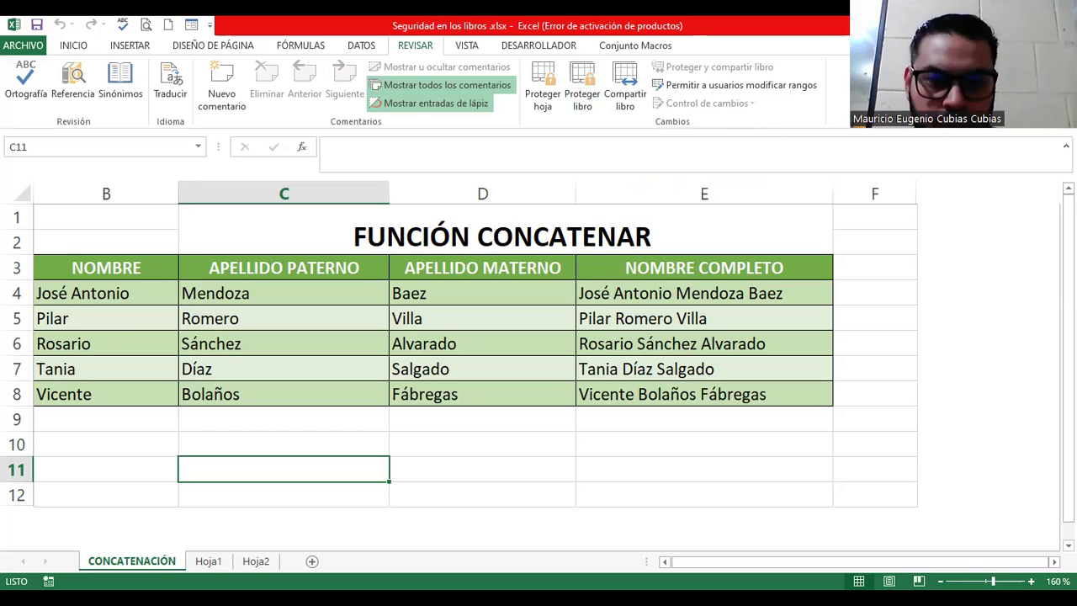
- Protect the workbook structure in Proteger libro with a password, re-entering it to confirm
{"action": "left_click", "coordinate": [577, 84]}
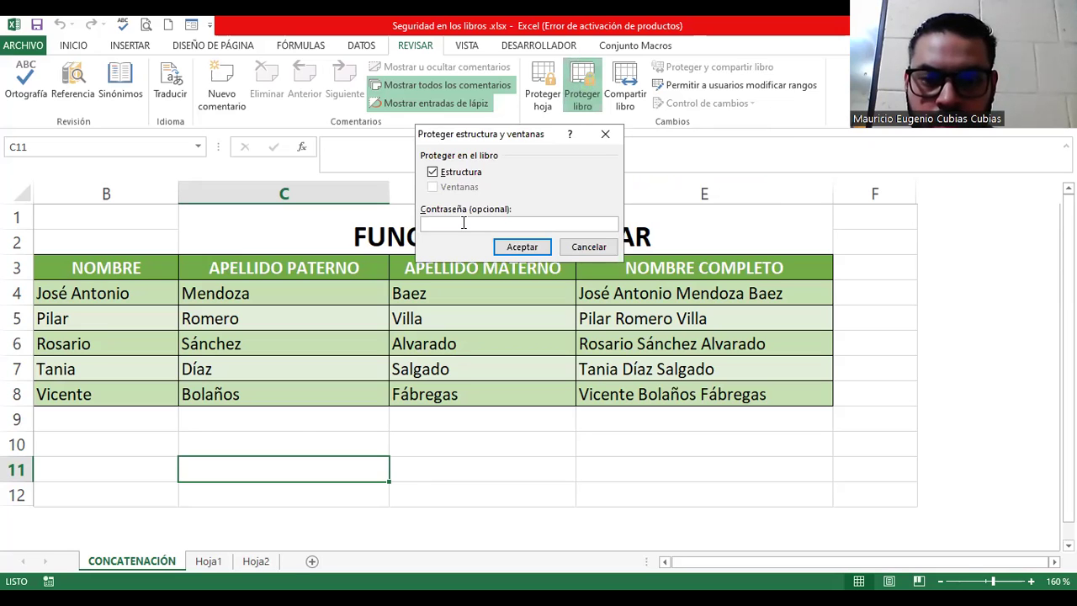
{"action": "left_click", "coordinate": [514, 247]}
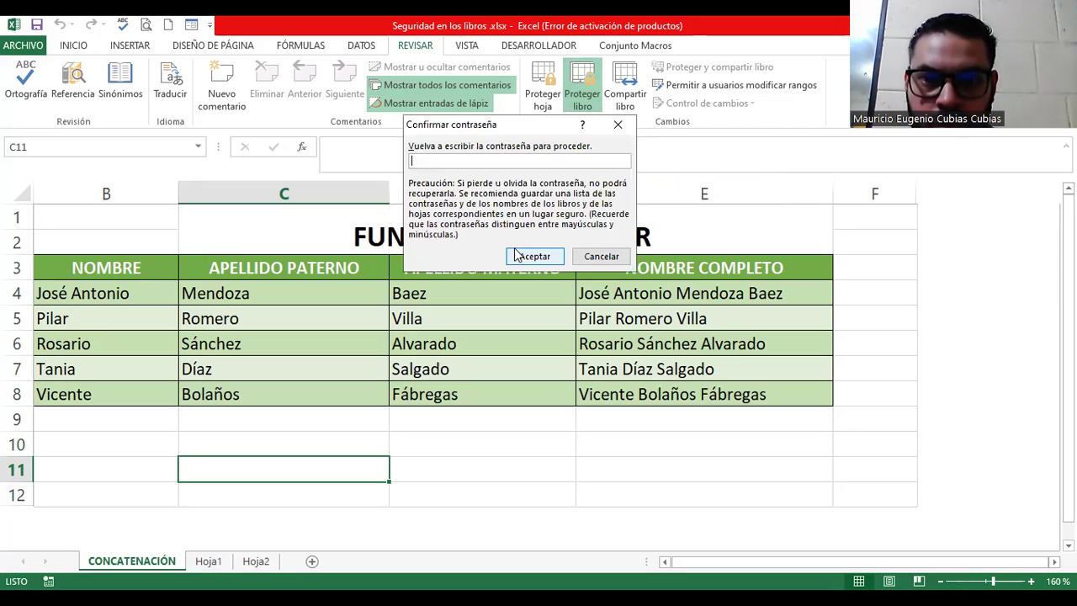
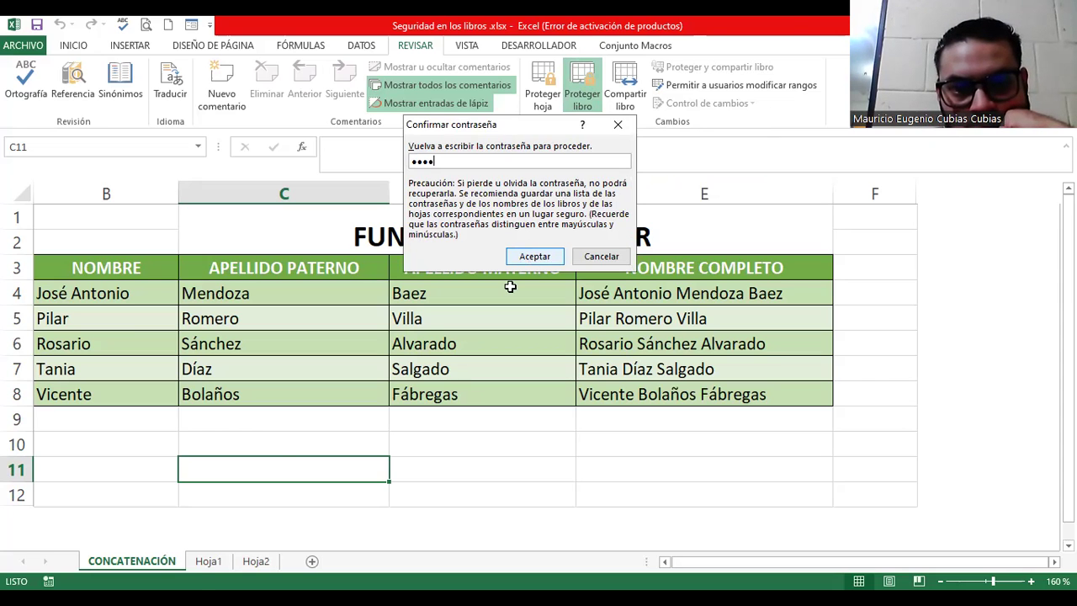
{"action": "key", "text": "Return"}
{"action": "left_click", "coordinate": [454, 343]}
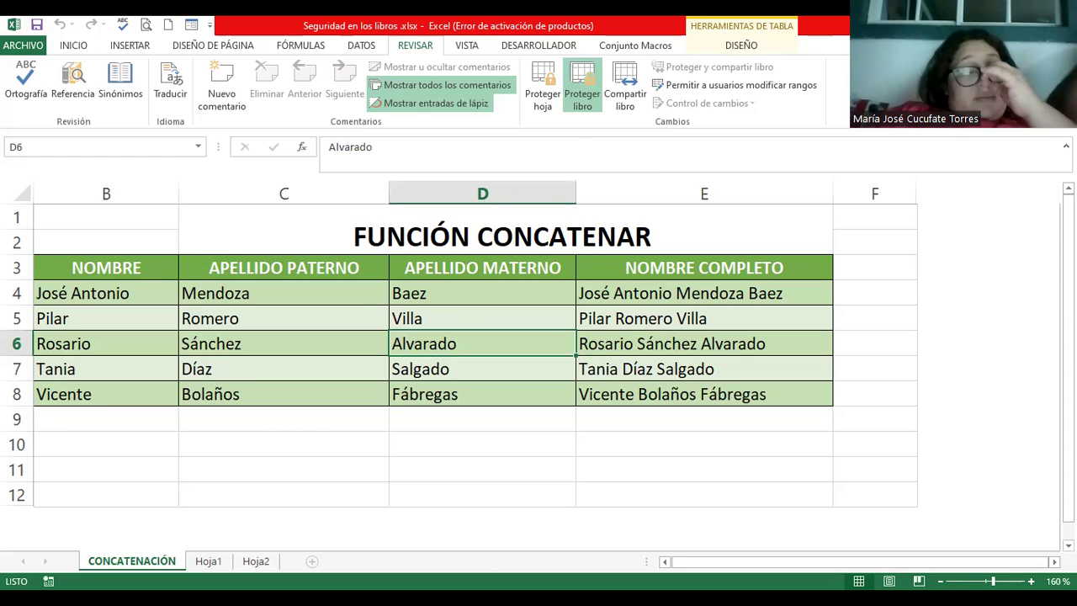
- On Hoja1, attempt to hide and rename the sheet, triggering the workbook-protected warning
{"action": "left_click", "coordinate": [208, 562]}
{"action": "right_click", "coordinate": [209, 566]}
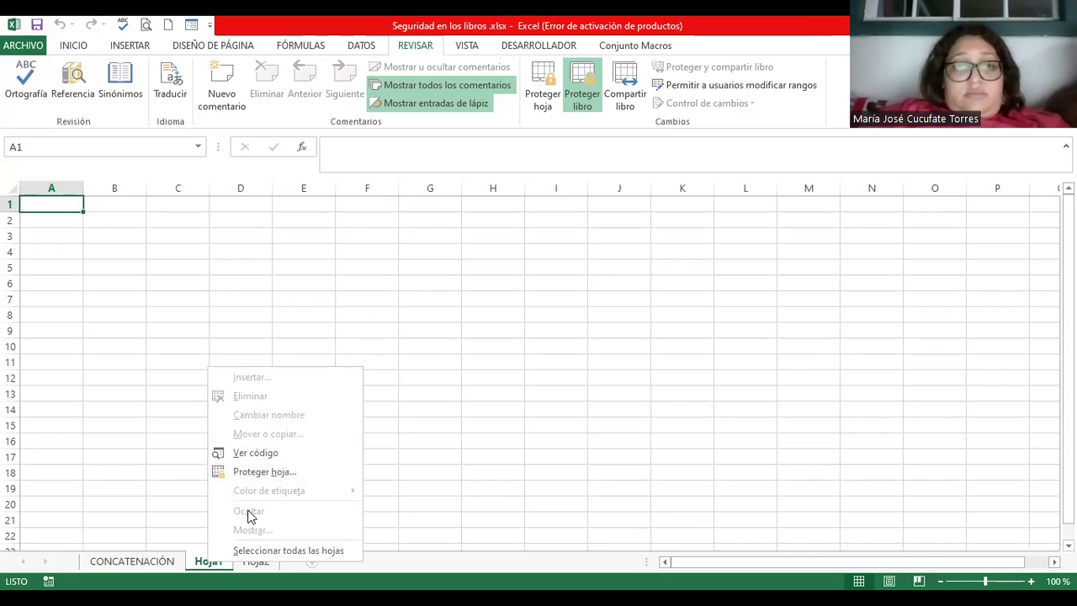
{"action": "left_click", "coordinate": [176, 535]}
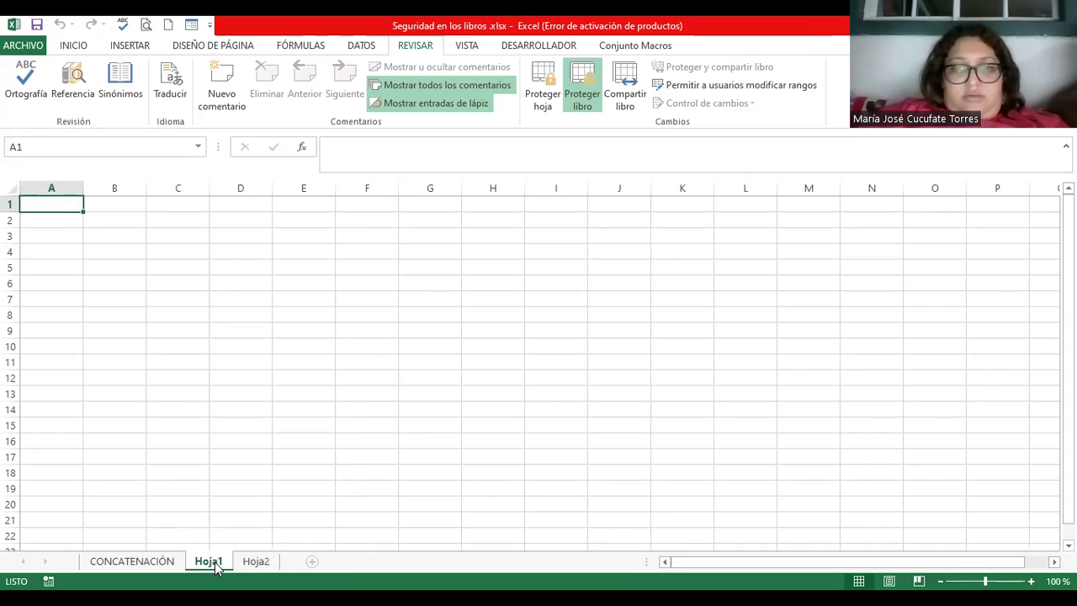
{"action": "double_click", "coordinate": [217, 561]}
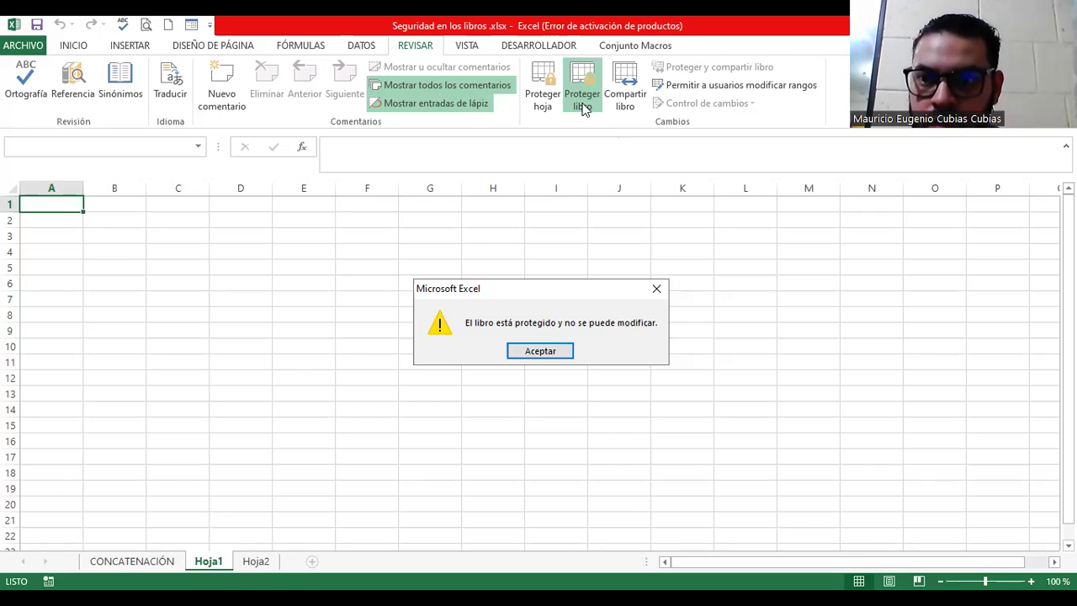
- Close the protection warning, select cell I5, and inspect Hoja1's disabled sheet options
{"action": "left_click", "coordinate": [543, 350]}
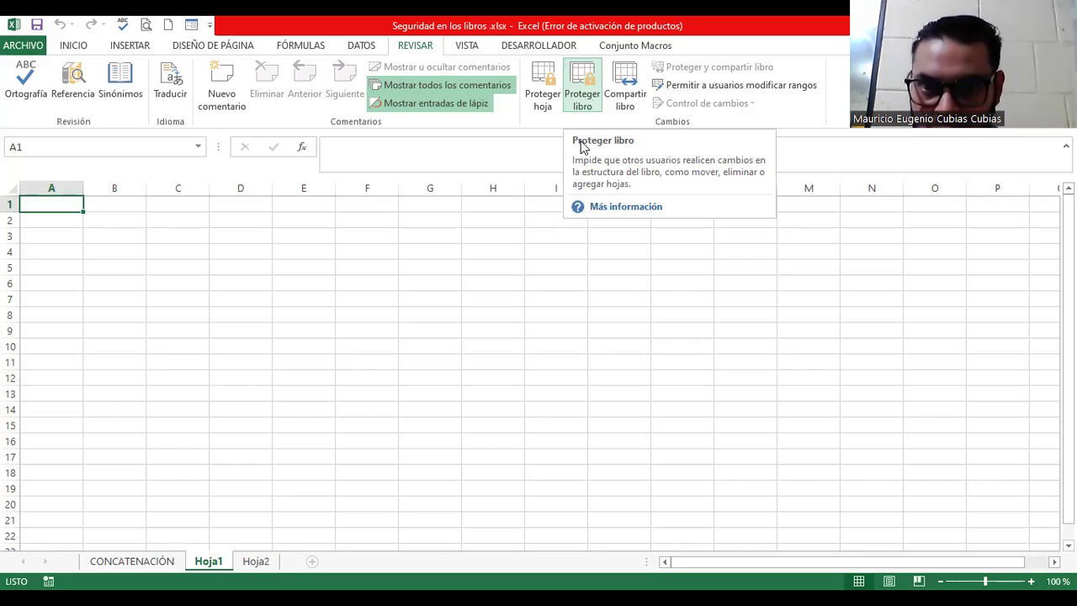
{"action": "left_click", "coordinate": [543, 269]}
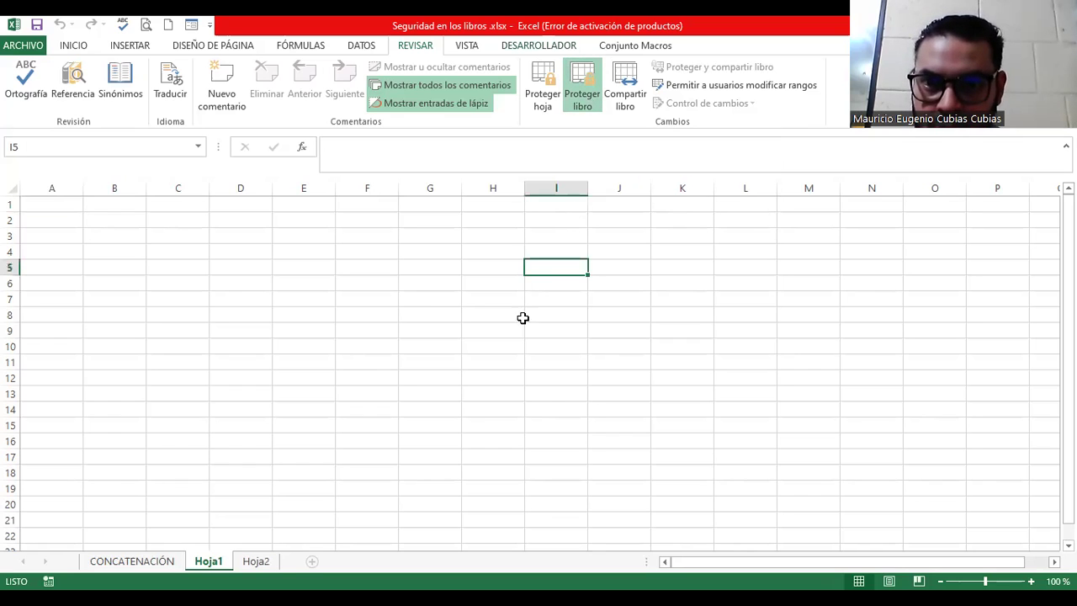
{"action": "right_click", "coordinate": [209, 563]}
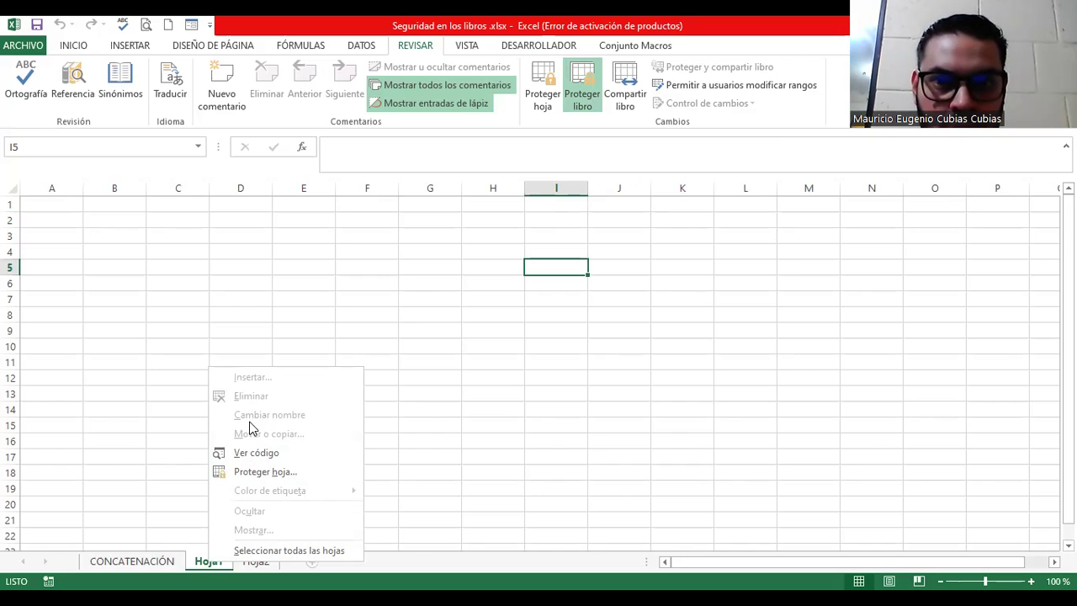
{"action": "left_click", "coordinate": [210, 568]}
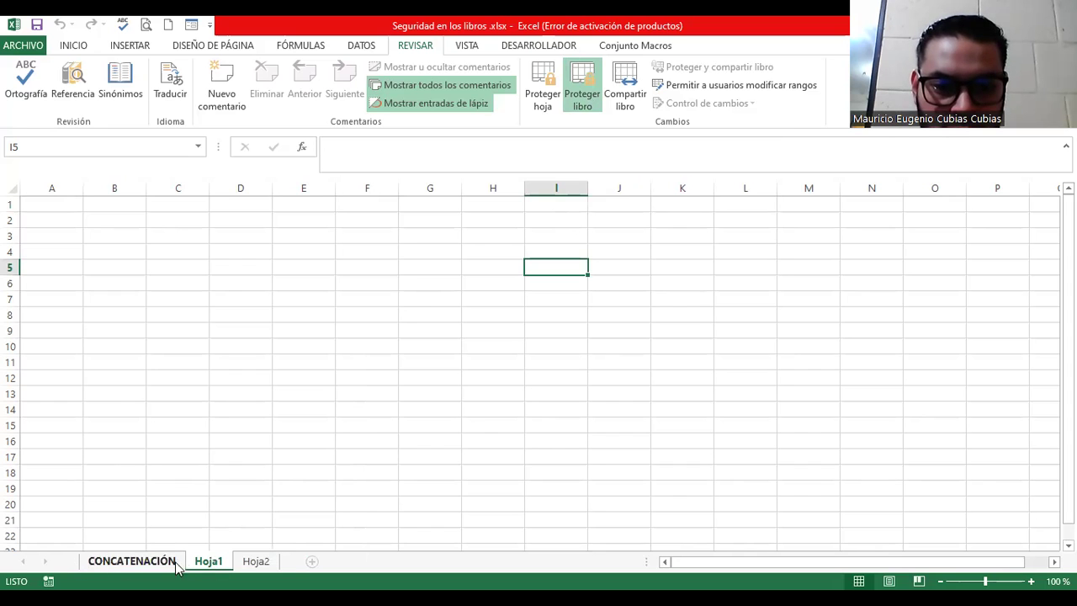
- Repeatedly try dragging Hoja1 left, confirming the sheet order stays locked
{"action": "left_click_drag", "start_coordinate": [220, 570], "coordinate": [137, 557]}
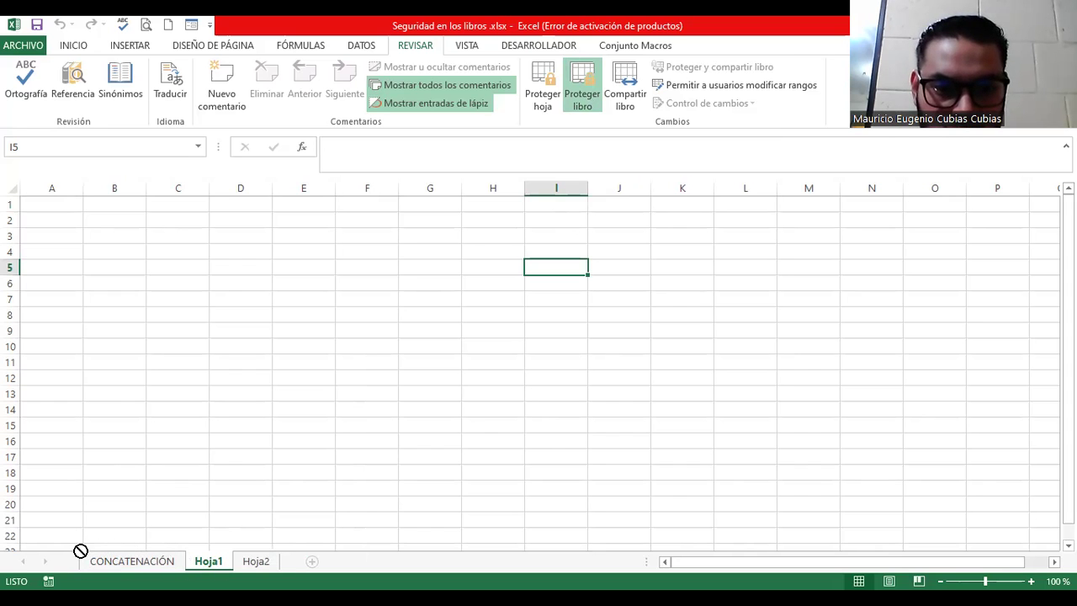
{"action": "left_click_drag", "start_coordinate": [221, 567], "coordinate": [109, 543]}
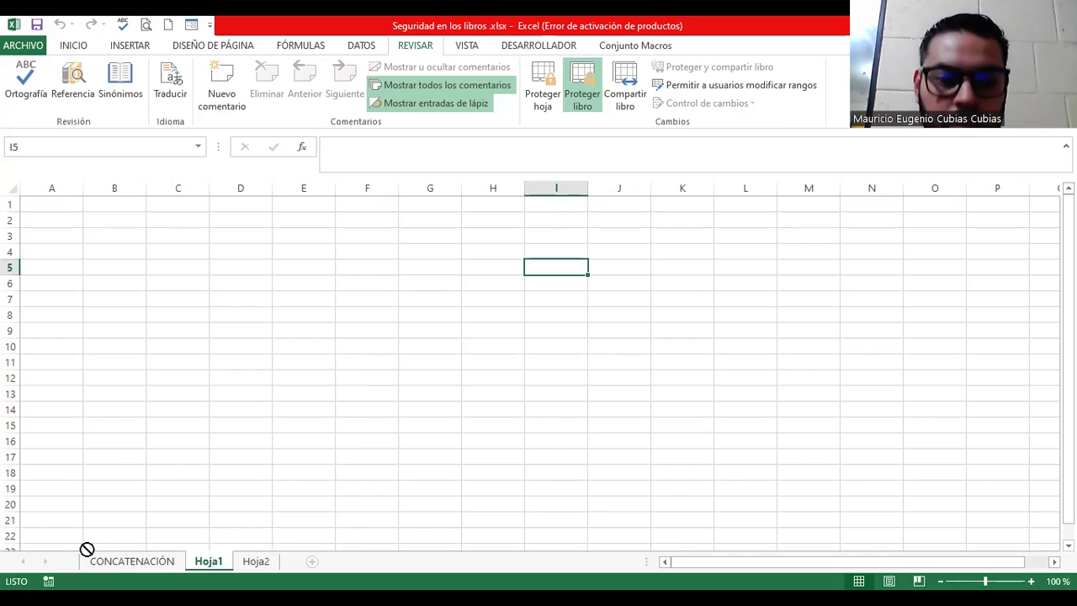
{"action": "left_click_drag", "start_coordinate": [223, 566], "coordinate": [84, 557]}
{"action": "left_click_drag", "start_coordinate": [212, 561], "coordinate": [90, 551]}
{"action": "left_click_drag", "start_coordinate": [222, 565], "coordinate": [140, 548]}
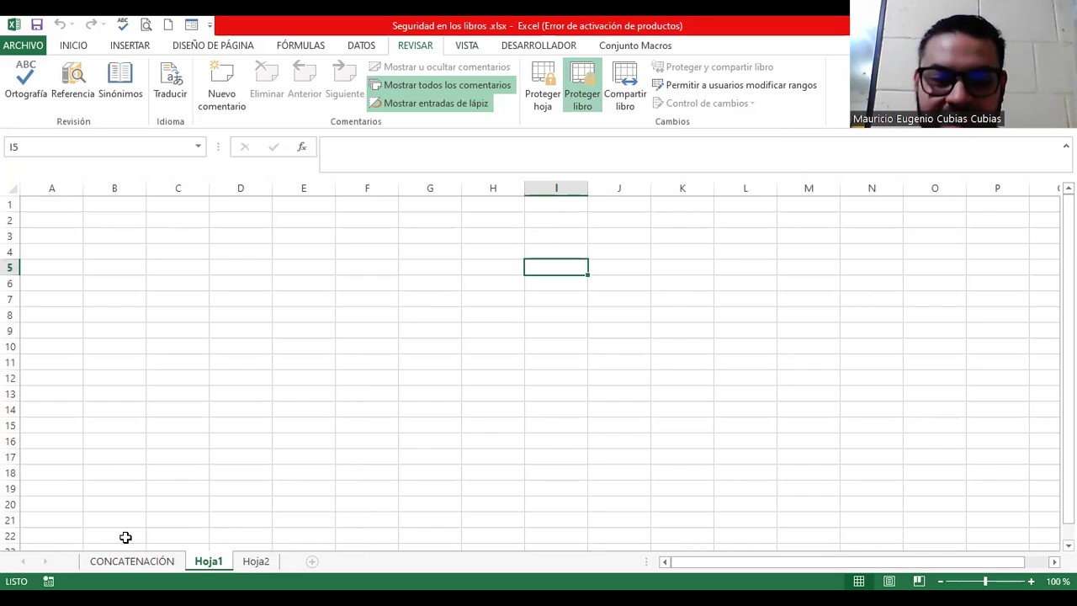
- Go to Hoja2, view its sheet menu without choosing anything, then select cell I3
{"action": "left_click", "coordinate": [254, 563]}
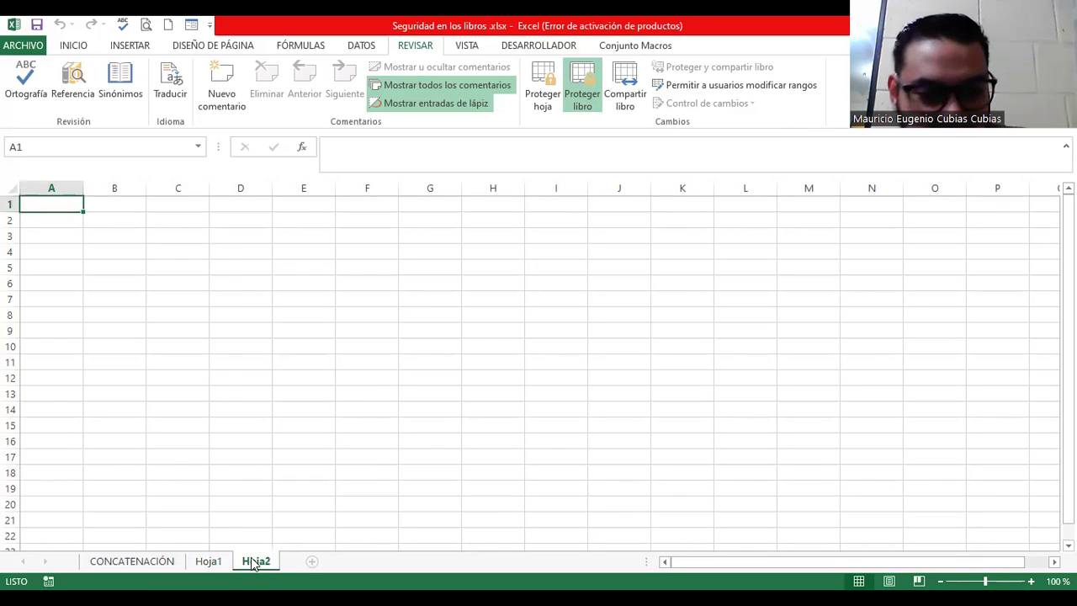
{"action": "right_click", "coordinate": [254, 562]}
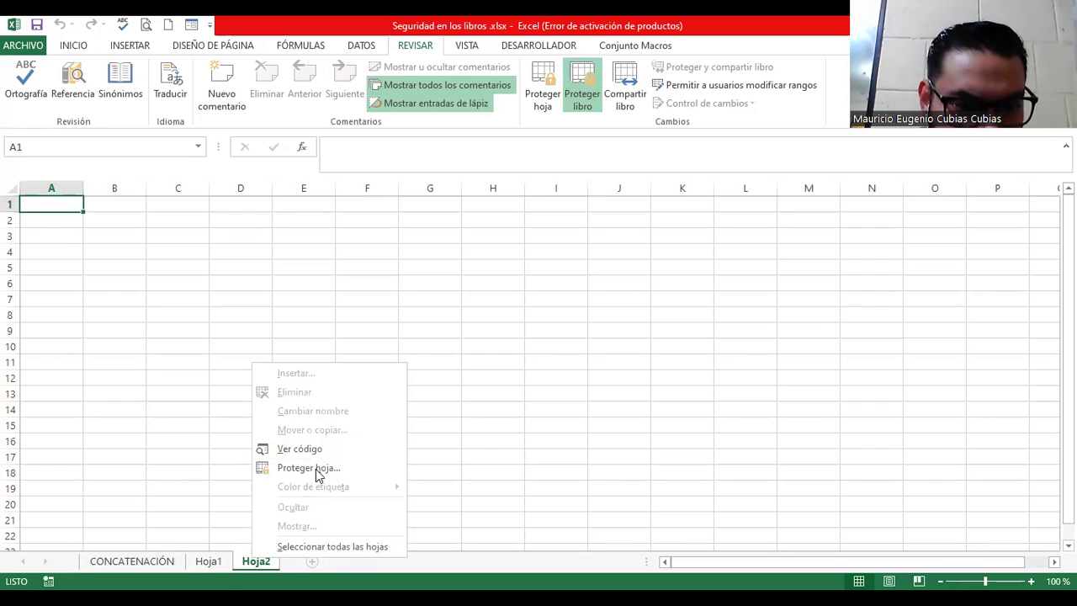
{"action": "left_click", "coordinate": [440, 312]}
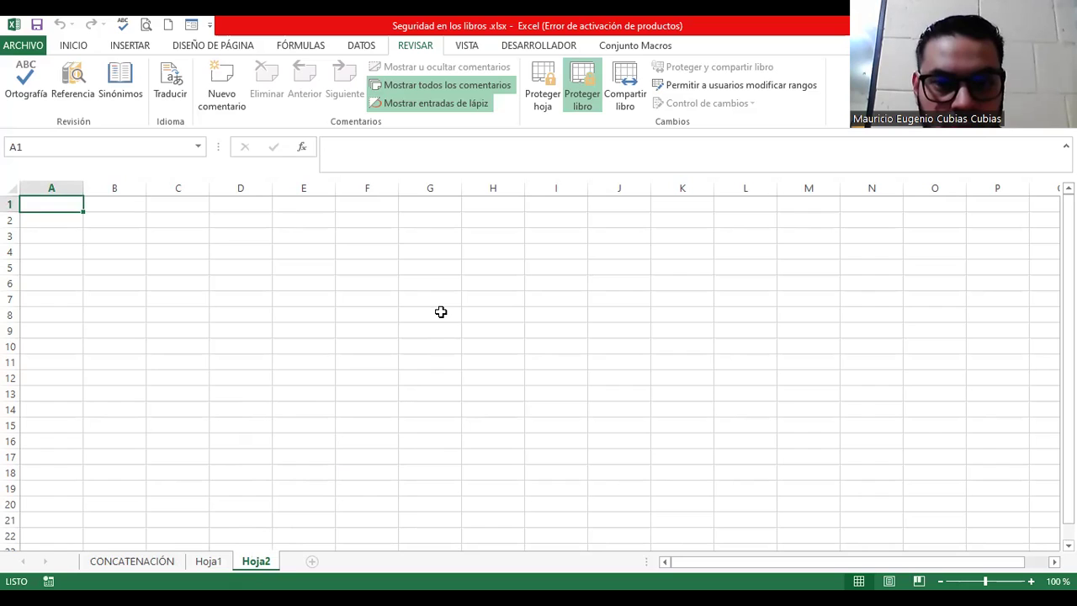
{"action": "left_click", "coordinate": [567, 236]}
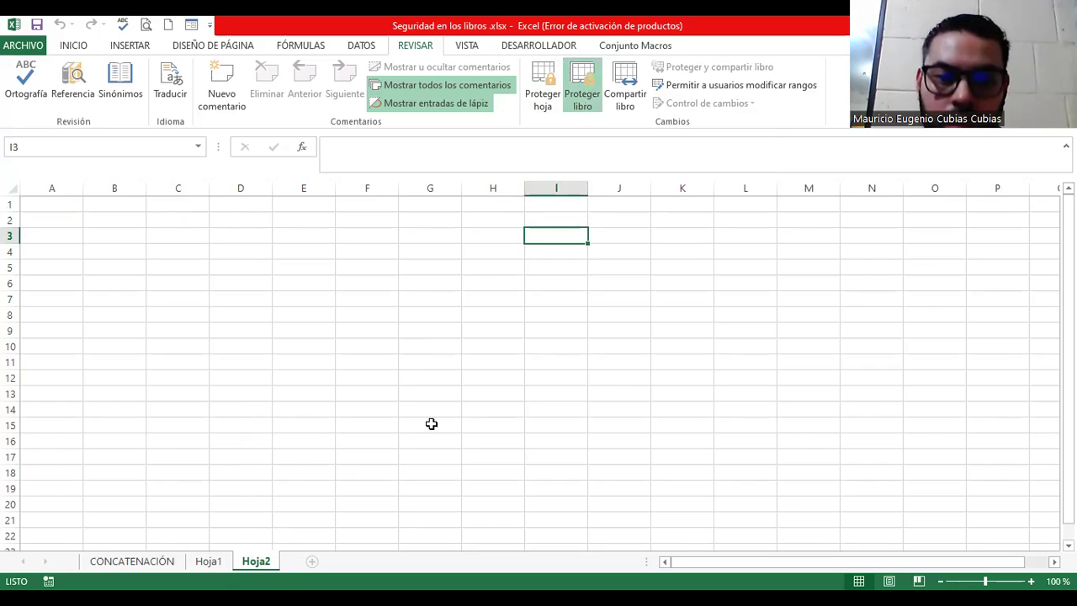
- Unprotect the workbook with its password and move Hoja1 before CONCATENACIÓN
{"action": "left_click", "coordinate": [583, 84]}
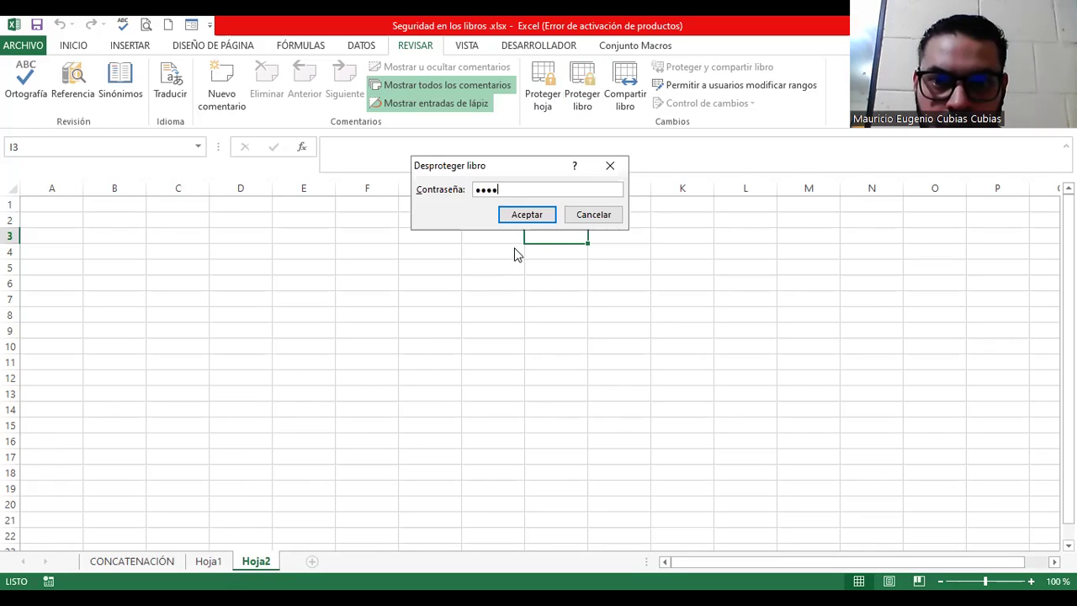
{"action": "left_click", "coordinate": [538, 217]}
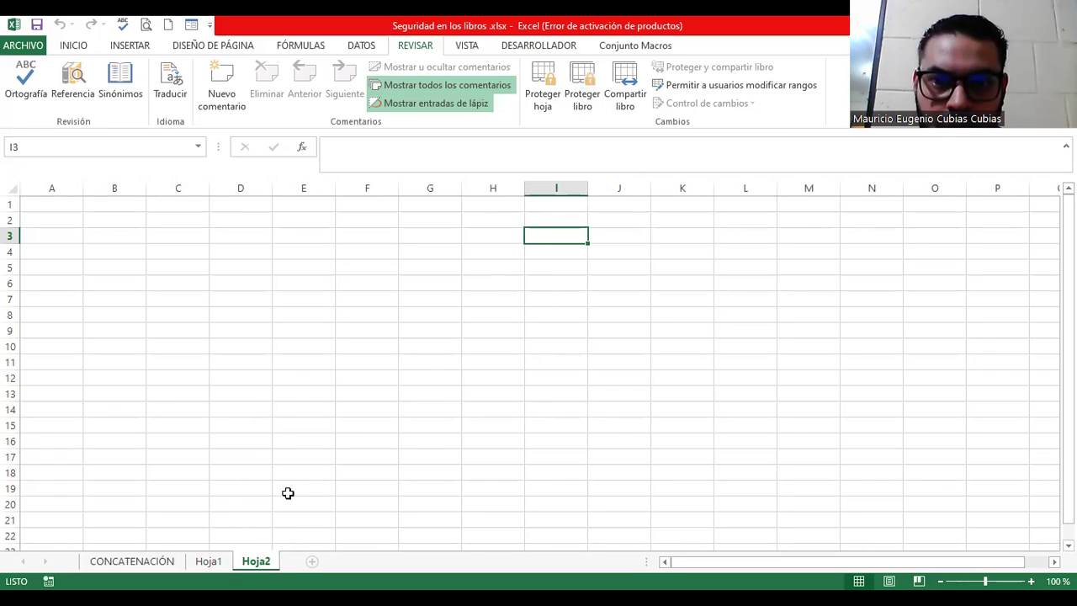
{"action": "left_click", "coordinate": [223, 562]}
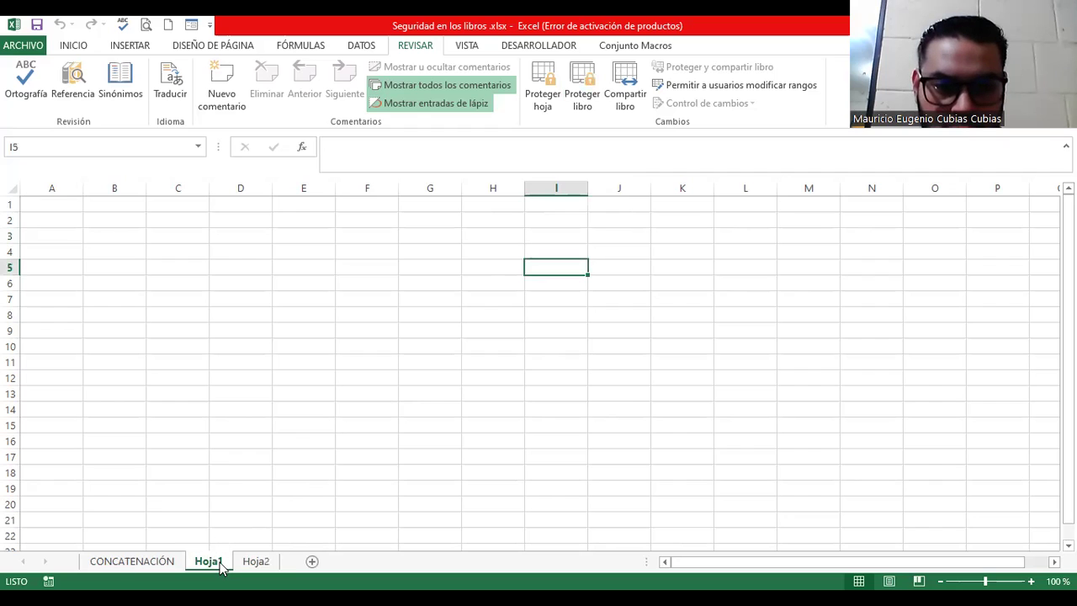
{"action": "left_click_drag", "start_coordinate": [222, 566], "coordinate": [89, 561]}
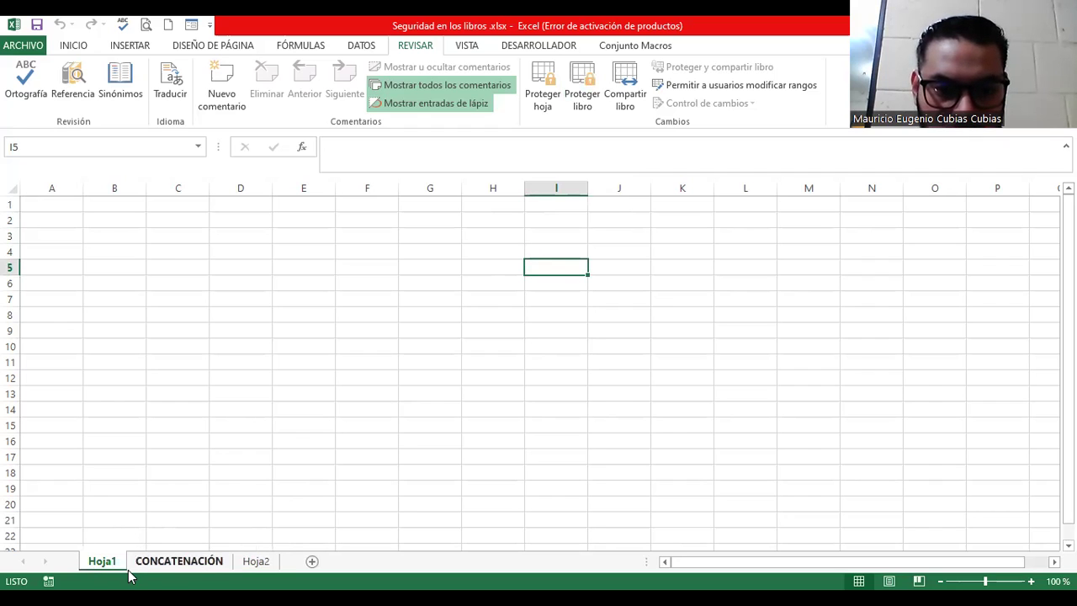
- Rename the Hoja2 sheet to Practica_Proteger
{"action": "left_click", "coordinate": [255, 562]}
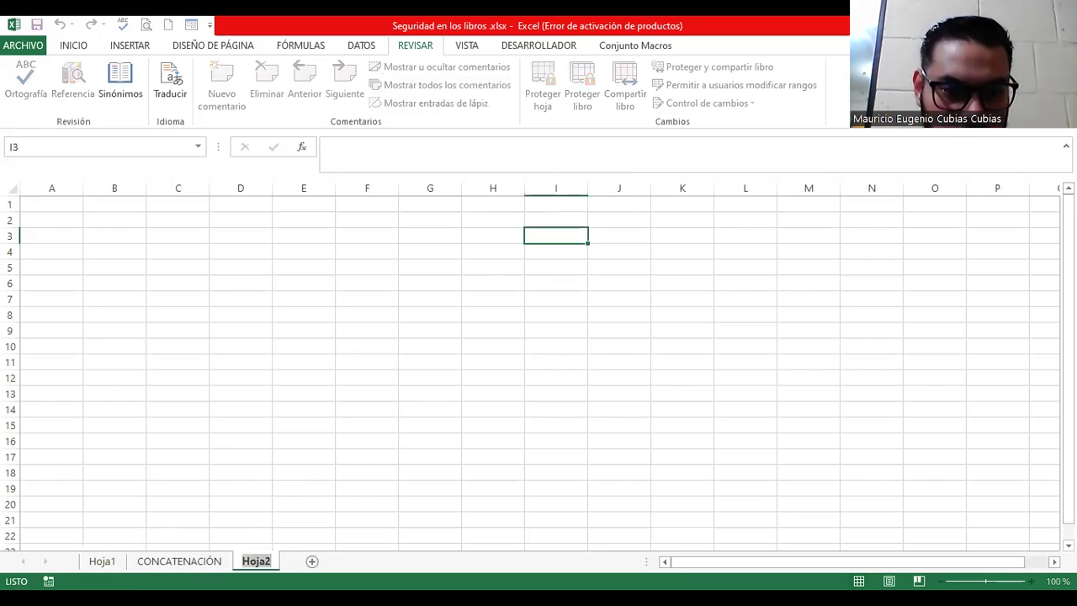
{"action": "key", "text": "BackSpace"}
{"action": "type", "text": "Practica_Protege"}
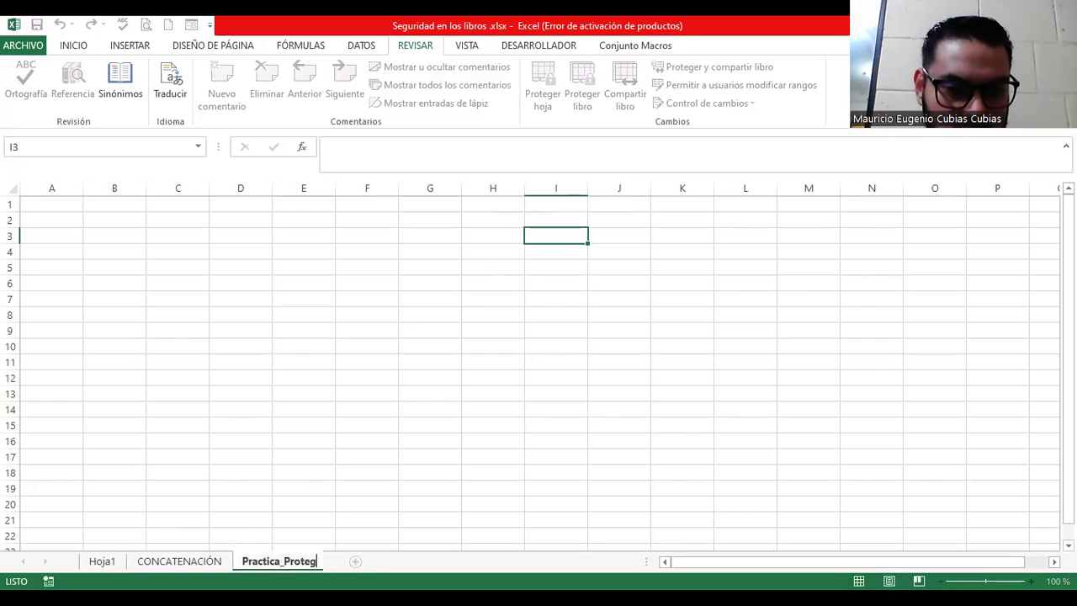
{"action": "type", "text": "r"}
{"action": "key", "text": "Return"}
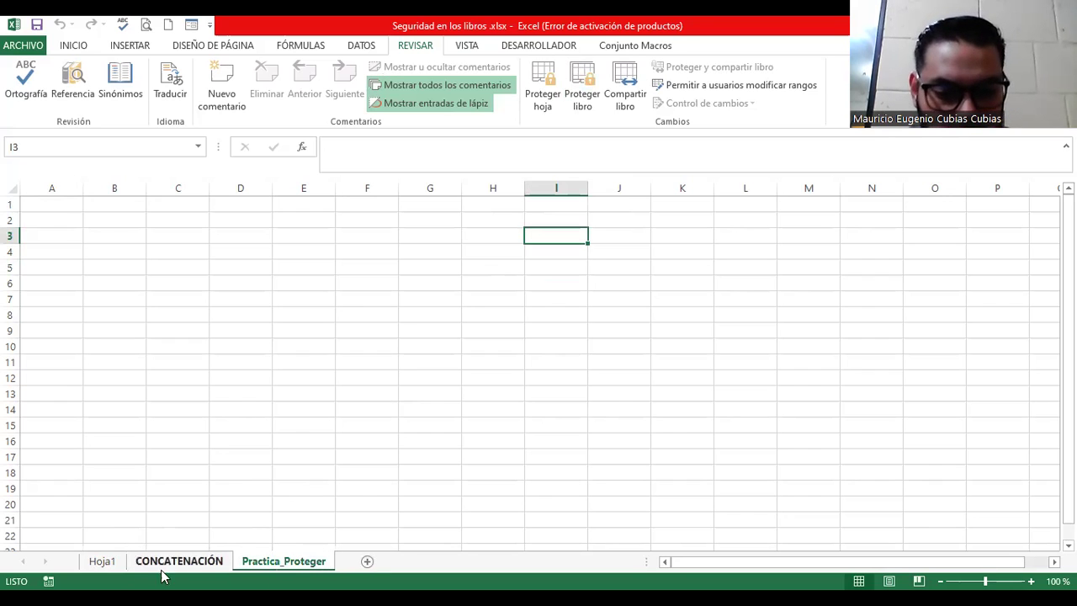
- Rename the Hoja1 sheet to Contraseñas
{"action": "left_click", "coordinate": [100, 561]}
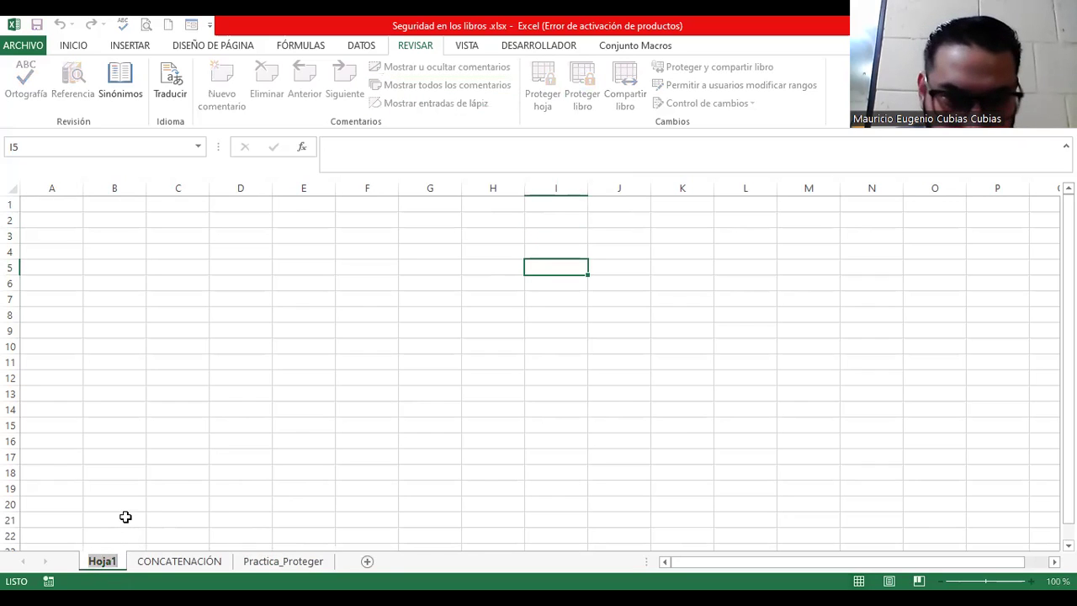
{"action": "type", "text": "Cont"}
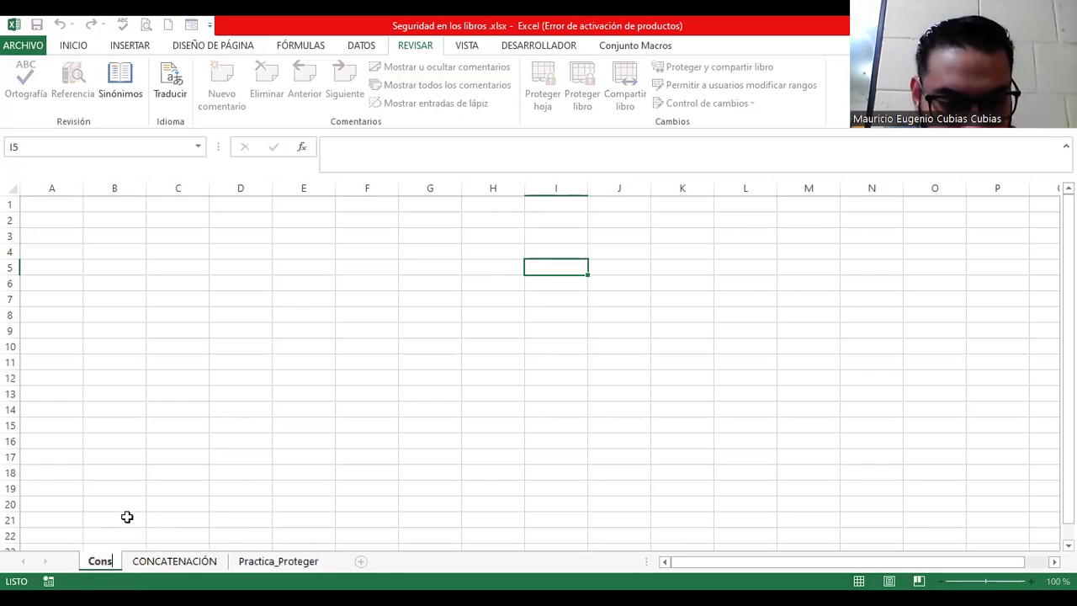
{"action": "type", "text": "raseñas"}
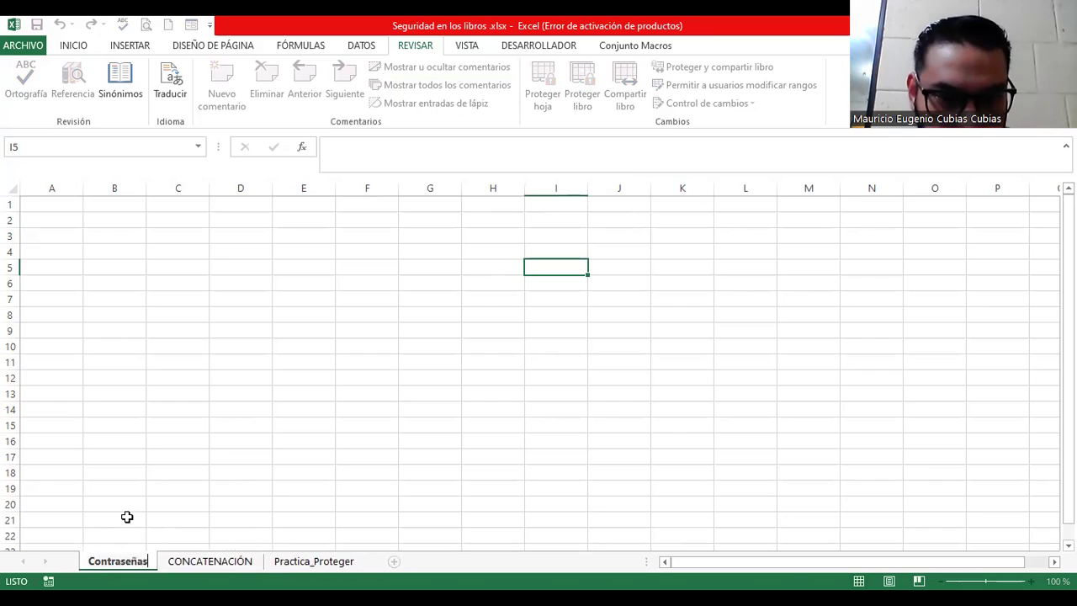
{"action": "key", "text": "Return"}
- Colour the Contraseñas tab orange and view the tab options for the other sheets
{"action": "right_click", "coordinate": [125, 566]}
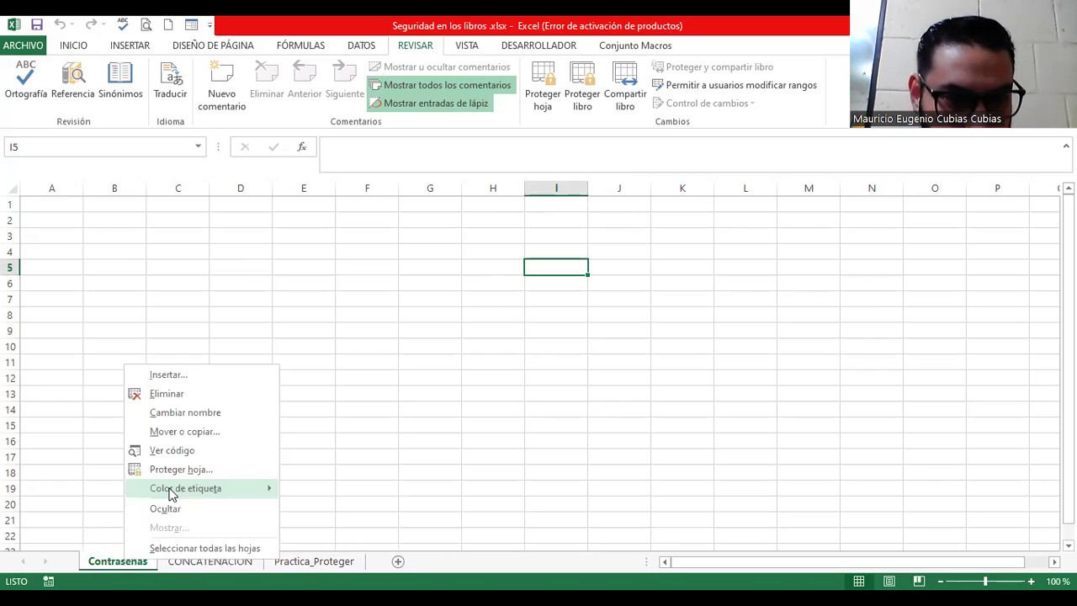
{"action": "mouse_move", "coordinate": [185, 488]}
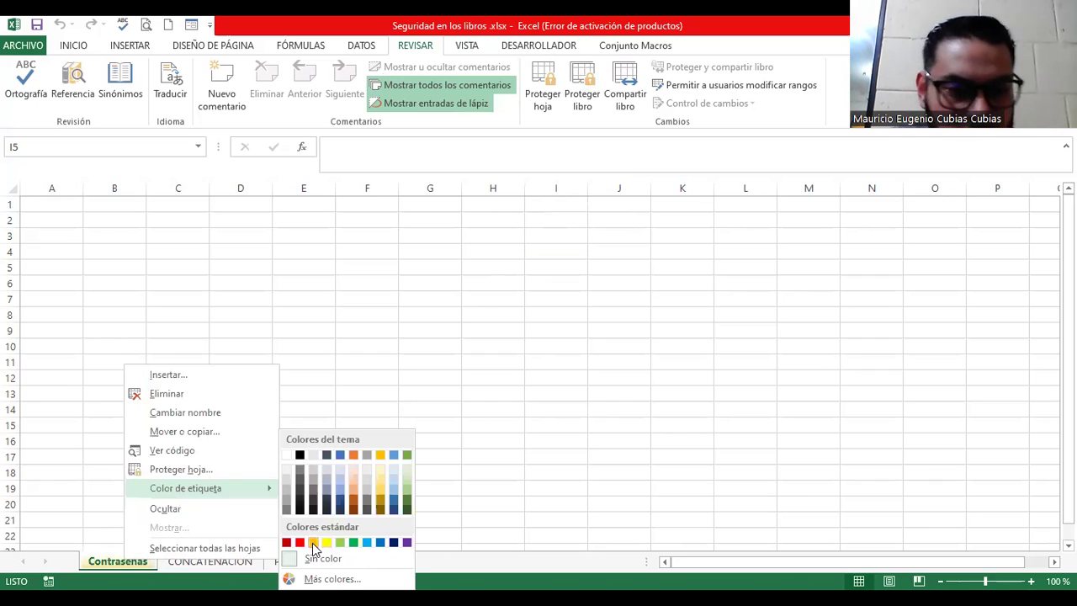
{"action": "left_click", "coordinate": [217, 564]}
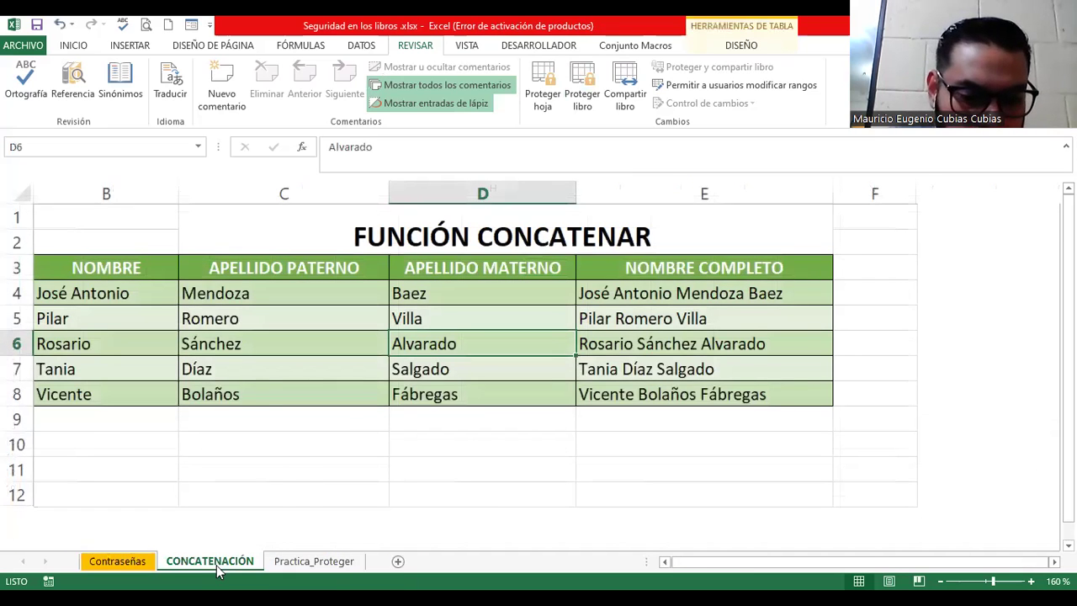
{"action": "right_click", "coordinate": [217, 562]}
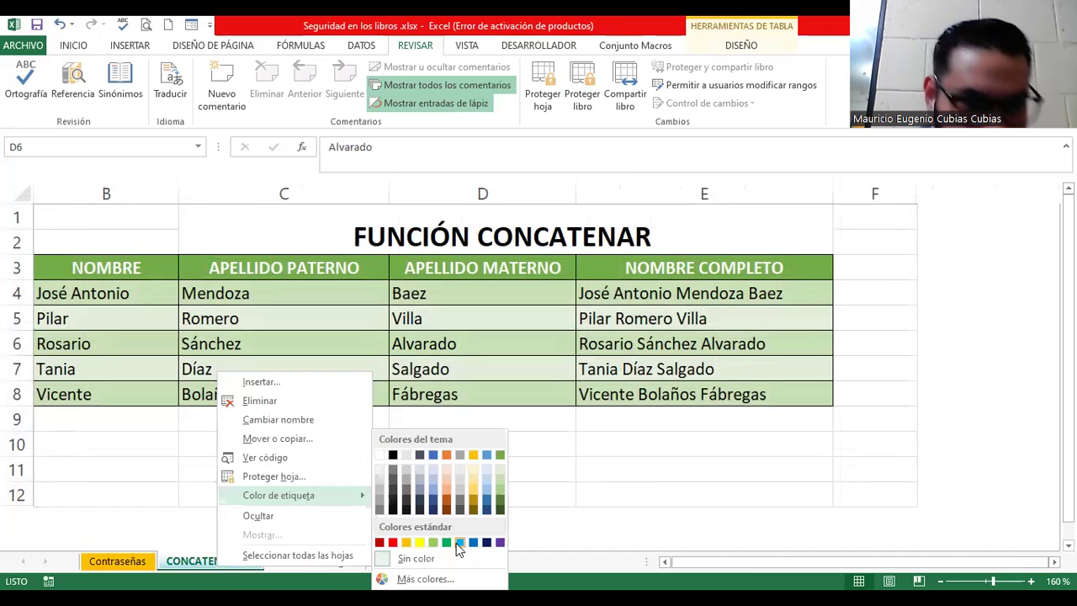
{"action": "mouse_move", "coordinate": [278, 494]}
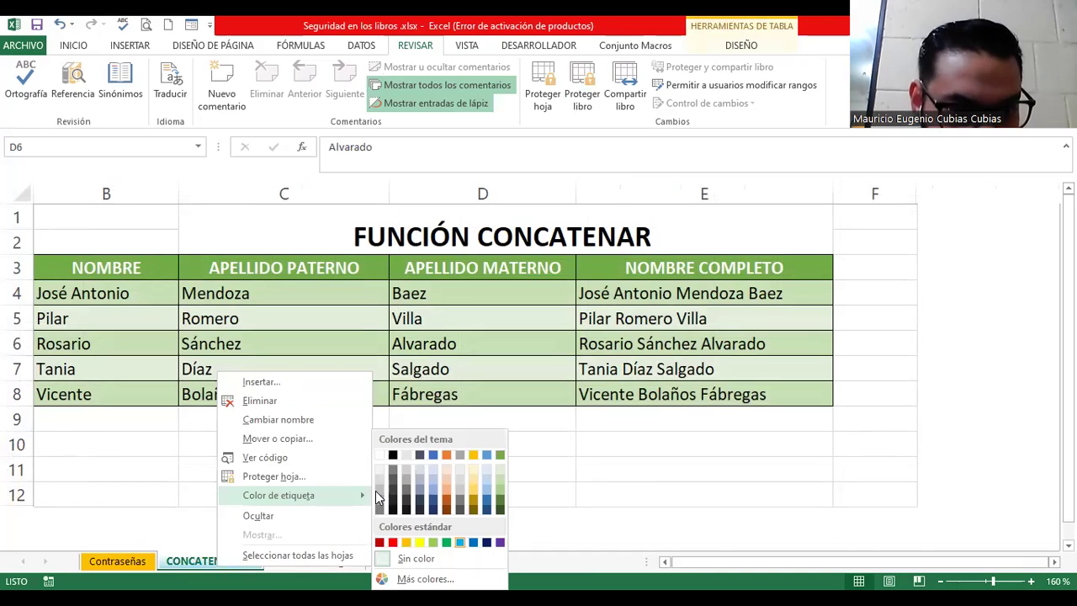
{"action": "right_click", "coordinate": [305, 568]}
{"action": "left_click", "coordinate": [198, 567]}
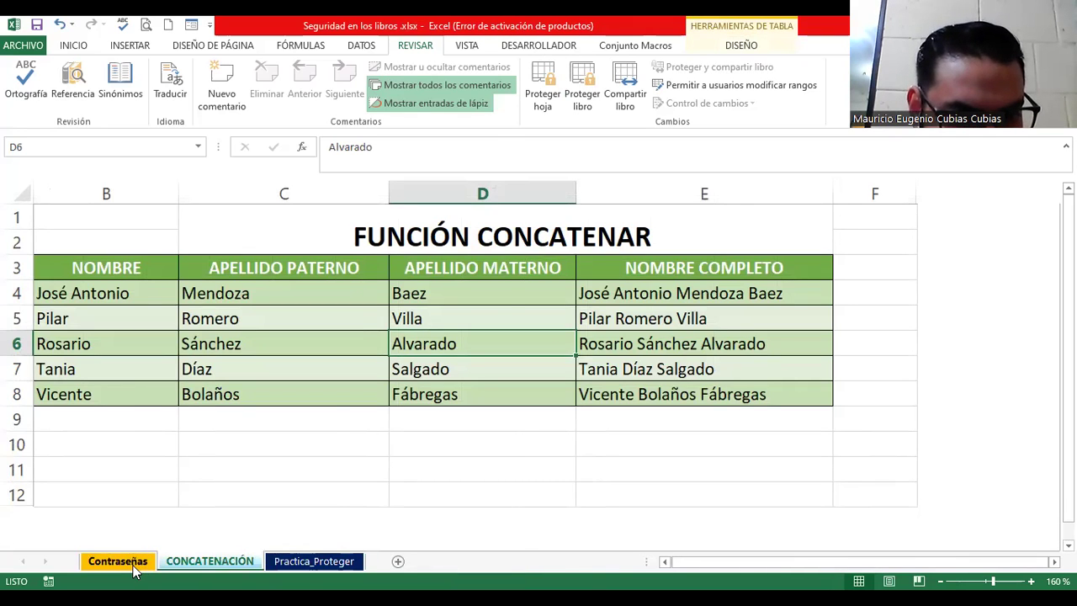
- Look over the CONCATENACIÓN sheet, then return to the empty Contraseñas sheet
{"action": "left_click", "coordinate": [133, 569]}
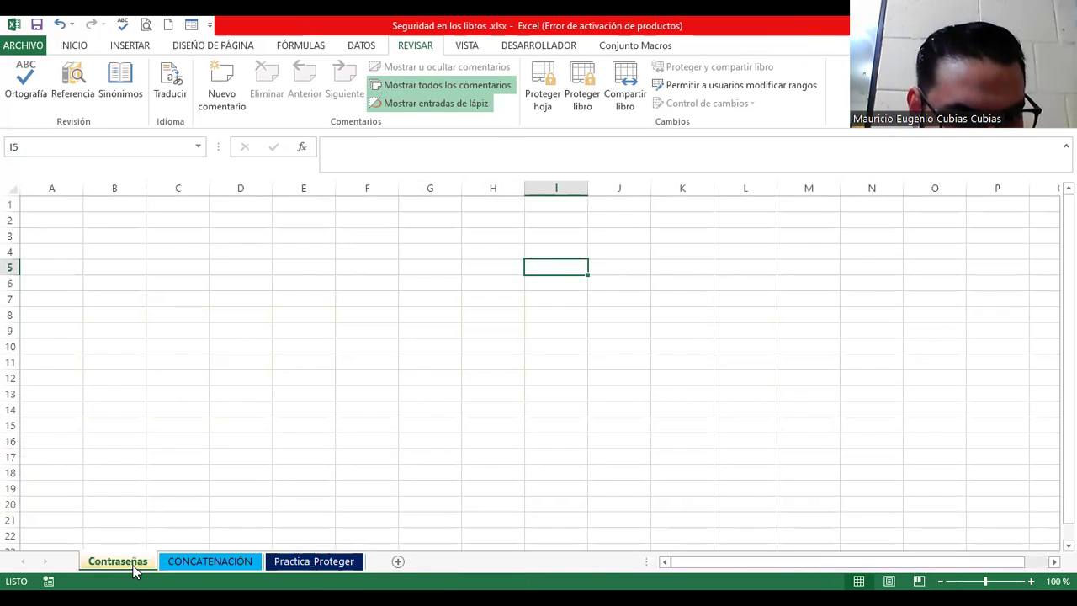
{"action": "left_click", "coordinate": [177, 569]}
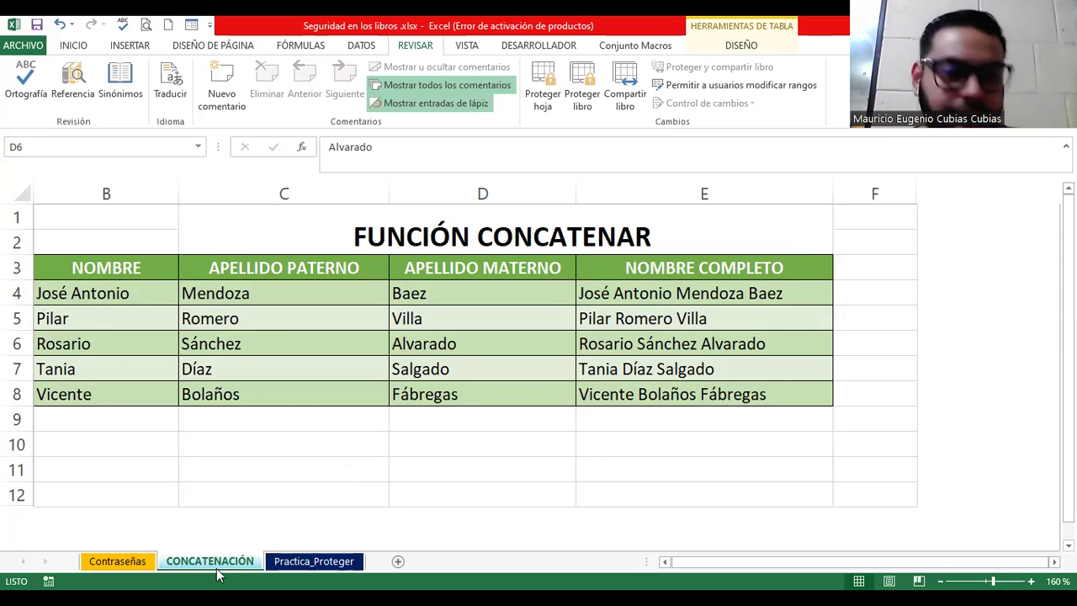
{"action": "left_click", "coordinate": [117, 561]}
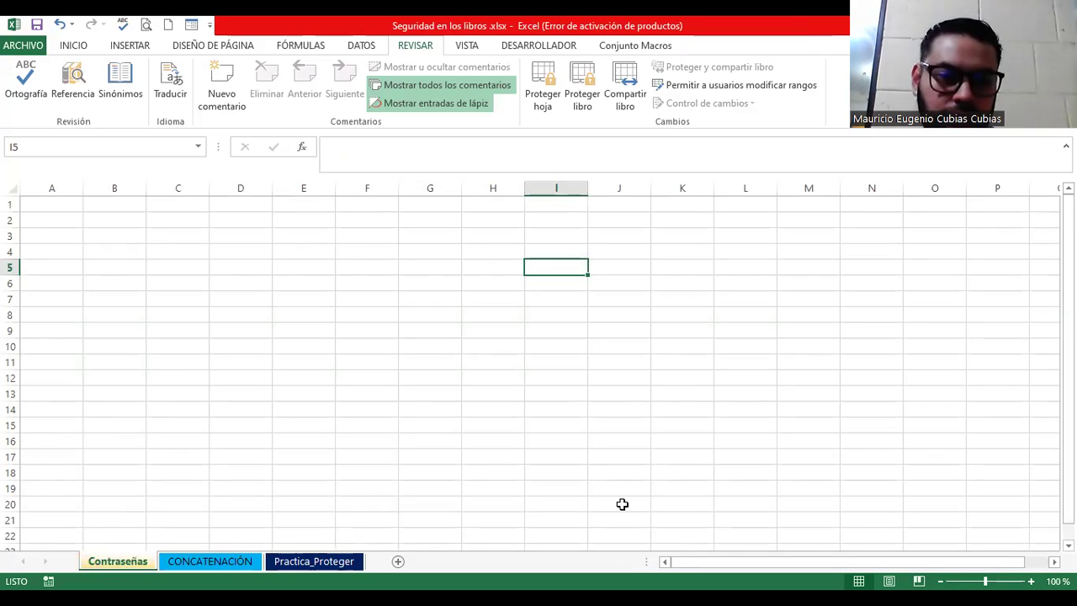
- Enter the headers No., Cantidad, Precio and Total in D3:G3, then select D4
{"action": "left_click", "coordinate": [221, 233]}
{"action": "type", "text": "No."}
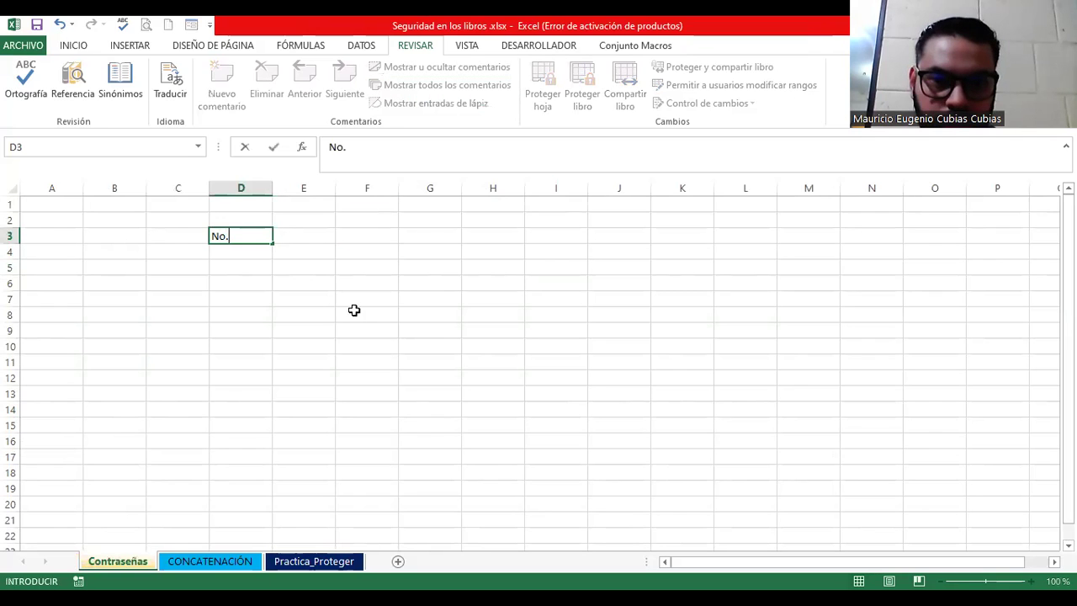
{"action": "key", "text": "Tab"}
{"action": "type", "text": "Cant"}
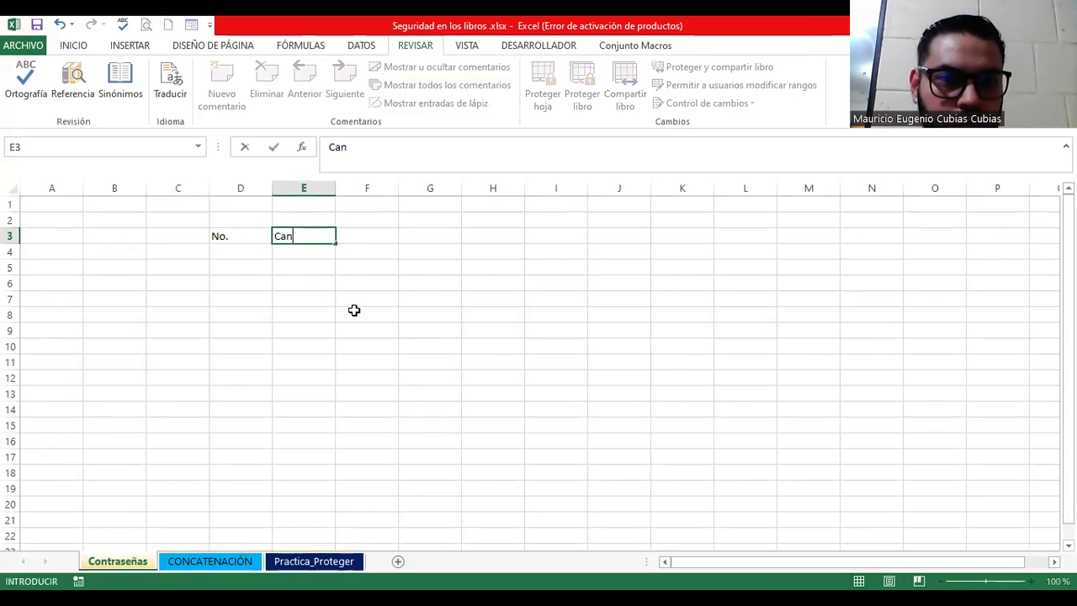
{"action": "type", "text": "idad"}
{"action": "key", "text": "Tab"}
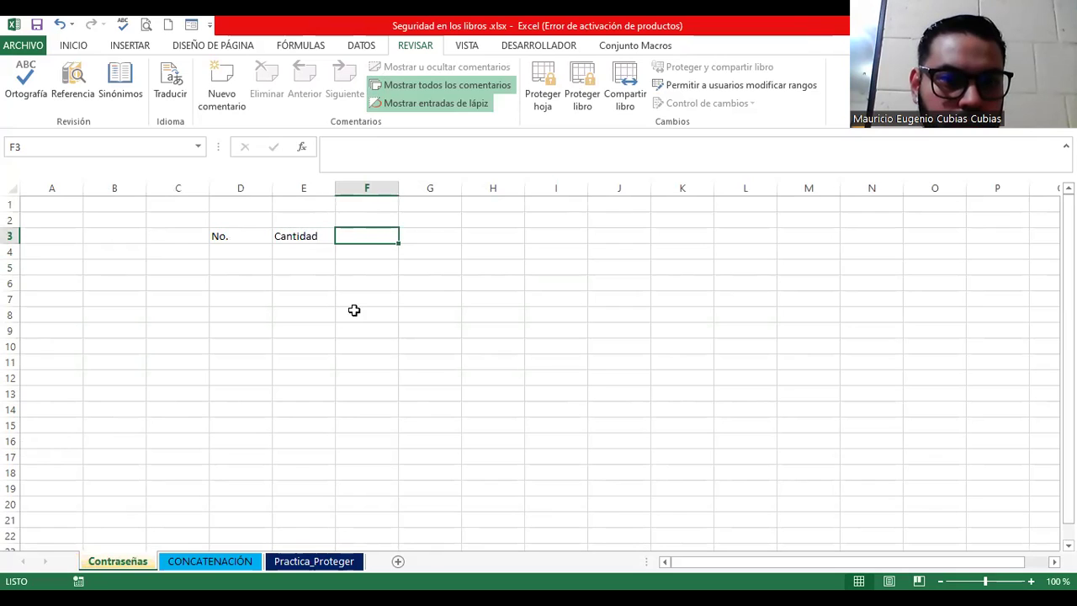
{"action": "type", "text": "Precio"}
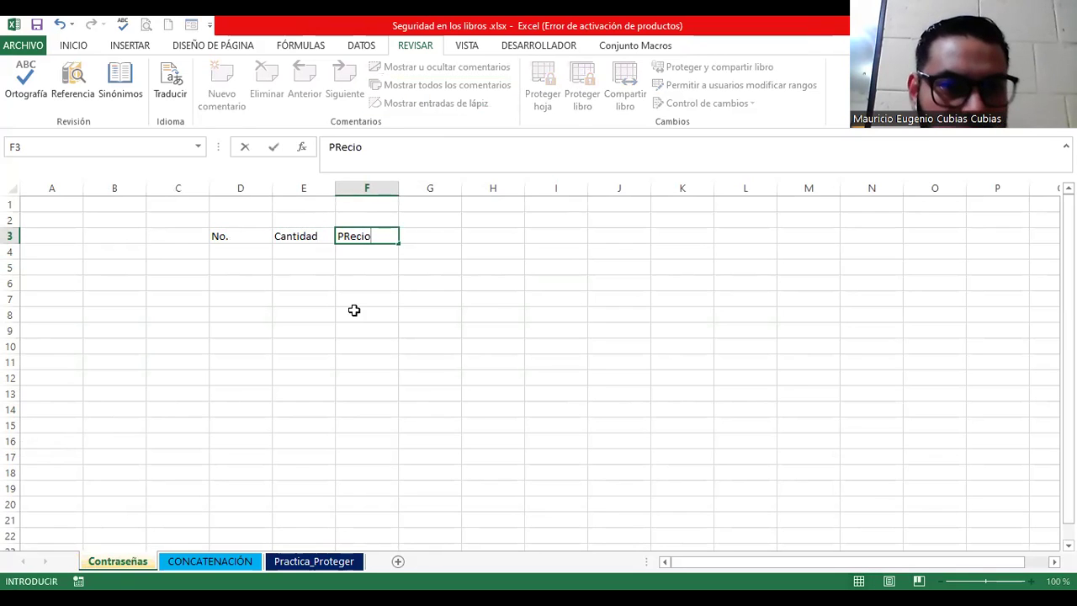
{"action": "key", "text": "Tab"}
{"action": "type", "text": "Total"}
{"action": "key", "text": "Return"}
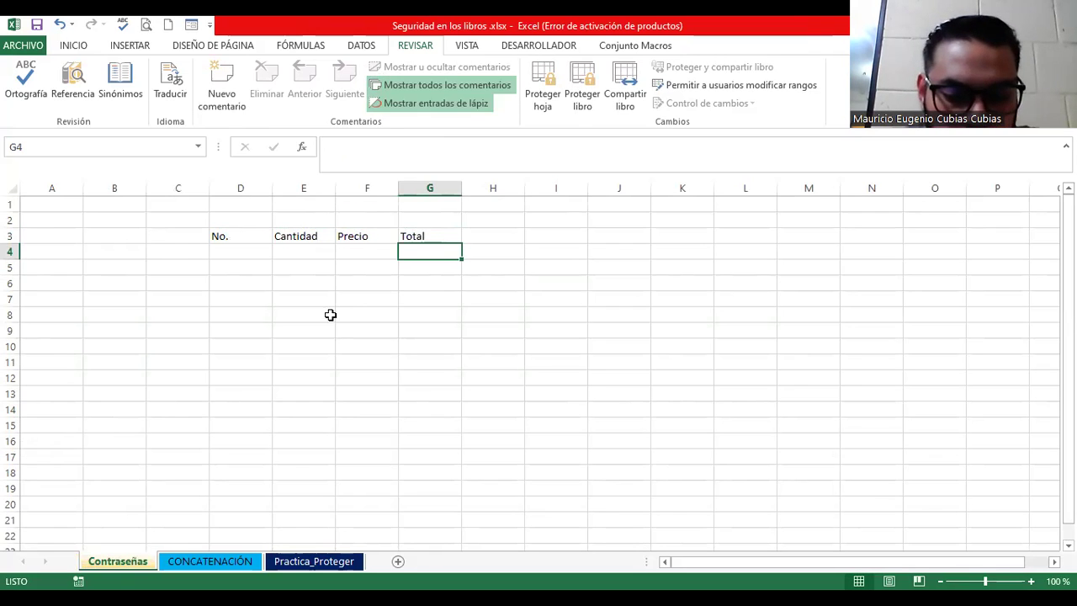
{"action": "left_click", "coordinate": [221, 253]}
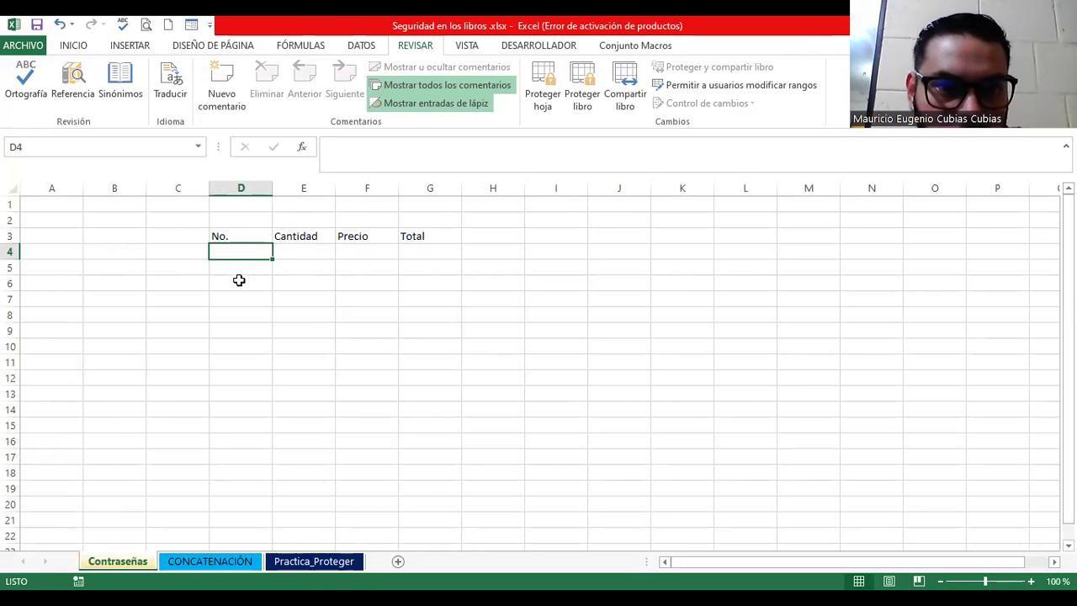
- Enter 1 in D4 and fill the numbering 1 to 5 down to D8
{"action": "type", "text": "1"}
{"action": "key", "text": "Return"}
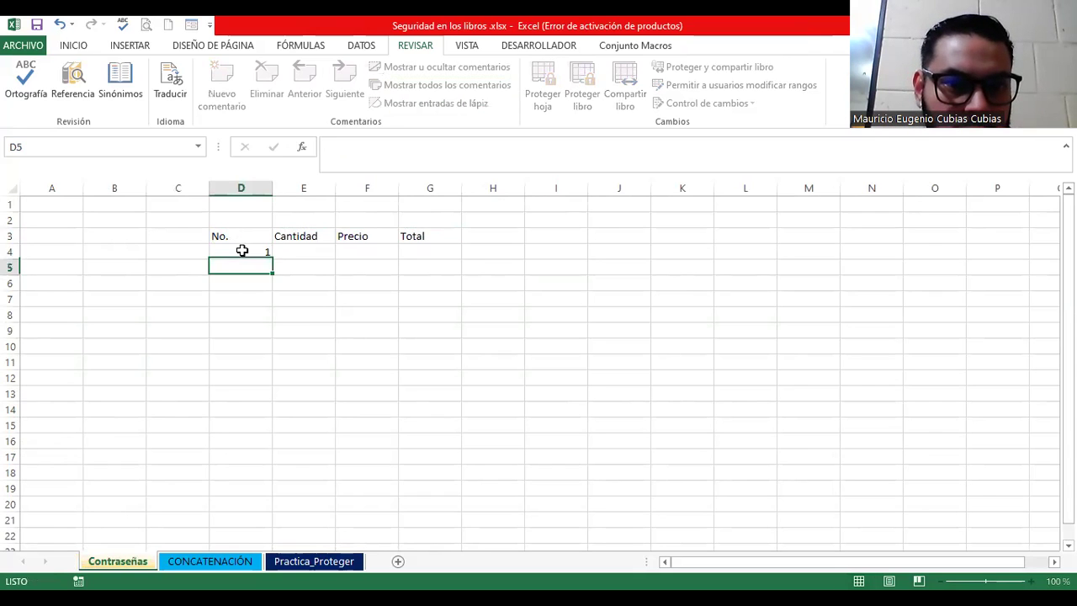
{"action": "left_click", "coordinate": [254, 254]}
{"action": "left_click_drag", "start_coordinate": [272, 258], "coordinate": [265, 318]}
- Enter the quantities 10, 5, 6, 8 and 9 in E4:E8
{"action": "left_click", "coordinate": [299, 257]}
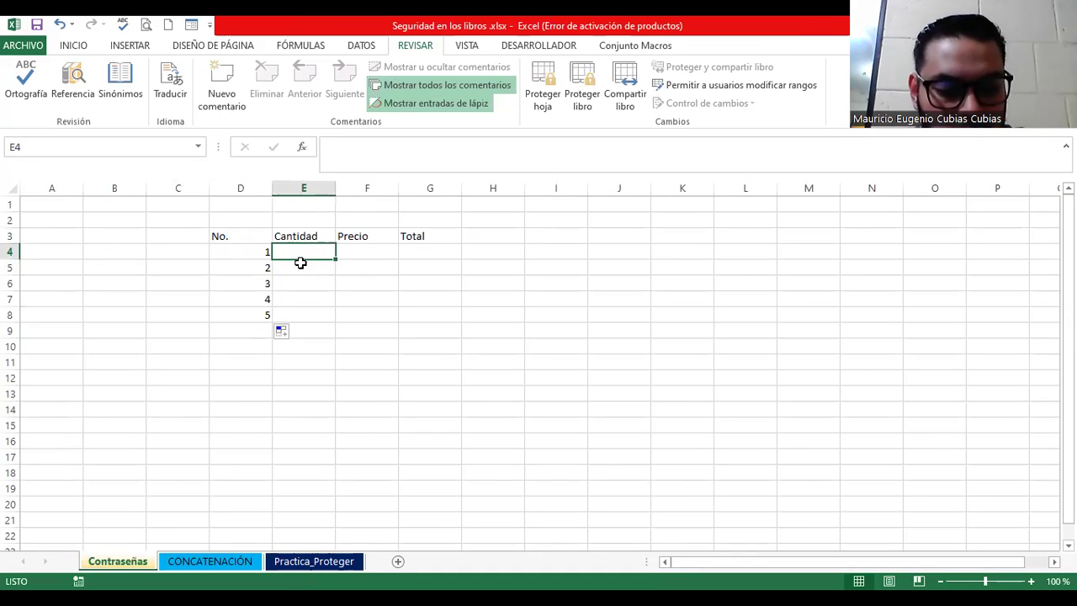
{"action": "type", "text": "10"}
{"action": "key", "text": "Return"}
{"action": "type", "text": "5"}
{"action": "key", "text": "Return"}
{"action": "type", "text": "6"}
{"action": "key", "text": "Return"}
{"action": "type", "text": "8"}
{"action": "key", "text": "Return"}
{"action": "type", "text": "9"}
{"action": "key", "text": "Return"}
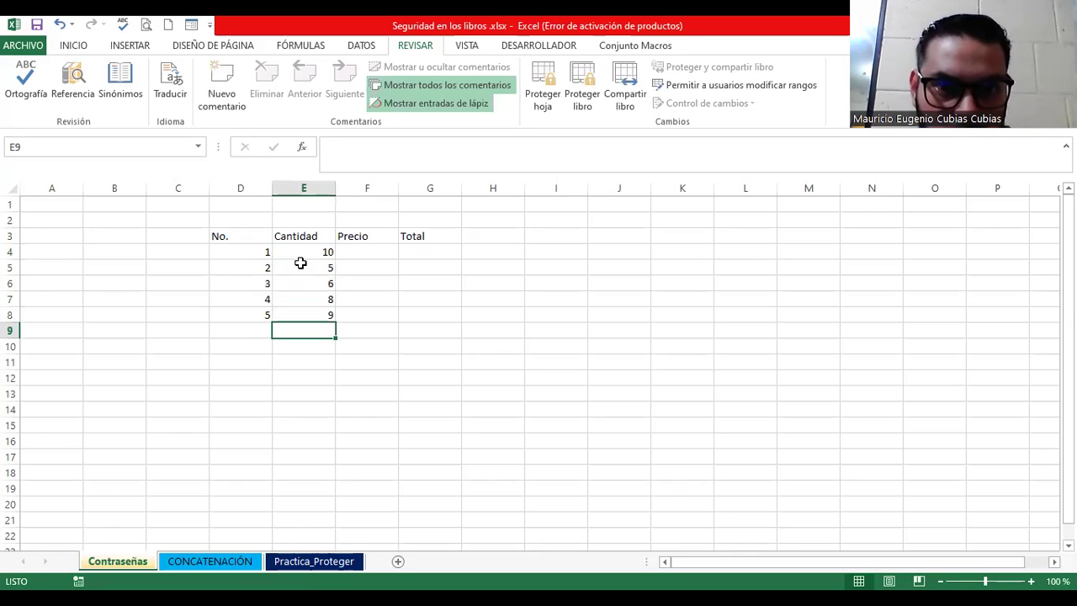
- Enter the prices 25, 20, 10.5, 1.4 and 1.15 in F4:F8
{"action": "left_click", "coordinate": [354, 256]}
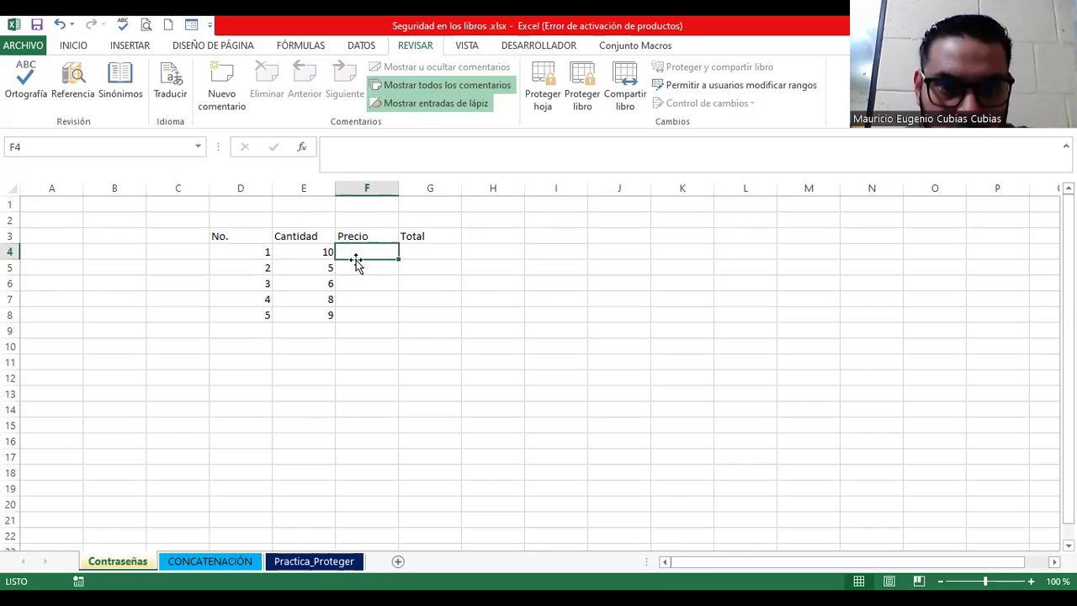
{"action": "type", "text": "25"}
{"action": "key", "text": "Return"}
{"action": "type", "text": "20"}
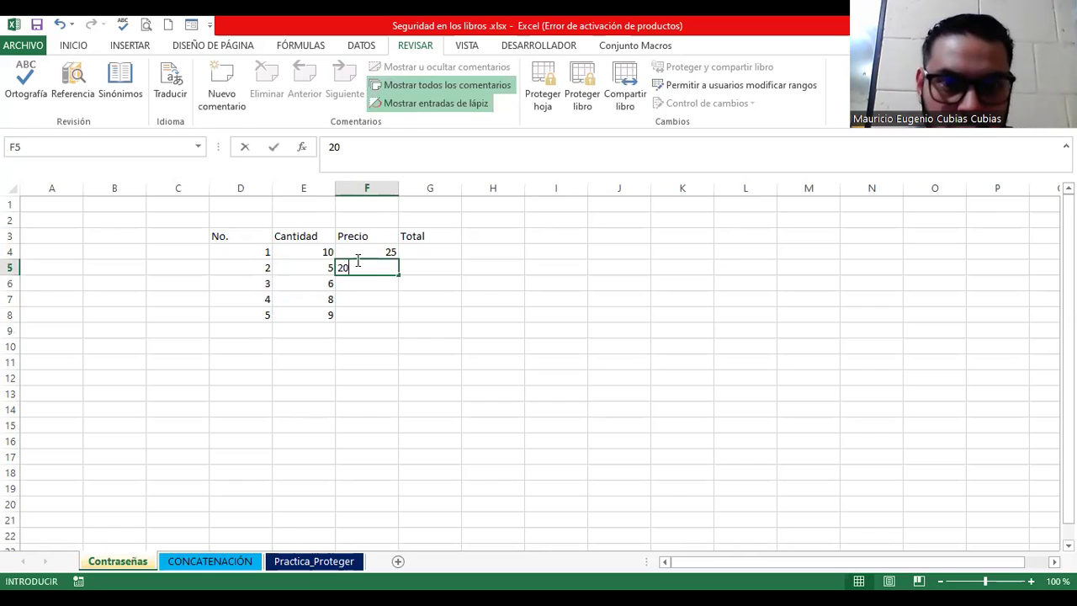
{"action": "key", "text": "Return"}
{"action": "type", "text": "10.5"}
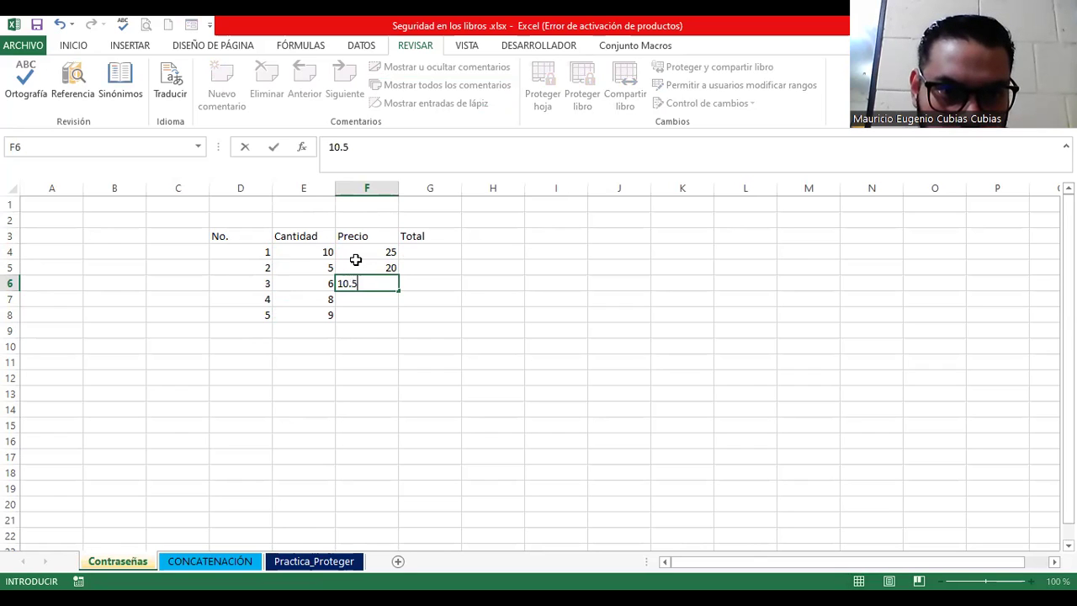
{"action": "key", "text": "Return"}
{"action": "type", "text": "1"}
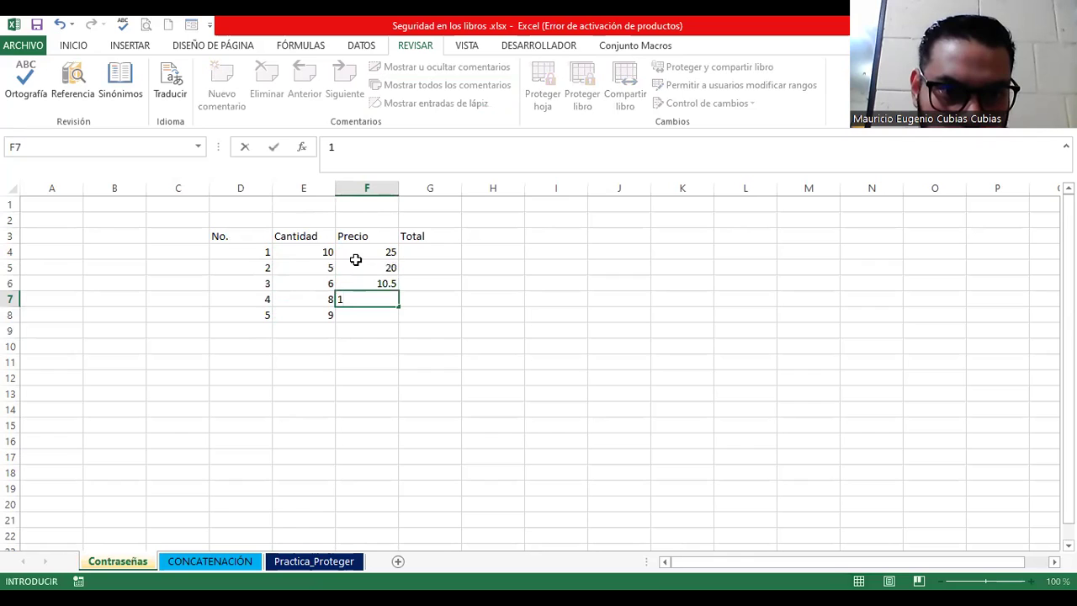
{"action": "type", "text": ".40"}
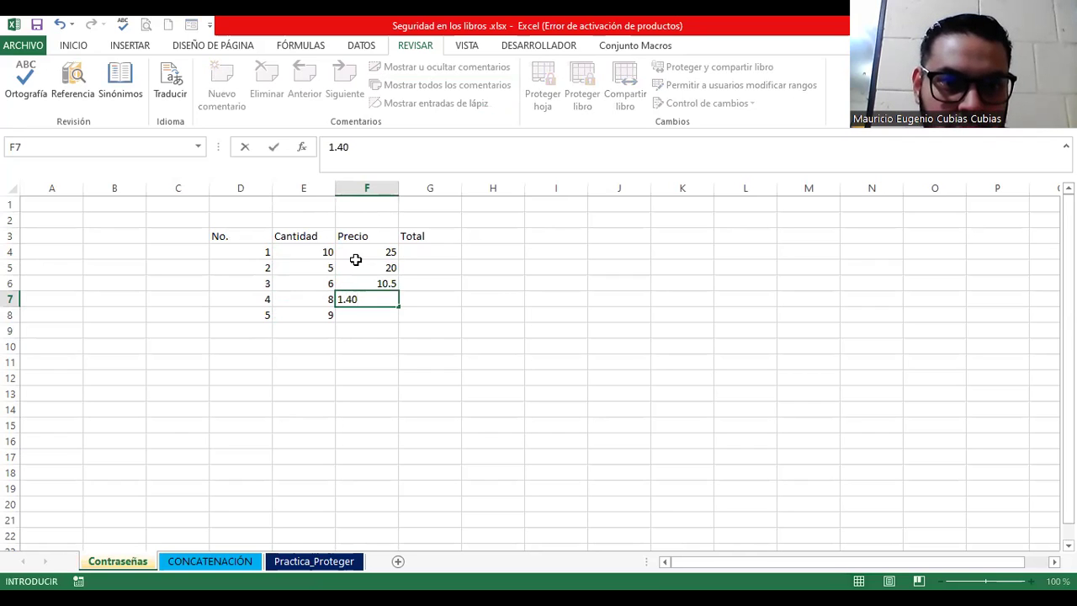
{"action": "key", "text": "Return"}
{"action": "type", "text": "1.15"}
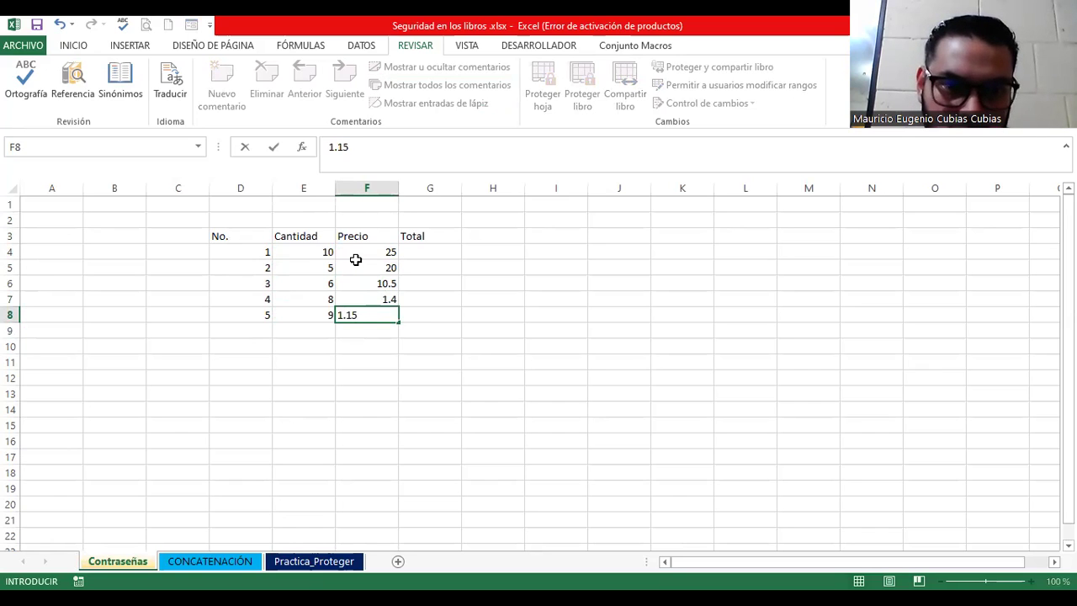
{"action": "key", "text": "Return"}
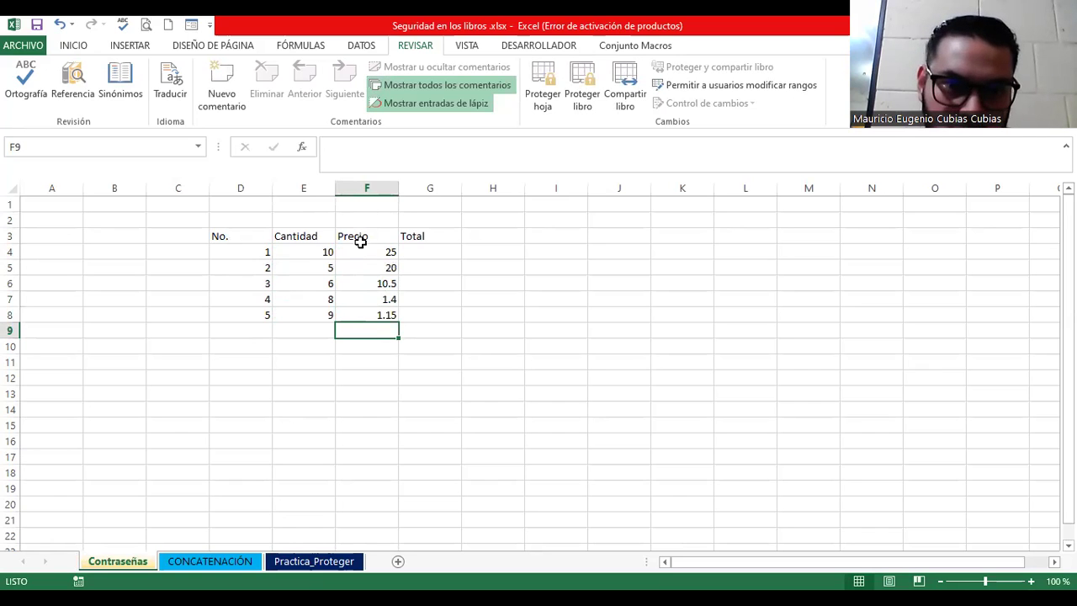
- Give the Precio and Total cells F4:G8 the accounting number format
{"action": "left_click", "coordinate": [387, 258]}
{"action": "left_click_drag", "start_coordinate": [387, 258], "coordinate": [413, 316]}
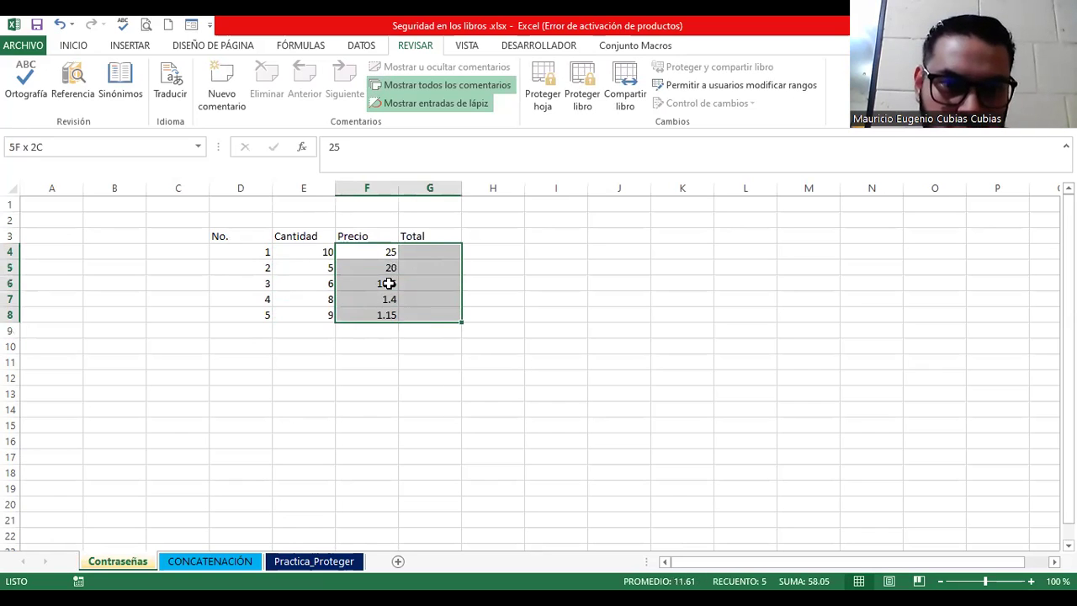
{"action": "left_click", "coordinate": [80, 46]}
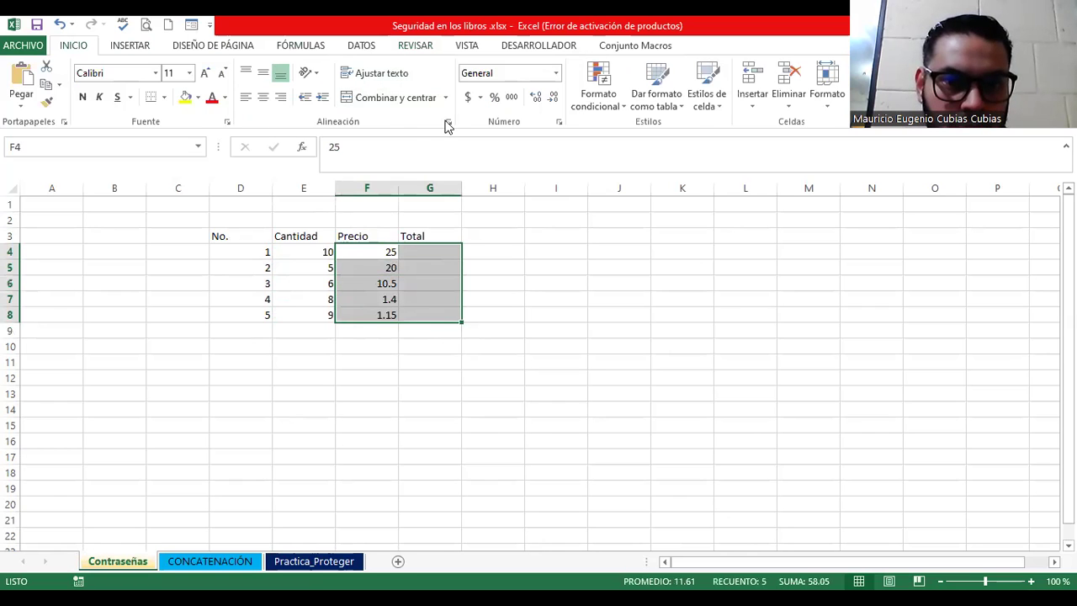
{"action": "left_click", "coordinate": [467, 96]}
- Centre-align the whole table D3:G8
{"action": "left_click", "coordinate": [428, 251]}
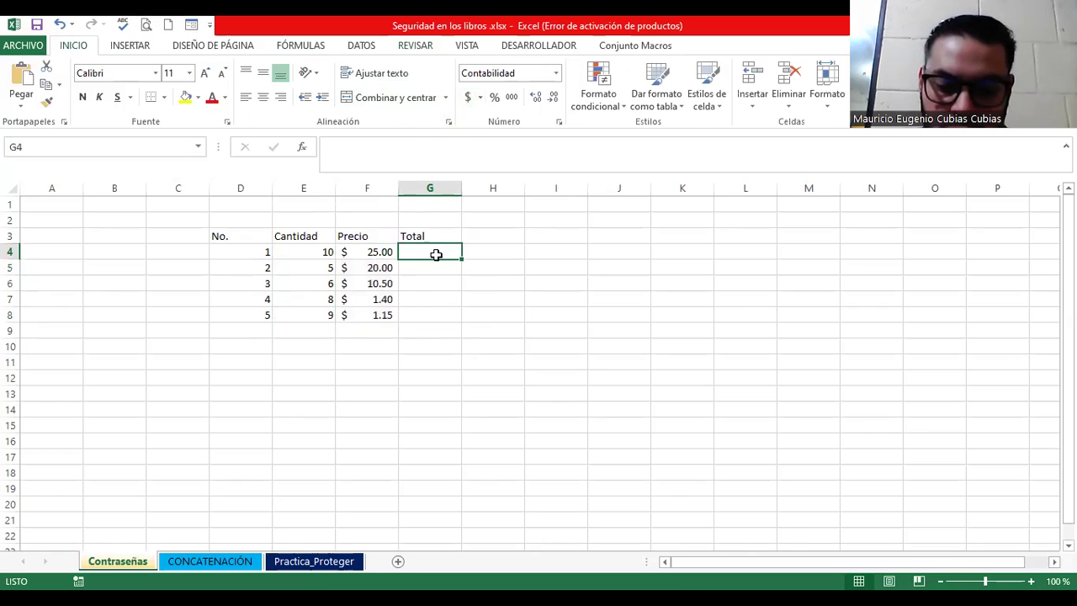
{"action": "left_click_drag", "start_coordinate": [248, 243], "coordinate": [424, 313]}
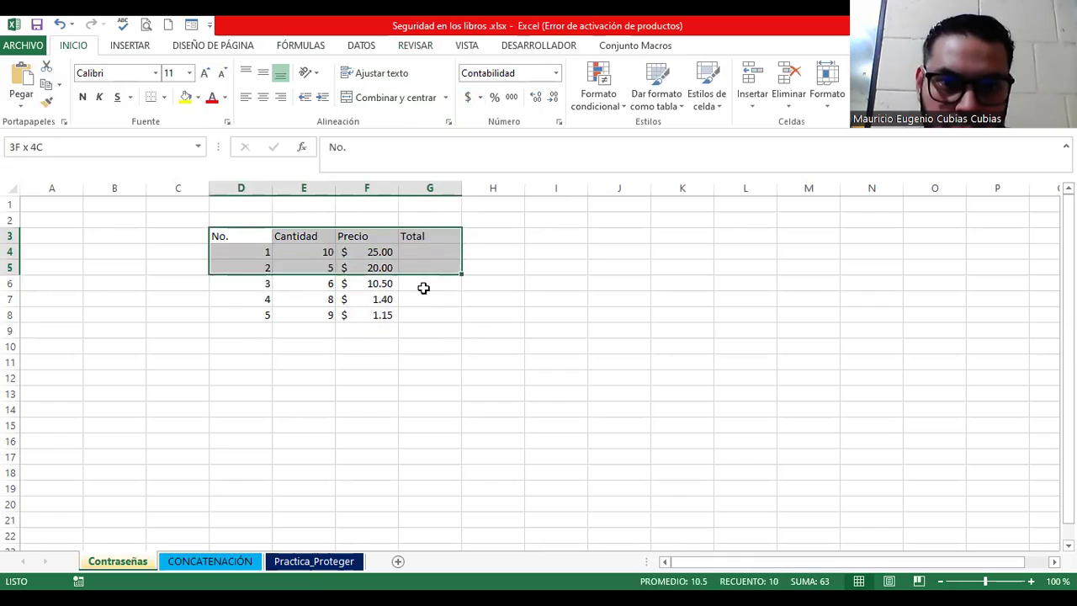
{"action": "left_click", "coordinate": [262, 97]}
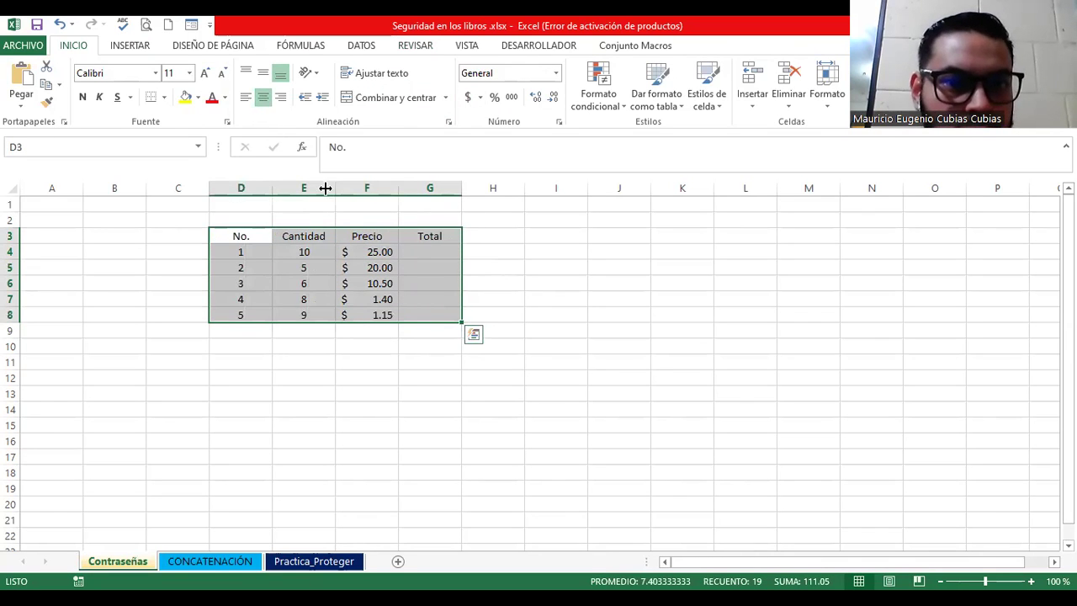
{"action": "left_click", "coordinate": [165, 97]}
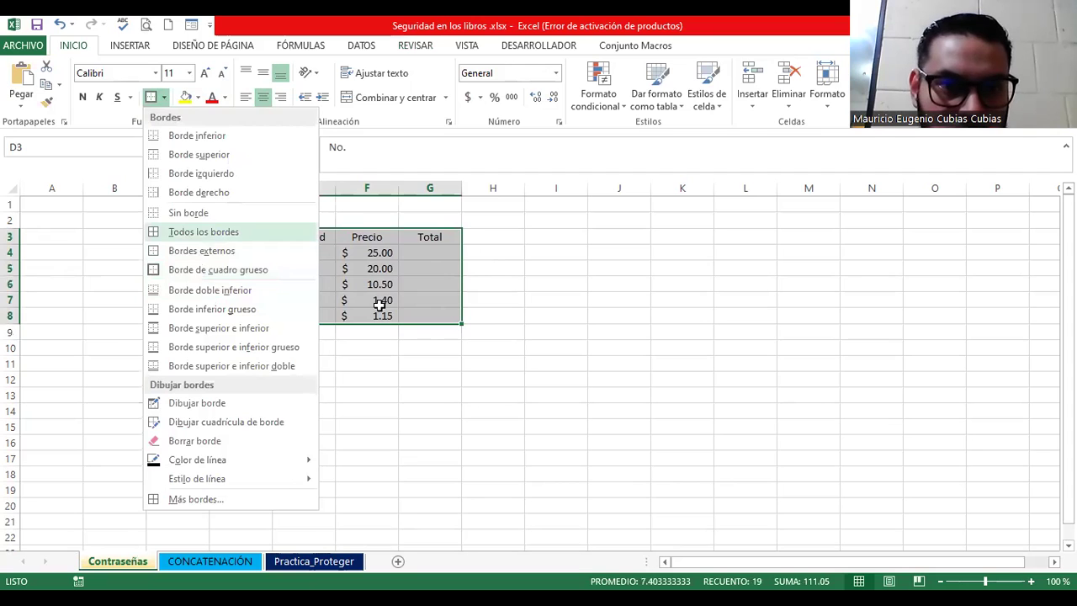
- Apply All Borders to every cell of the table
{"action": "left_click", "coordinate": [429, 300]}
{"action": "scroll", "coordinate": [479, 281], "scroll_direction": "up", "scroll_amount": 2}
{"action": "scroll", "coordinate": [487, 278], "scroll_direction": "up", "scroll_amount": 1}
{"action": "scroll", "coordinate": [552, 300], "scroll_direction": "up", "scroll_amount": 1}
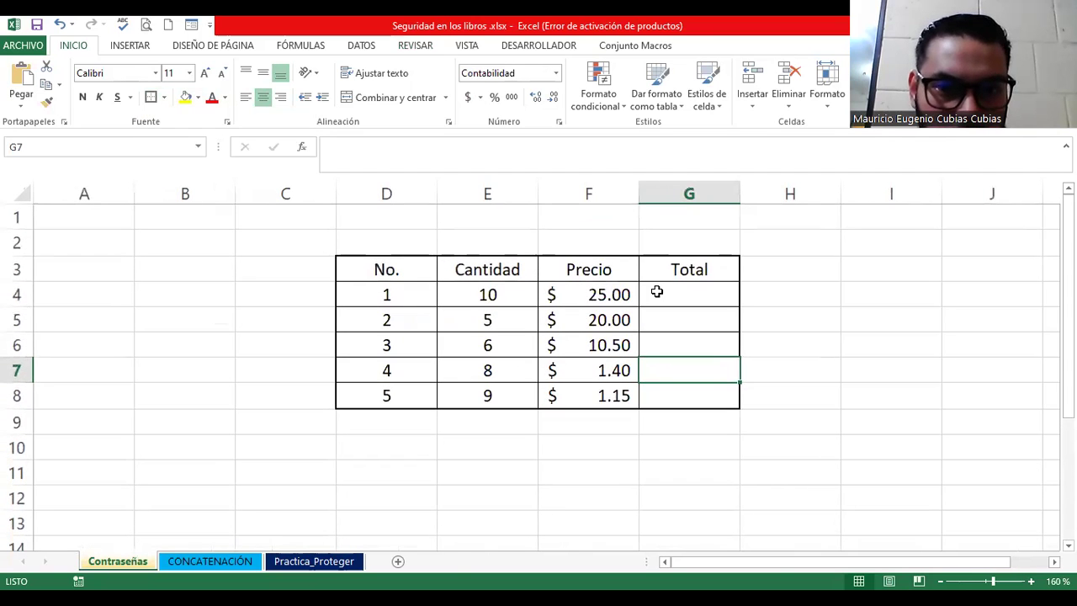
- Enter the formula =E4*F4 in G4 to compute the first Total
{"action": "left_click", "coordinate": [691, 293]}
{"action": "type", "text": "="}
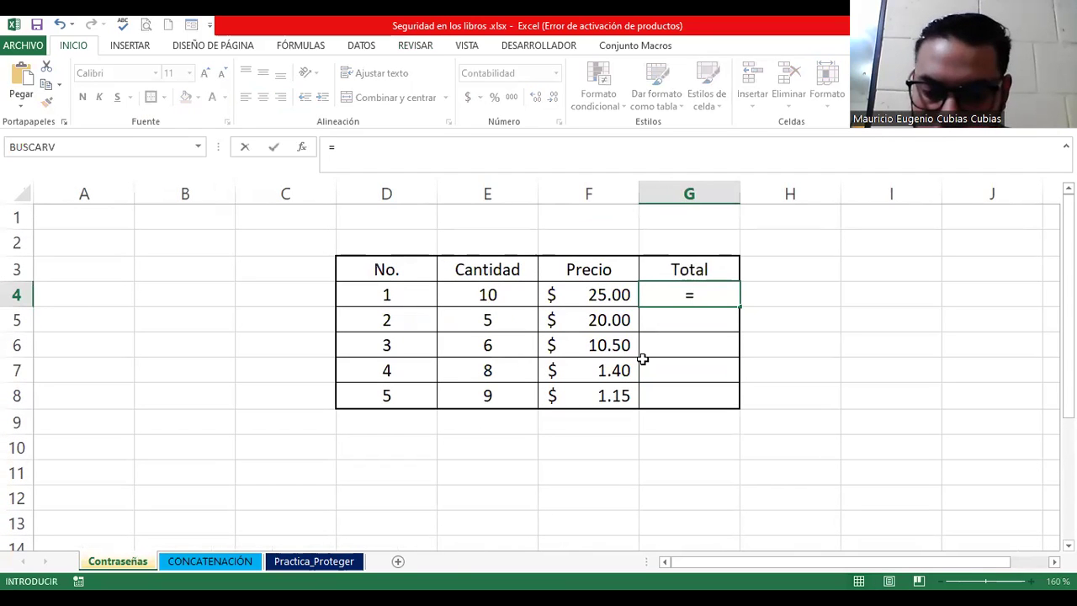
{"action": "left_click", "coordinate": [504, 296]}
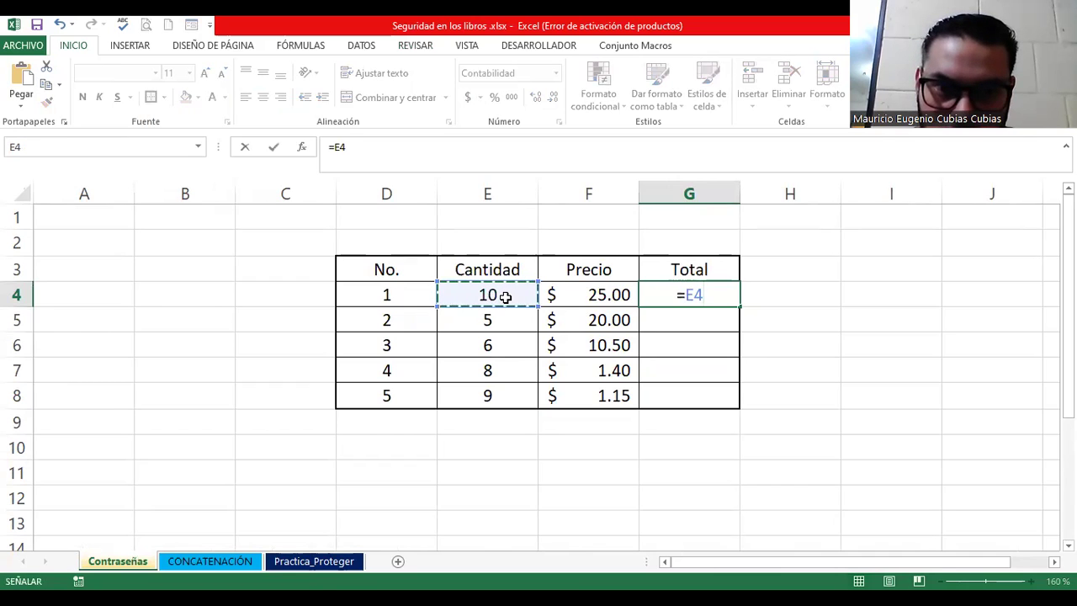
{"action": "type", "text": "*"}
{"action": "left_click", "coordinate": [556, 296]}
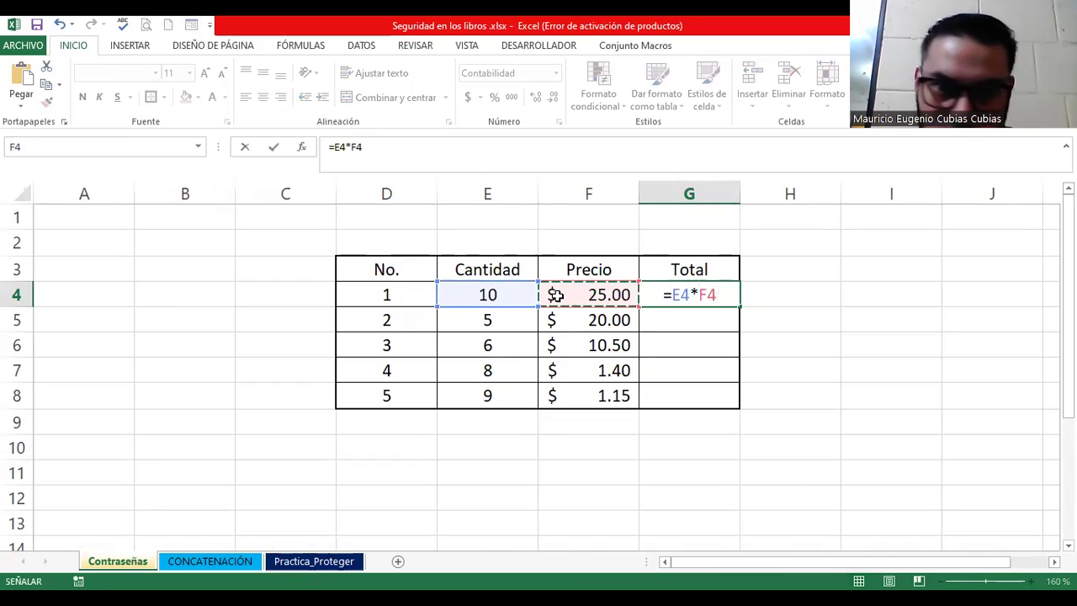
{"action": "key", "text": "Return"}
{"action": "left_click", "coordinate": [685, 296]}
- Fill the Total formula down to G8 and inspect each row's formula, including G8's references
{"action": "left_click_drag", "start_coordinate": [738, 308], "coordinate": [737, 407]}
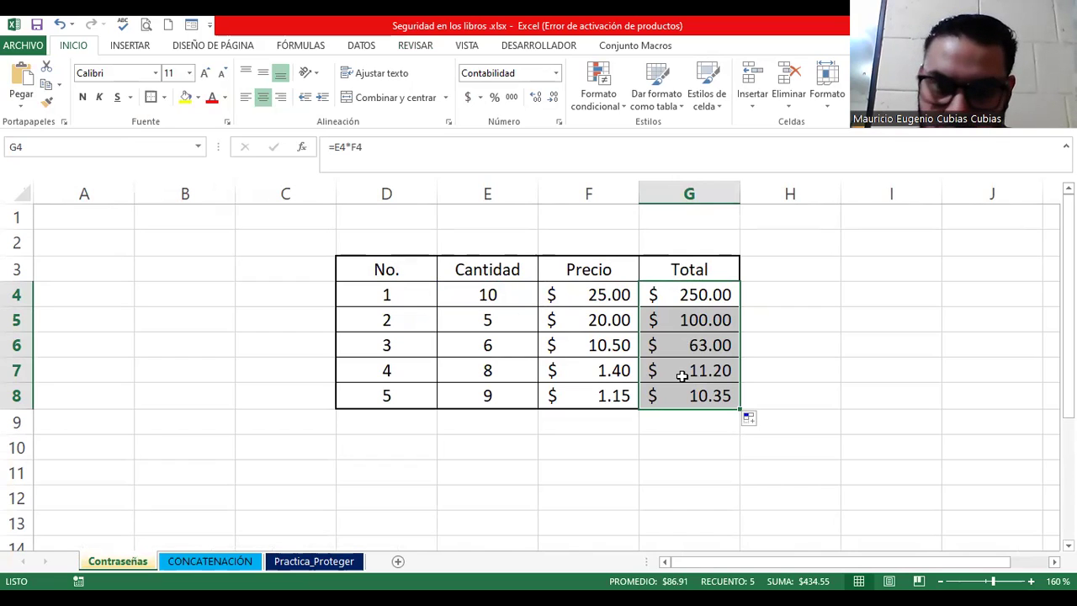
{"action": "left_click", "coordinate": [680, 372]}
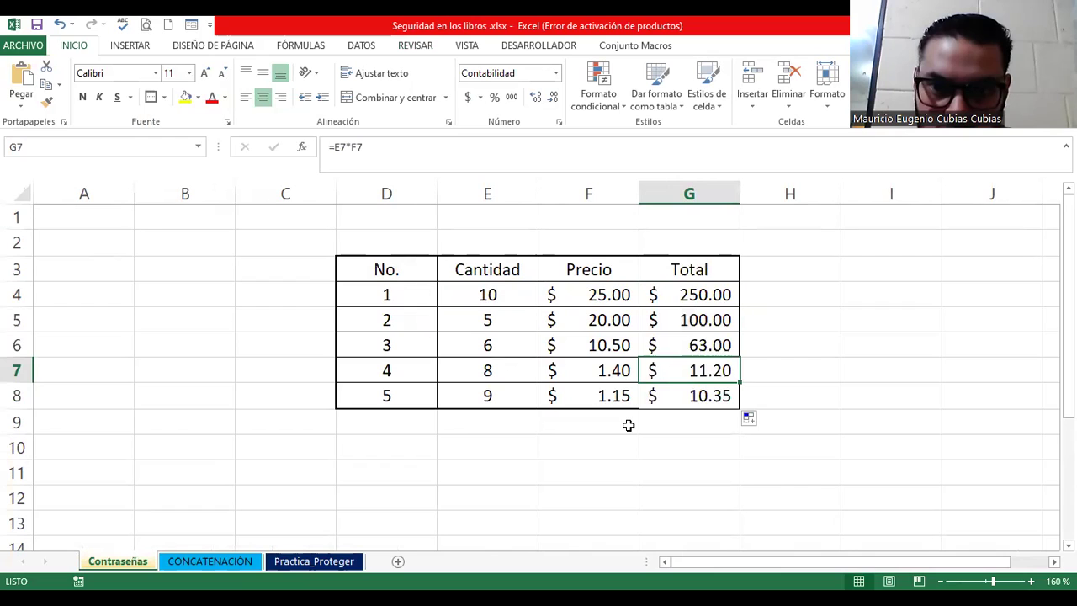
{"action": "left_click", "coordinate": [683, 294]}
{"action": "left_click", "coordinate": [703, 321]}
{"action": "left_click", "coordinate": [695, 347]}
{"action": "left_click", "coordinate": [691, 372]}
{"action": "left_click", "coordinate": [687, 395]}
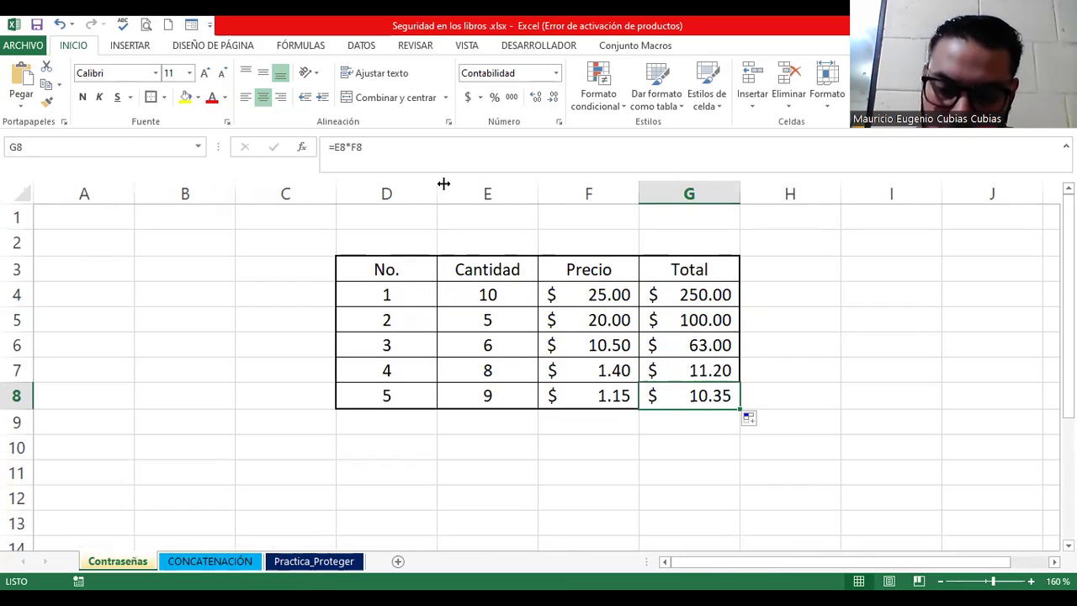
{"action": "left_click", "coordinate": [338, 147]}
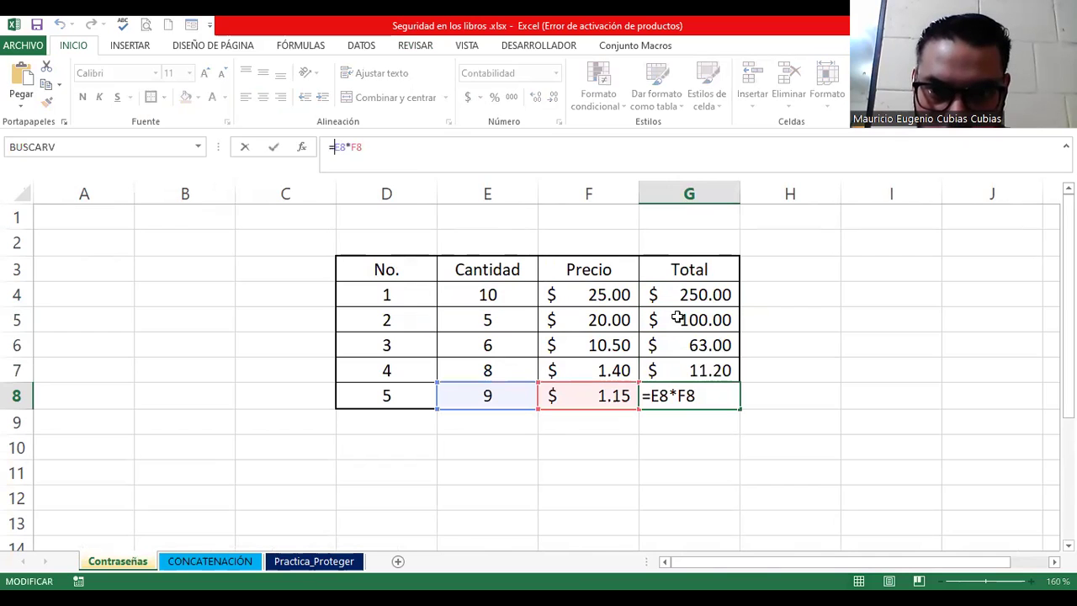
{"action": "key", "text": "Return"}
- Compare the Total formulas across G4:G8 to confirm each multiplies its row's Cantidad by Precio
{"action": "left_click", "coordinate": [701, 360]}
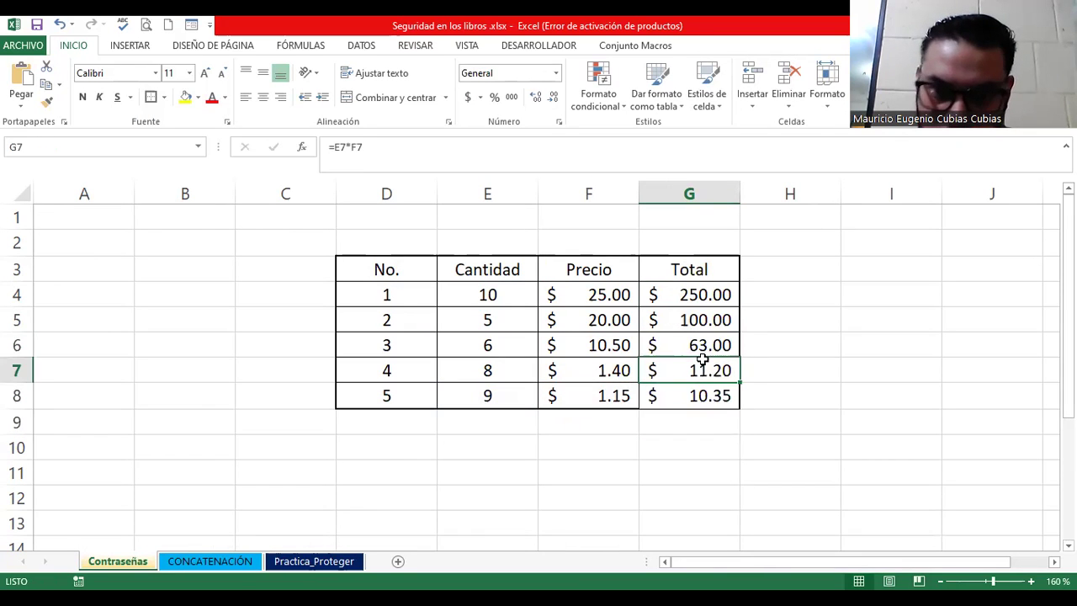
{"action": "left_click", "coordinate": [692, 317]}
{"action": "left_click", "coordinate": [689, 292]}
{"action": "left_click", "coordinate": [685, 317]}
{"action": "left_click", "coordinate": [685, 349]}
{"action": "left_click", "coordinate": [687, 370]}
{"action": "left_click", "coordinate": [685, 388]}
{"action": "left_click", "coordinate": [679, 365]}
{"action": "left_click", "coordinate": [679, 327]}
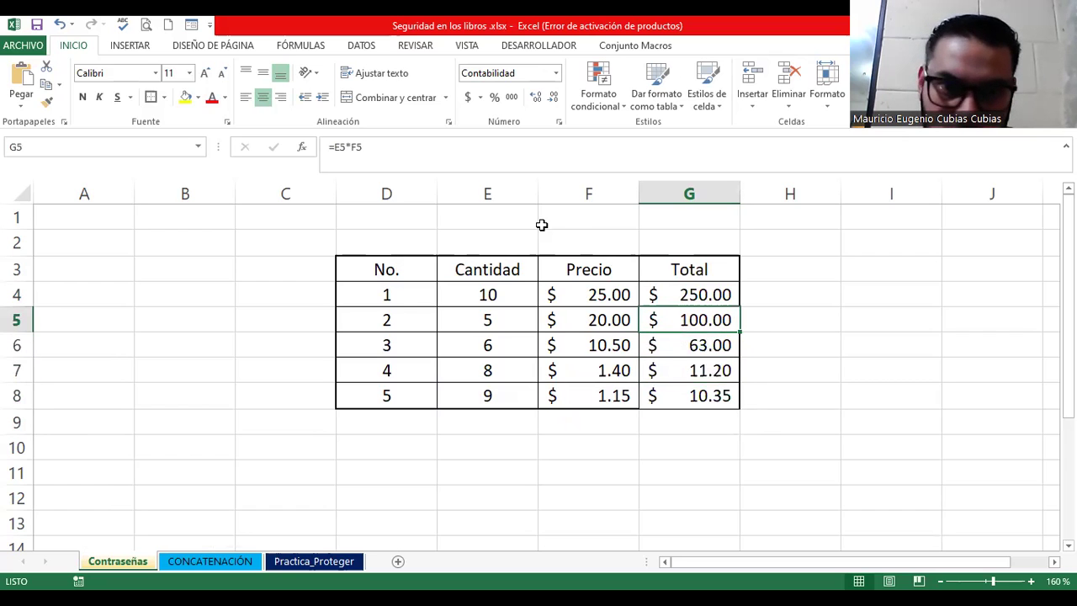
{"action": "left_click", "coordinate": [703, 296]}
{"action": "left_click", "coordinate": [692, 345]}
{"action": "left_click", "coordinate": [694, 370]}
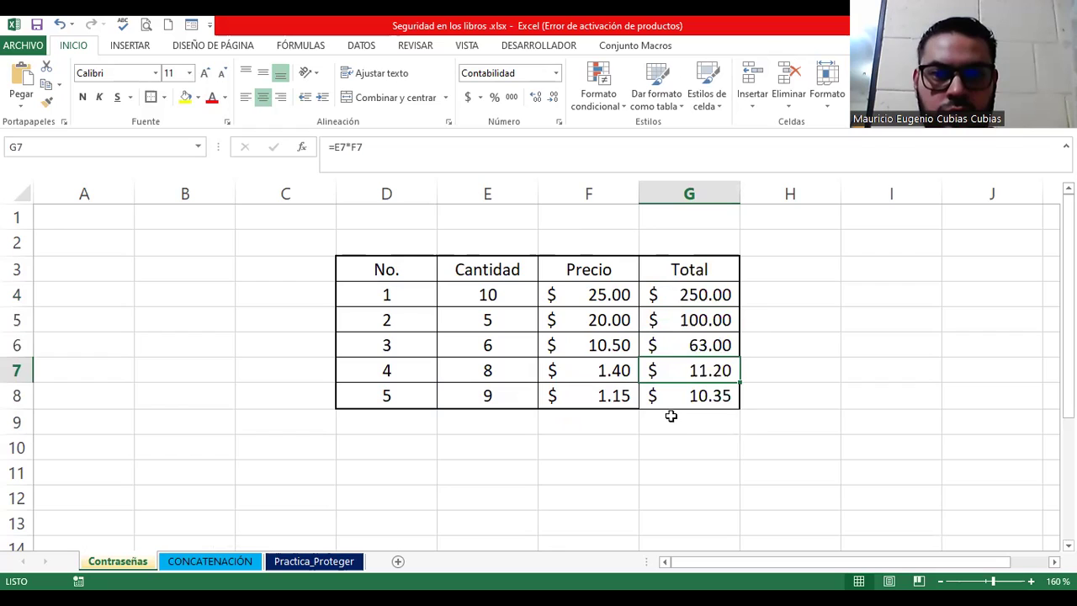
{"action": "left_click", "coordinate": [758, 306]}
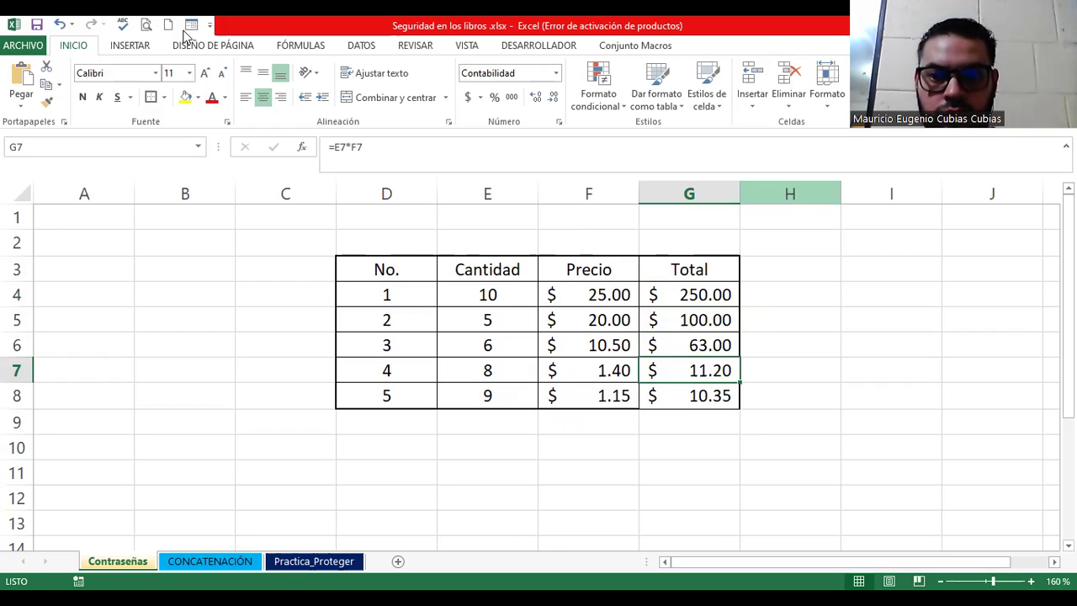
{"action": "left_click", "coordinate": [688, 314]}
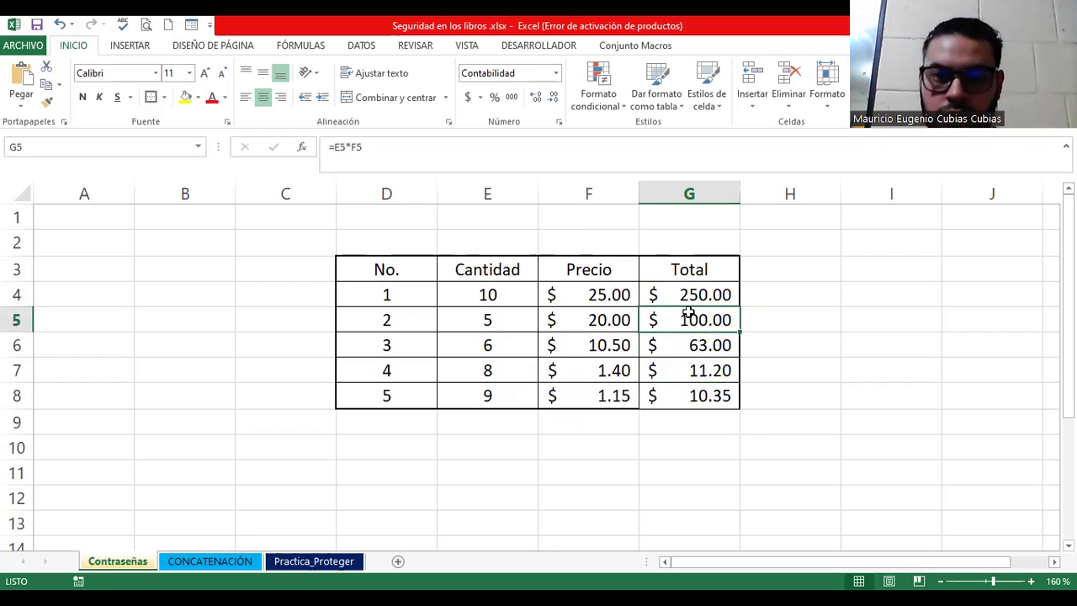
{"action": "left_click", "coordinate": [684, 342]}
{"action": "left_click", "coordinate": [684, 371]}
{"action": "left_click", "coordinate": [695, 395]}
{"action": "left_click", "coordinate": [682, 368]}
{"action": "left_click", "coordinate": [687, 343]}
{"action": "left_click", "coordinate": [682, 317]}
{"action": "left_click", "coordinate": [682, 294]}
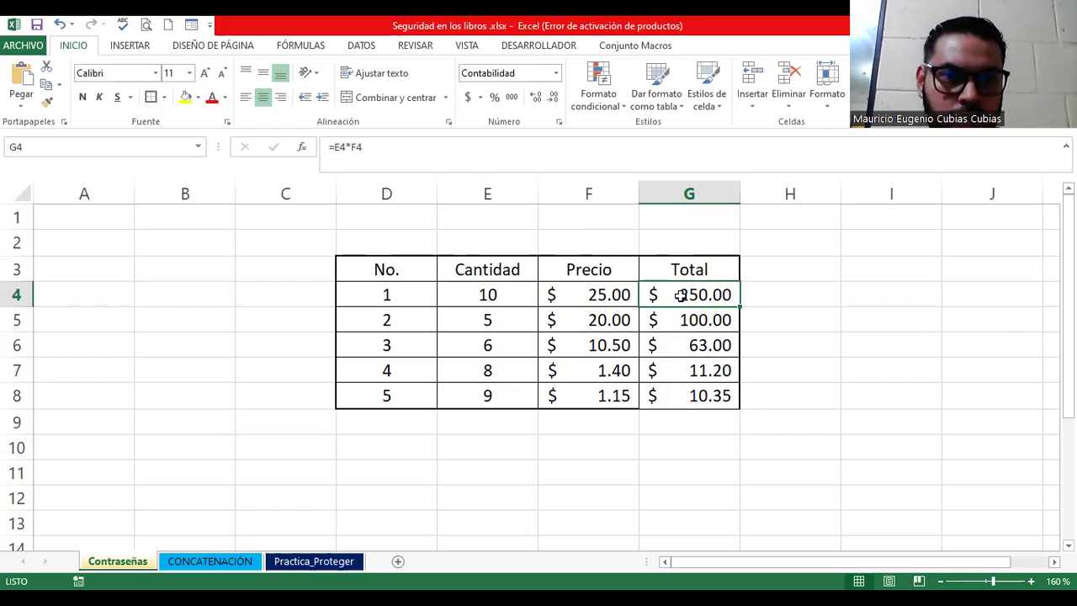
{"action": "left_click", "coordinate": [685, 323]}
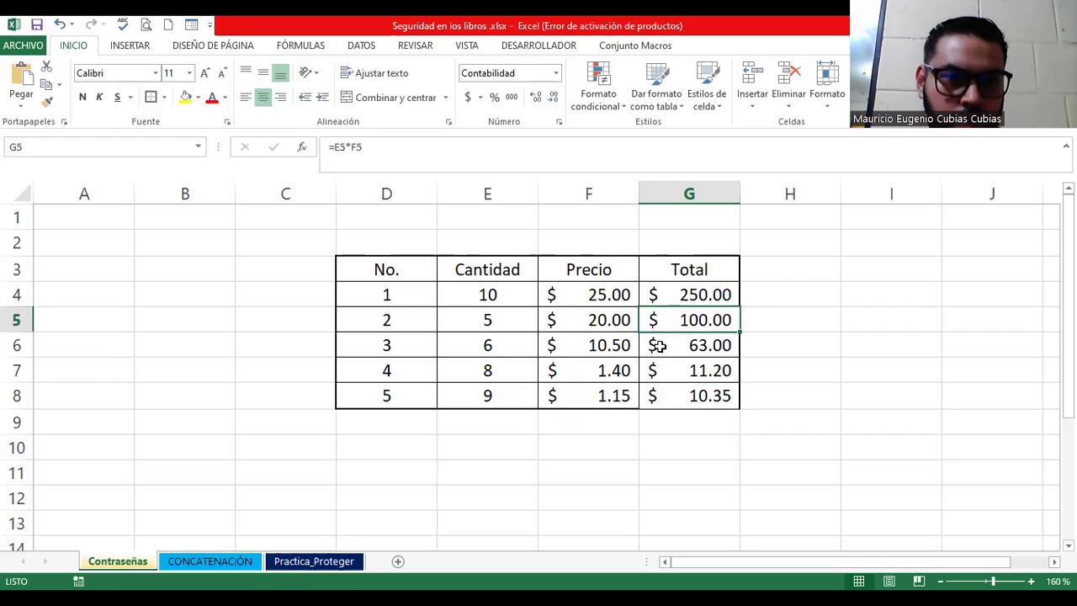
{"action": "left_click", "coordinate": [612, 328]}
{"action": "left_click", "coordinate": [498, 298]}
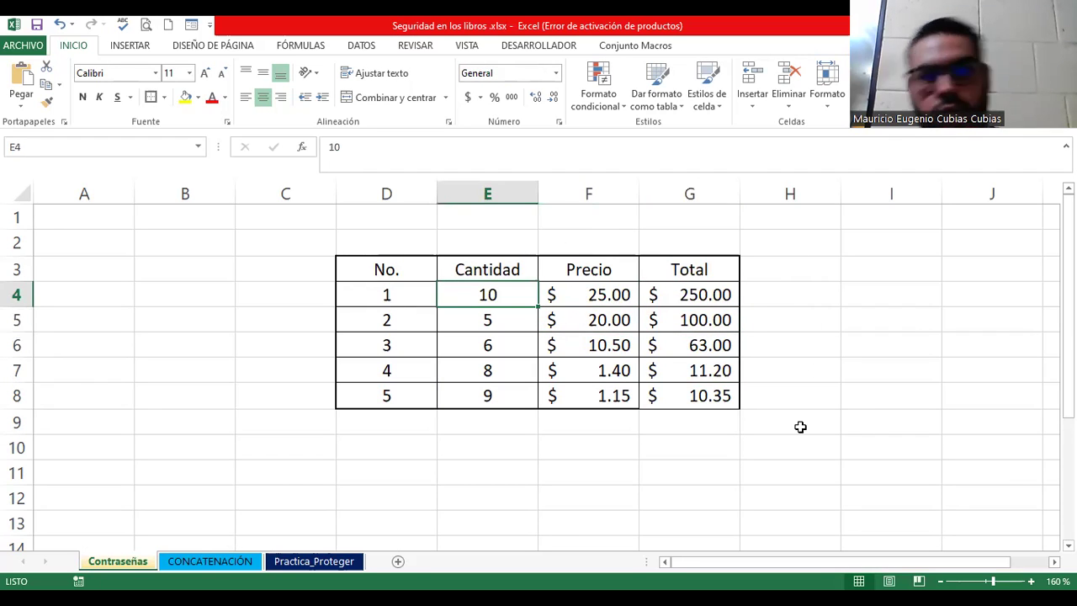
{"action": "left_click_drag", "start_coordinate": [769, 366], "coordinate": [749, 421]}
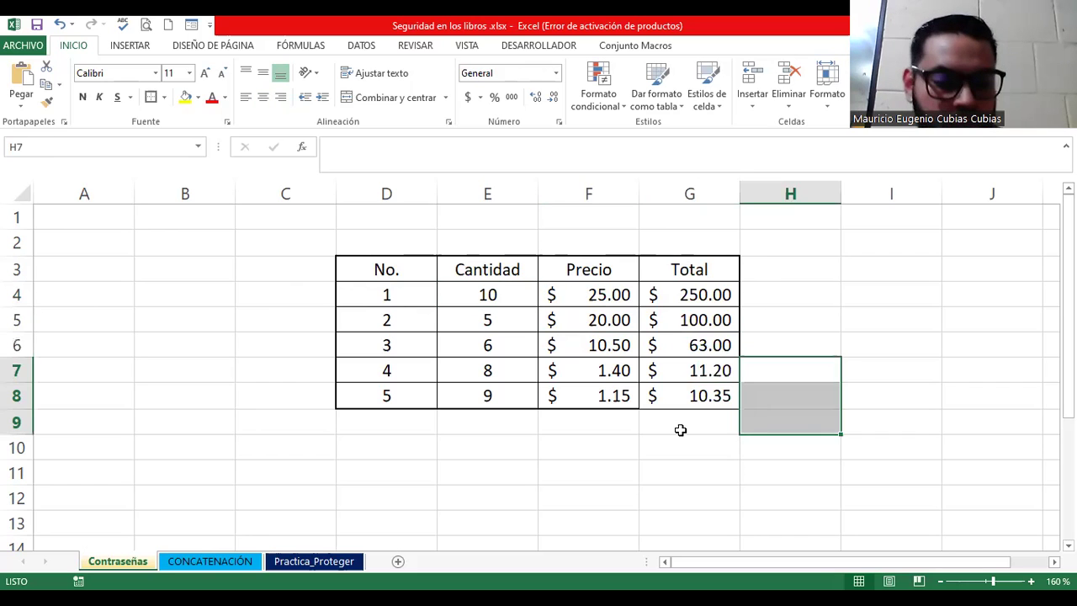
{"action": "left_click", "coordinate": [278, 420]}
{"action": "left_click", "coordinate": [611, 316]}
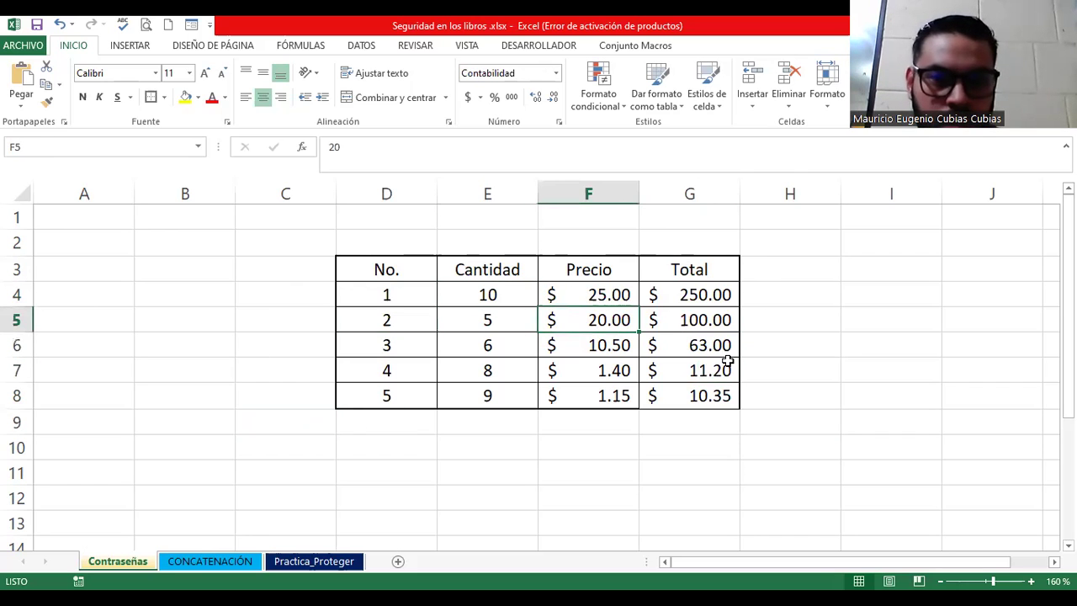
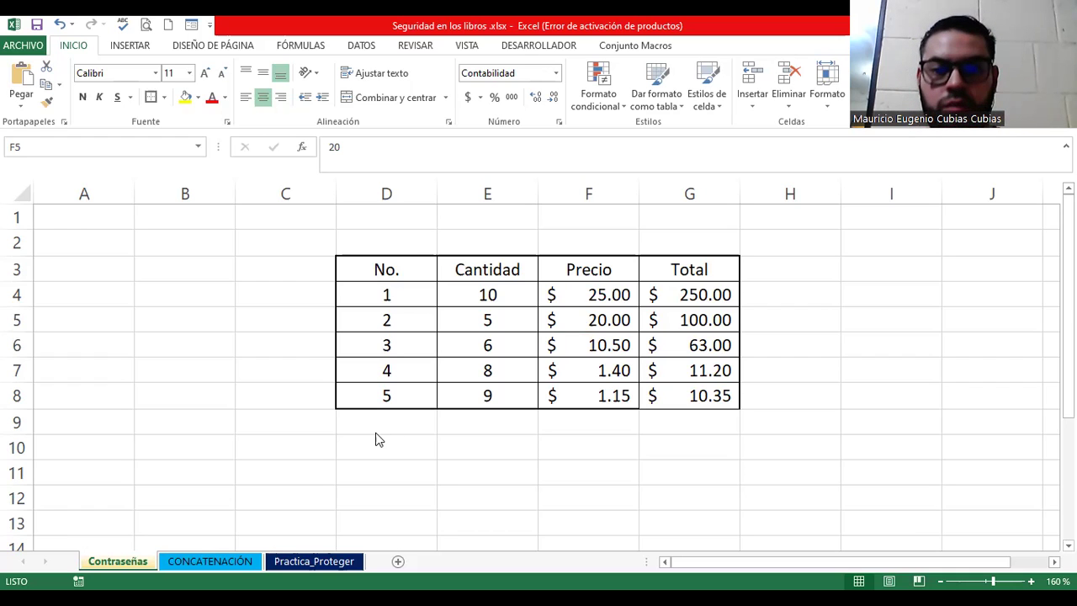
- Check the Total formulas such as =E4*F4 down column G, with the REVISAR tools shown
{"action": "left_click", "coordinate": [677, 296]}
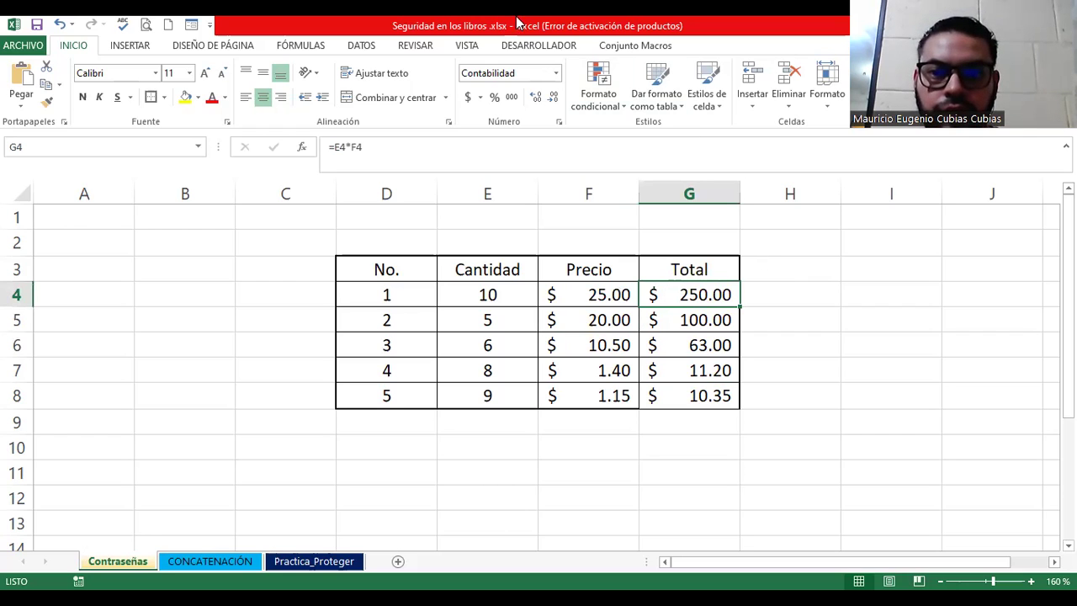
{"action": "left_click", "coordinate": [416, 45]}
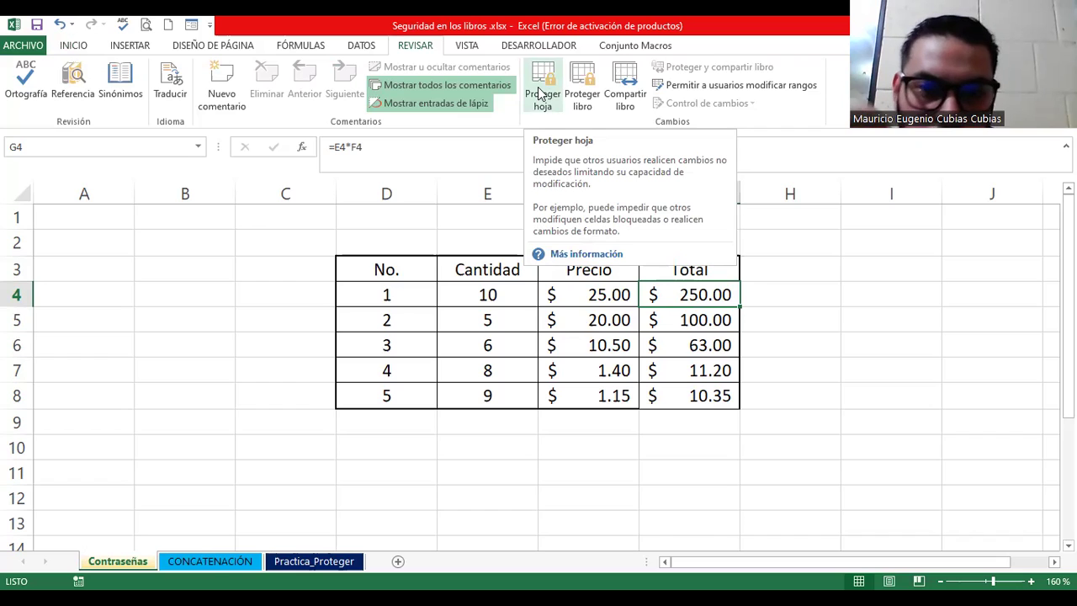
{"action": "left_click", "coordinate": [680, 316]}
{"action": "left_click", "coordinate": [701, 352]}
{"action": "left_click", "coordinate": [677, 377]}
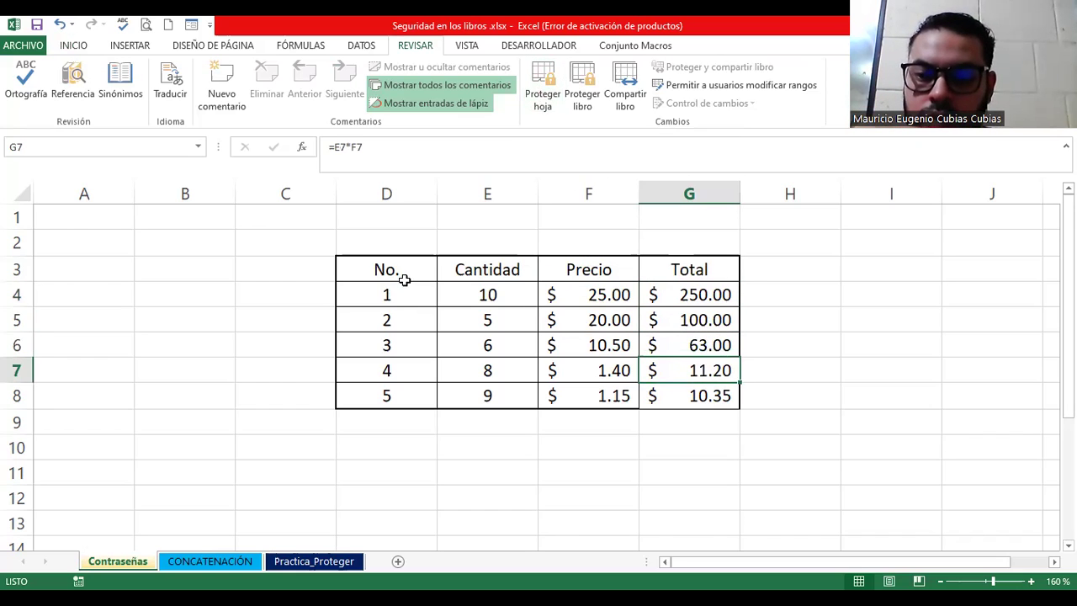
- Select D3:G8 and set its cell protection to Bloqueada and Oculta in Formato de celdas
{"action": "left_click_drag", "start_coordinate": [386, 269], "coordinate": [678, 392]}
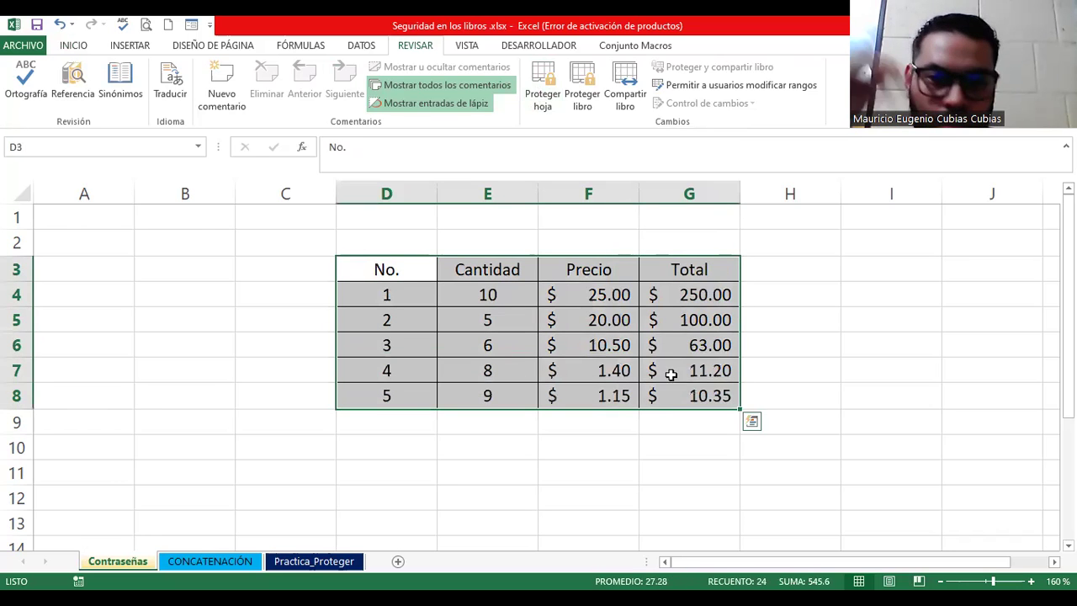
{"action": "left_click", "coordinate": [678, 373]}
{"action": "mouse_move", "coordinate": [403, 277]}
{"action": "left_mouse_down"}
{"action": "mouse_move", "coordinate": [654, 335]}
{"action": "mouse_move", "coordinate": [688, 391]}
{"action": "left_mouse_up"}
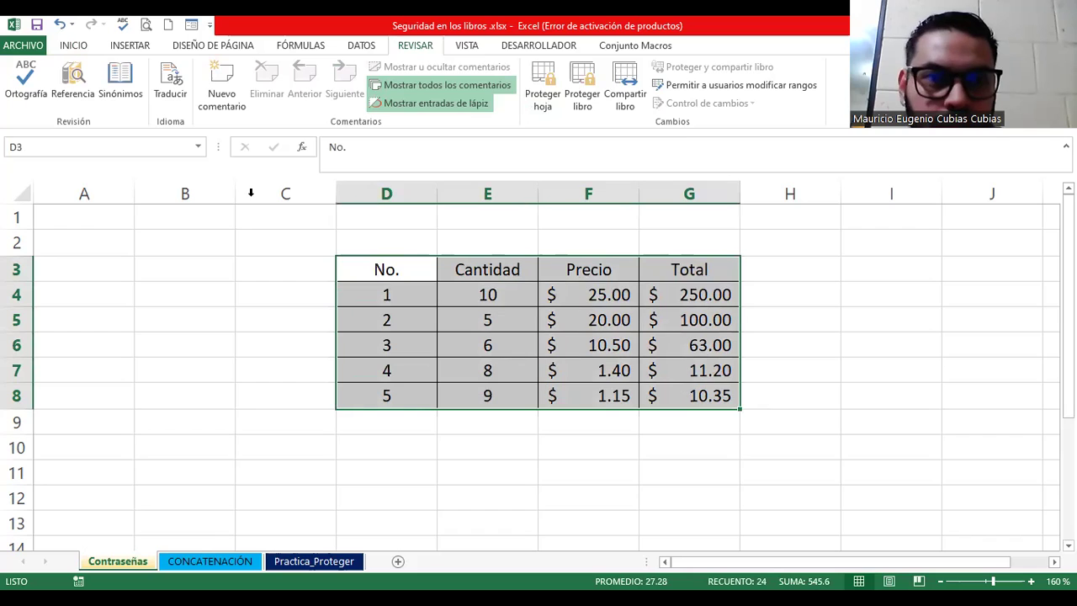
{"action": "left_click", "coordinate": [71, 45]}
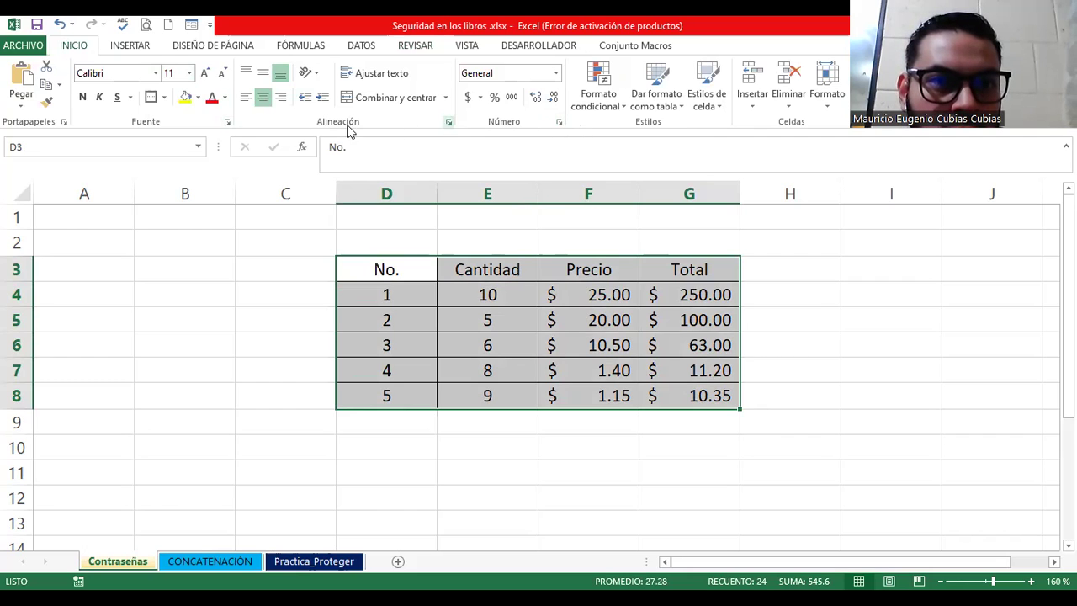
{"action": "left_click", "coordinate": [448, 124]}
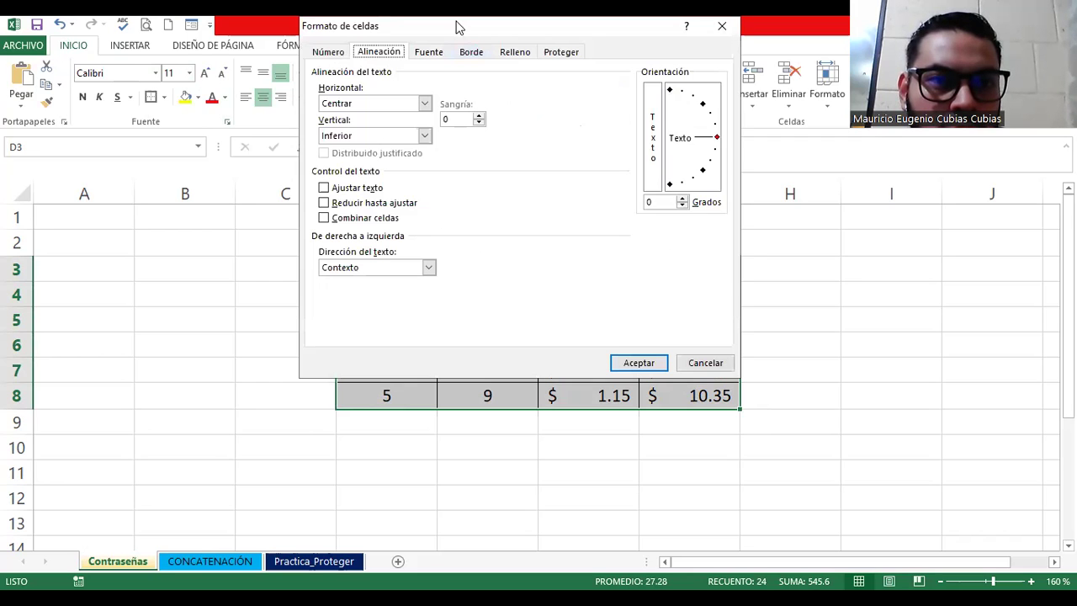
{"action": "left_click_drag", "start_coordinate": [451, 28], "coordinate": [302, 68]}
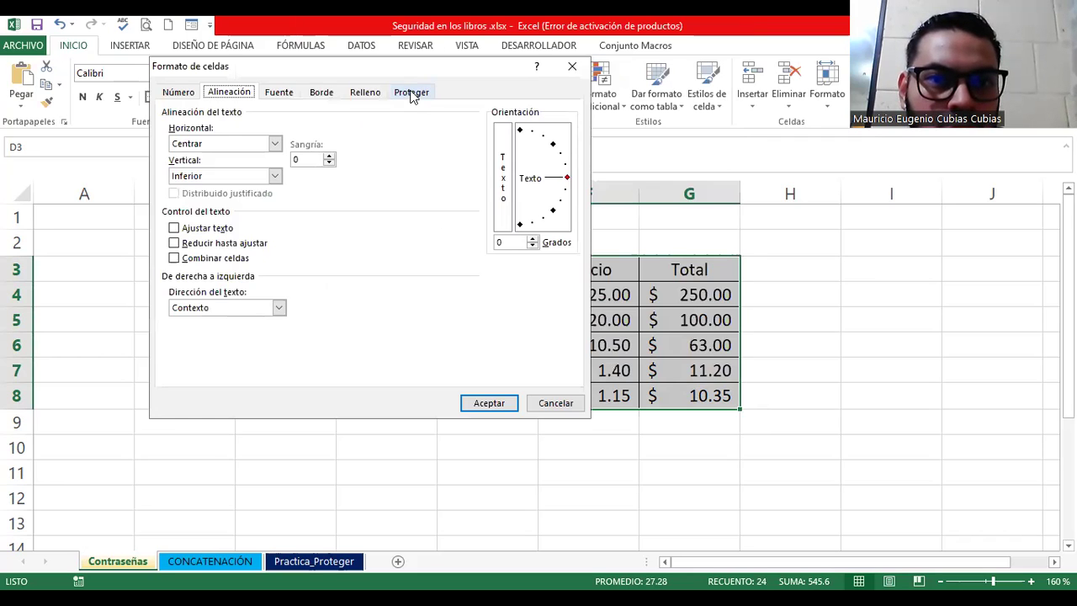
{"action": "left_click", "coordinate": [413, 93]}
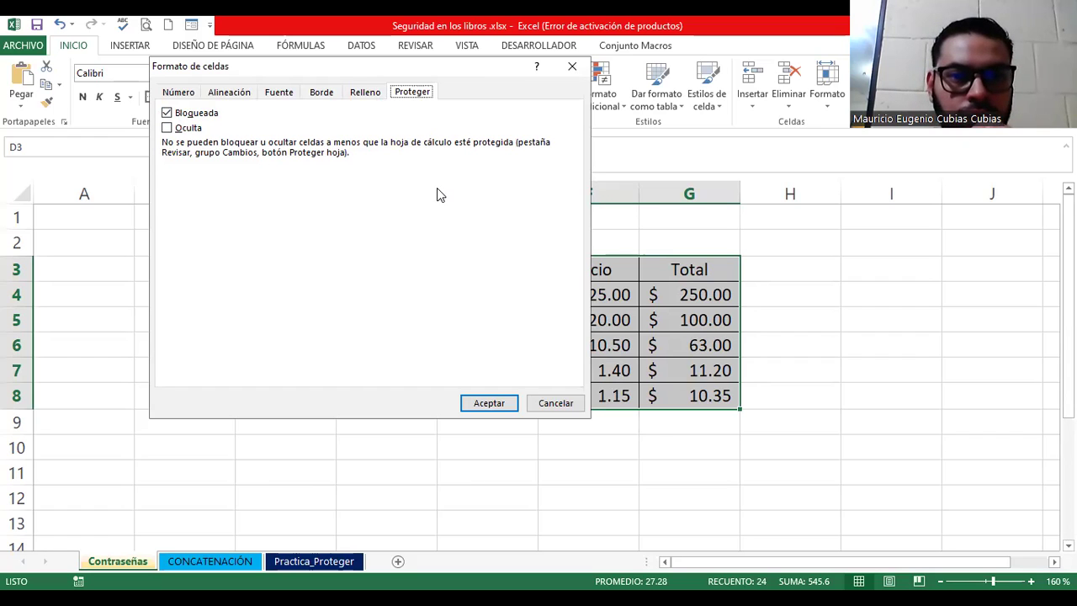
{"action": "left_click", "coordinate": [167, 129]}
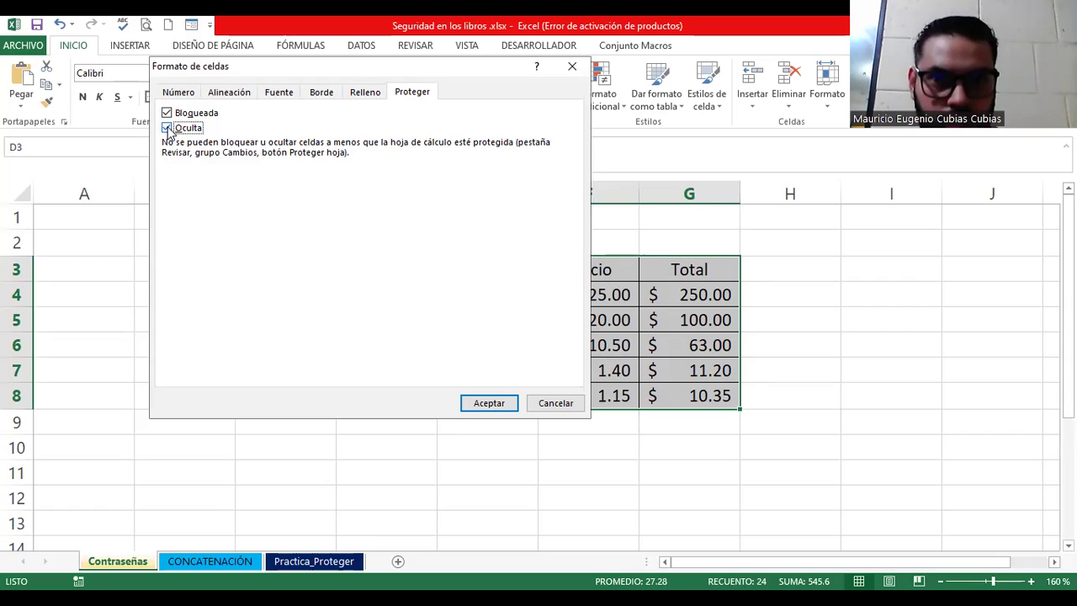
{"action": "left_click", "coordinate": [475, 405]}
{"action": "left_click", "coordinate": [642, 305]}
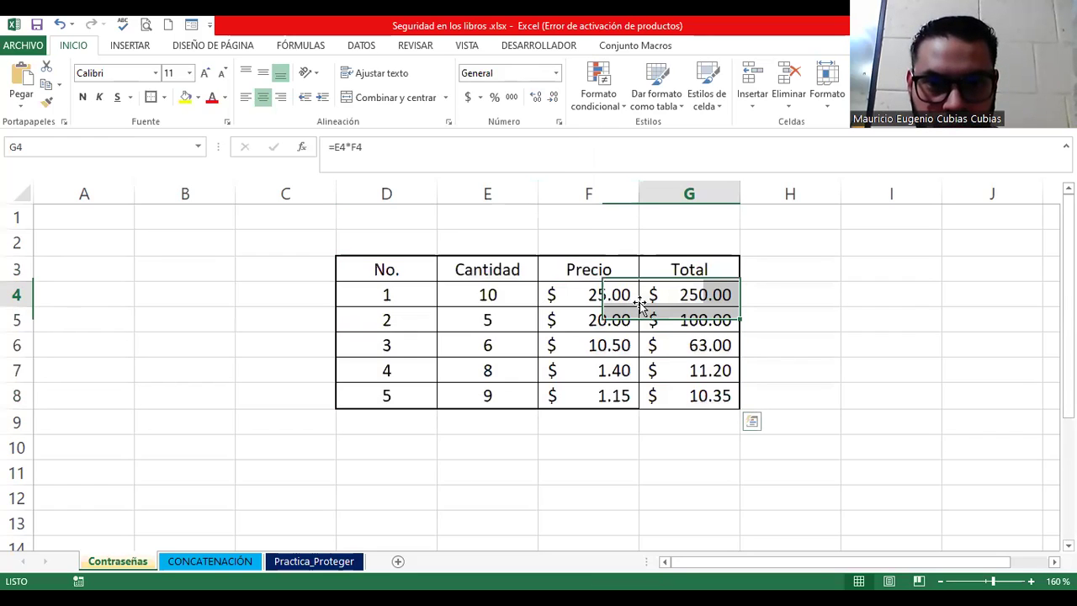
{"action": "left_click_drag", "start_coordinate": [641, 305], "coordinate": [687, 389]}
{"action": "left_click", "coordinate": [610, 345]}
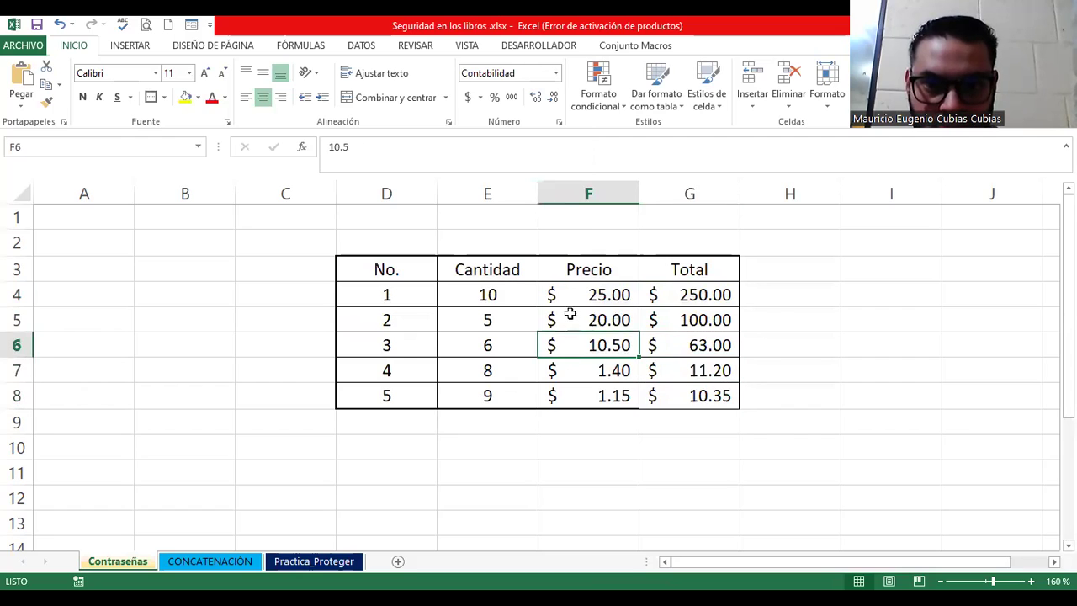
{"action": "left_click", "coordinate": [570, 314]}
{"action": "left_click", "coordinate": [579, 294]}
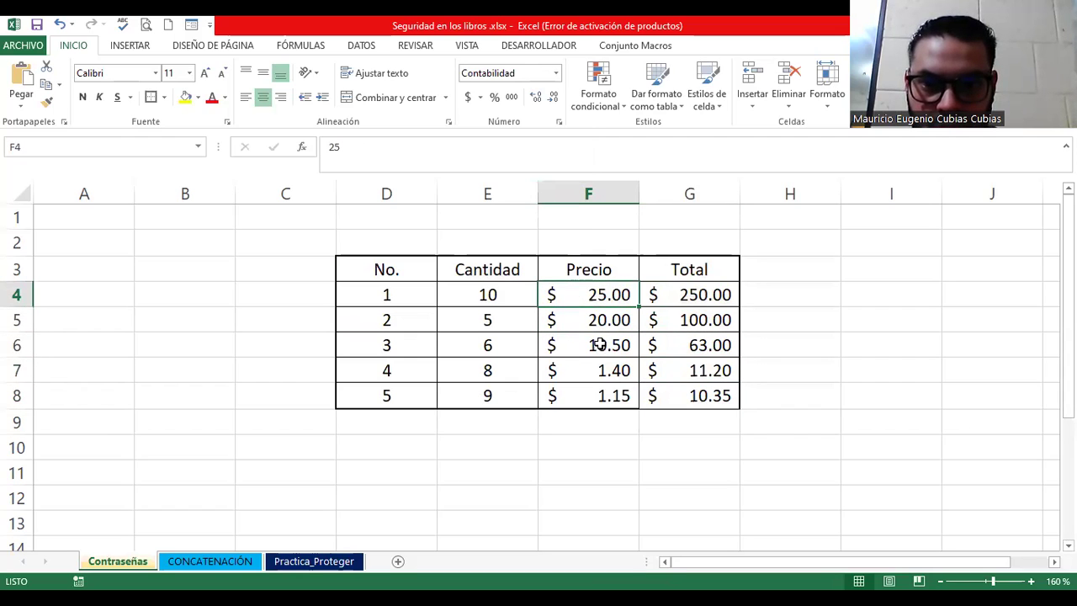
{"action": "key", "text": "Return"}
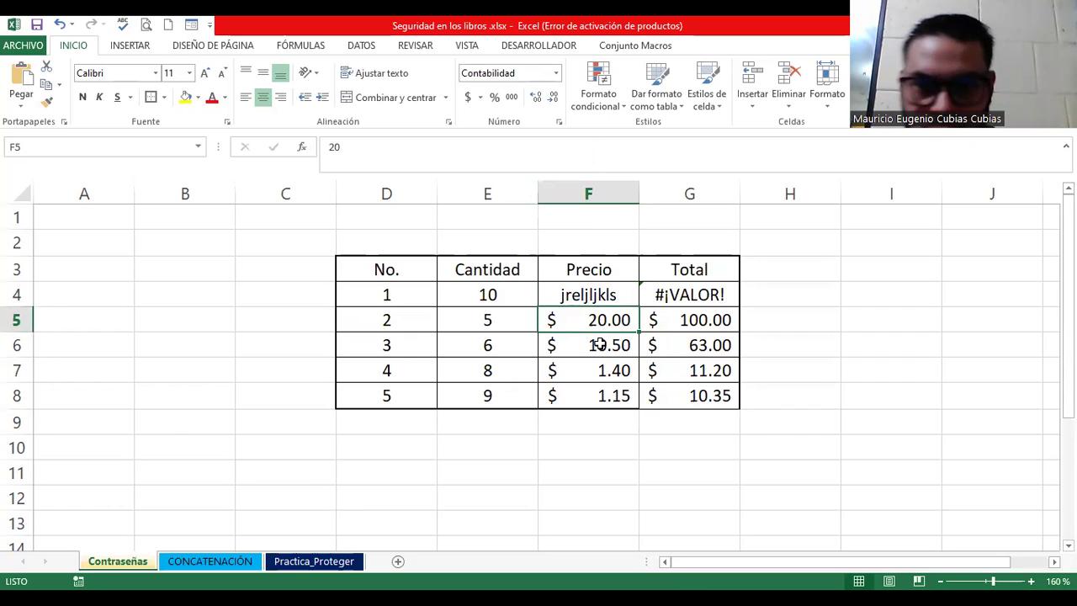
{"action": "key", "text": "ctrl+z"}
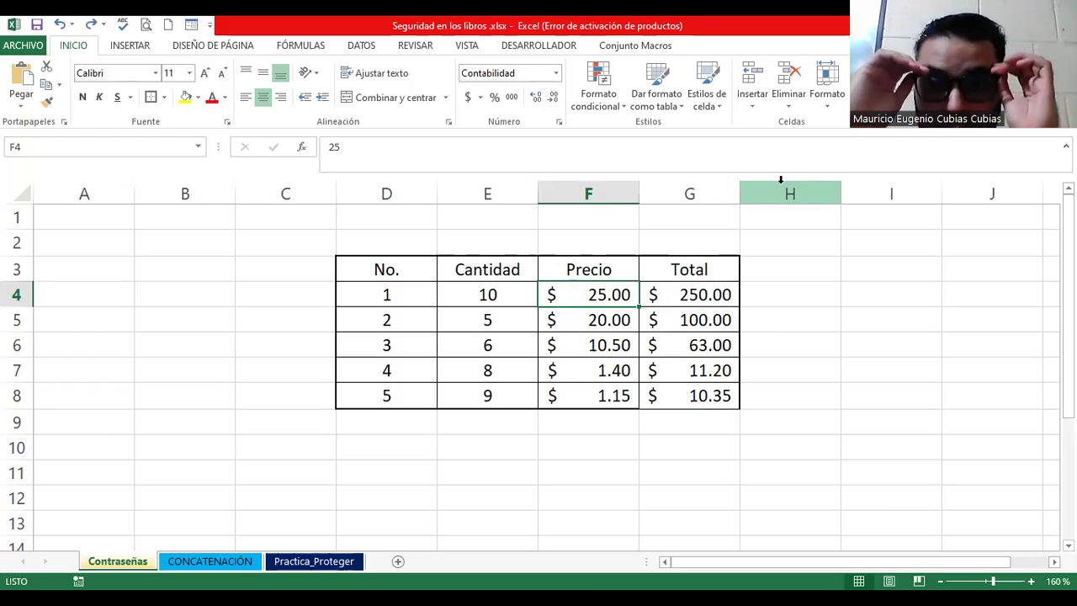
- Protect the Contraseñas sheet with a password via Proteger hoja, entering it twice
{"action": "left_click", "coordinate": [418, 45]}
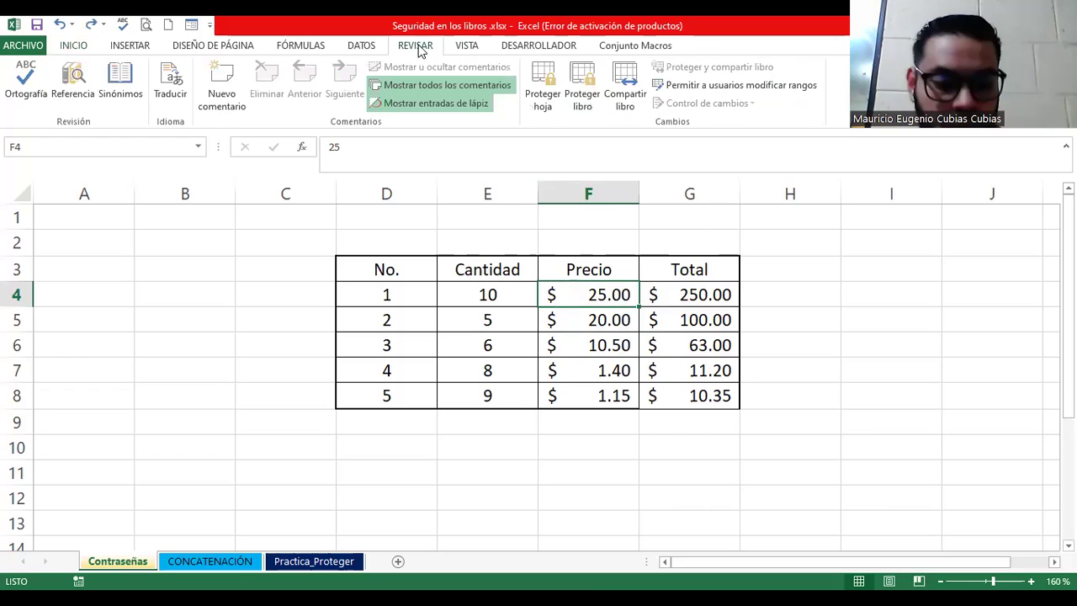
{"action": "left_click", "coordinate": [542, 84]}
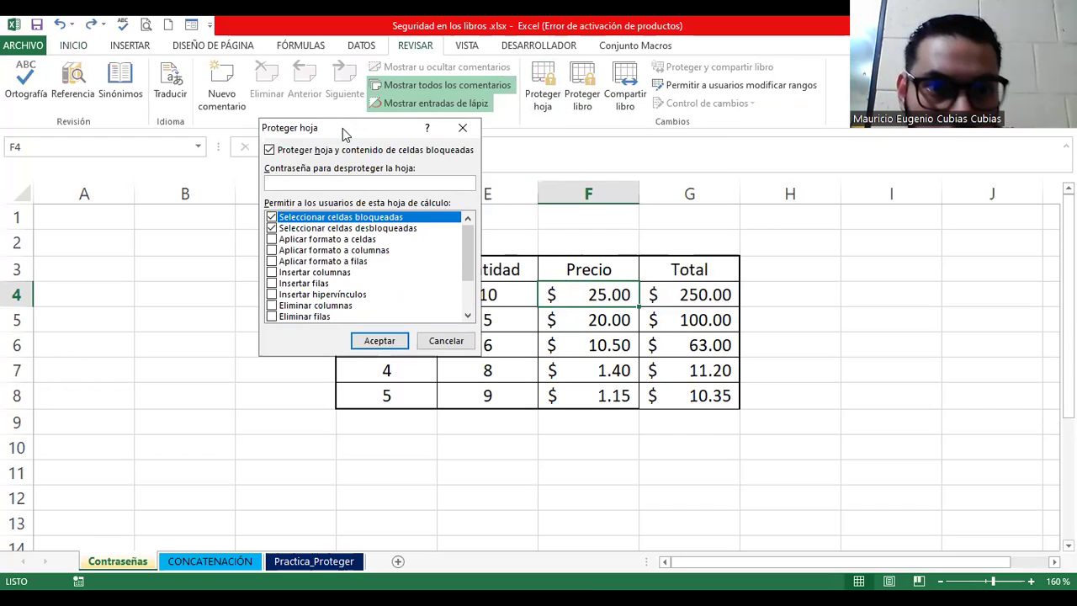
{"action": "left_click_drag", "start_coordinate": [343, 132], "coordinate": [298, 169]}
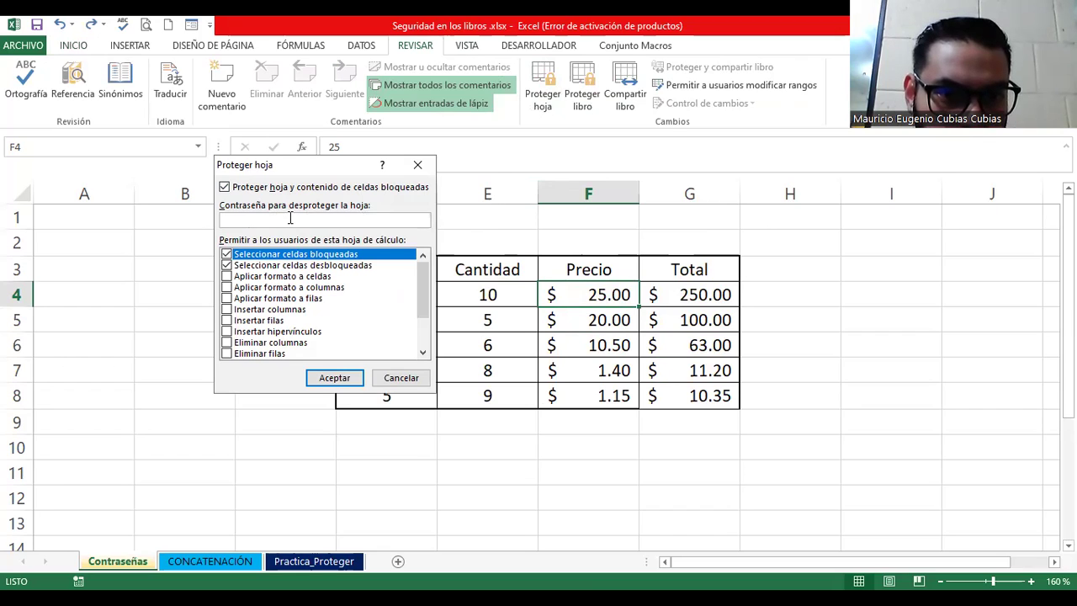
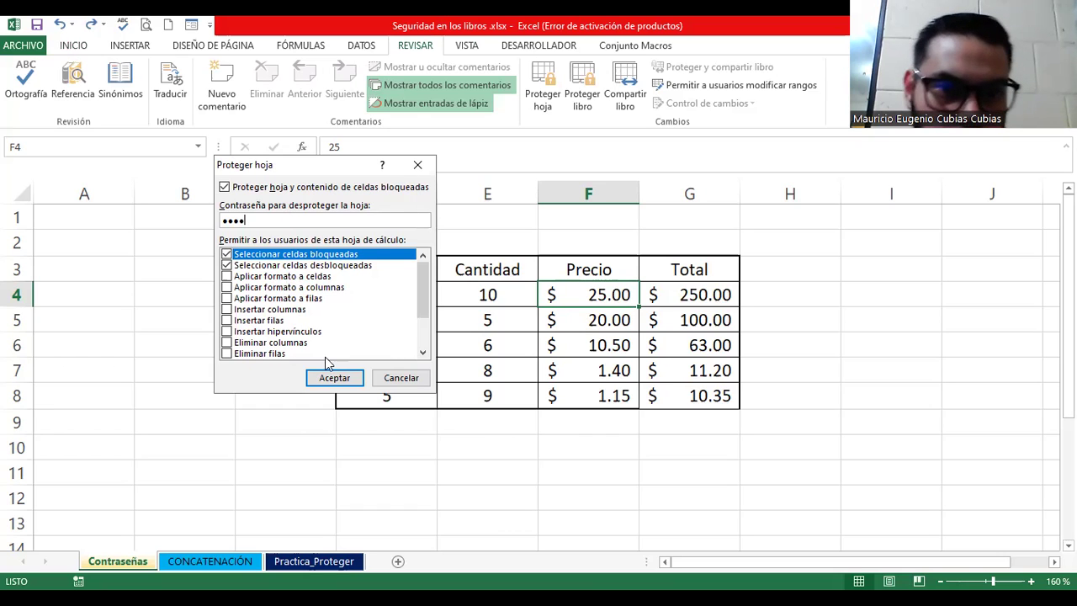
{"action": "left_click", "coordinate": [335, 380]}
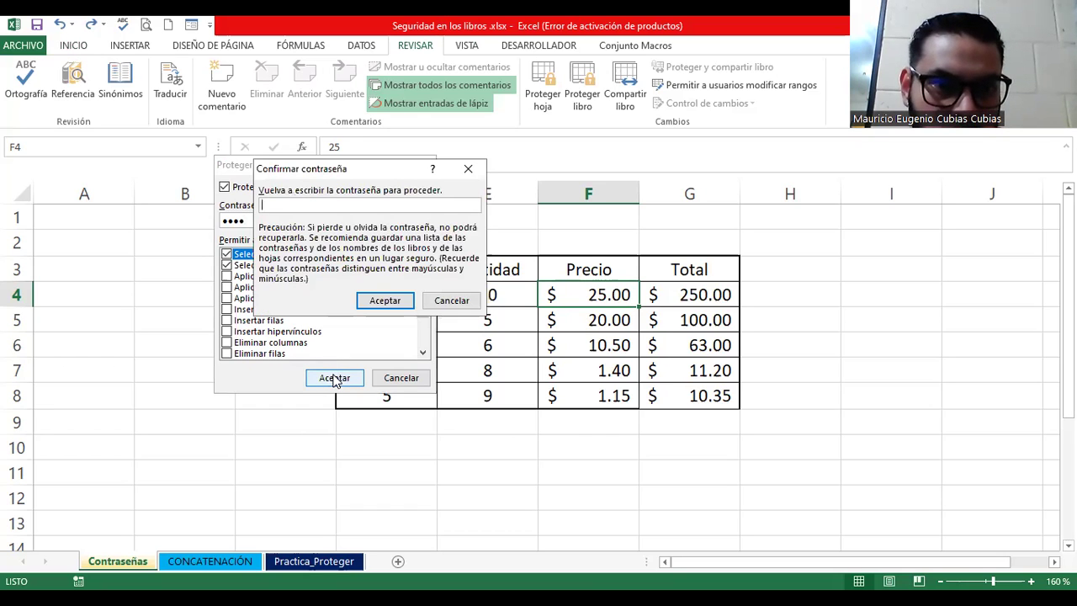
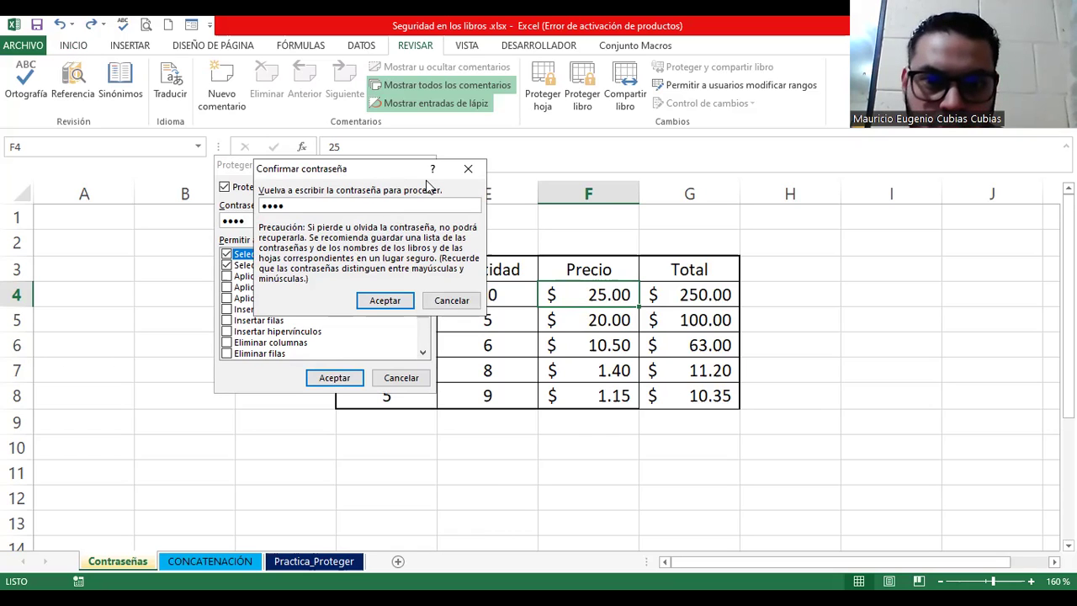
{"action": "left_click_drag", "start_coordinate": [427, 184], "coordinate": [508, 200]}
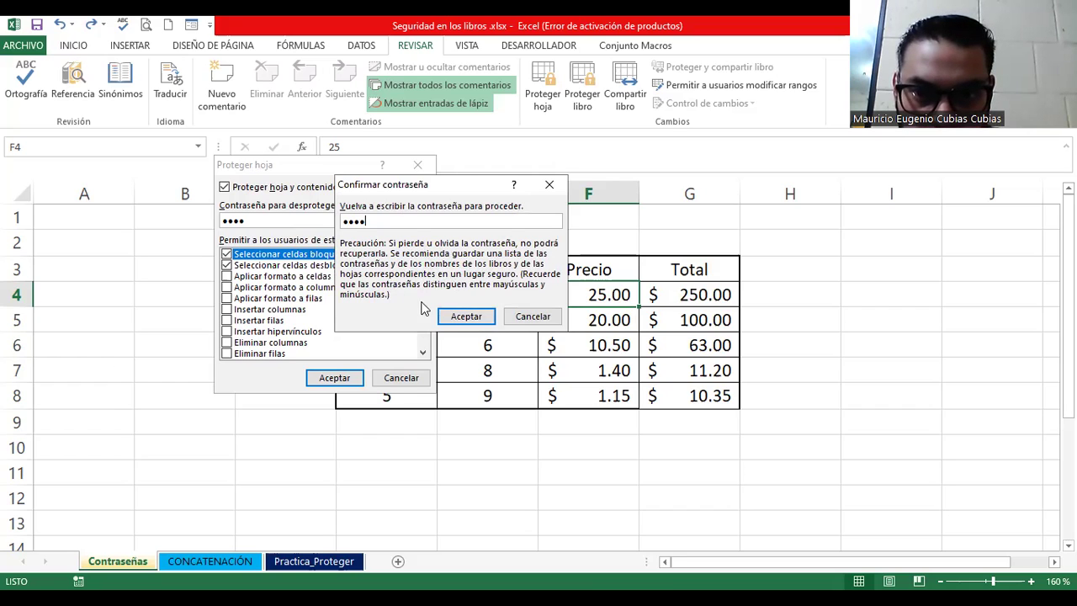
{"action": "left_click", "coordinate": [457, 313]}
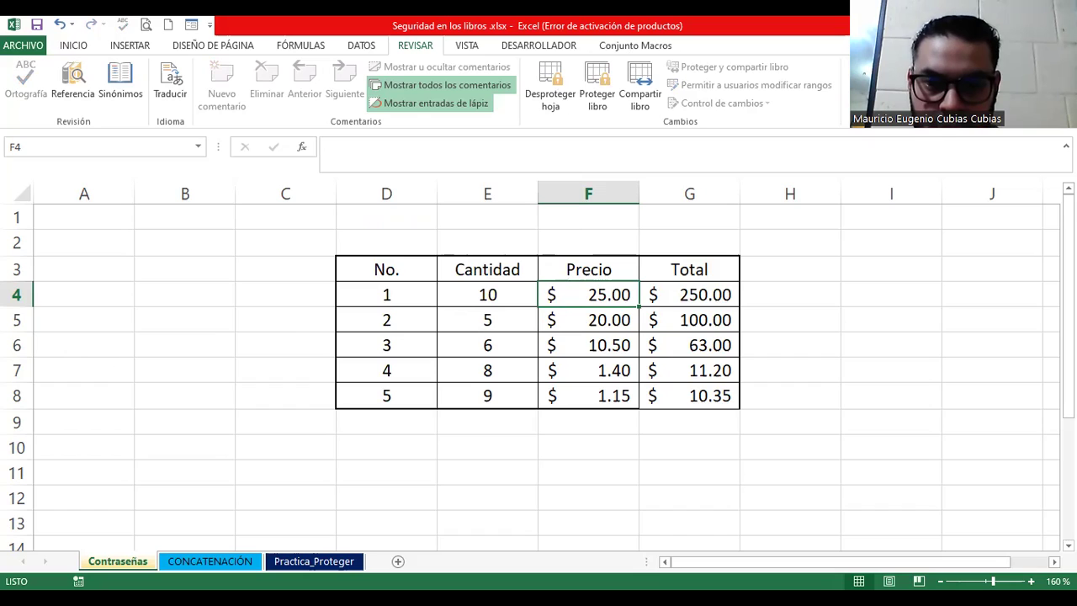
- Select E4 and G4 to confirm G4's formula is hidden and INICIO formatting is greyed out
{"action": "left_click", "coordinate": [590, 459]}
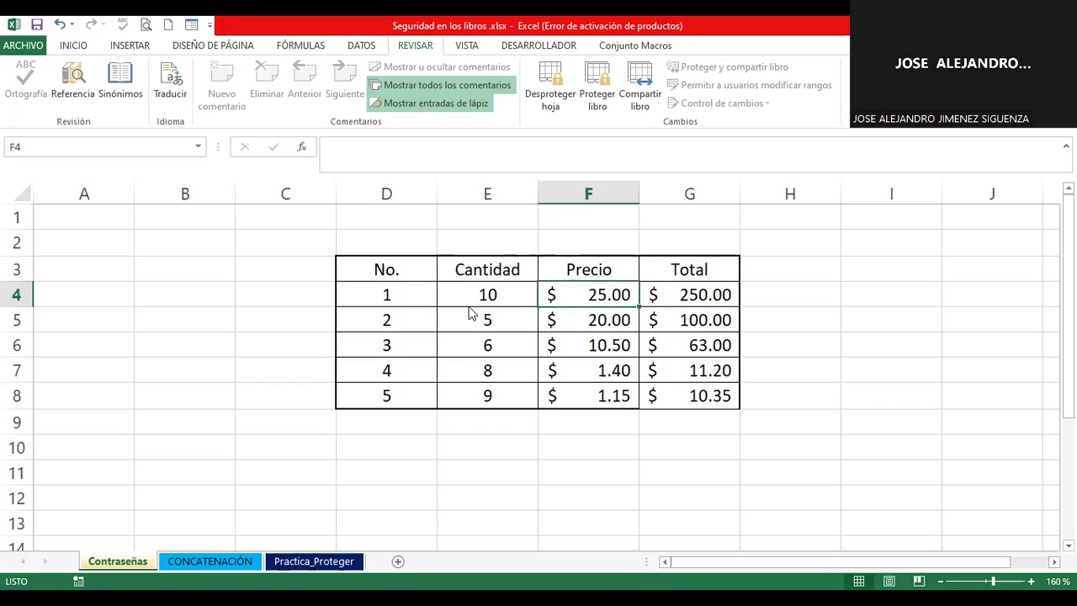
{"action": "left_click", "coordinate": [481, 296]}
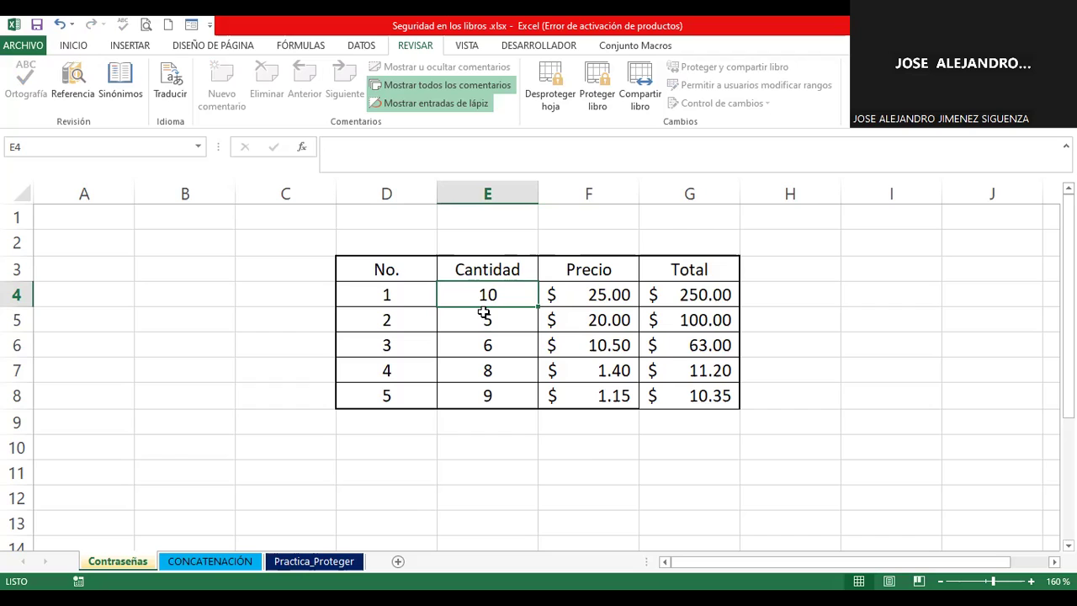
{"action": "left_click", "coordinate": [71, 45]}
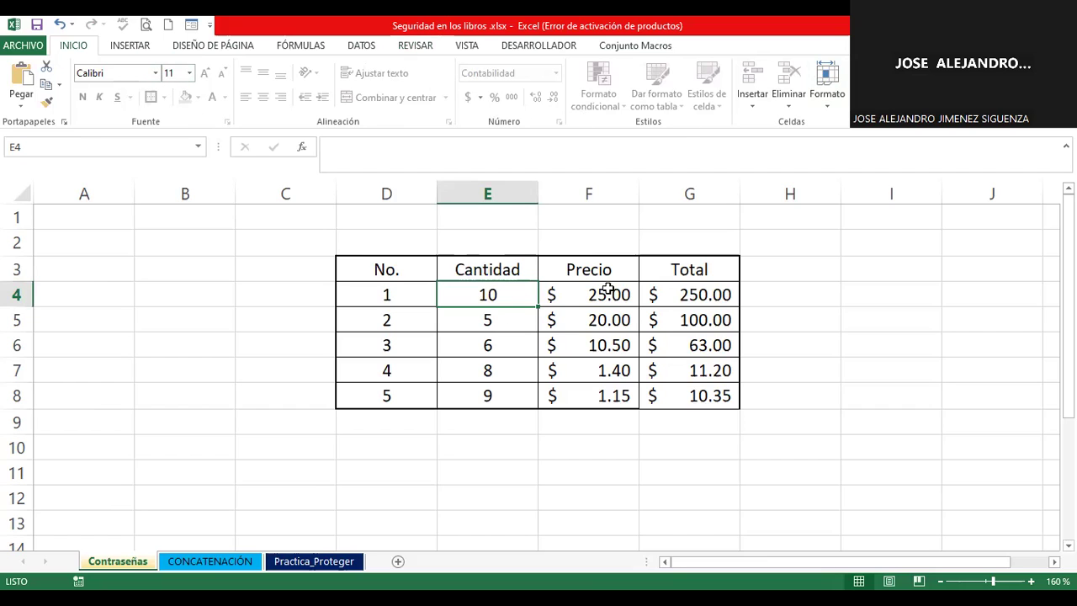
{"action": "left_click", "coordinate": [688, 293]}
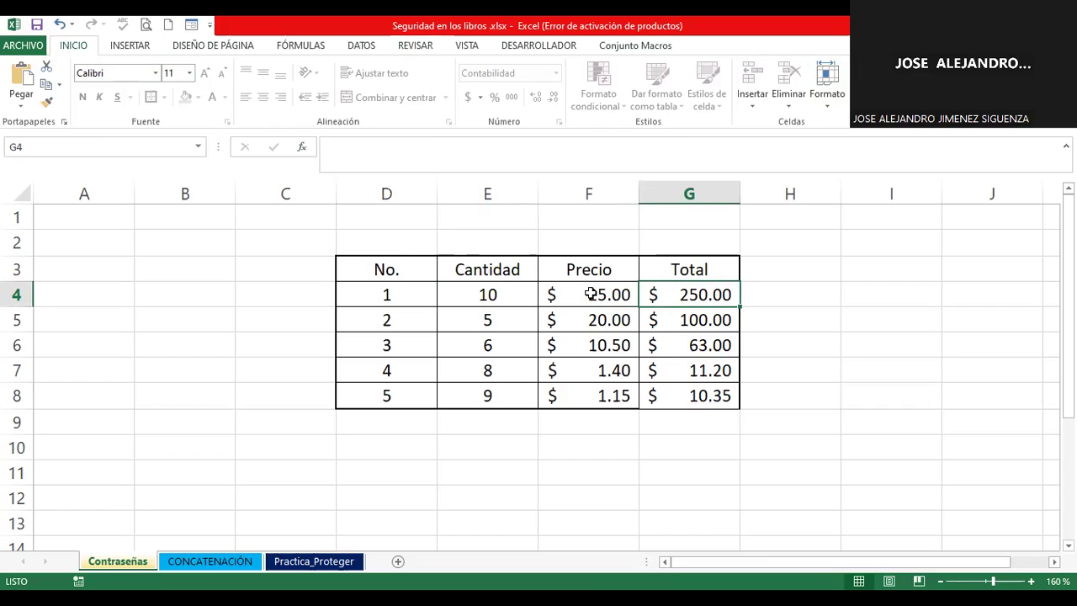
{"action": "left_click", "coordinate": [689, 322]}
{"action": "left_click", "coordinate": [688, 341]}
{"action": "left_click", "coordinate": [690, 367]}
{"action": "left_click", "coordinate": [692, 393]}
{"action": "left_click", "coordinate": [691, 375]}
{"action": "left_click", "coordinate": [693, 345]}
{"action": "left_click", "coordinate": [691, 319]}
{"action": "left_click", "coordinate": [690, 294]}
{"action": "left_click", "coordinate": [687, 323]}
{"action": "left_click", "coordinate": [685, 344]}
{"action": "left_click", "coordinate": [688, 375]}
{"action": "left_click", "coordinate": [683, 397]}
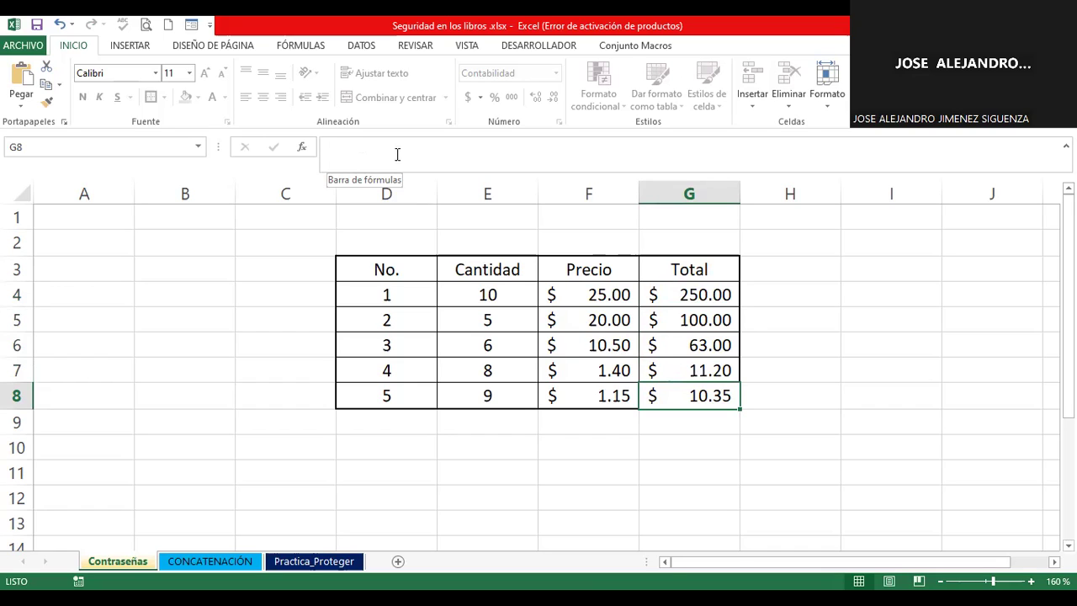
{"action": "left_click", "coordinate": [584, 416]}
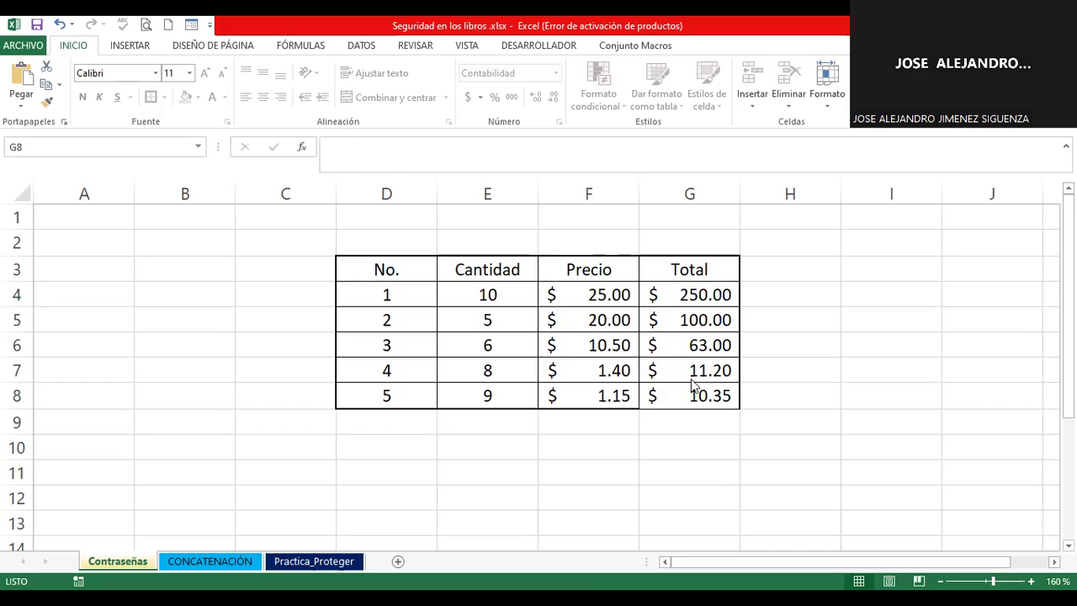
{"action": "left_click", "coordinate": [694, 345]}
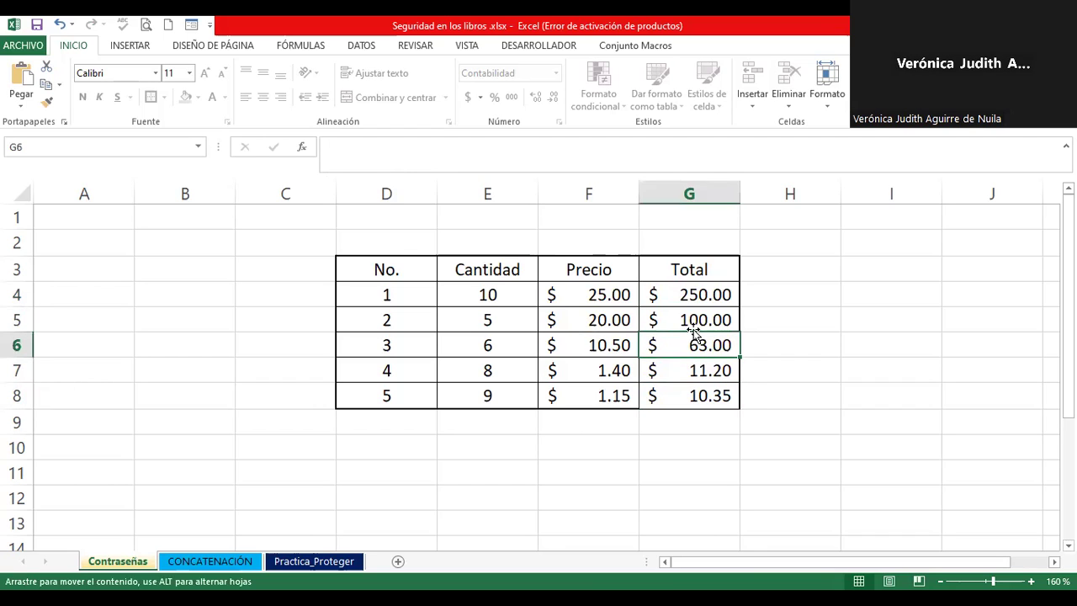
{"action": "left_click", "coordinate": [690, 316]}
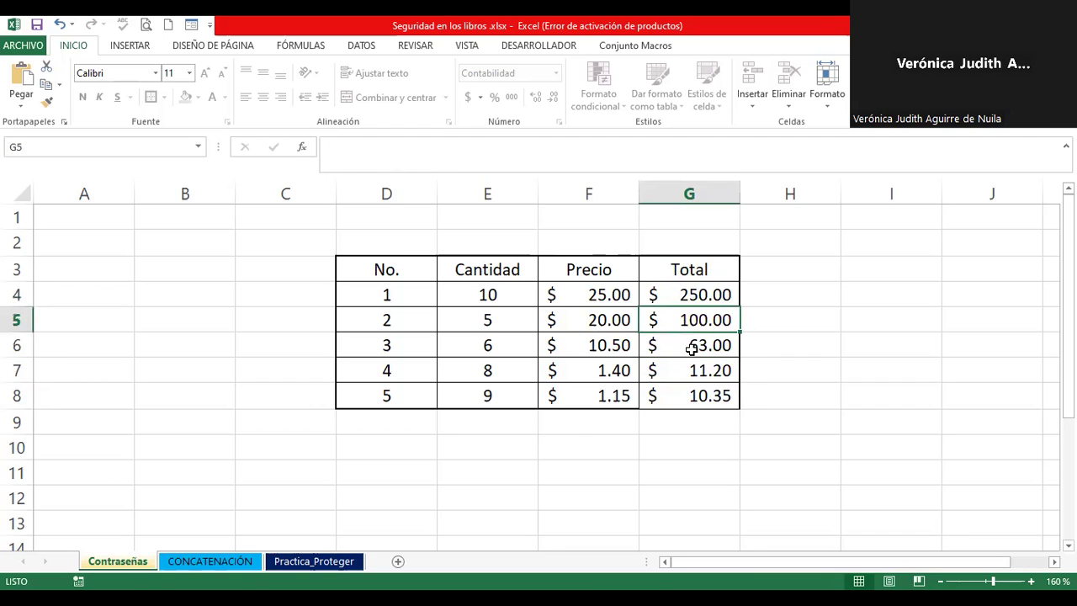
{"action": "left_click", "coordinate": [691, 362]}
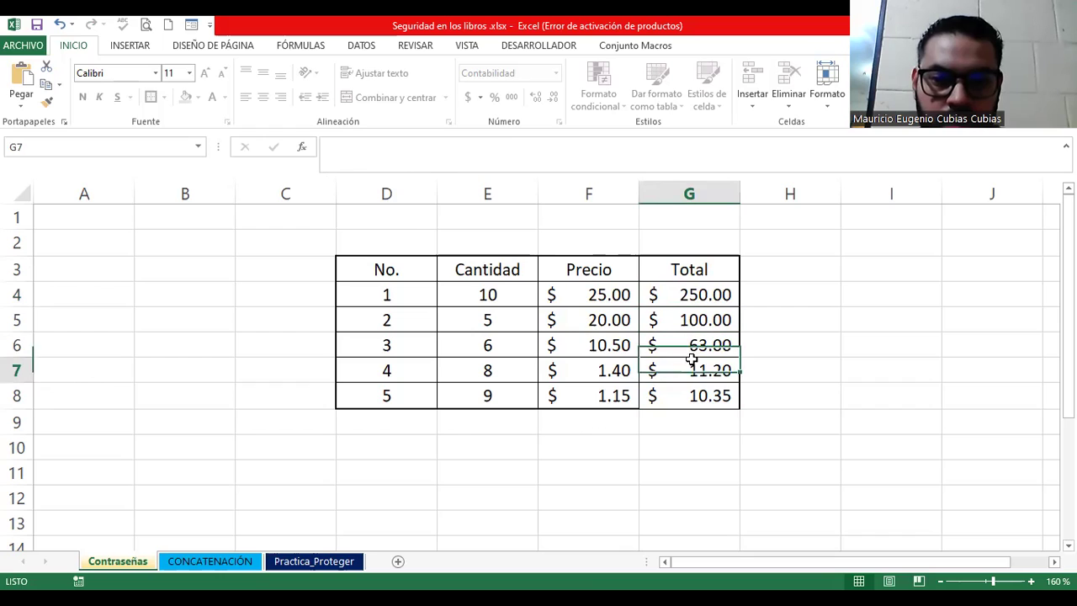
{"action": "left_click", "coordinate": [695, 389]}
{"action": "left_click", "coordinate": [695, 368]}
{"action": "left_click", "coordinate": [697, 344]}
{"action": "left_click", "coordinate": [694, 318]}
{"action": "left_click", "coordinate": [693, 294]}
{"action": "left_click", "coordinate": [695, 318]}
{"action": "left_click", "coordinate": [696, 345]}
{"action": "left_click", "coordinate": [696, 370]}
{"action": "left_click", "coordinate": [697, 389]}
{"action": "mouse_move", "coordinate": [392, 269]}
{"action": "left_mouse_down"}
{"action": "mouse_move", "coordinate": [632, 296]}
{"action": "mouse_move", "coordinate": [665, 345]}
{"action": "left_mouse_up"}
{"action": "left_click", "coordinate": [579, 317]}
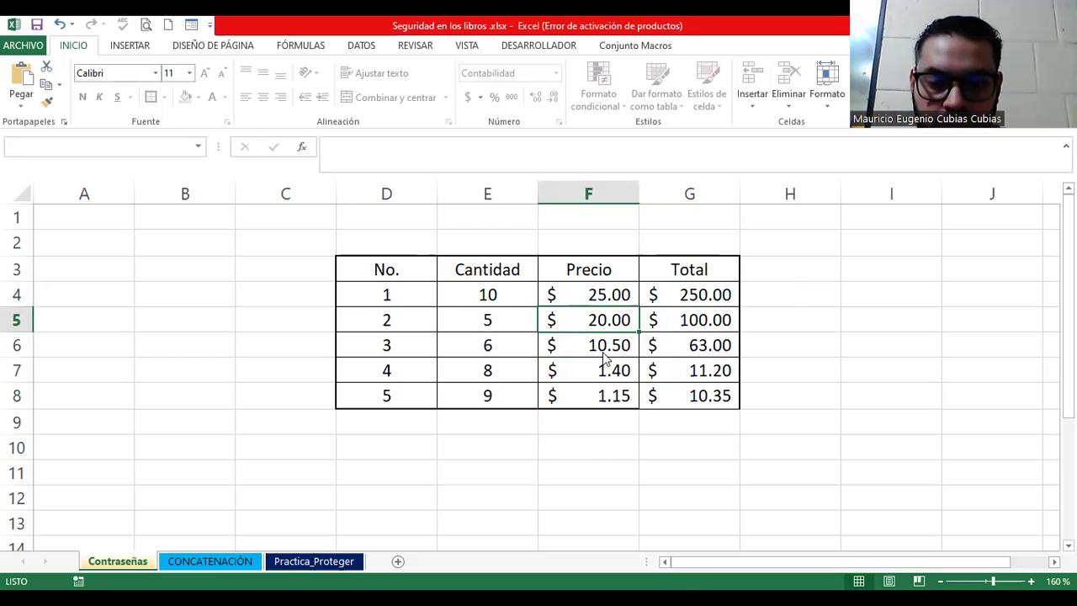
{"action": "double_click", "coordinate": [603, 350]}
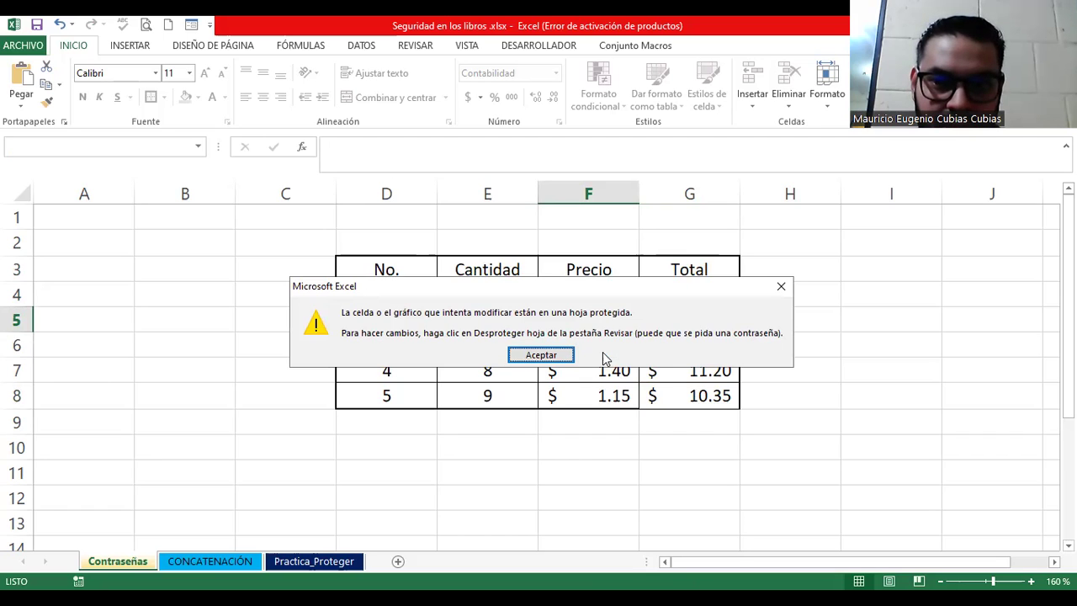
{"action": "key", "text": "Return"}
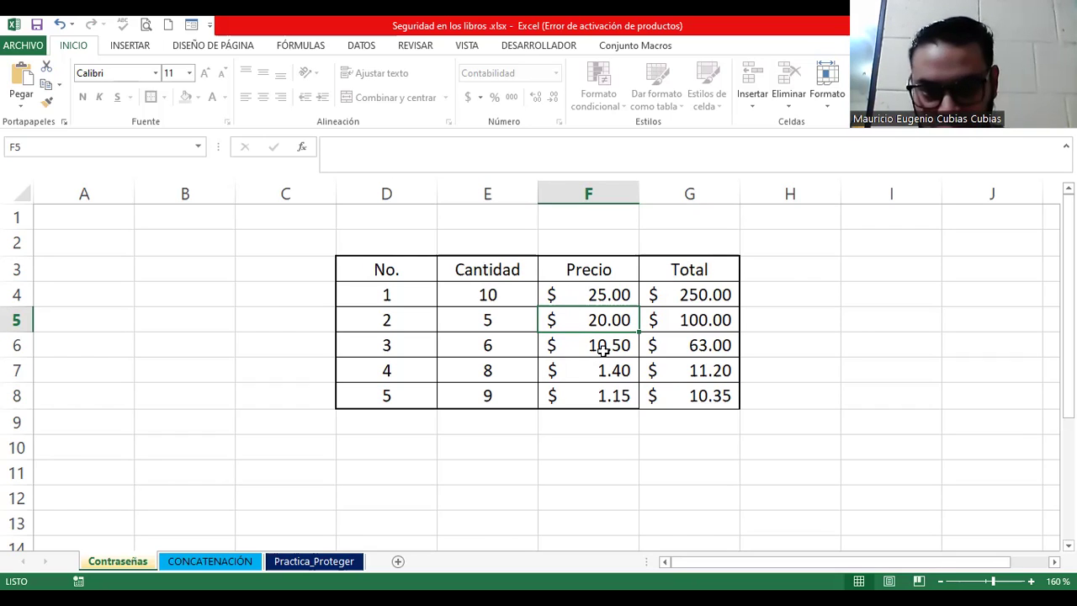
{"action": "left_click", "coordinate": [380, 160]}
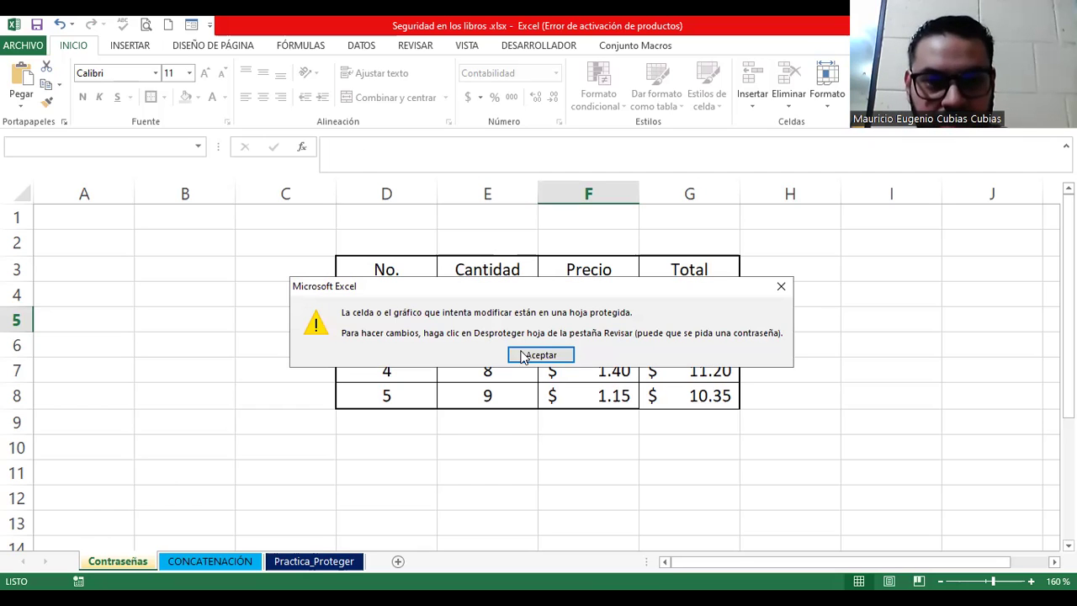
{"action": "left_click", "coordinate": [528, 355]}
{"action": "left_click", "coordinate": [449, 318]}
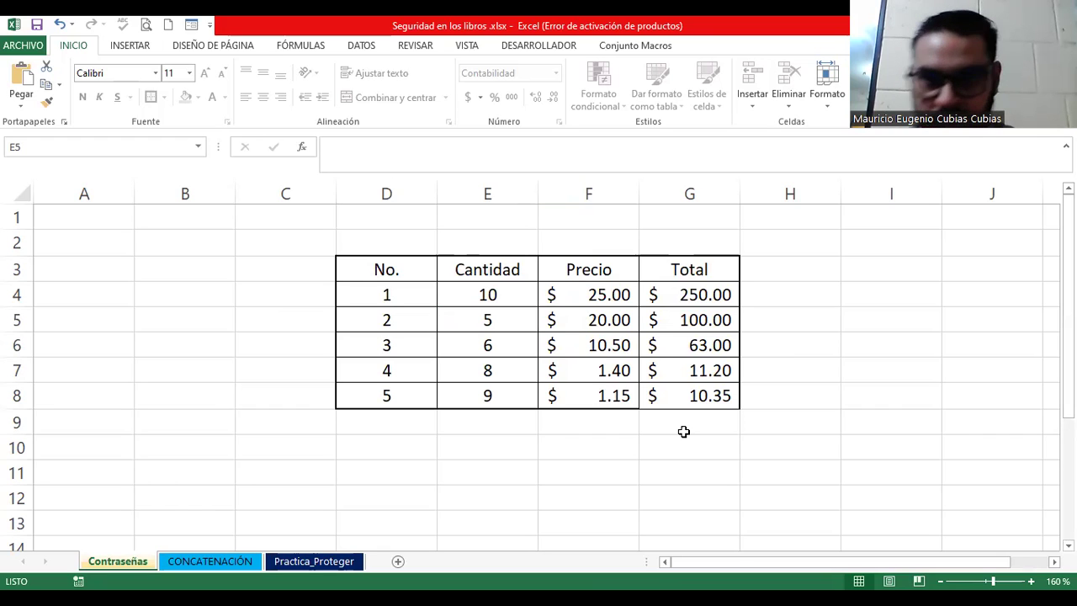
- Try to edit empty cell H3 on the protected sheet and dismiss the protection warning
{"action": "left_click", "coordinate": [157, 271]}
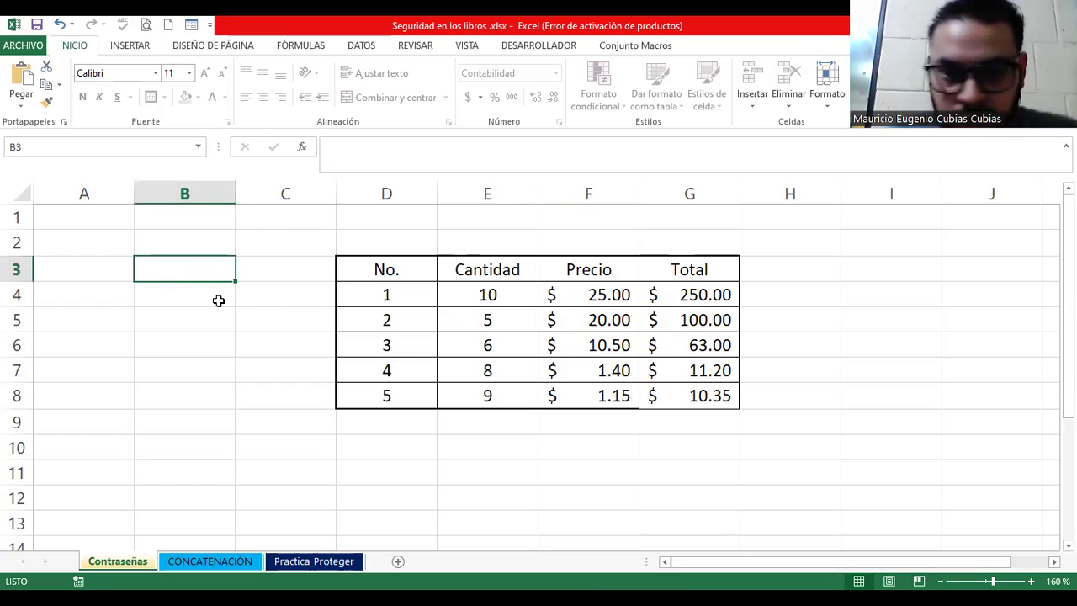
{"action": "left_click", "coordinate": [777, 264]}
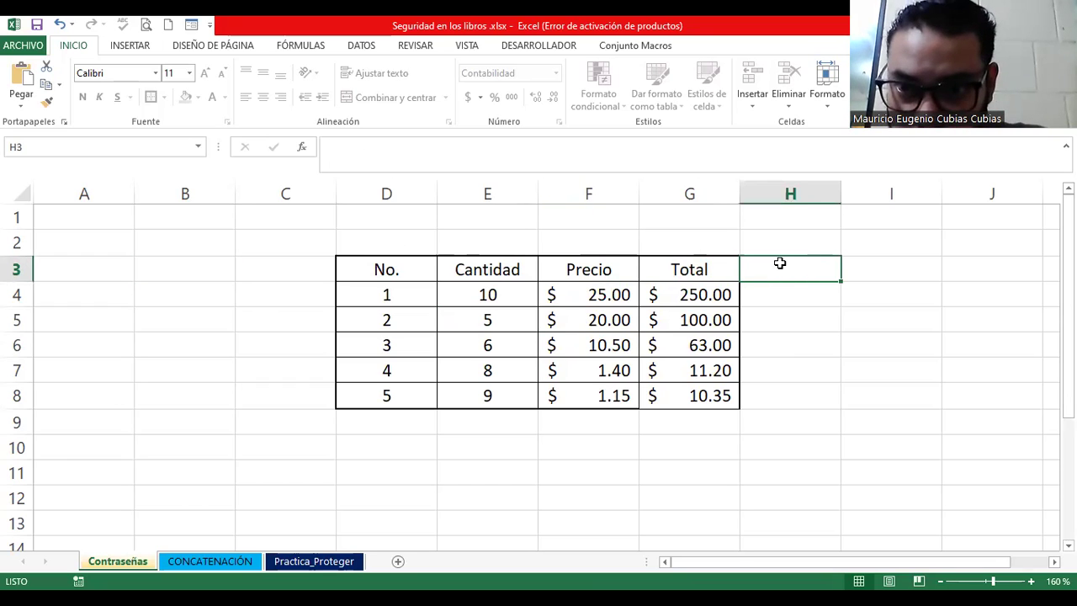
{"action": "key", "text": "Delete"}
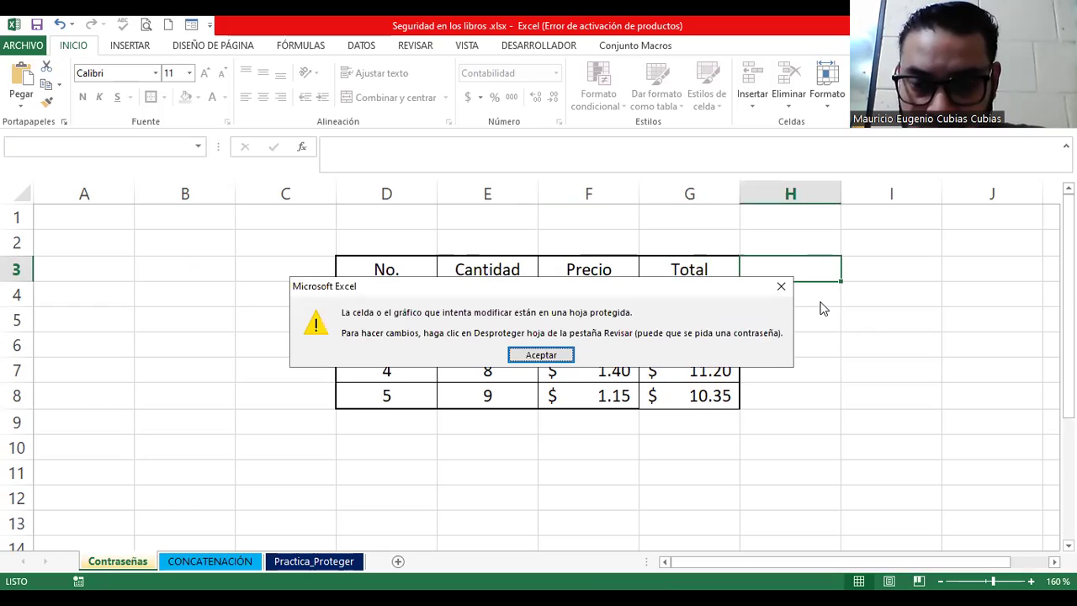
{"action": "key", "text": "Return"}
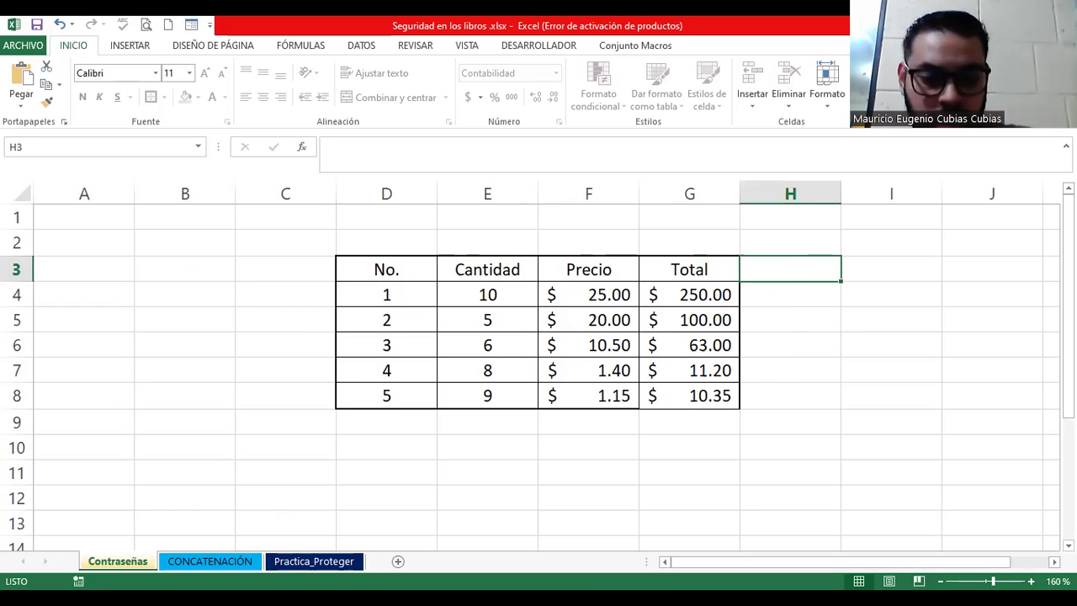
{"action": "left_click", "coordinate": [212, 452]}
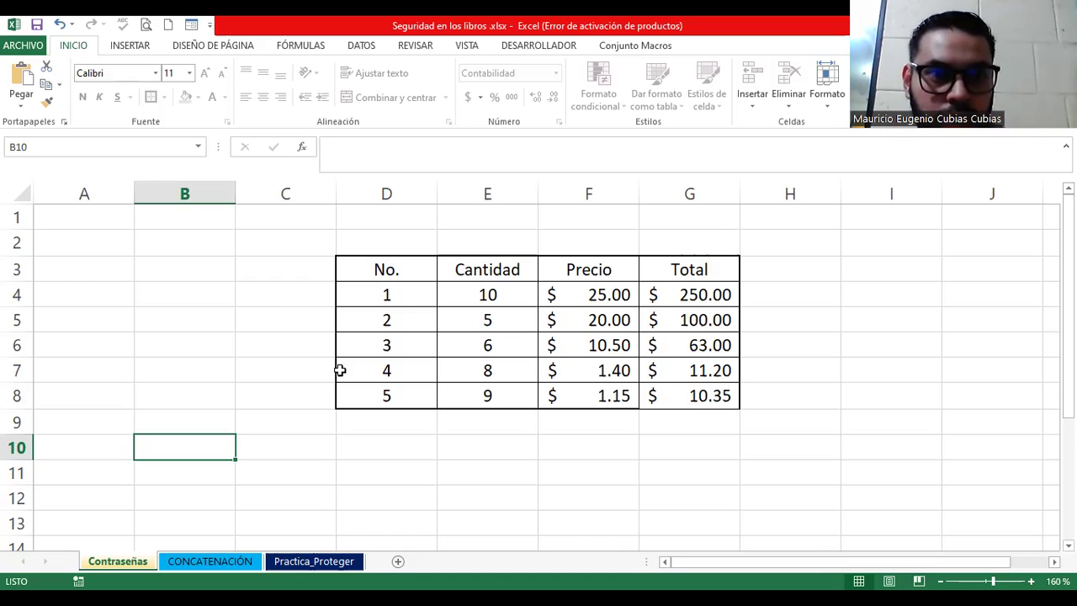
- Flip through the CONCATENACIÓN and Practica_Proteger sheets, then return to Contraseñas at E4
{"action": "left_click", "coordinate": [212, 561]}
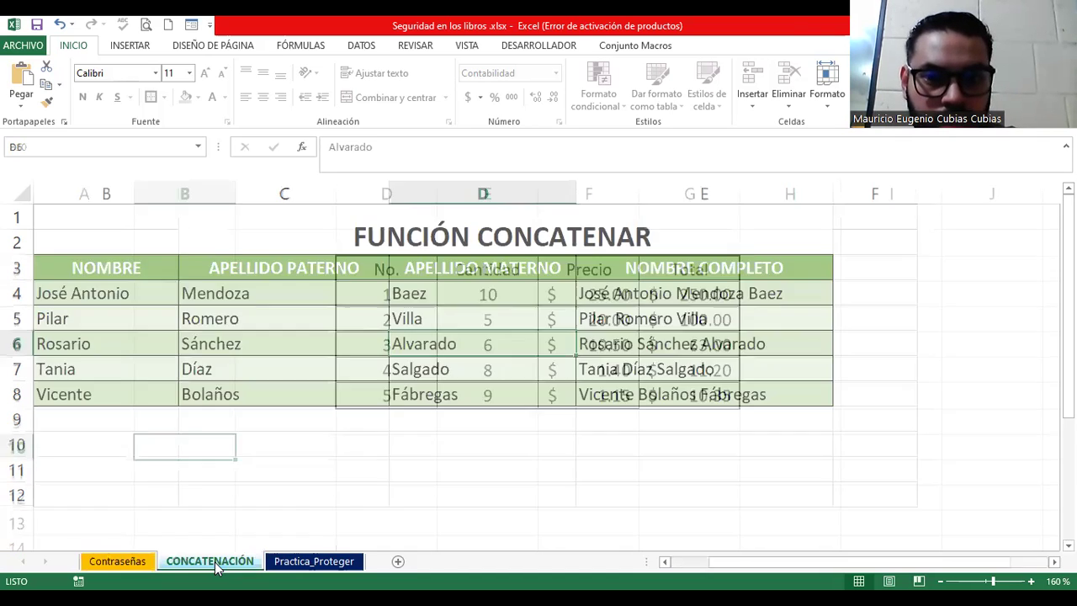
{"action": "left_click", "coordinate": [304, 561]}
{"action": "left_click", "coordinate": [211, 561]}
{"action": "left_click", "coordinate": [126, 561]}
{"action": "left_click", "coordinate": [206, 562]}
{"action": "left_click", "coordinate": [277, 563]}
{"action": "left_click", "coordinate": [211, 562]}
{"action": "left_click", "coordinate": [126, 561]}
{"action": "left_click", "coordinate": [188, 563]}
{"action": "left_click", "coordinate": [283, 565]}
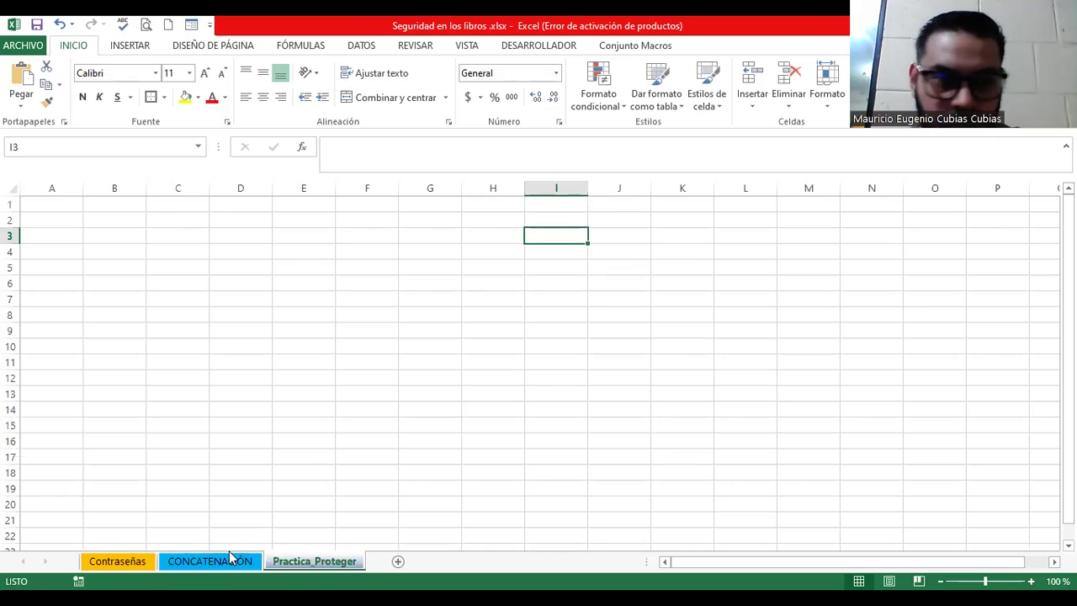
{"action": "left_click", "coordinate": [229, 561]}
{"action": "left_click", "coordinate": [126, 561]}
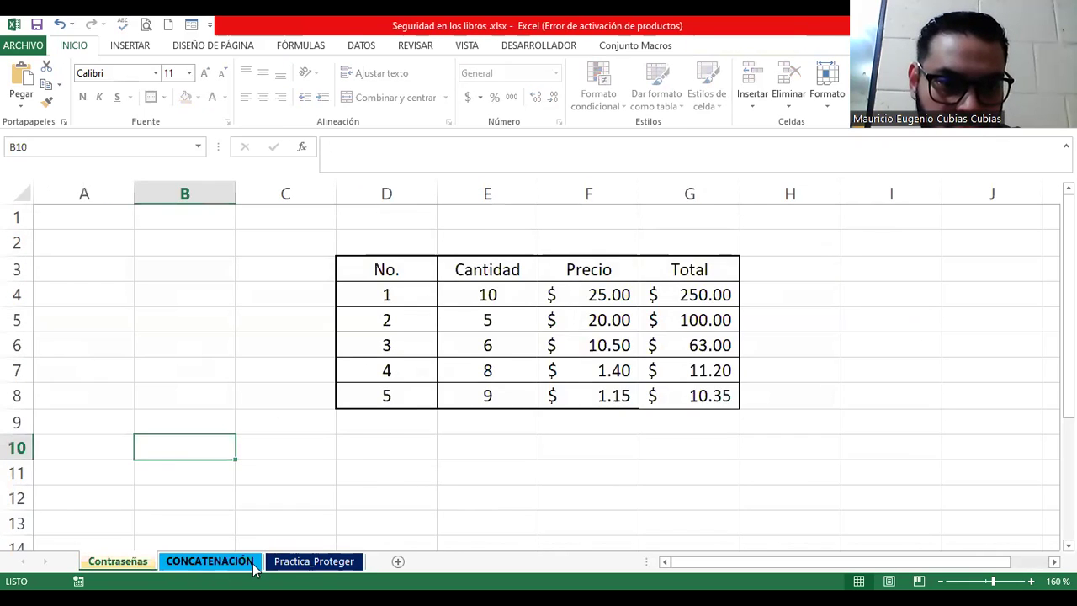
{"action": "left_click", "coordinate": [211, 561]}
{"action": "left_click", "coordinate": [311, 561]}
{"action": "left_click", "coordinate": [194, 562]}
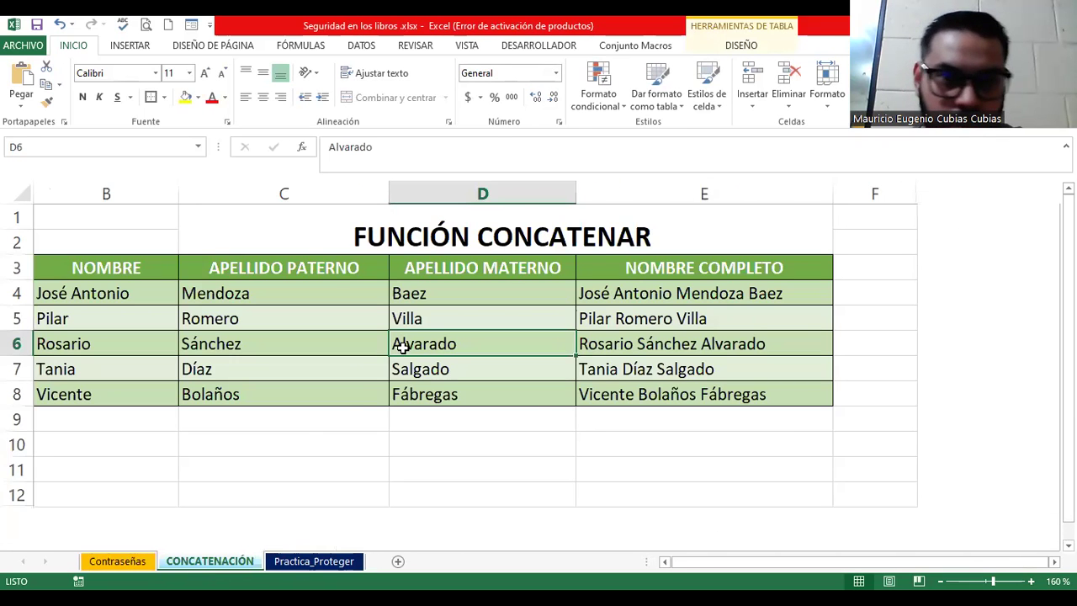
{"action": "left_click", "coordinate": [119, 563]}
{"action": "left_click", "coordinate": [471, 292]}
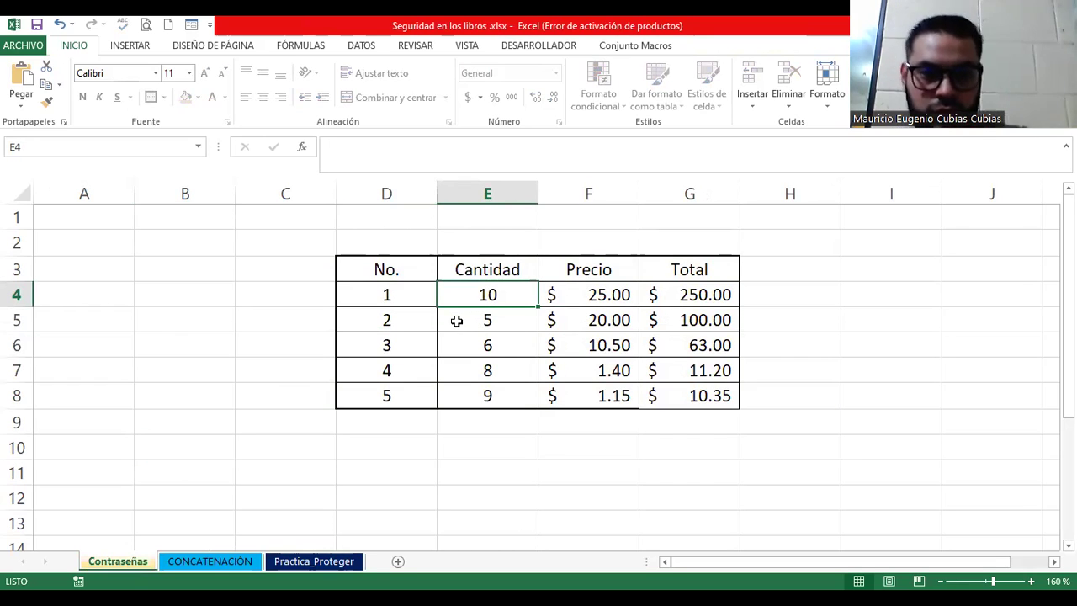
- Dismiss the E4 edit warning and check each Total cell G4–G8 for hidden formulas
{"action": "key", "text": "Return"}
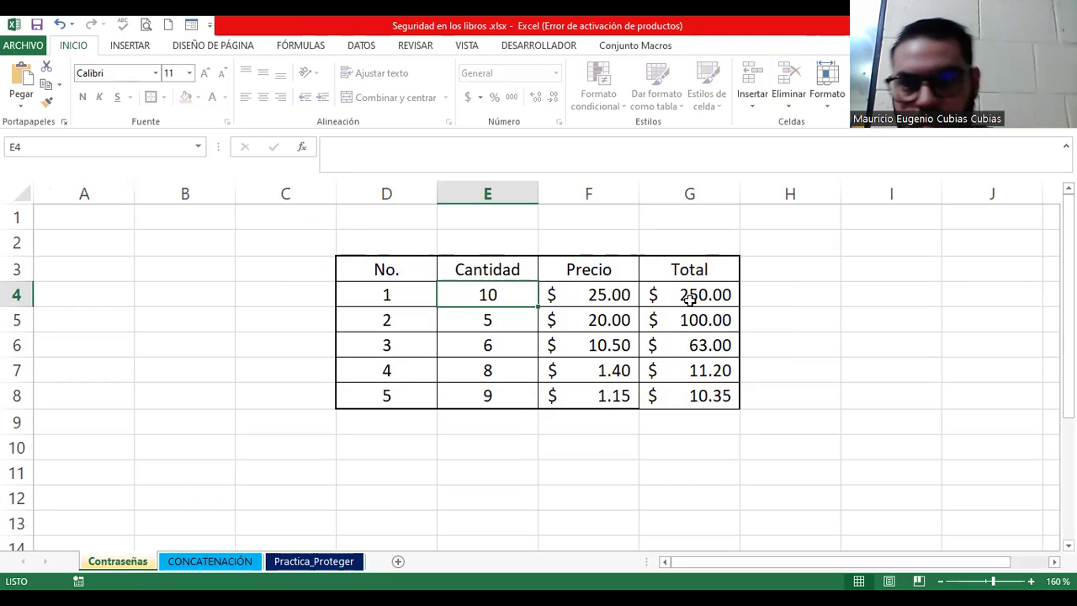
{"action": "left_click", "coordinate": [688, 299]}
{"action": "left_click", "coordinate": [680, 319]}
{"action": "left_click", "coordinate": [685, 375]}
{"action": "left_click", "coordinate": [679, 397]}
{"action": "left_click", "coordinate": [683, 372]}
{"action": "left_click", "coordinate": [684, 346]}
{"action": "left_click", "coordinate": [681, 318]}
{"action": "left_click", "coordinate": [682, 296]}
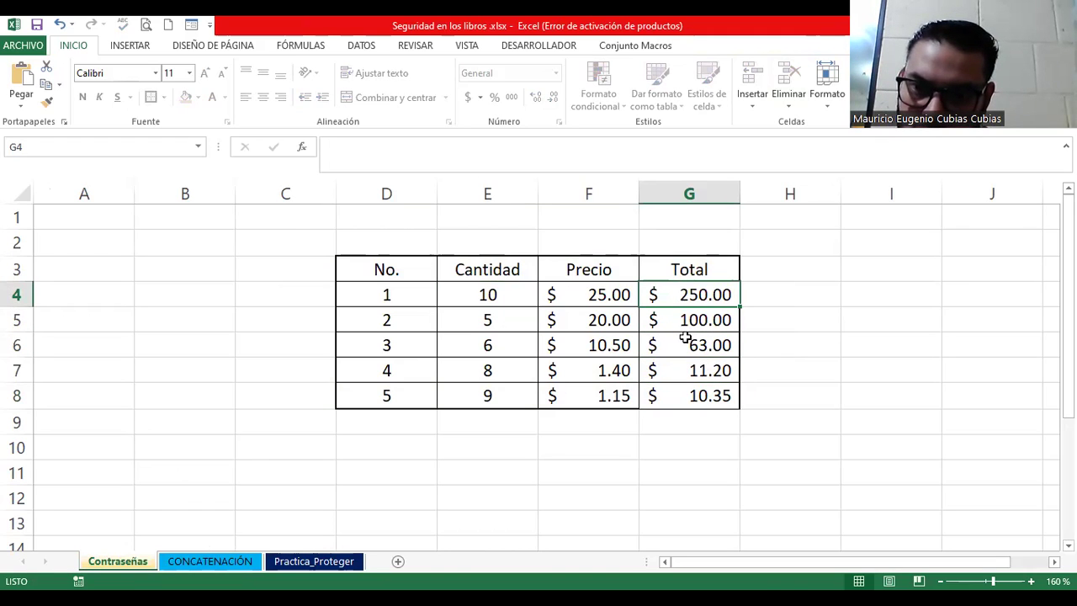
{"action": "left_click", "coordinate": [687, 320]}
{"action": "left_click", "coordinate": [693, 346]}
{"action": "left_click", "coordinate": [696, 372]}
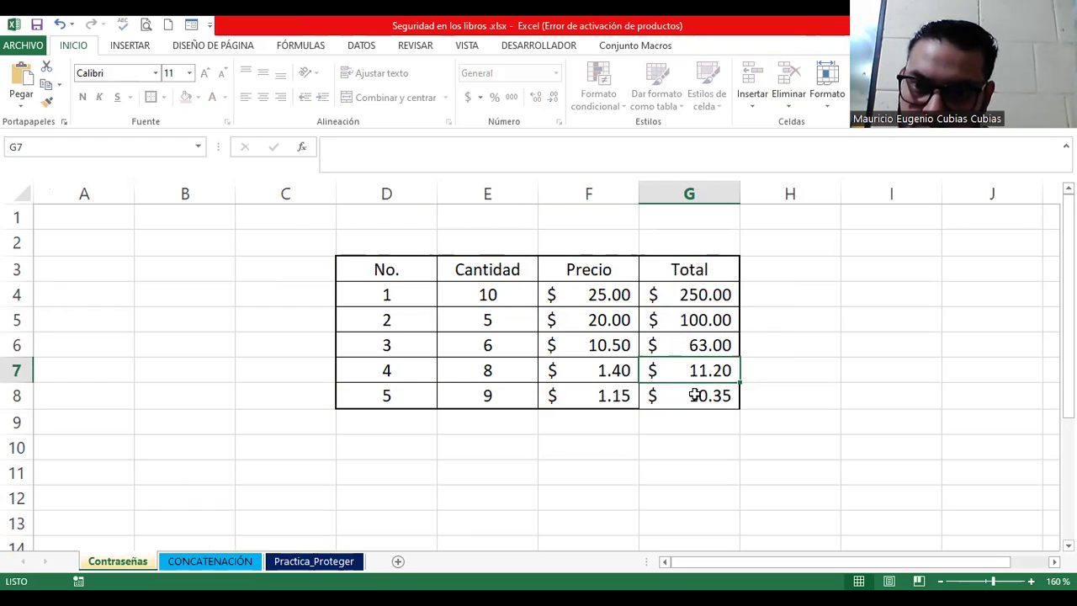
{"action": "left_click", "coordinate": [695, 395]}
- Select F5 and open the Inicio Formato menu showing Desproteger hoja
{"action": "left_click", "coordinate": [688, 370]}
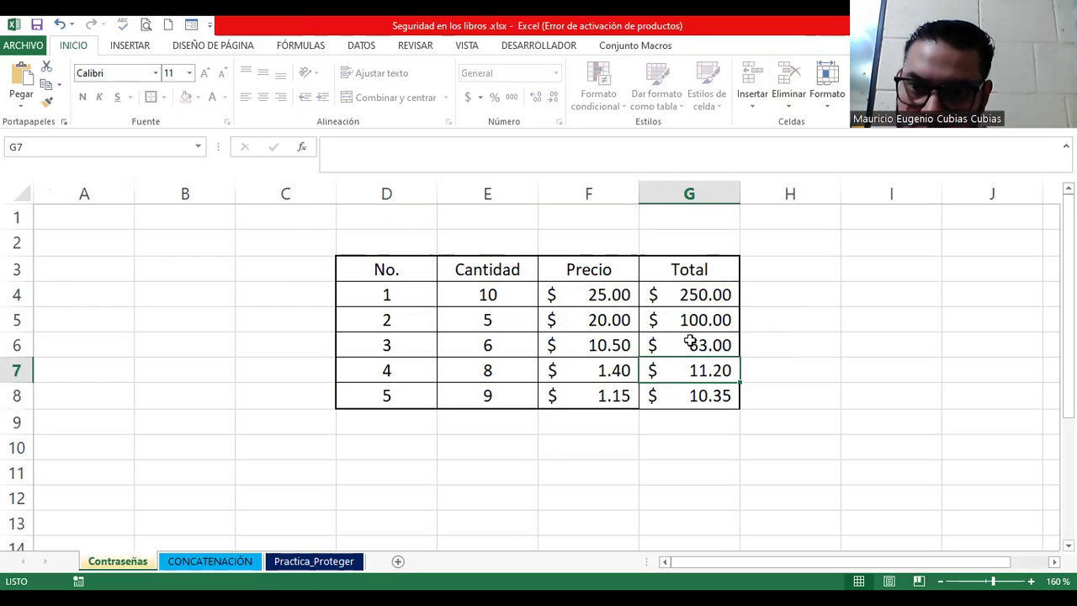
{"action": "left_click", "coordinate": [688, 343]}
{"action": "left_click", "coordinate": [688, 324]}
{"action": "left_click", "coordinate": [682, 300]}
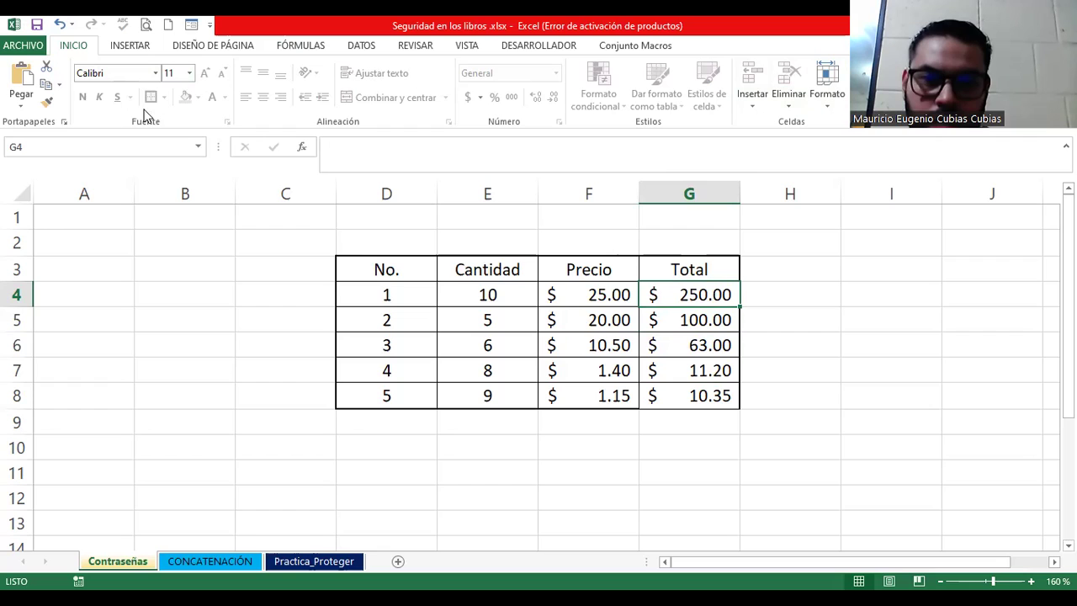
{"action": "left_click", "coordinate": [565, 315]}
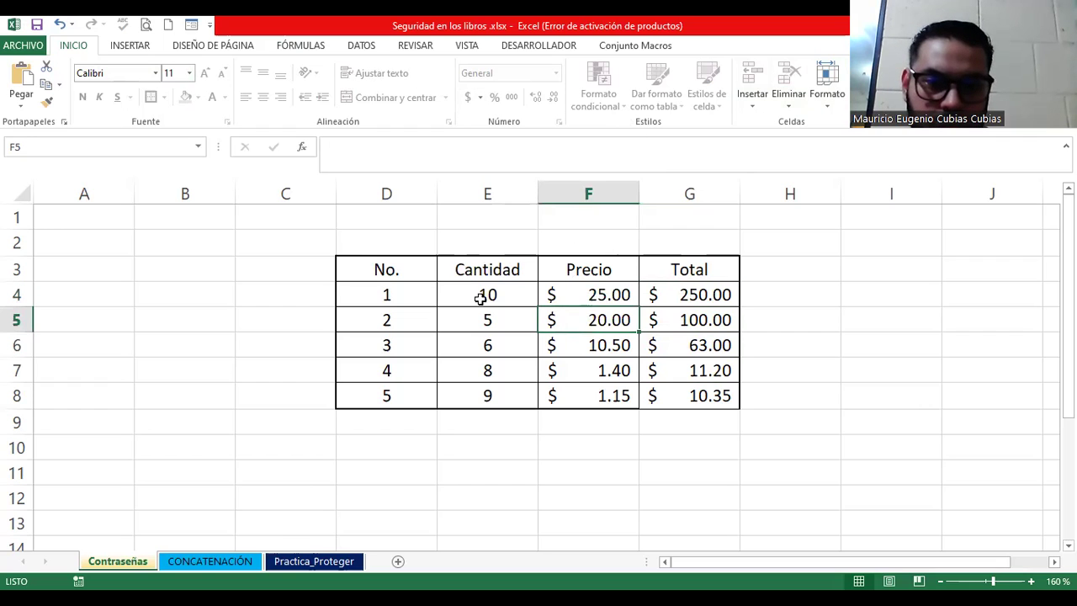
{"action": "left_click", "coordinate": [827, 108]}
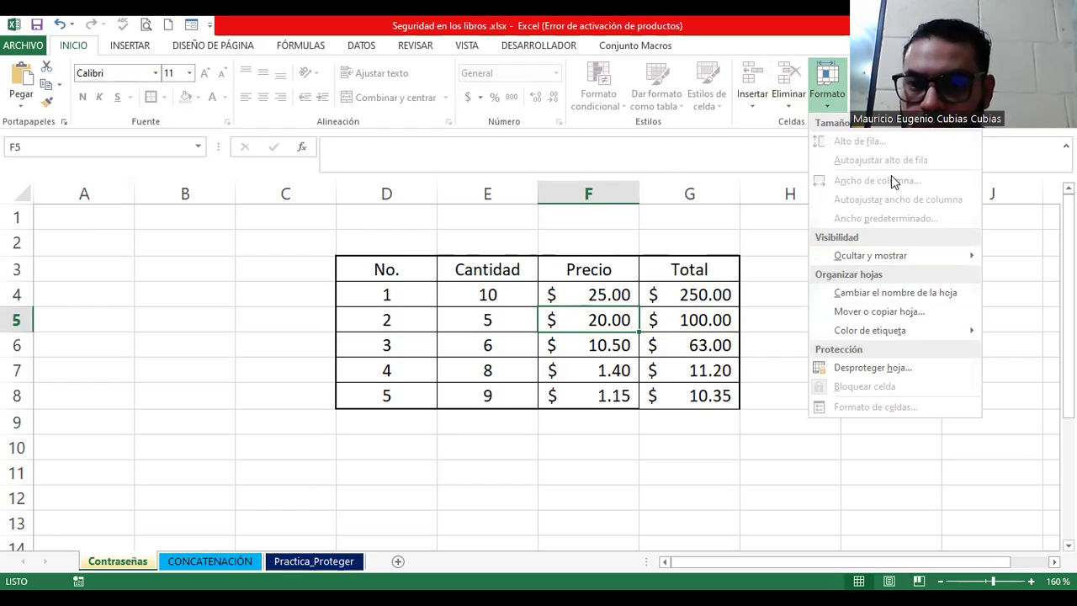
{"action": "left_click", "coordinate": [673, 321]}
{"action": "left_click", "coordinate": [752, 106]}
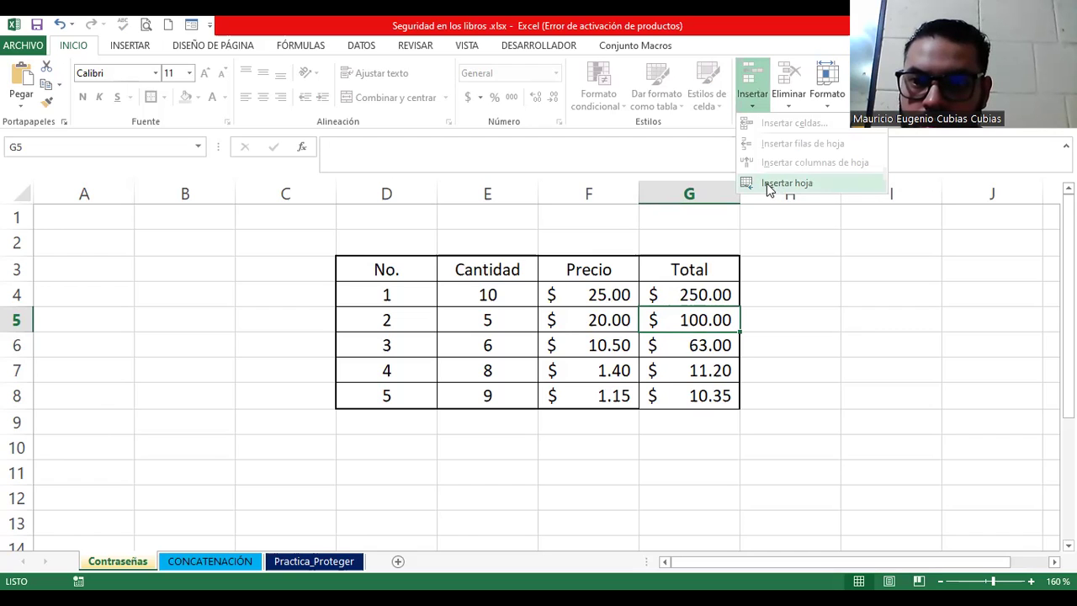
{"action": "left_click", "coordinate": [572, 301]}
{"action": "left_click", "coordinate": [493, 320]}
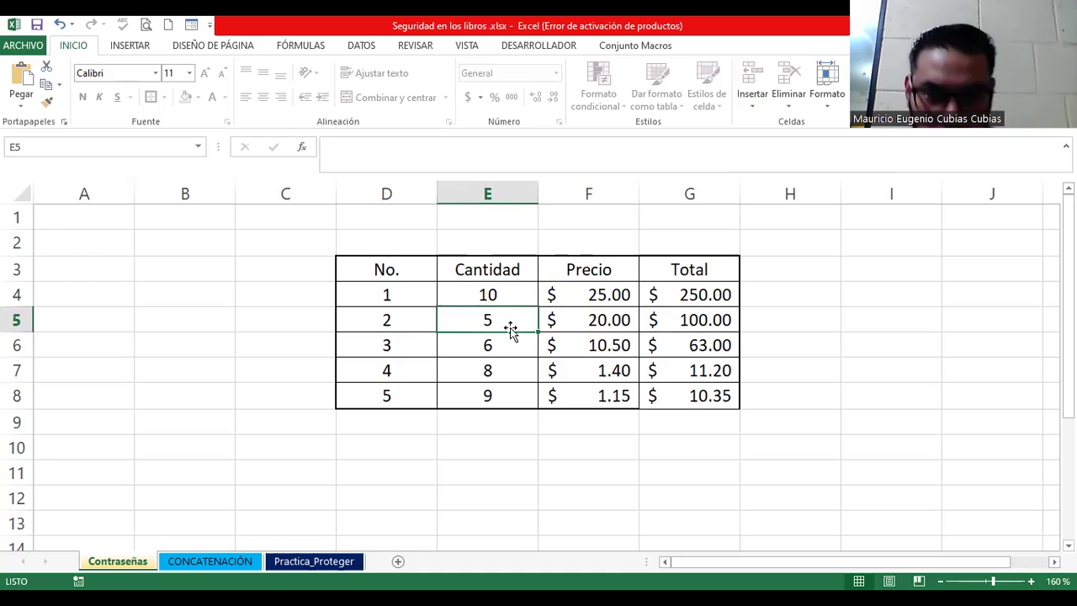
{"action": "left_click", "coordinate": [17, 46]}
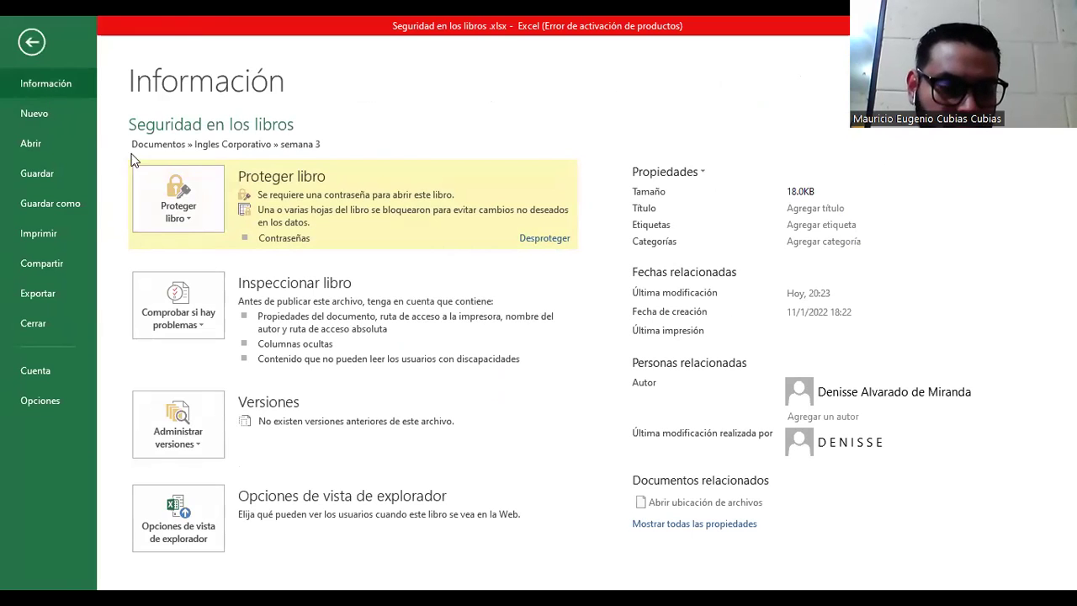
{"action": "left_click", "coordinate": [195, 214]}
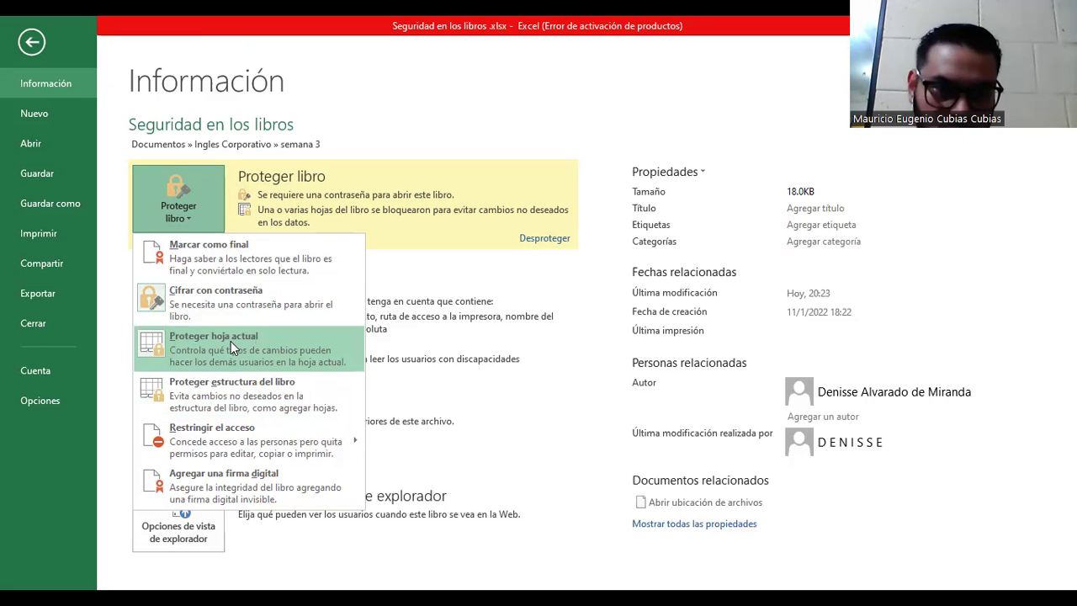
{"action": "left_click", "coordinate": [33, 42]}
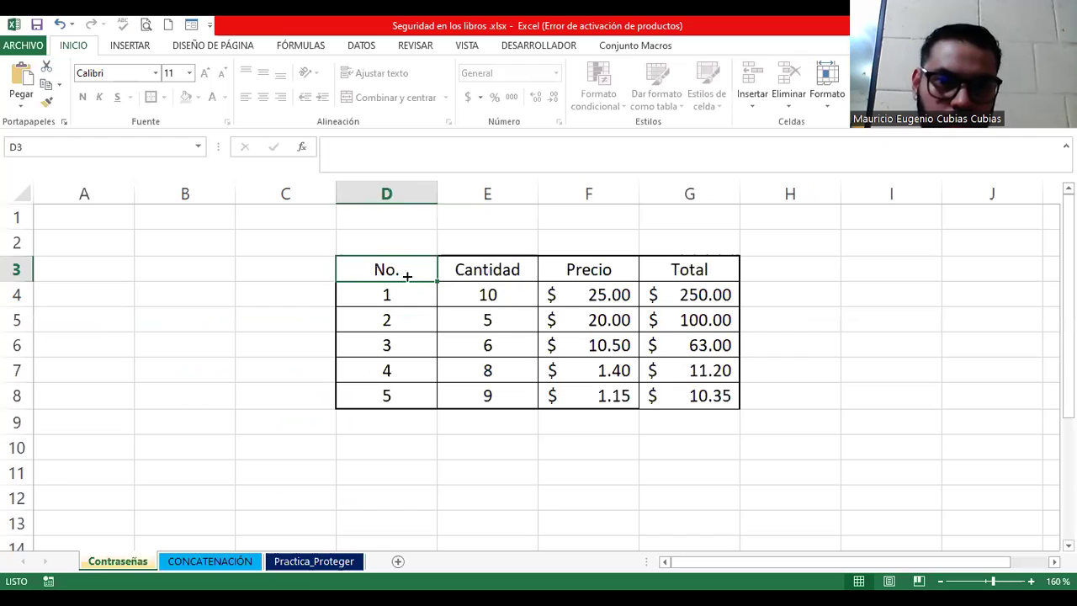
- Unprotect the Contraseñas sheet via Desproteger hoja, entering the sheet password
{"action": "left_click", "coordinate": [702, 295]}
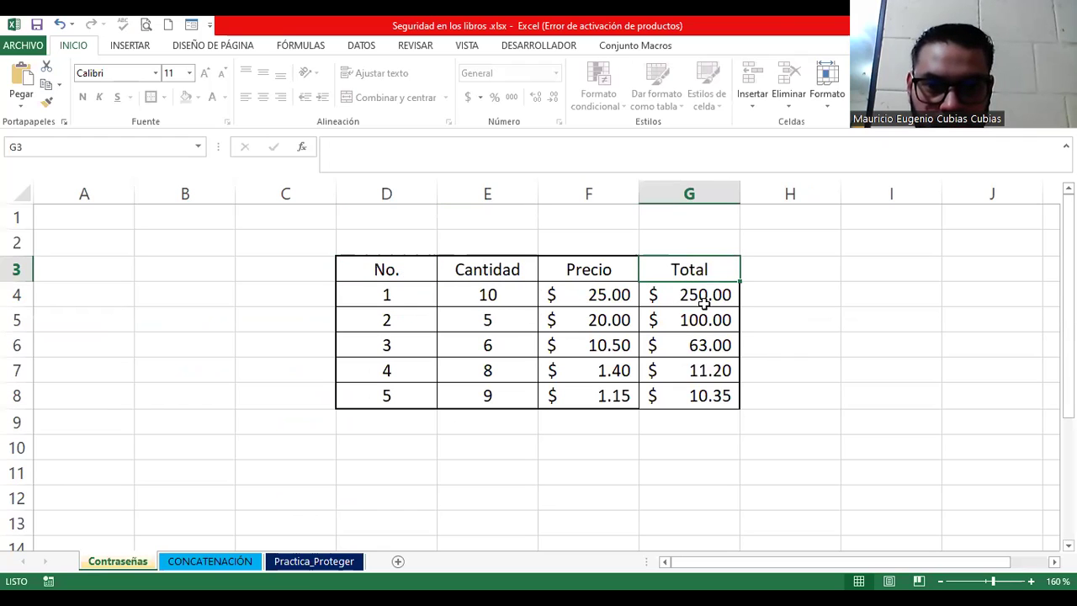
{"action": "left_click", "coordinate": [701, 323]}
{"action": "left_click", "coordinate": [528, 318]}
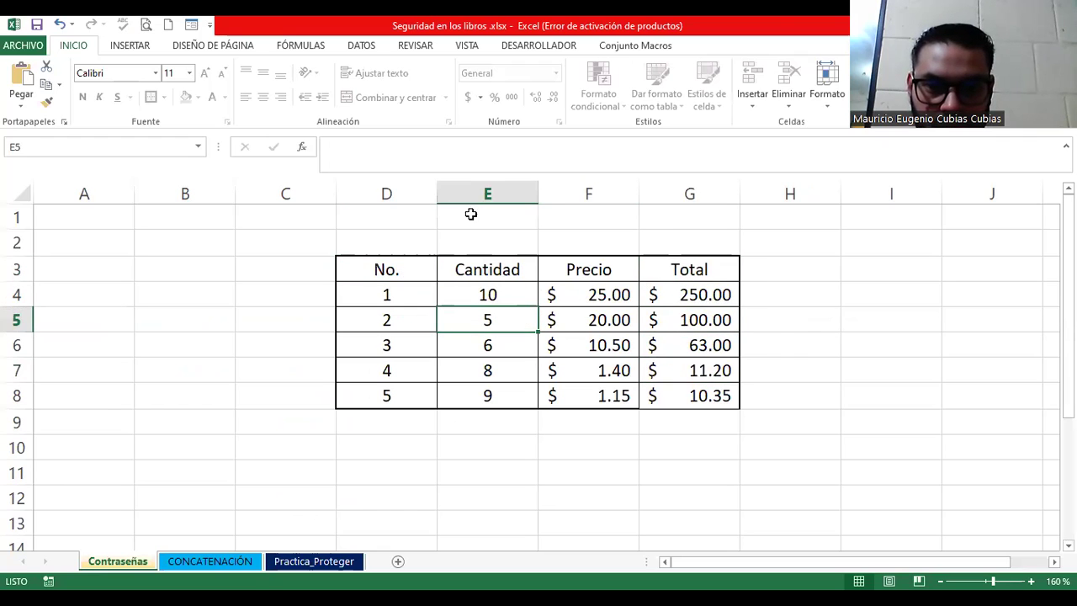
{"action": "left_click", "coordinate": [417, 45]}
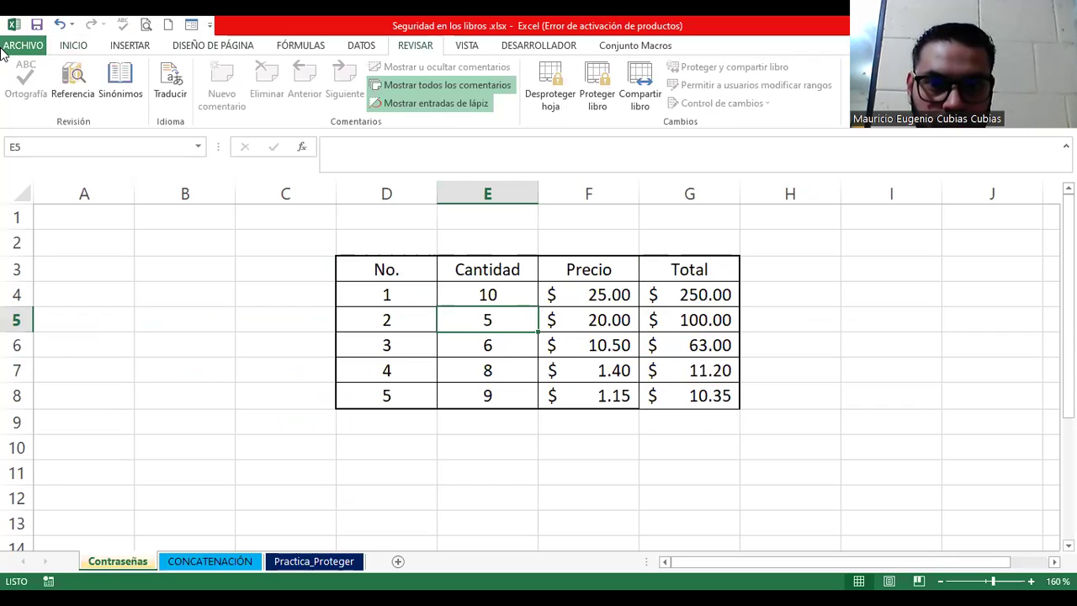
{"action": "left_click", "coordinate": [553, 81]}
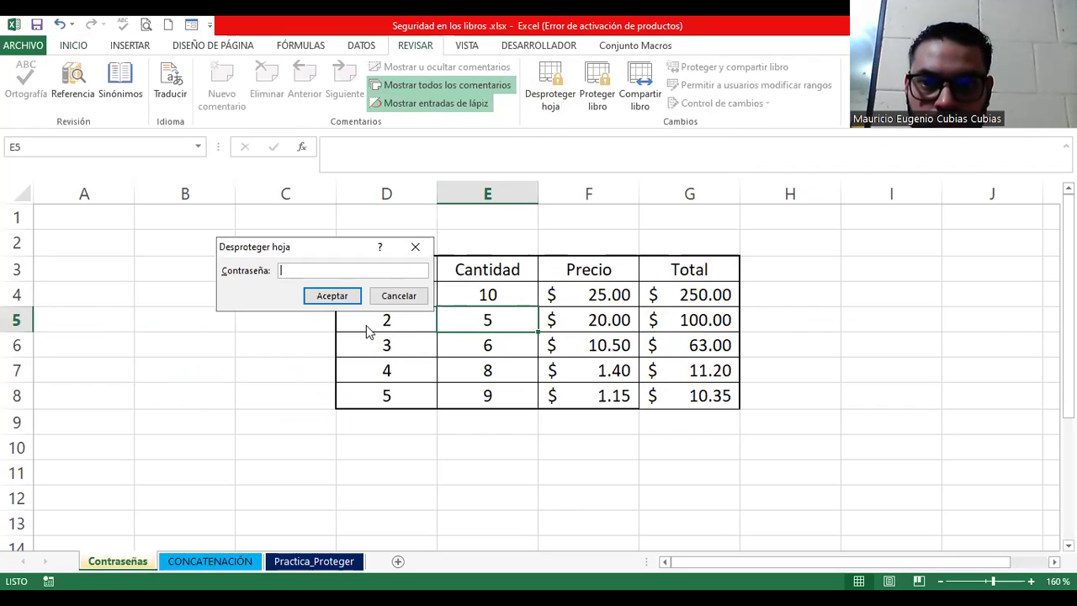
{"action": "left_click", "coordinate": [345, 296]}
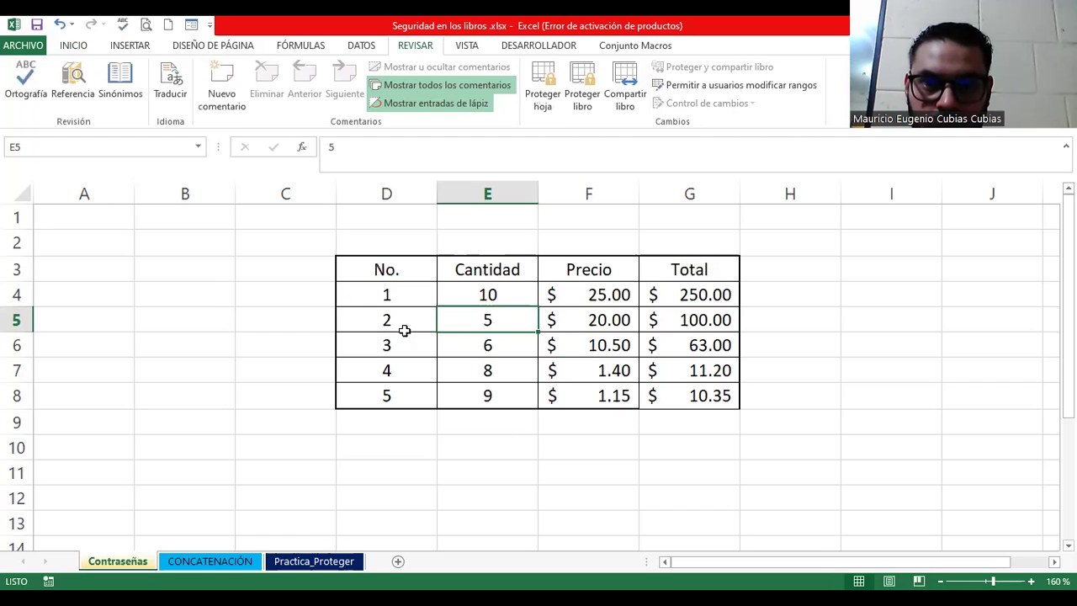
- Select table cells to confirm contents show again, ending on Precio 10.50 in F6
{"action": "left_click", "coordinate": [594, 314]}
{"action": "left_click", "coordinate": [614, 301]}
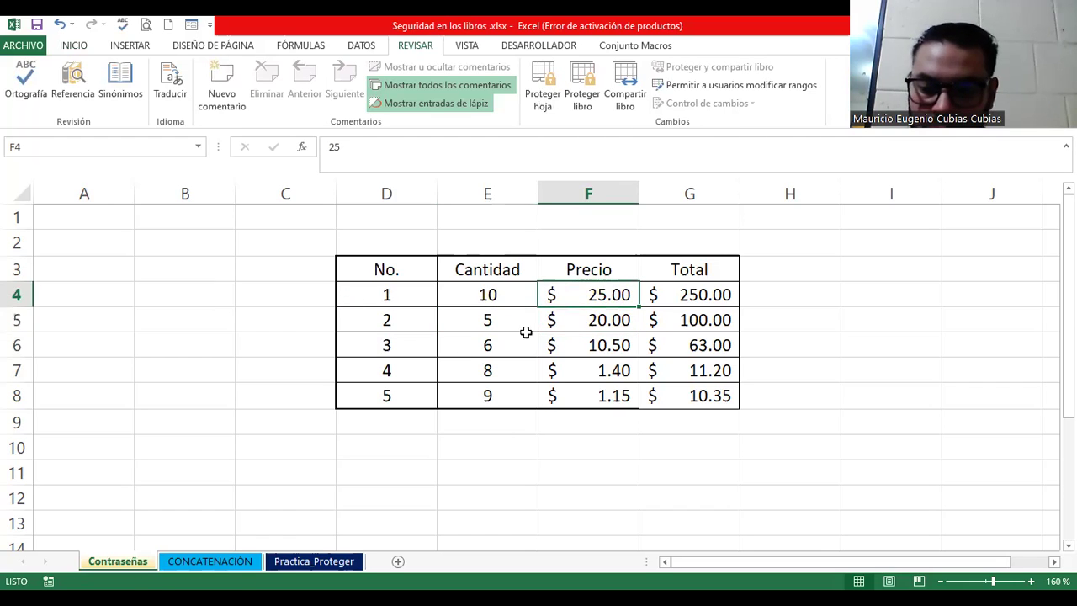
{"action": "left_click", "coordinate": [526, 334]}
{"action": "left_click", "coordinate": [365, 300]}
{"action": "left_click", "coordinate": [375, 345]}
{"action": "left_click", "coordinate": [581, 345]}
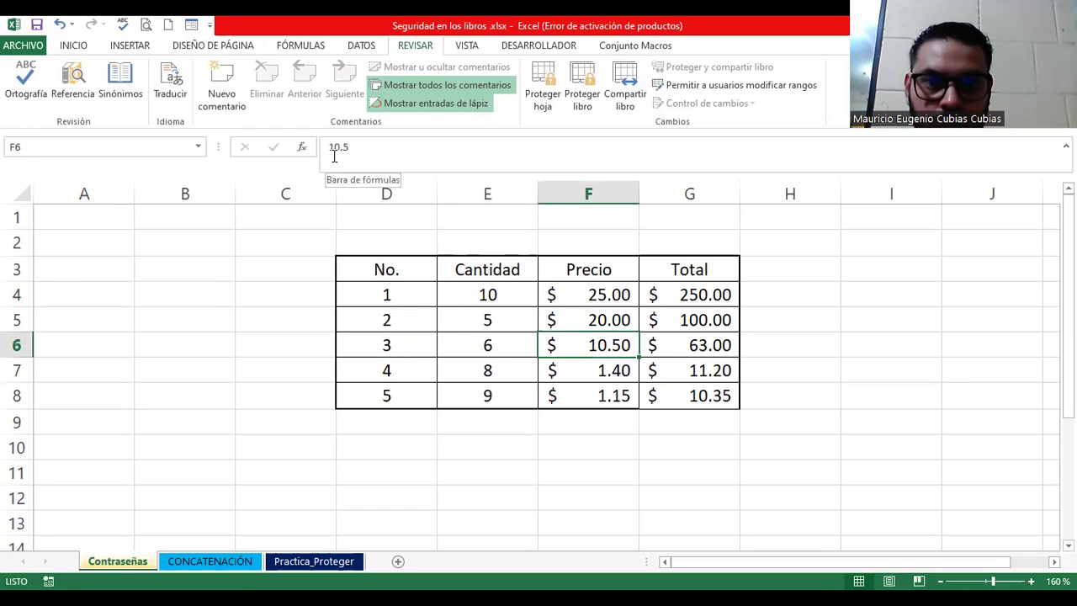
- Switch from the INICIO ribbon to the INSERTAR ribbon
{"action": "left_click", "coordinate": [73, 46]}
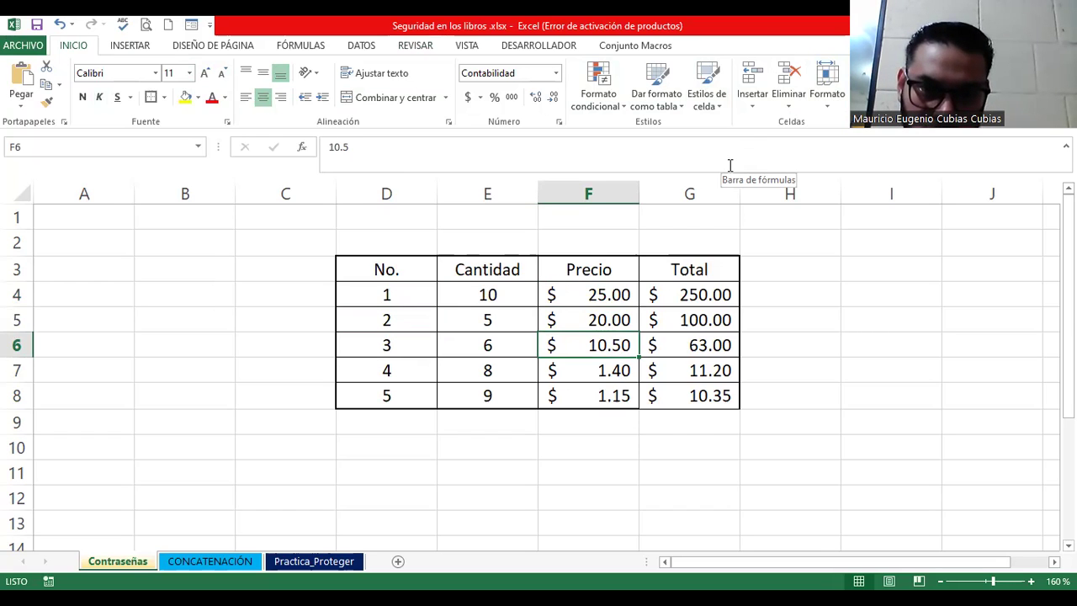
{"action": "left_click", "coordinate": [130, 47]}
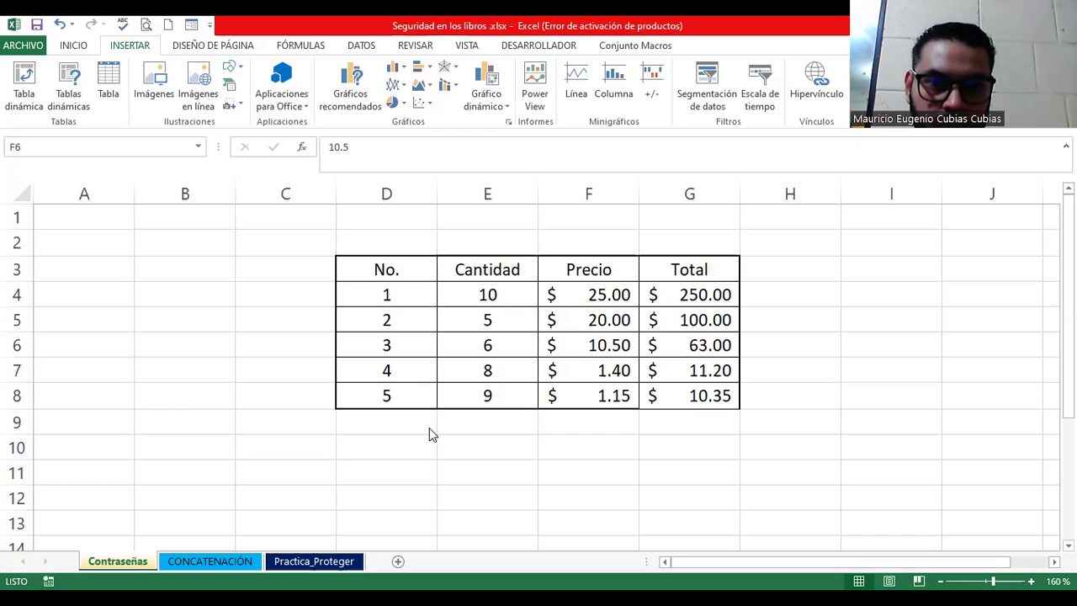
- Change Cantidad in E4 from 10 to 100 and enter 33 in E5
{"action": "left_click", "coordinate": [490, 299]}
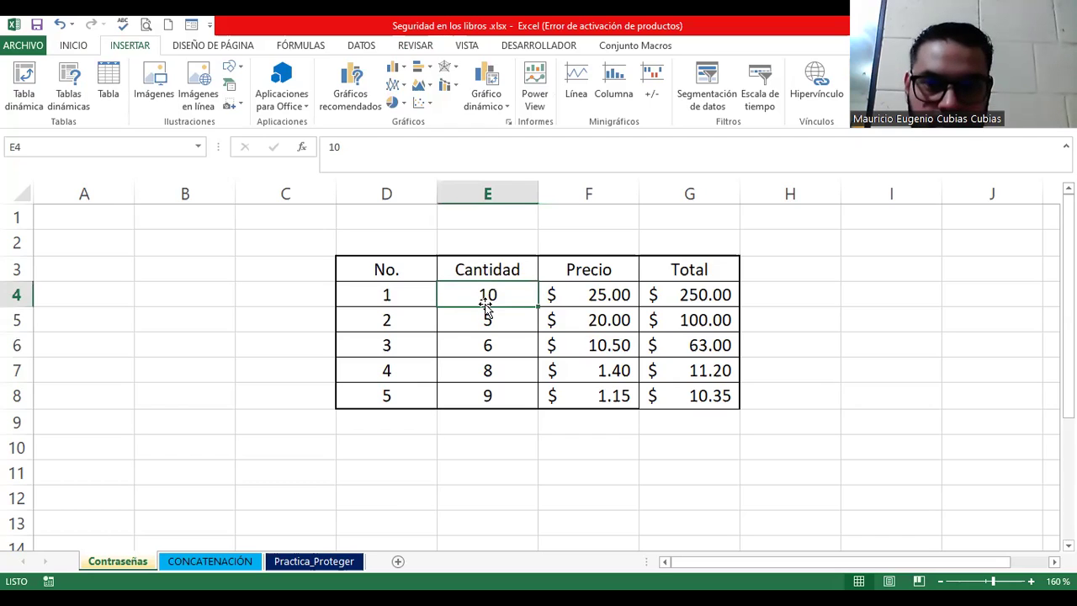
{"action": "double_click", "coordinate": [486, 305]}
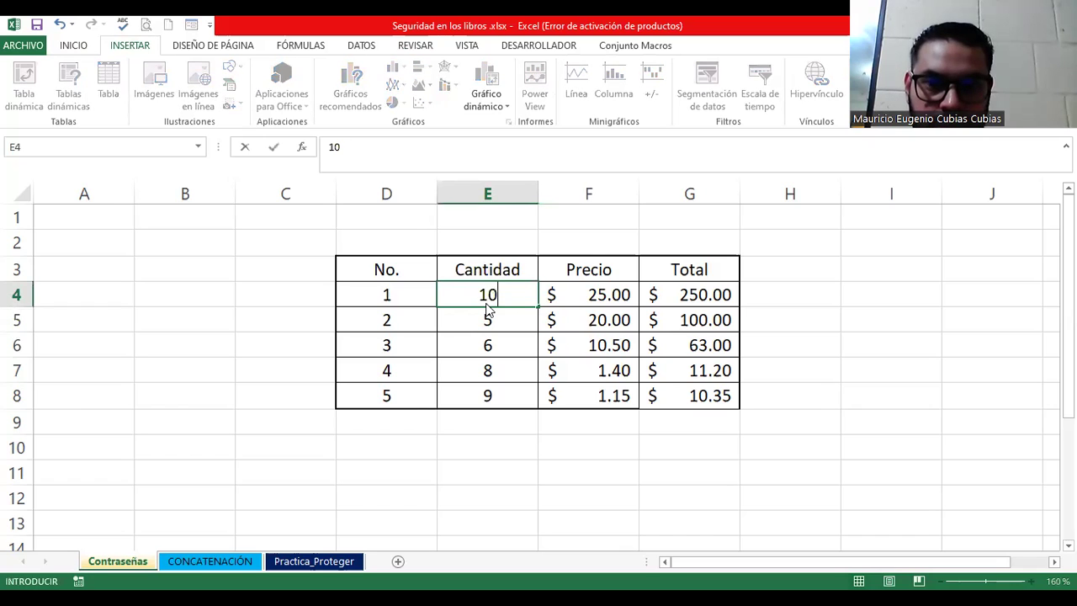
{"action": "type", "text": "0"}
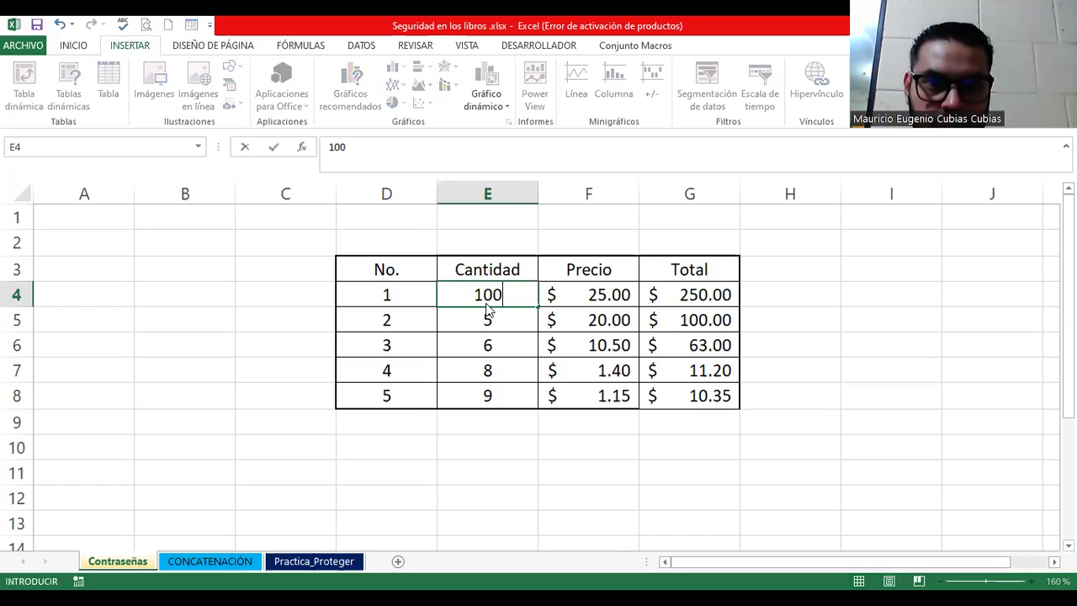
{"action": "key", "text": "Return"}
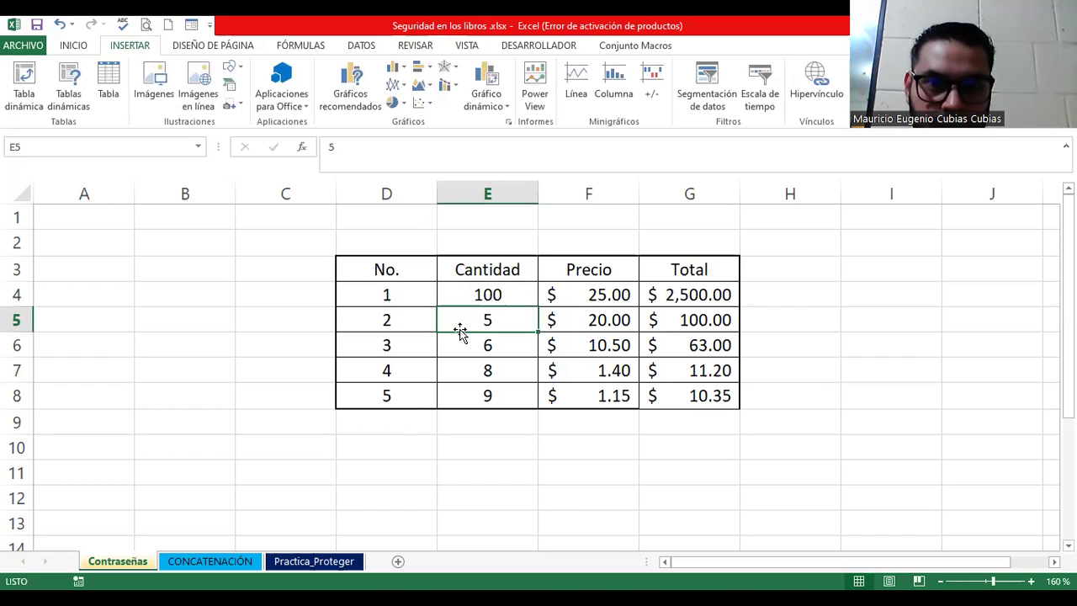
{"action": "type", "text": "33"}
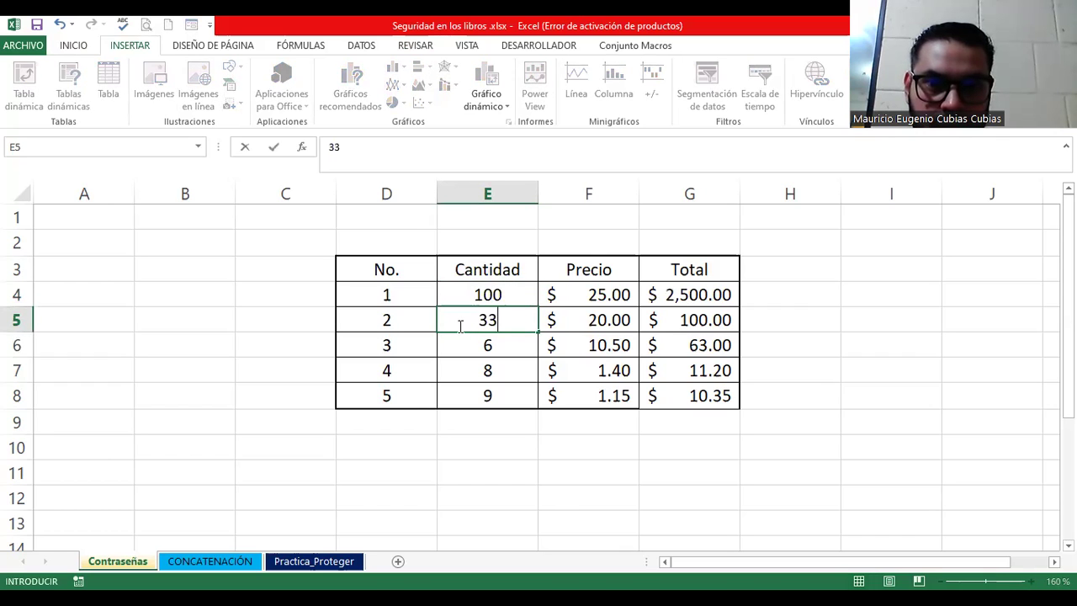
{"action": "key", "text": "Return"}
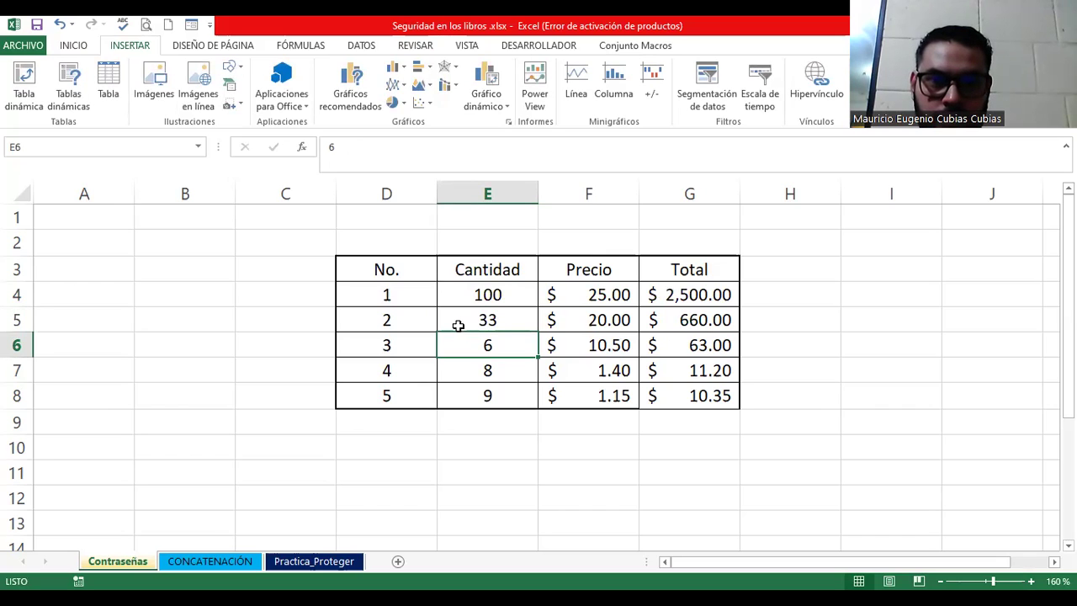
{"action": "left_click", "coordinate": [253, 296]}
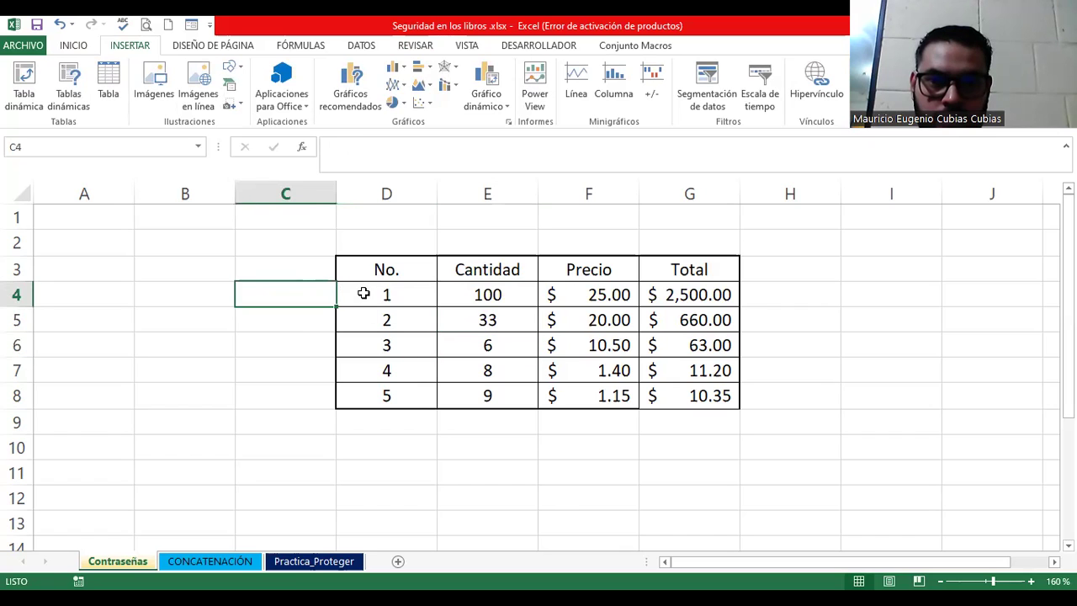
{"action": "left_click", "coordinate": [513, 322]}
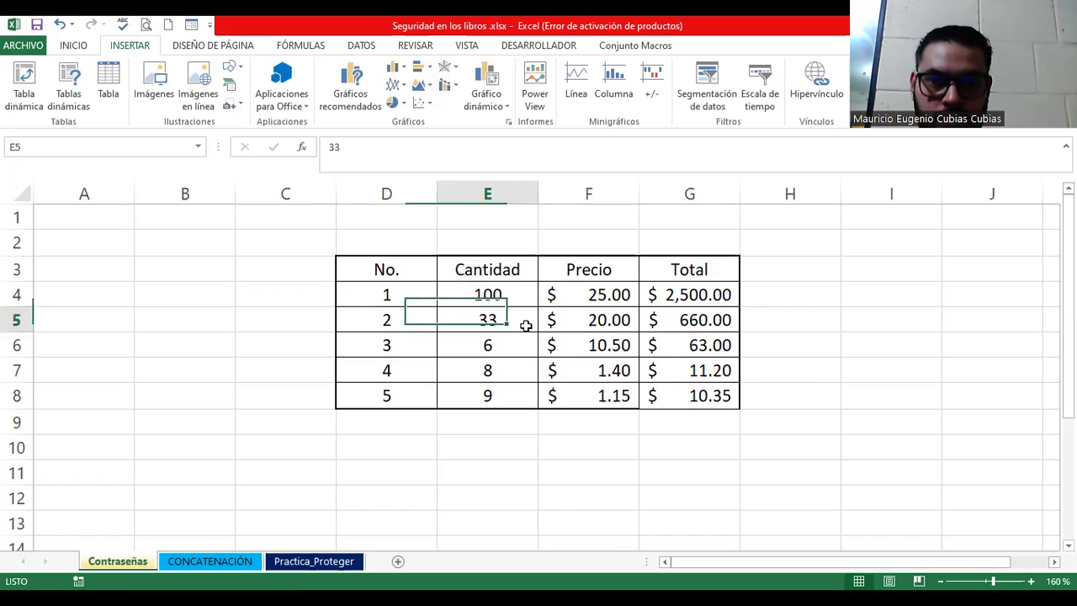
- Show the Revisar protection tools and select cells, column B and rows 2 and 4 of the table
{"action": "left_click", "coordinate": [418, 46]}
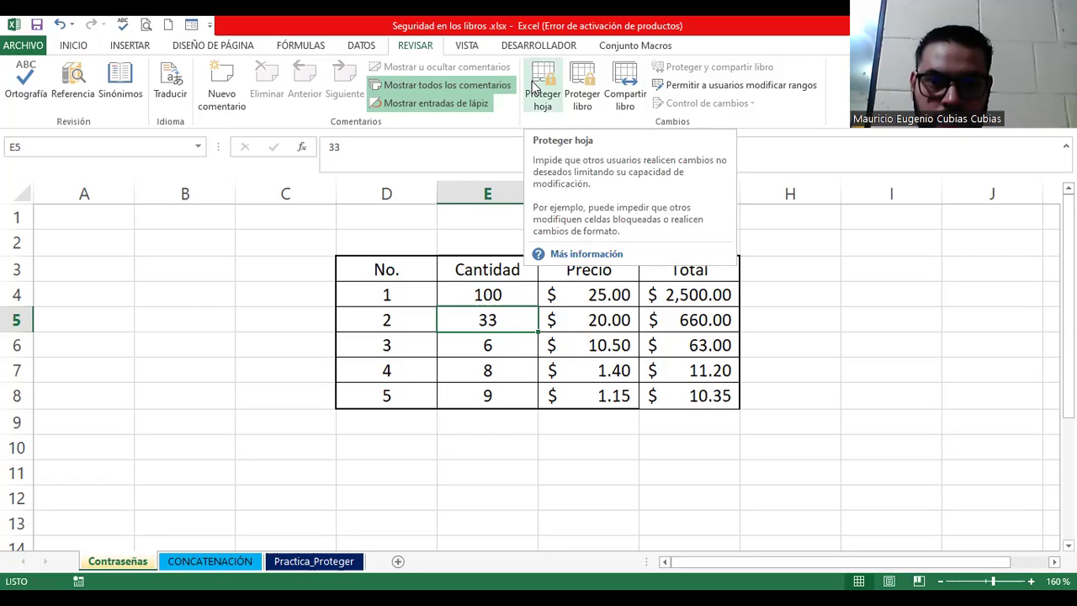
{"action": "left_click", "coordinate": [488, 296]}
{"action": "left_click", "coordinate": [402, 296]}
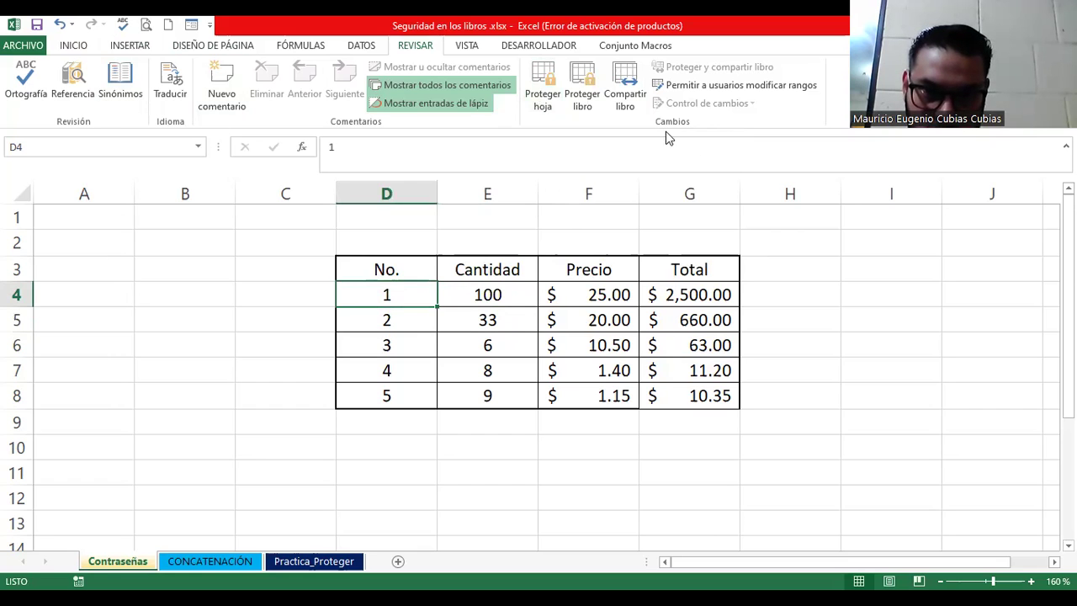
{"action": "left_click", "coordinate": [185, 193]}
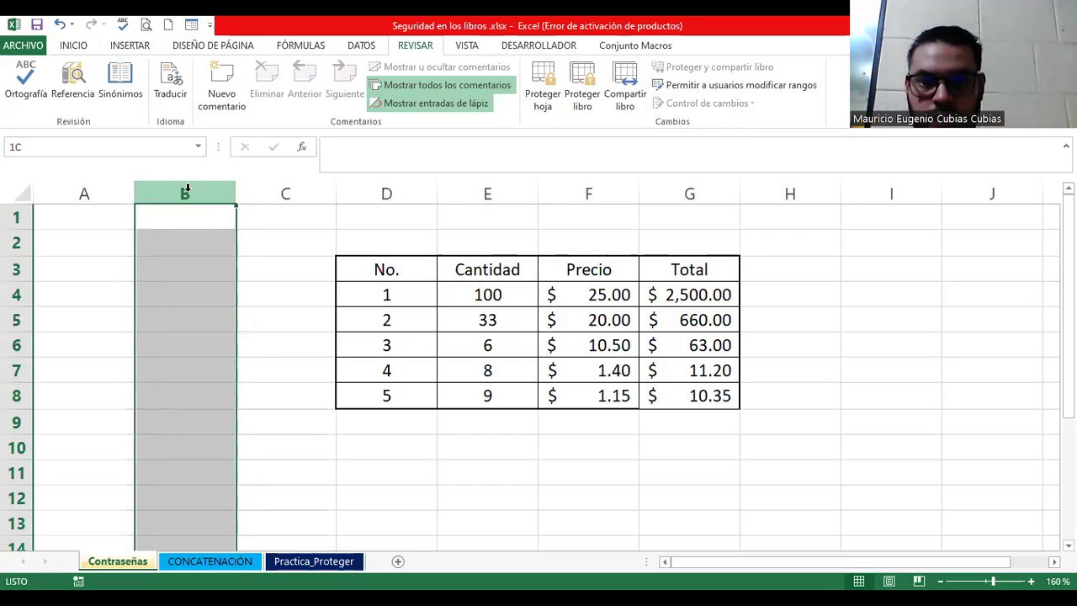
{"action": "left_click", "coordinate": [18, 243]}
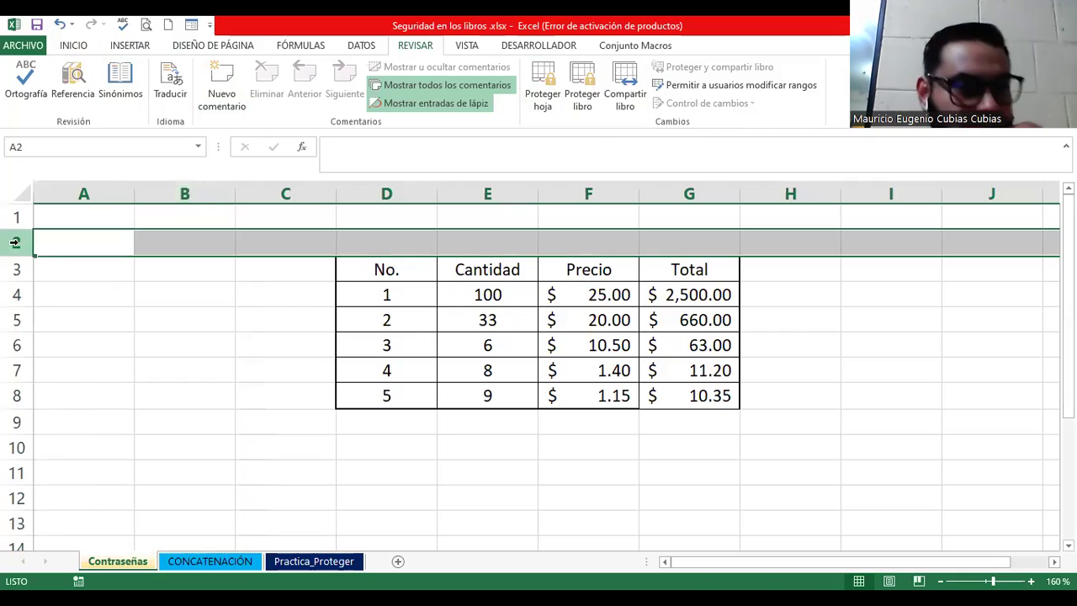
{"action": "left_click", "coordinate": [19, 295]}
{"action": "left_click", "coordinate": [38, 348]}
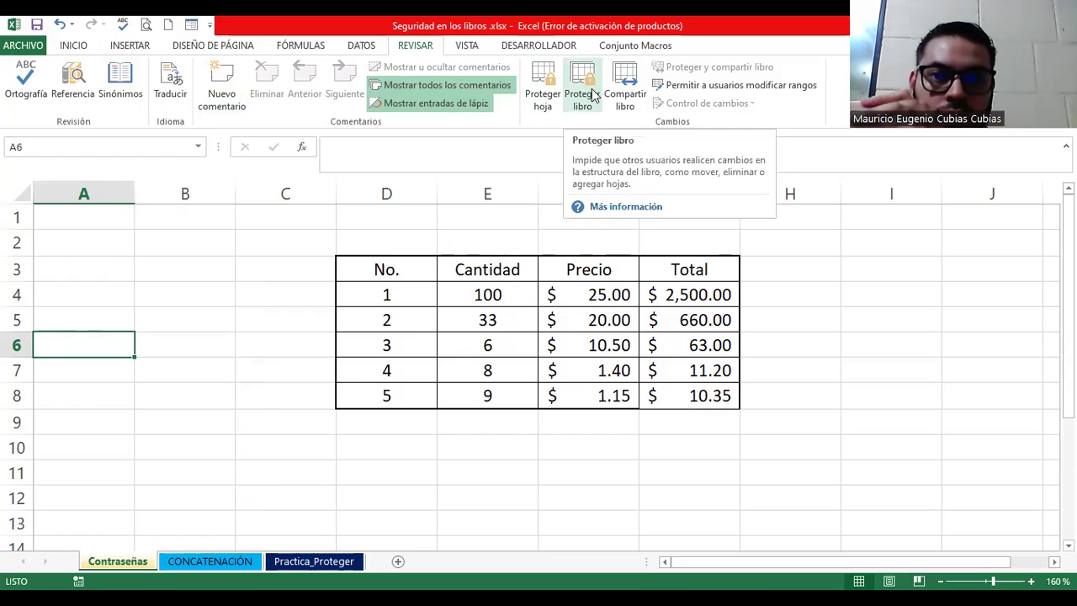
- View the workbook's Información page and its Proteger libro options, then close the list
{"action": "left_click", "coordinate": [17, 43]}
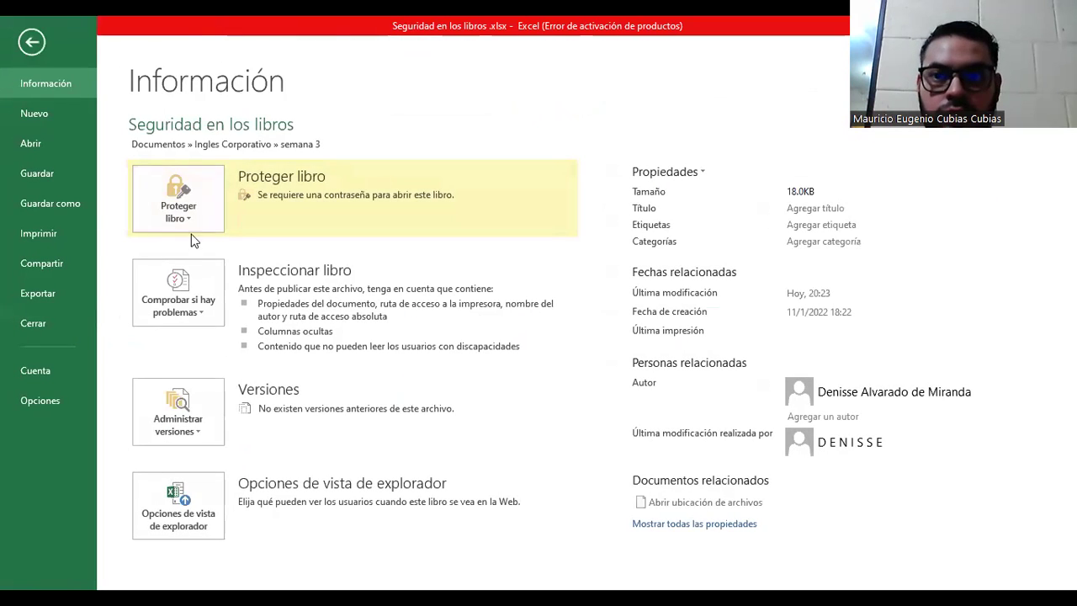
{"action": "left_click", "coordinate": [206, 215]}
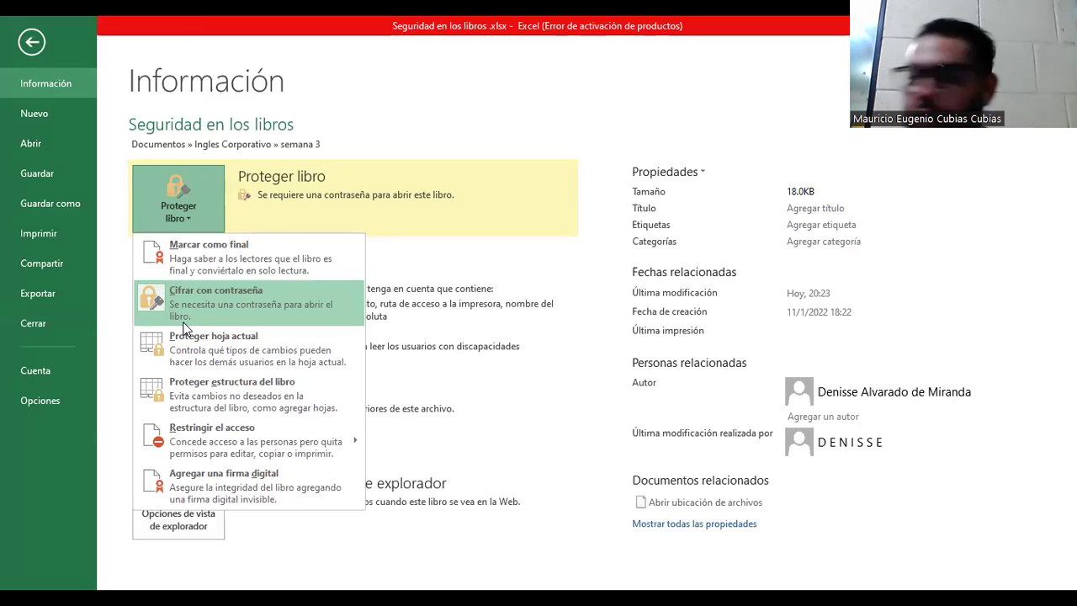
{"action": "left_click", "coordinate": [526, 503]}
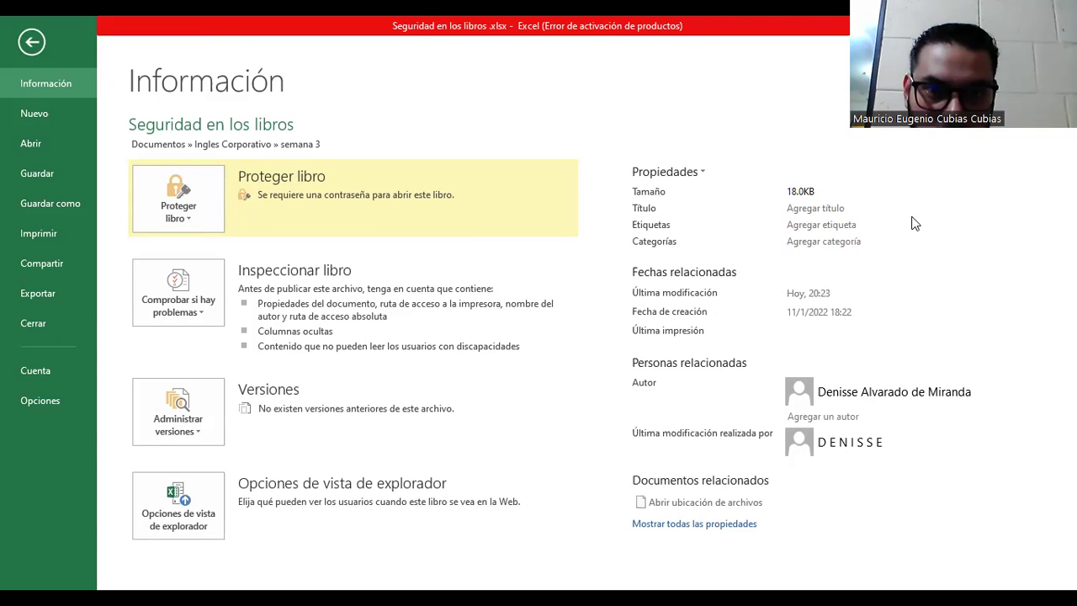
- Return from the file information page to the Validación 4 worksheet
{"action": "left_click", "coordinate": [31, 41]}
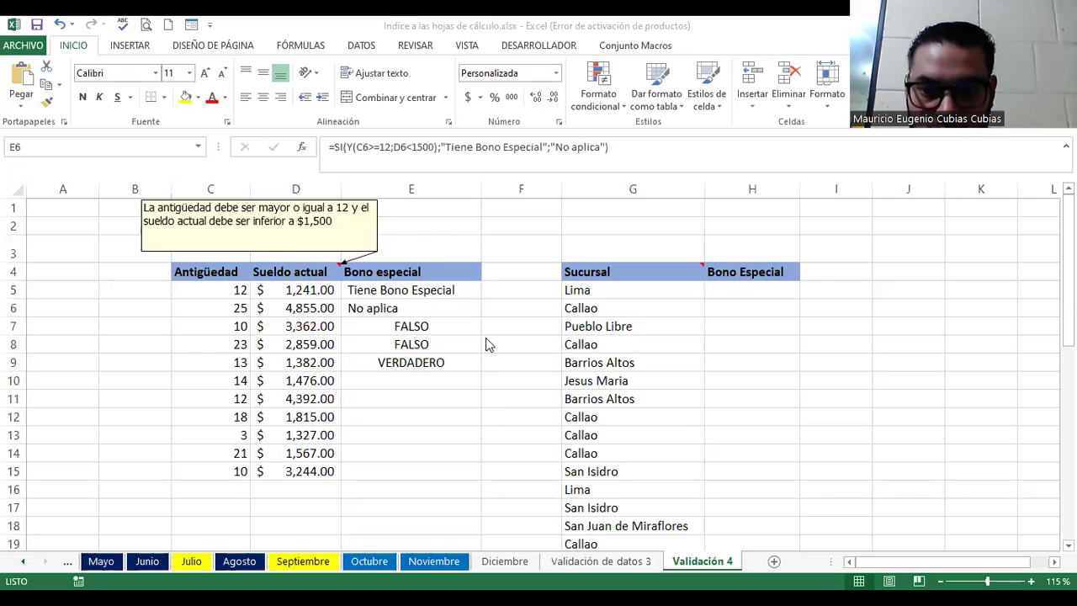
- Check the VERDADERO result in E9, then reselect the bonus formula cell E5
{"action": "left_click", "coordinate": [433, 361]}
{"action": "left_click", "coordinate": [384, 289]}
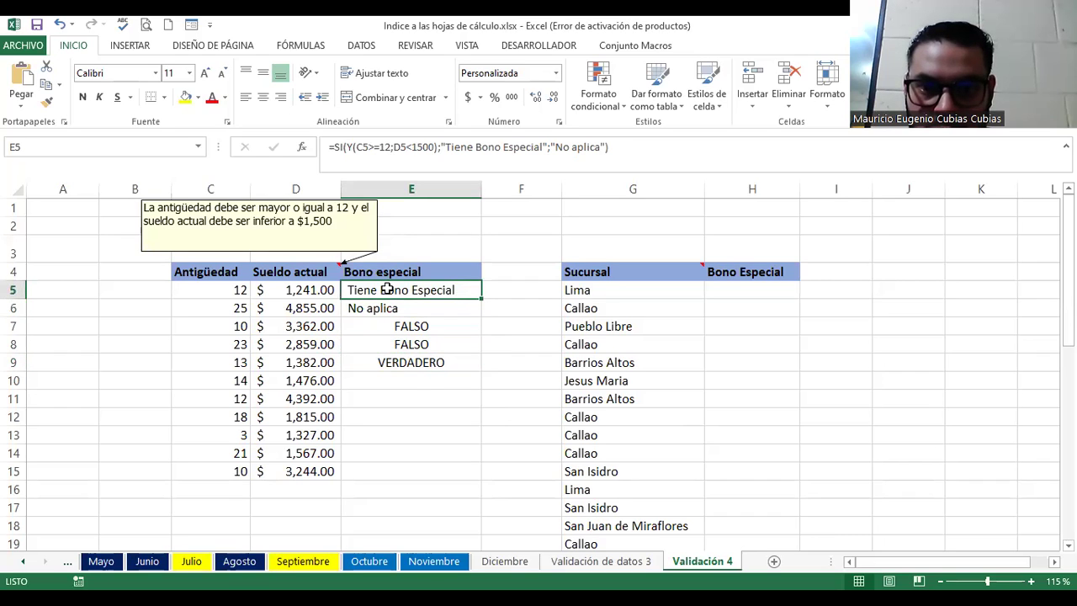
{"action": "key", "text": "shift+Down"}
{"action": "key", "text": "shift+Down"}
{"action": "key", "text": "shift+Down"}
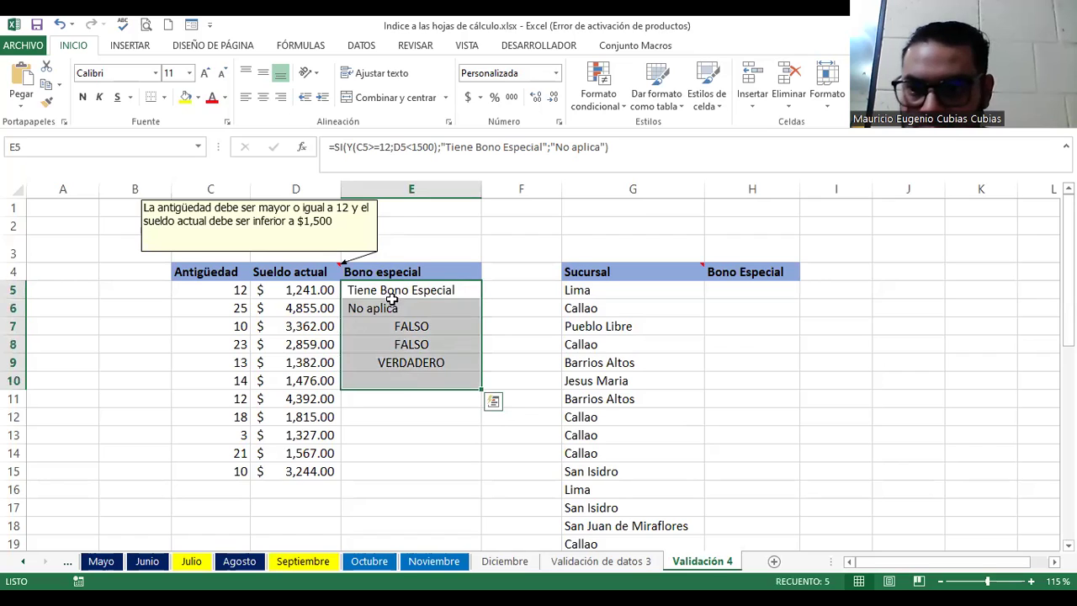
{"action": "left_click", "coordinate": [397, 289]}
- Highlight the C5>=12 and D5<1500 conditions in E5's formula and commit it unchanged
{"action": "double_click", "coordinate": [397, 289]}
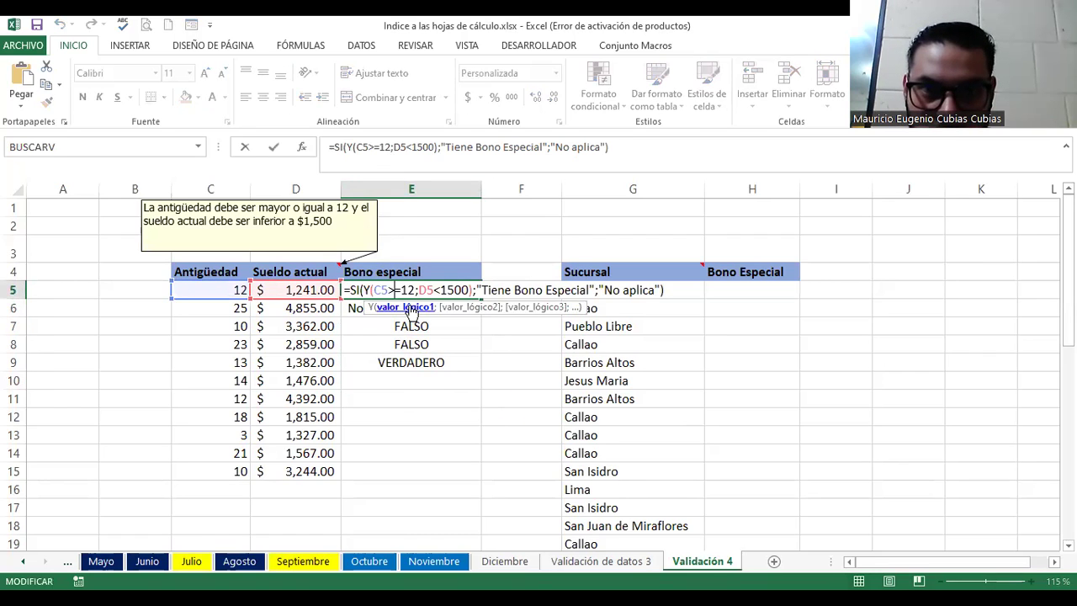
{"action": "left_click_drag", "start_coordinate": [366, 289], "coordinate": [470, 291]}
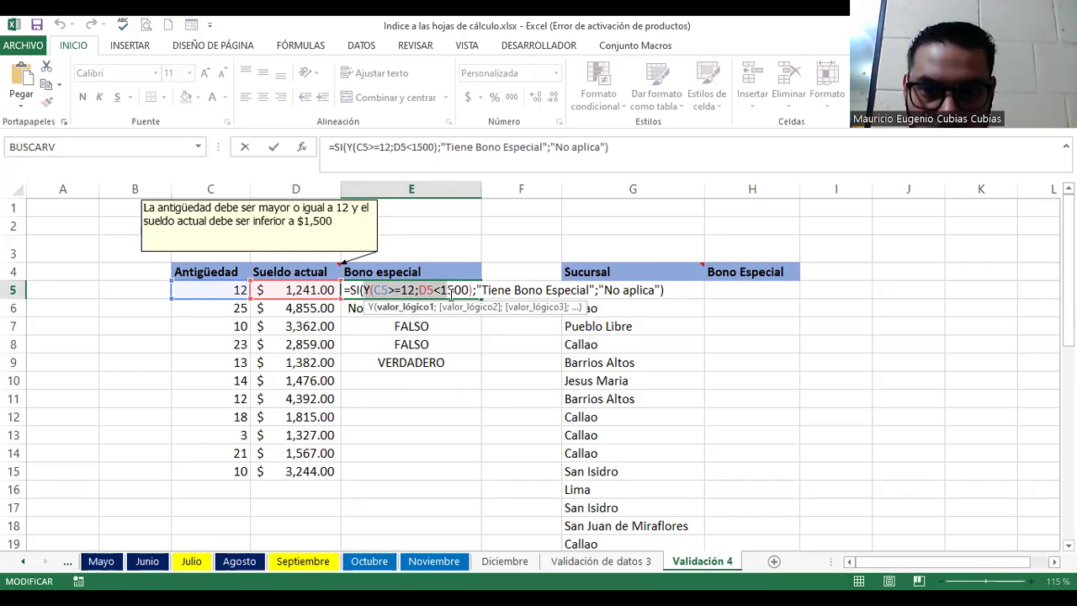
{"action": "left_click", "coordinate": [380, 291]}
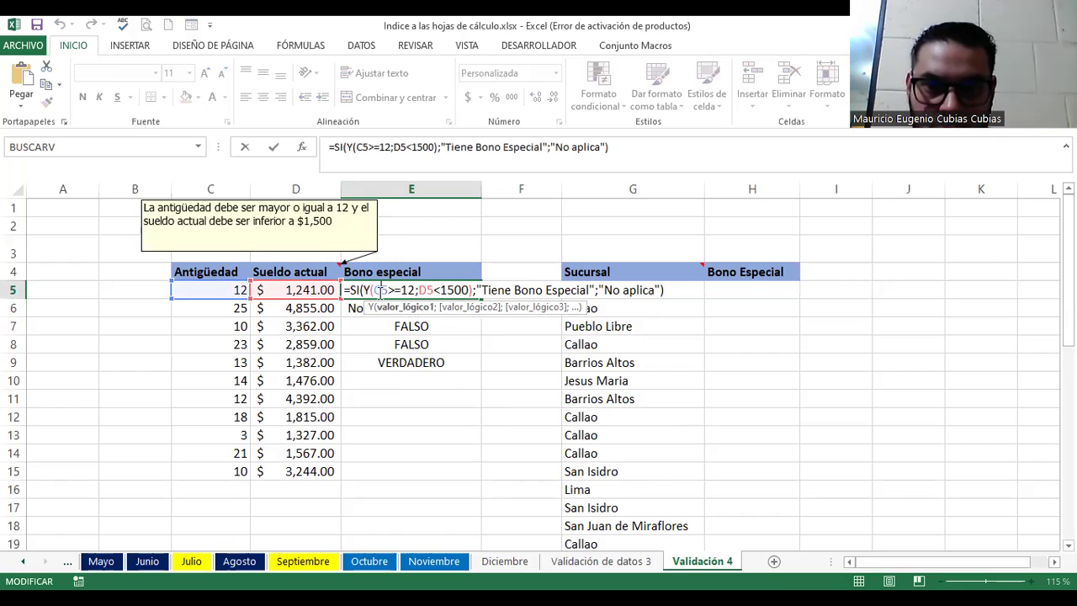
{"action": "left_click_drag", "start_coordinate": [374, 291], "coordinate": [412, 291]}
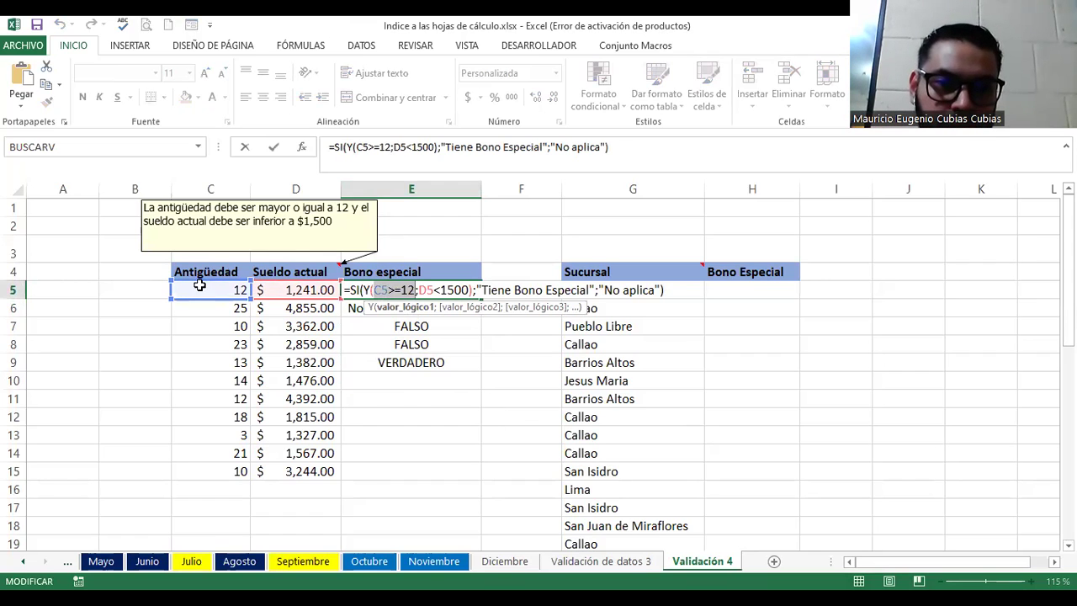
{"action": "left_click", "coordinate": [430, 289]}
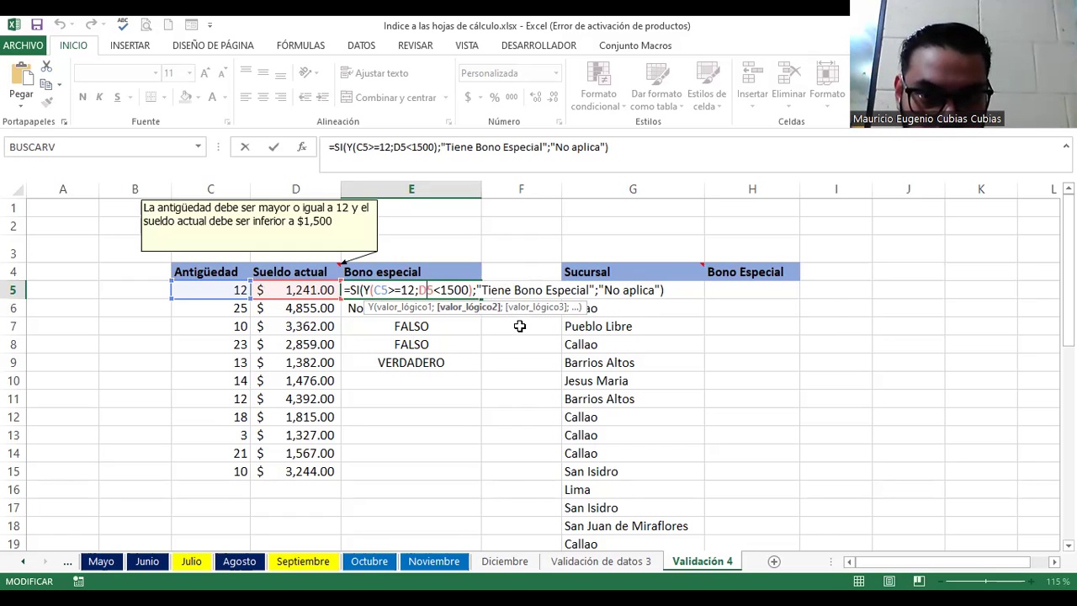
{"action": "key", "text": "Return"}
{"action": "left_click", "coordinate": [448, 325]}
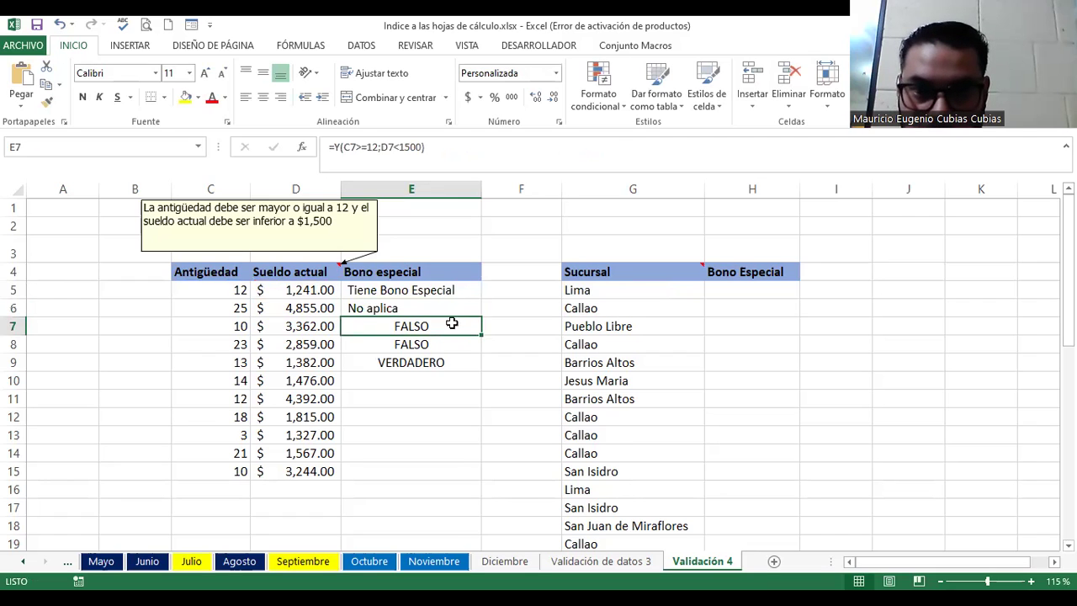
{"action": "left_click", "coordinate": [444, 342]}
{"action": "double_click", "coordinate": [439, 328]}
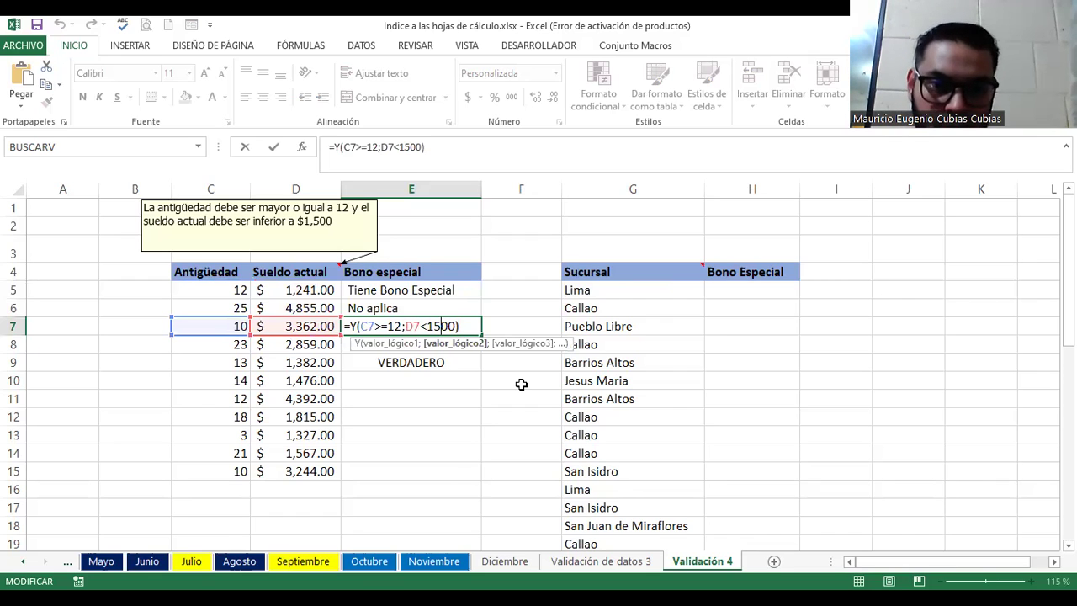
{"action": "key", "text": "Return"}
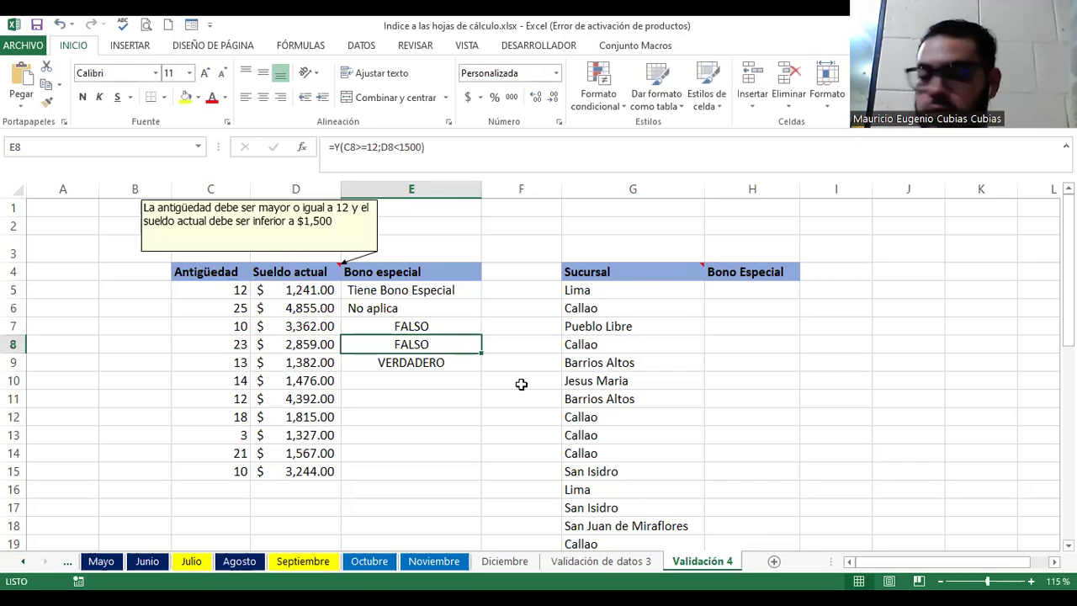
{"action": "key", "text": "Up"}
{"action": "key", "text": "Down"}
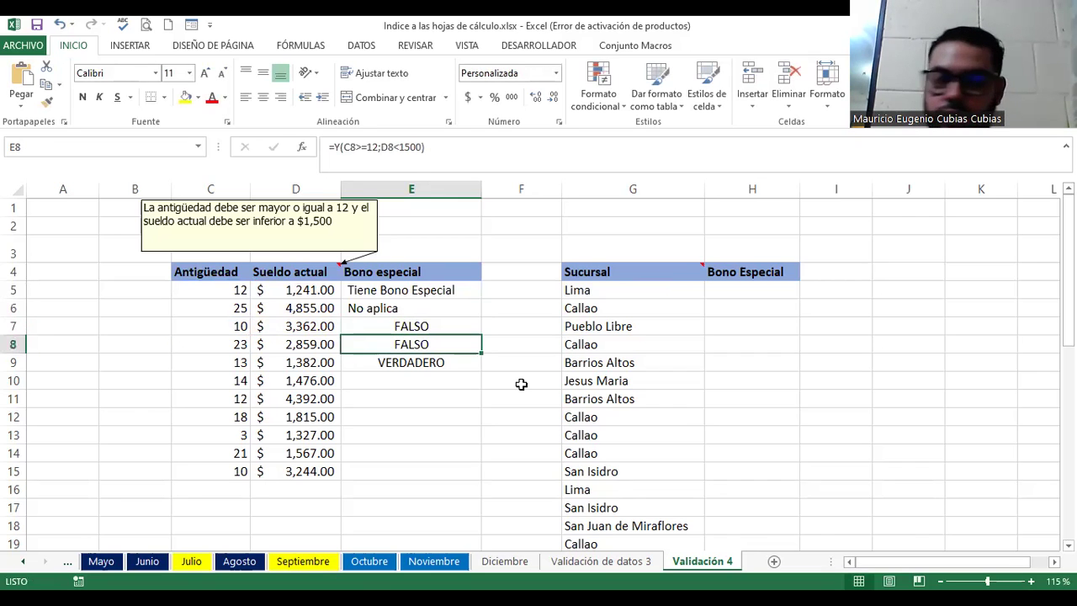
{"action": "key", "text": "Down"}
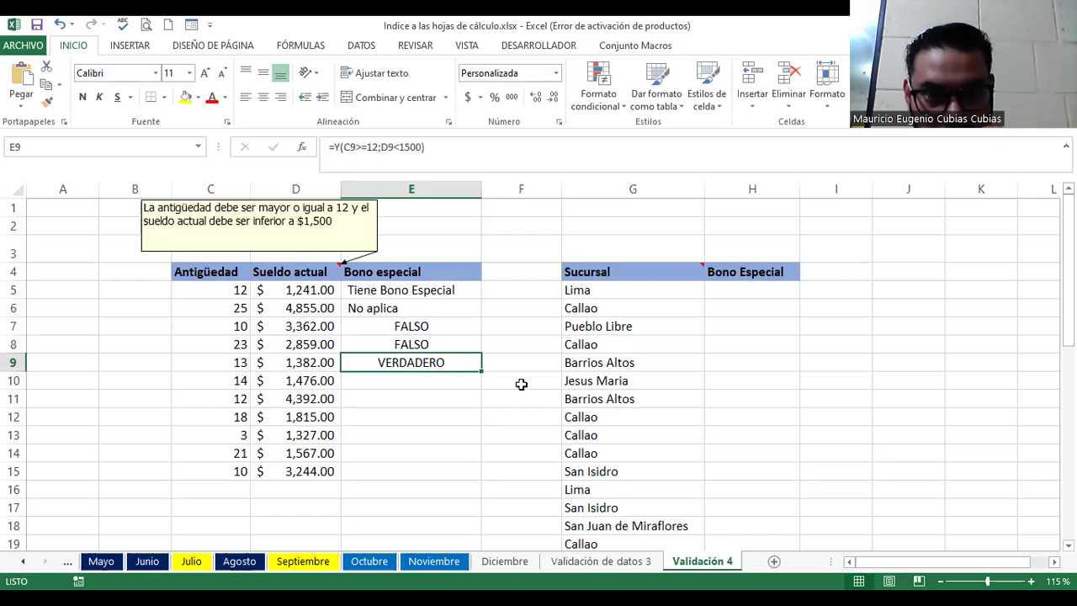
{"action": "left_click", "coordinate": [387, 289]}
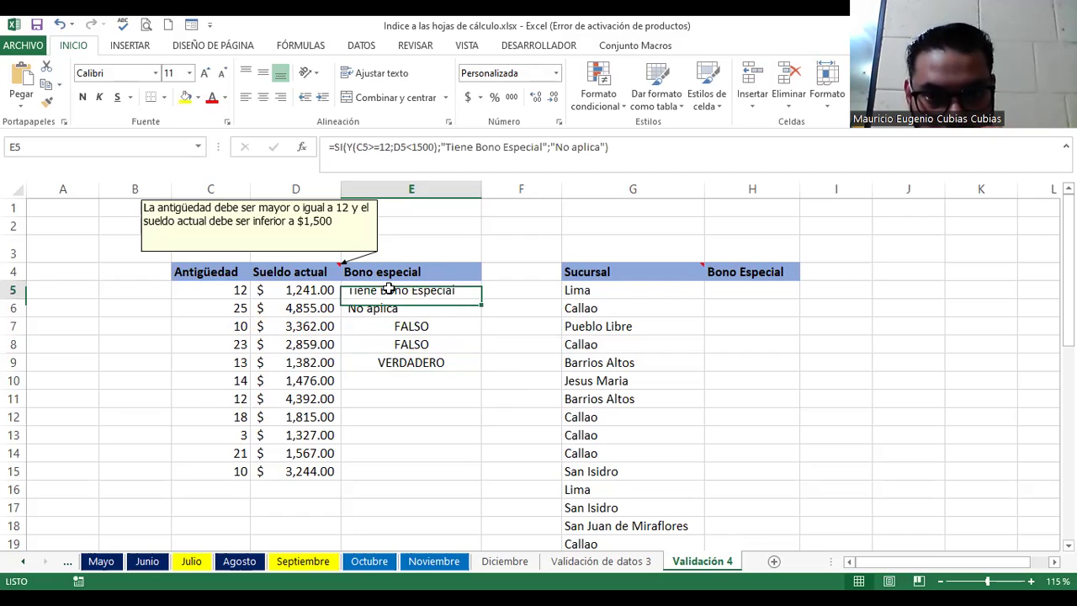
{"action": "double_click", "coordinate": [388, 289]}
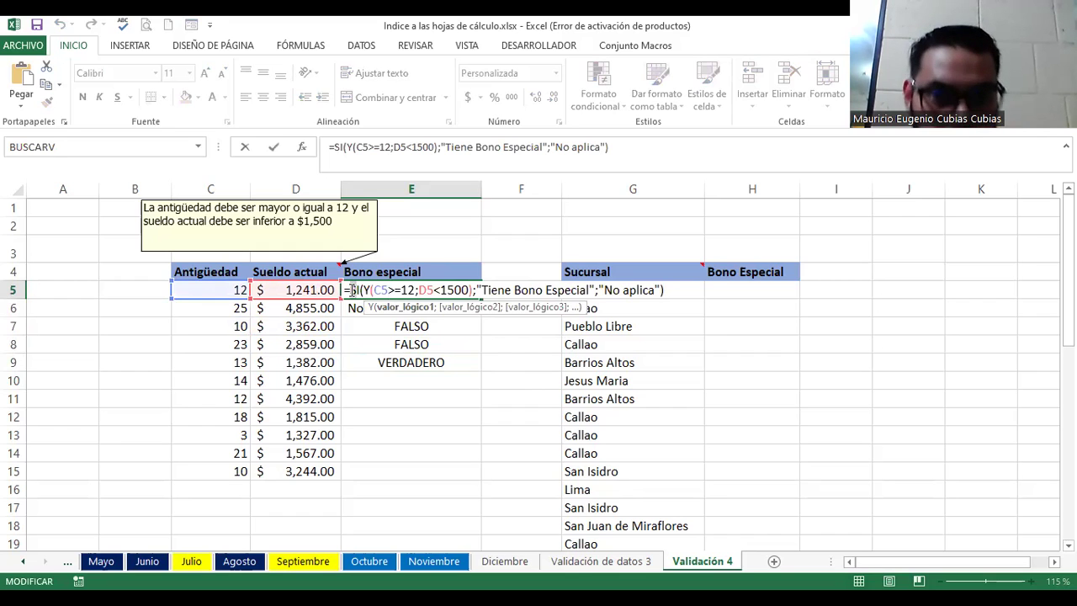
{"action": "left_click_drag", "start_coordinate": [480, 289], "coordinate": [595, 296]}
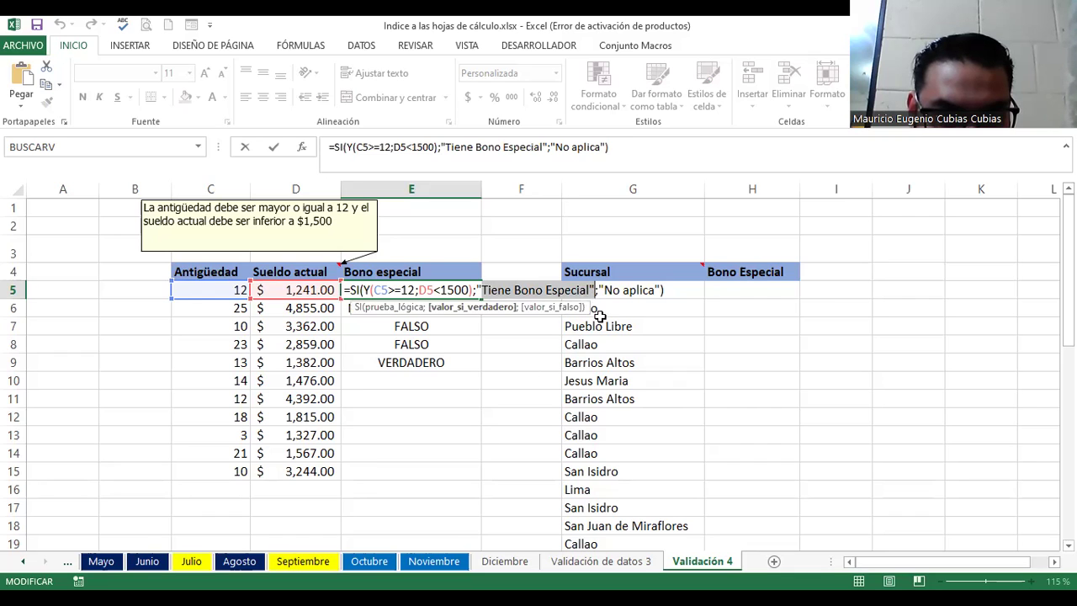
{"action": "left_click_drag", "start_coordinate": [659, 290], "coordinate": [602, 291]}
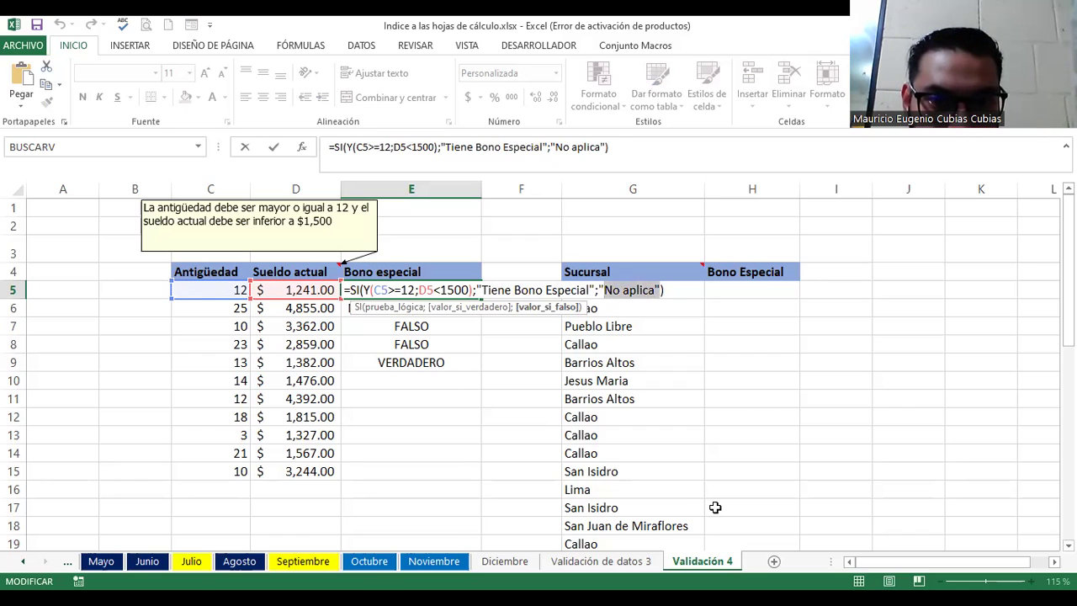
{"action": "key", "text": "Return"}
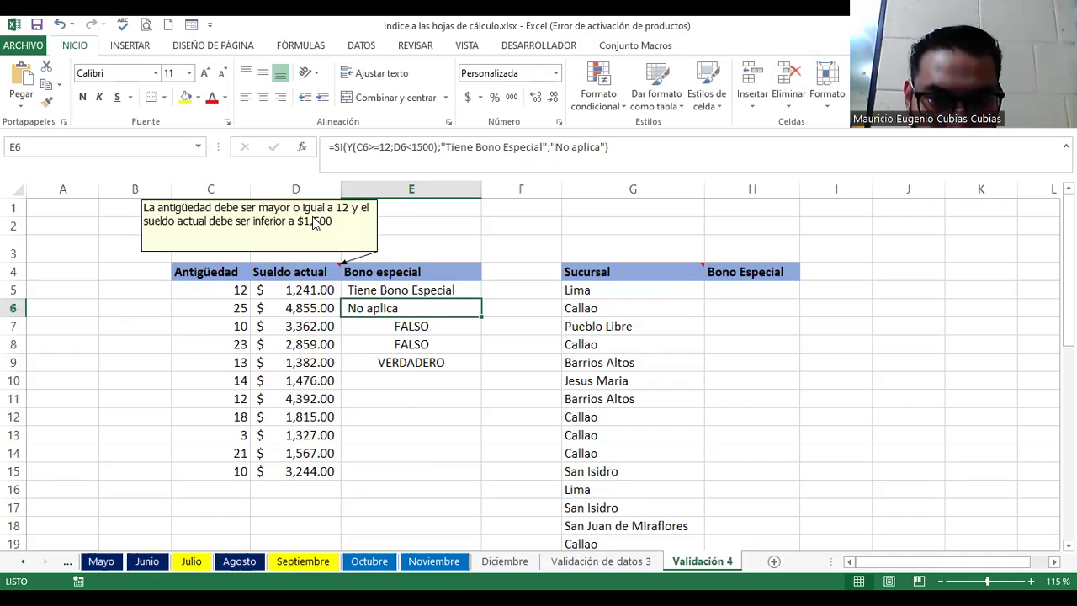
- Rename E4 to 'Bono especial 1' and fill it into F4 as 'Bono especial 2'
{"action": "left_click", "coordinate": [429, 268]}
{"action": "double_click", "coordinate": [462, 277]}
{"action": "type", "text": "1"}
{"action": "key", "text": "Return"}
{"action": "left_click", "coordinate": [459, 275]}
{"action": "left_click_drag", "start_coordinate": [480, 280], "coordinate": [542, 288]}
- Insert a blank column before the Sucursal column
{"action": "left_click", "coordinate": [564, 278]}
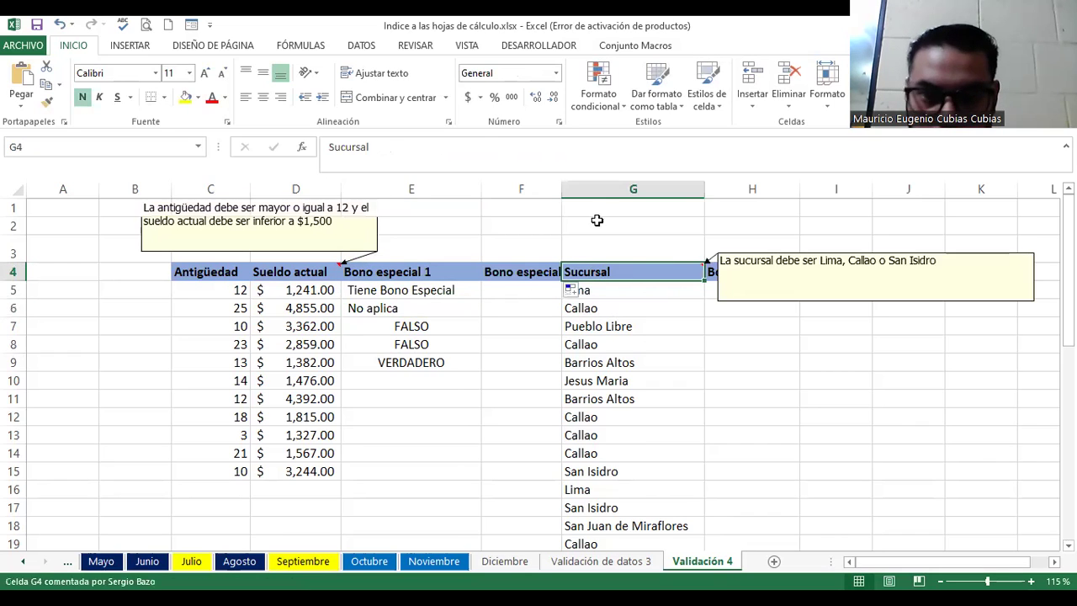
{"action": "left_click", "coordinate": [601, 189]}
{"action": "right_click", "coordinate": [600, 189]}
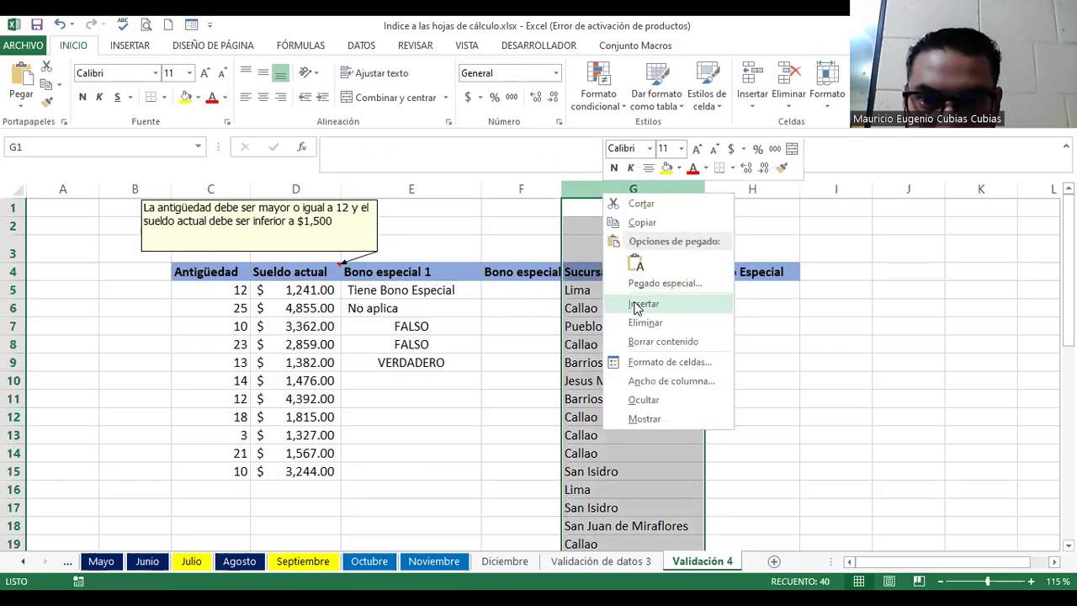
{"action": "left_click", "coordinate": [633, 301]}
- Widen column F and select the Bono especial 2 cells F5:F15
{"action": "left_click", "coordinate": [534, 273]}
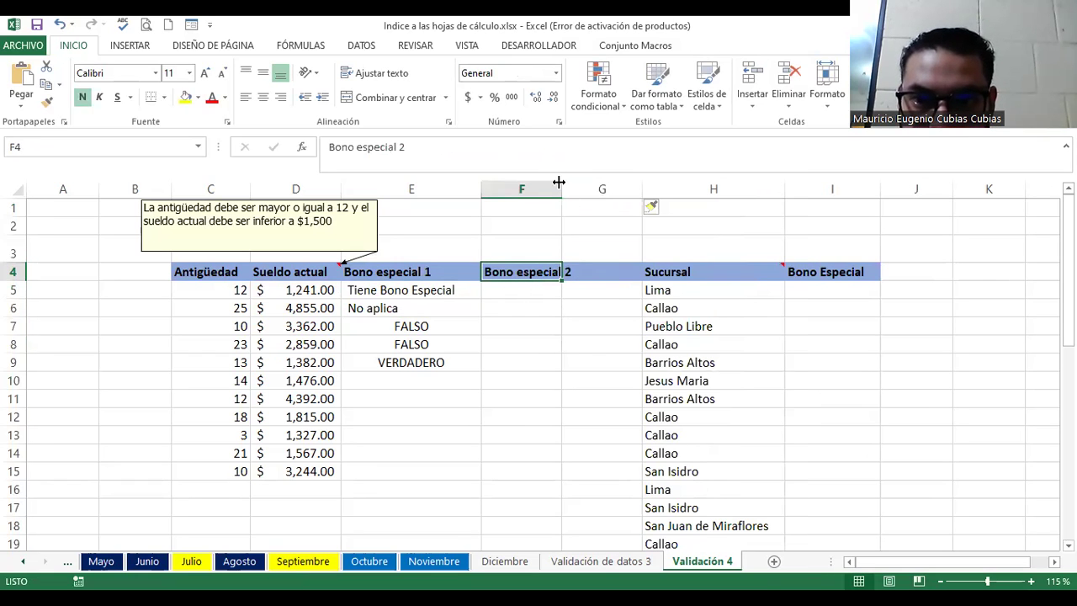
{"action": "left_click_drag", "start_coordinate": [559, 181], "coordinate": [588, 190]}
{"action": "left_click", "coordinate": [539, 291]}
{"action": "left_click_drag", "start_coordinate": [540, 291], "coordinate": [533, 473]}
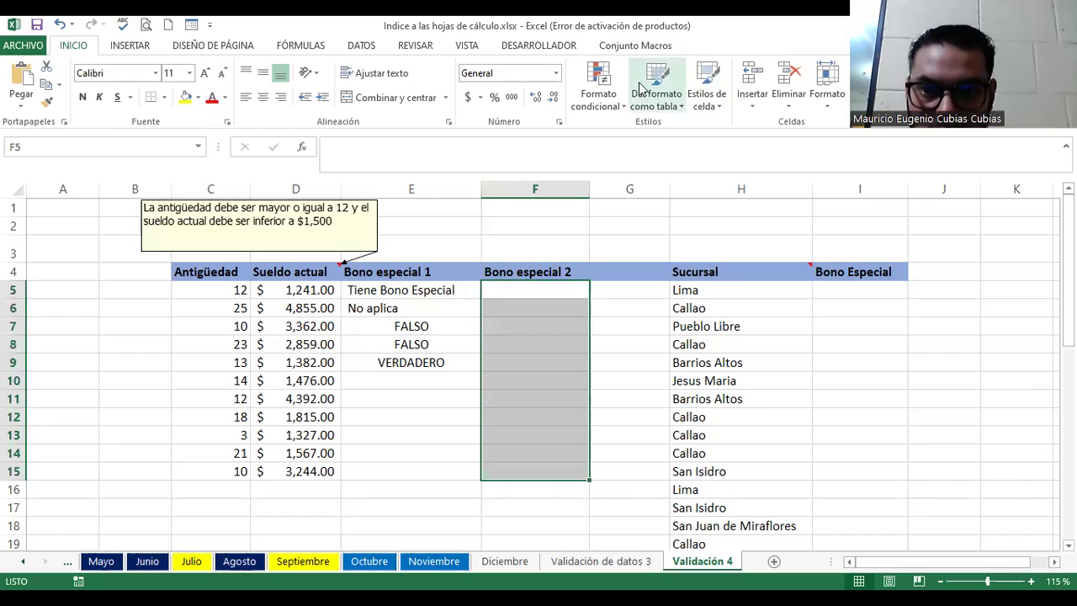
- Open Data Validation for F5:F15 and allow a custom formula rule
{"action": "left_click", "coordinate": [362, 47]}
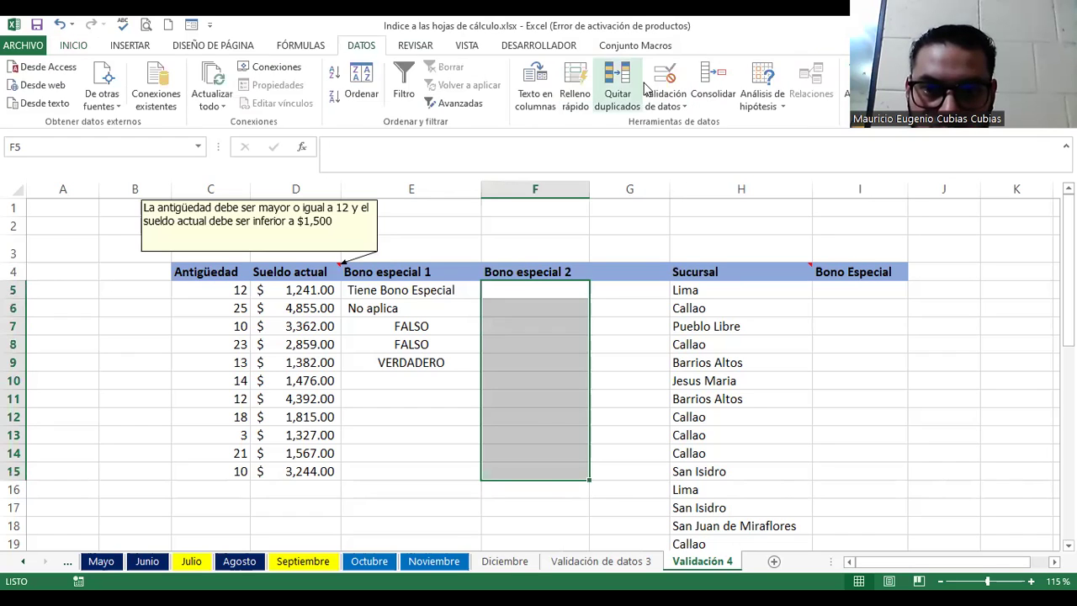
{"action": "left_click", "coordinate": [674, 116]}
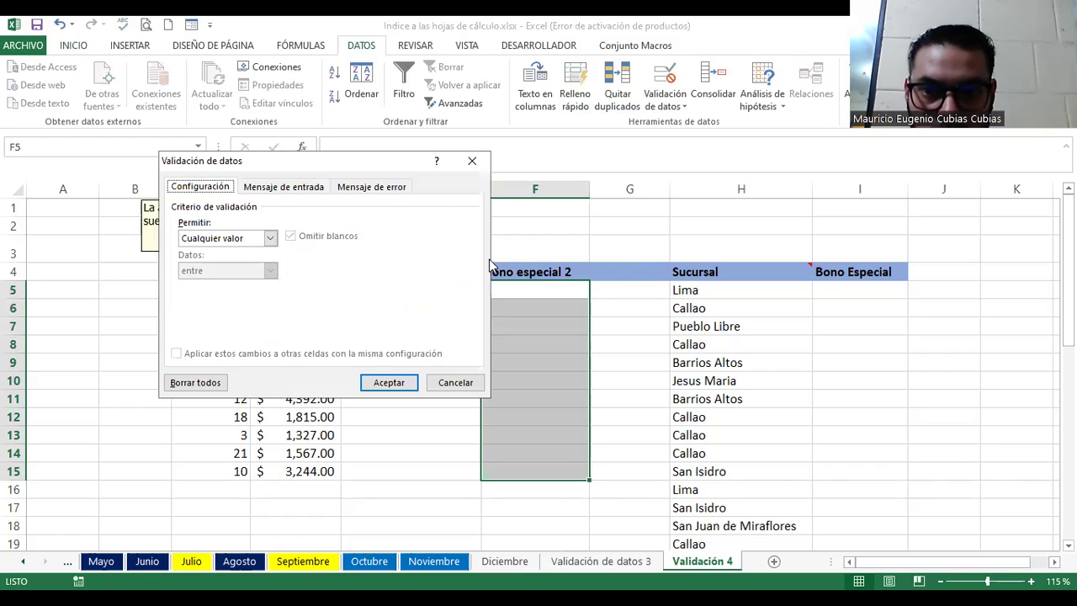
{"action": "left_click_drag", "start_coordinate": [337, 160], "coordinate": [315, 270]}
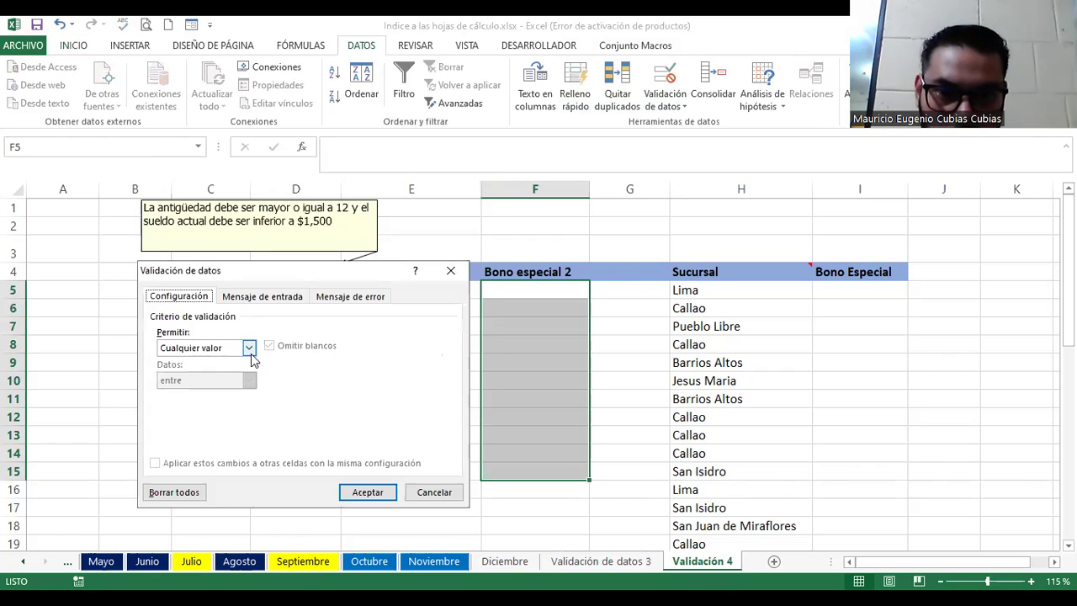
{"action": "left_click", "coordinate": [249, 348]}
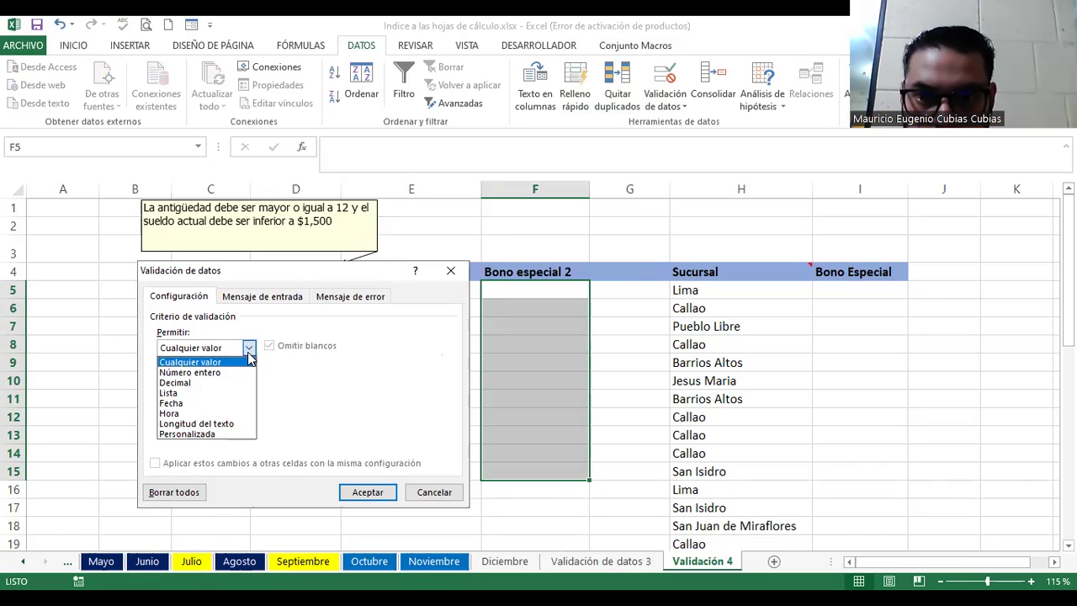
{"action": "left_click", "coordinate": [185, 434]}
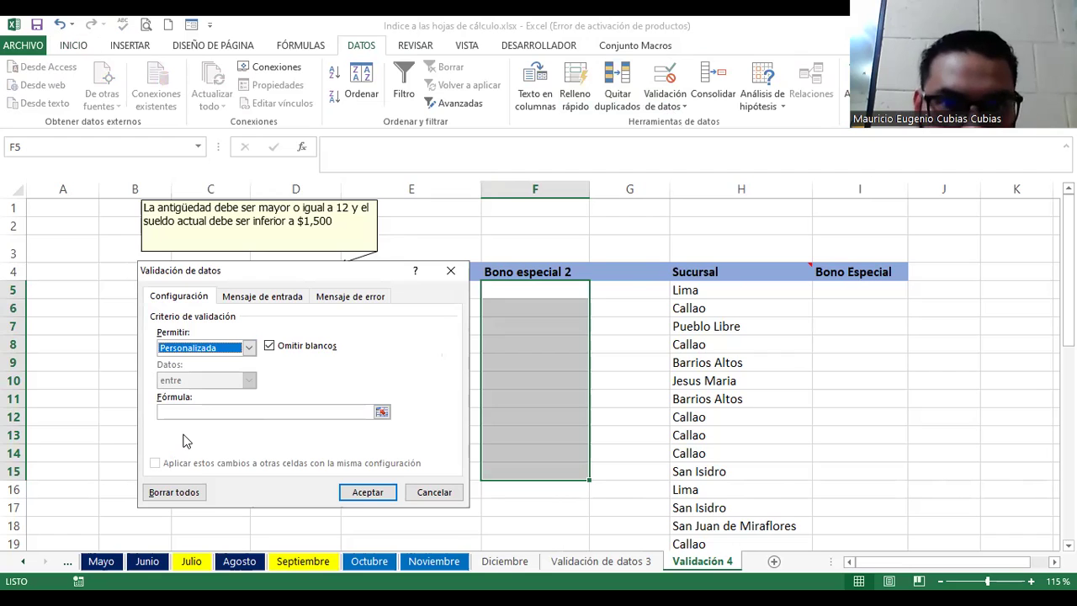
- Enter the validation formula =Y(C5>=12,+D5<1500), referencing C5 and D5
{"action": "left_click", "coordinate": [195, 411]}
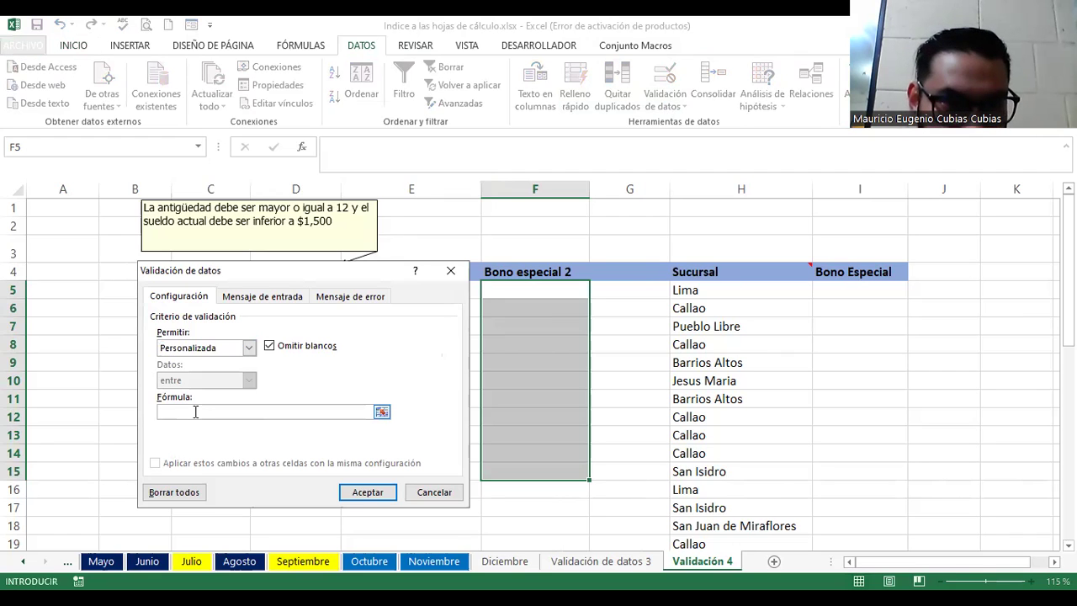
{"action": "type", "text": "=Y"}
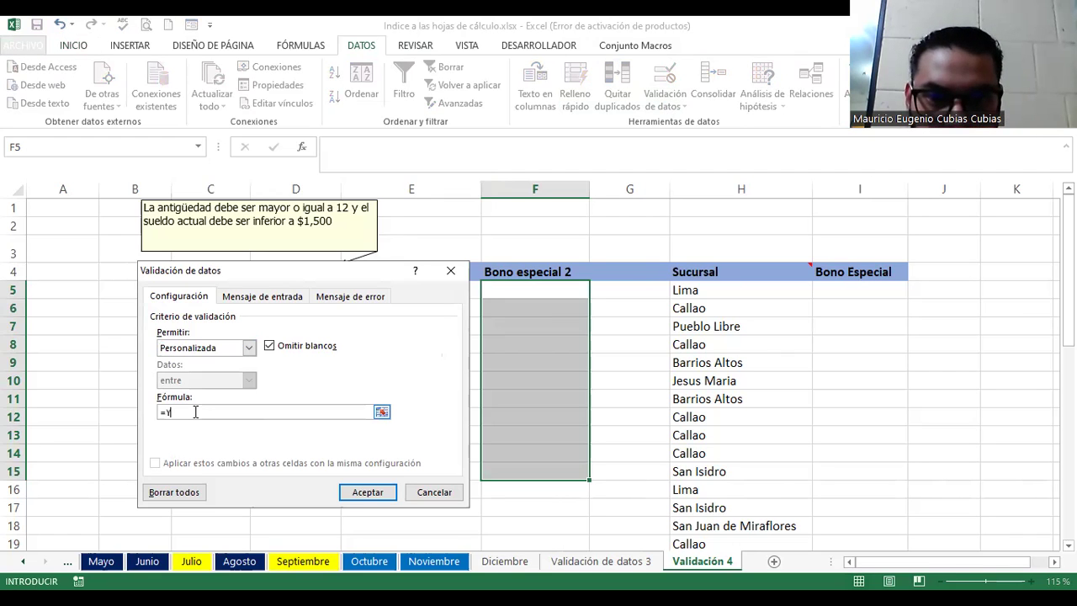
{"action": "type", "text": "("}
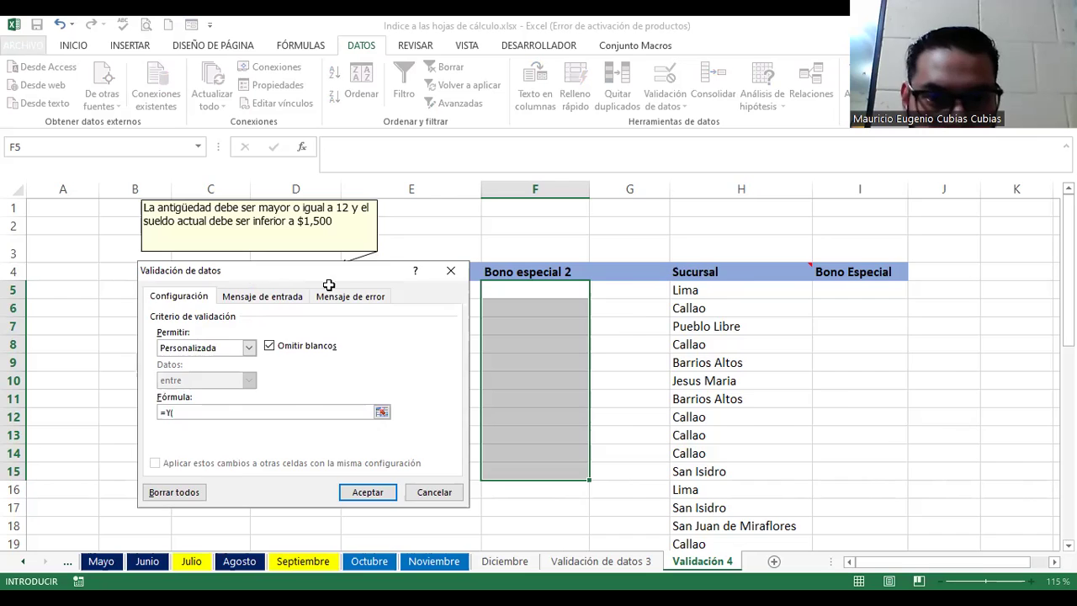
{"action": "left_click_drag", "start_coordinate": [328, 280], "coordinate": [795, 245]}
{"action": "left_click", "coordinate": [221, 291]}
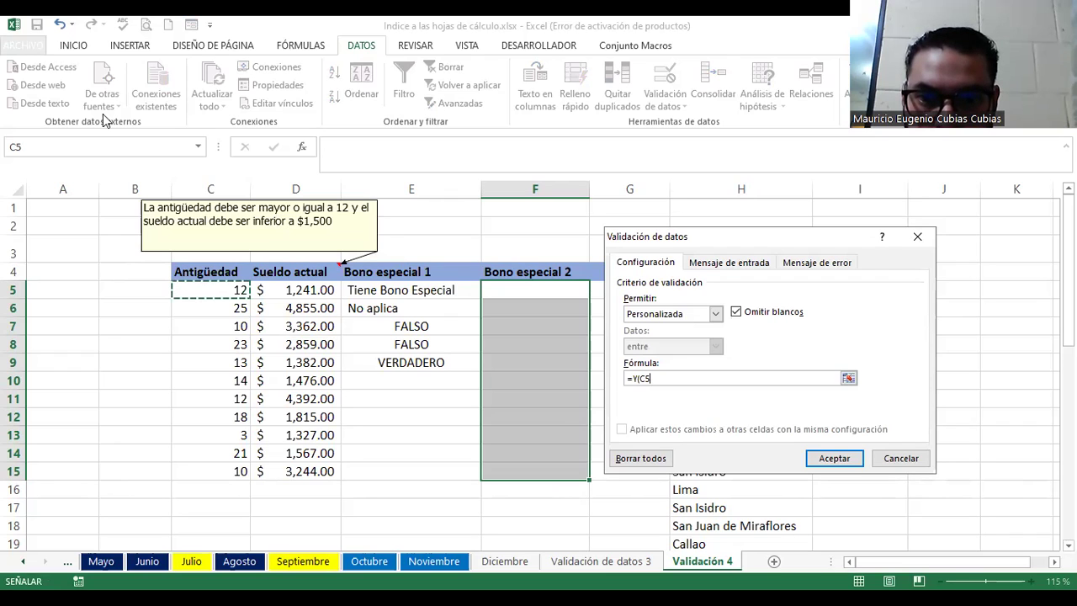
{"action": "left_click", "coordinate": [677, 381]}
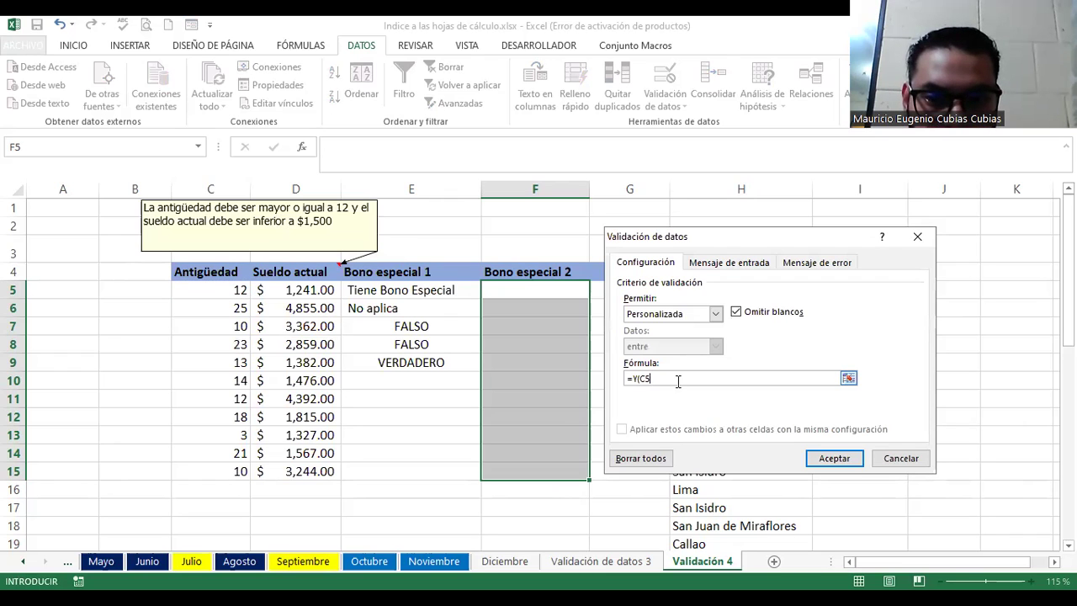
{"action": "type", "text": ">="}
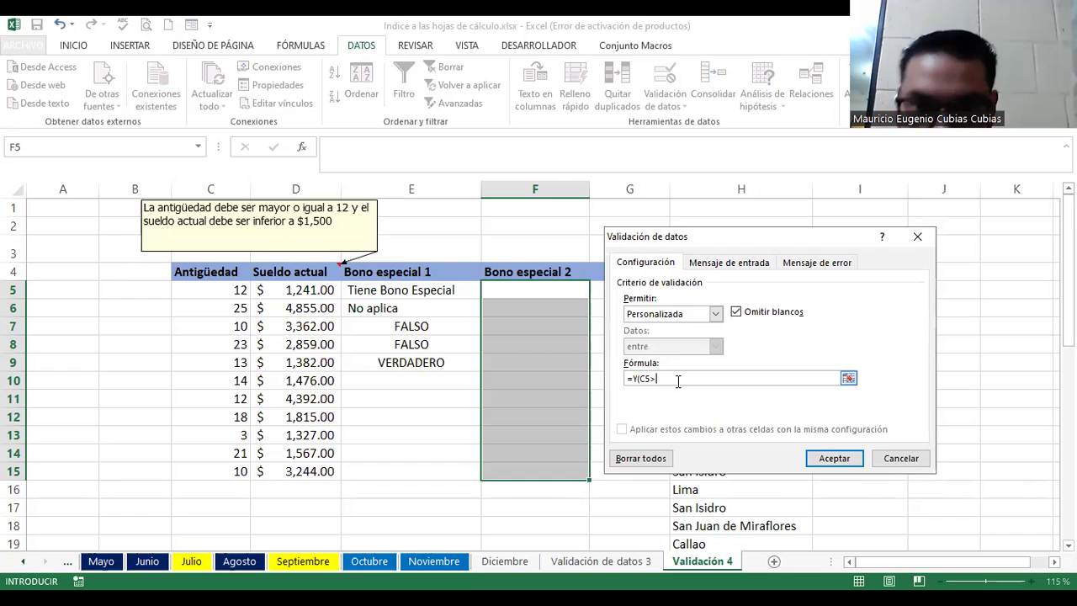
{"action": "type", "text": "12"}
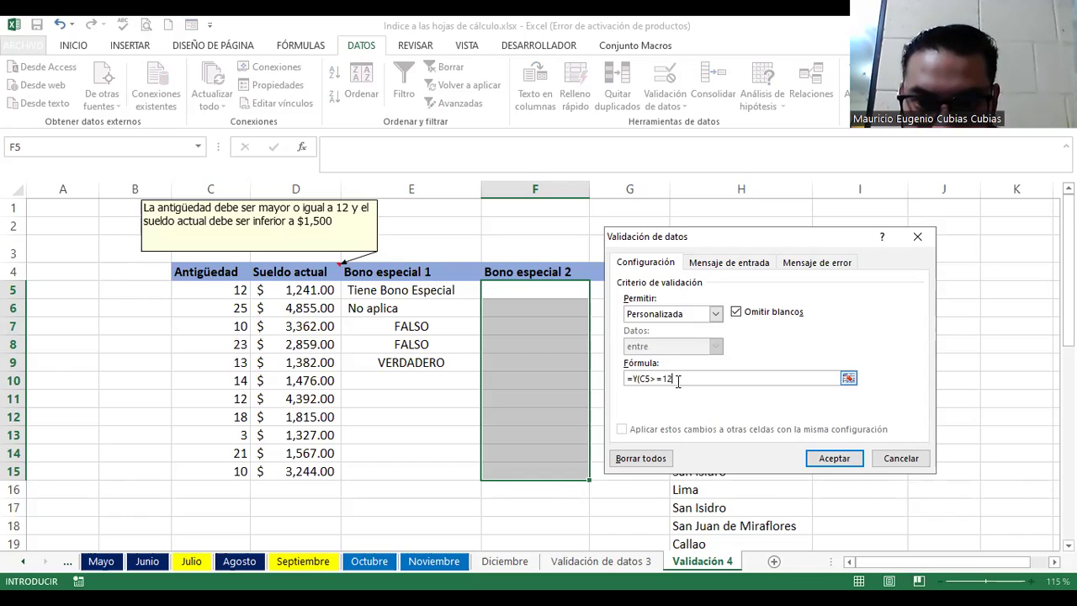
{"action": "type", "text": ","}
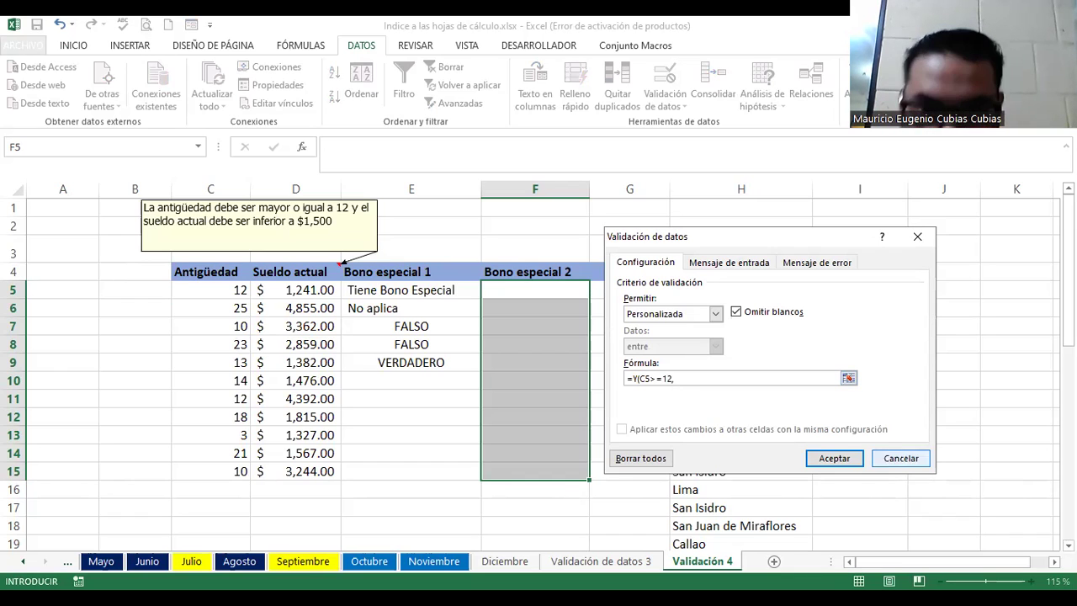
{"action": "type", "text": "+"}
{"action": "left_click", "coordinate": [312, 289]}
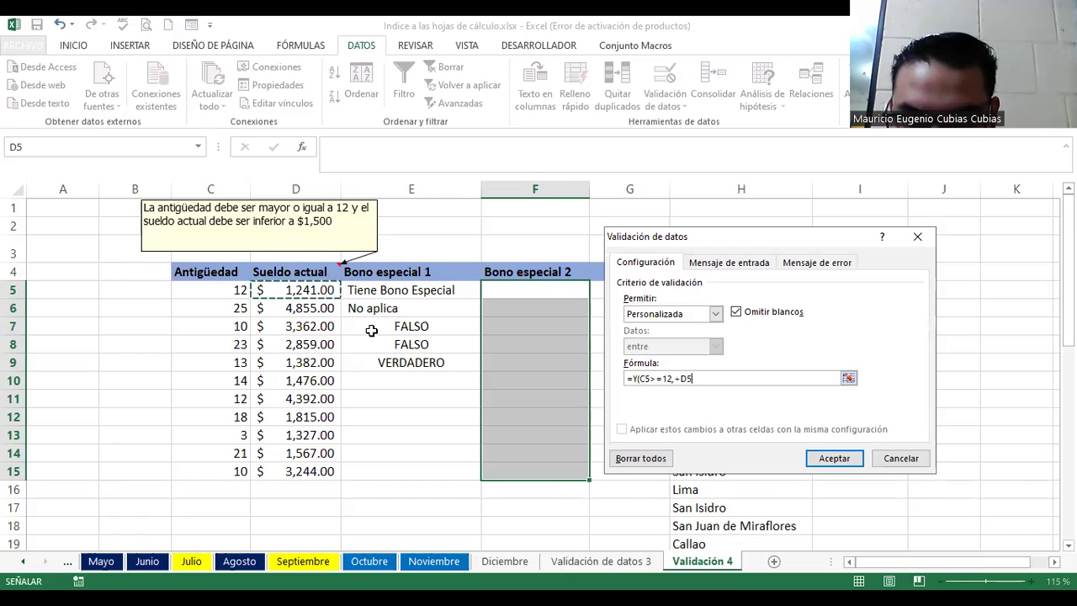
{"action": "key", "text": "BackSpace"}
{"action": "key", "text": "BackSpace"}
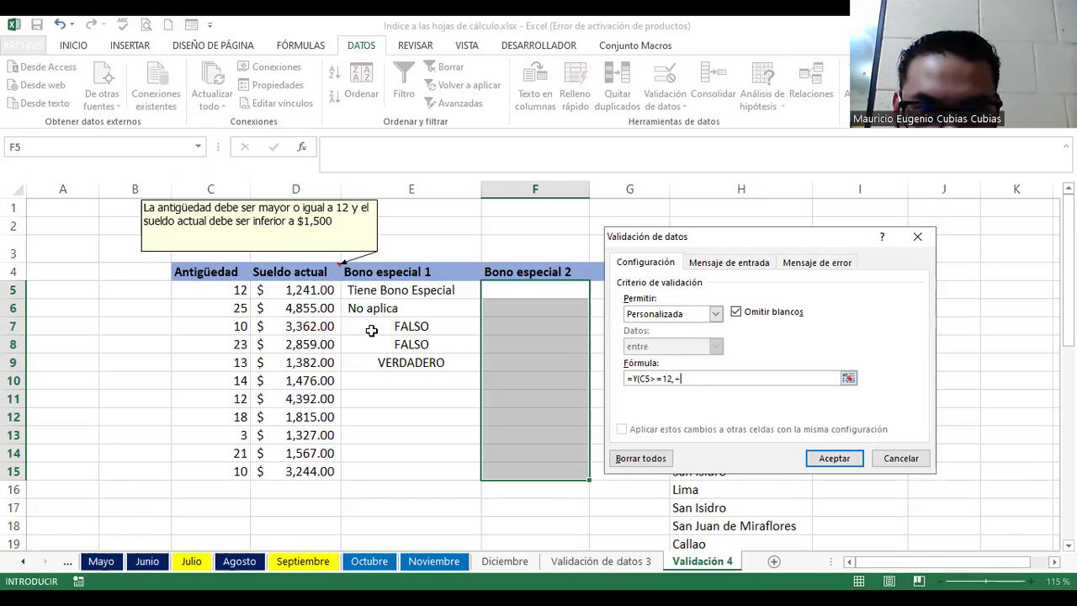
{"action": "type", "text": "+"}
{"action": "left_click", "coordinate": [310, 289]}
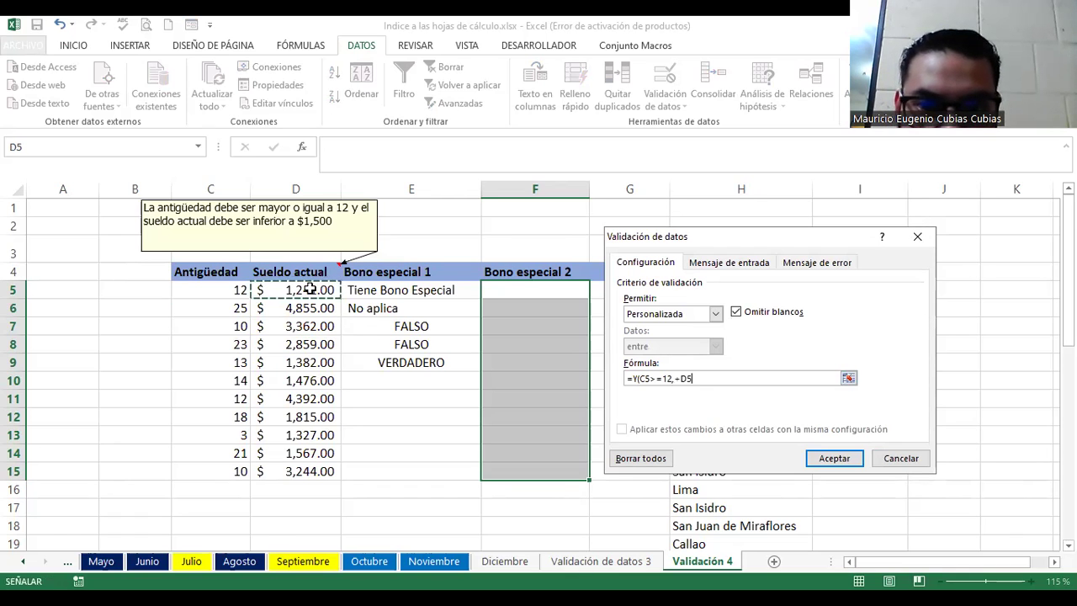
{"action": "type", "text": "<"}
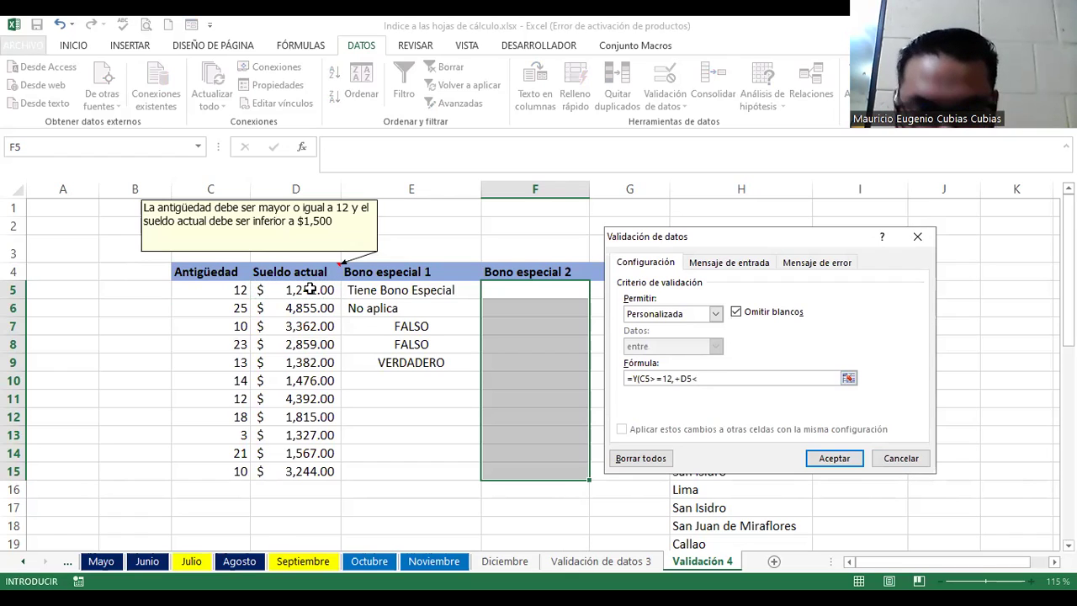
{"action": "type", "text": "1500)"}
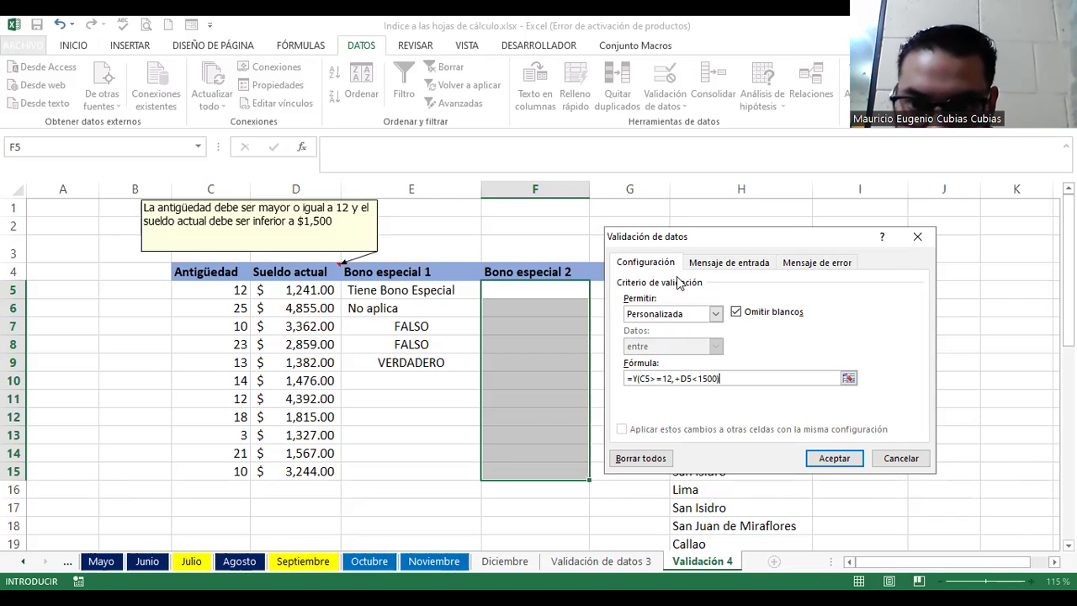
{"action": "left_click", "coordinate": [824, 265]}
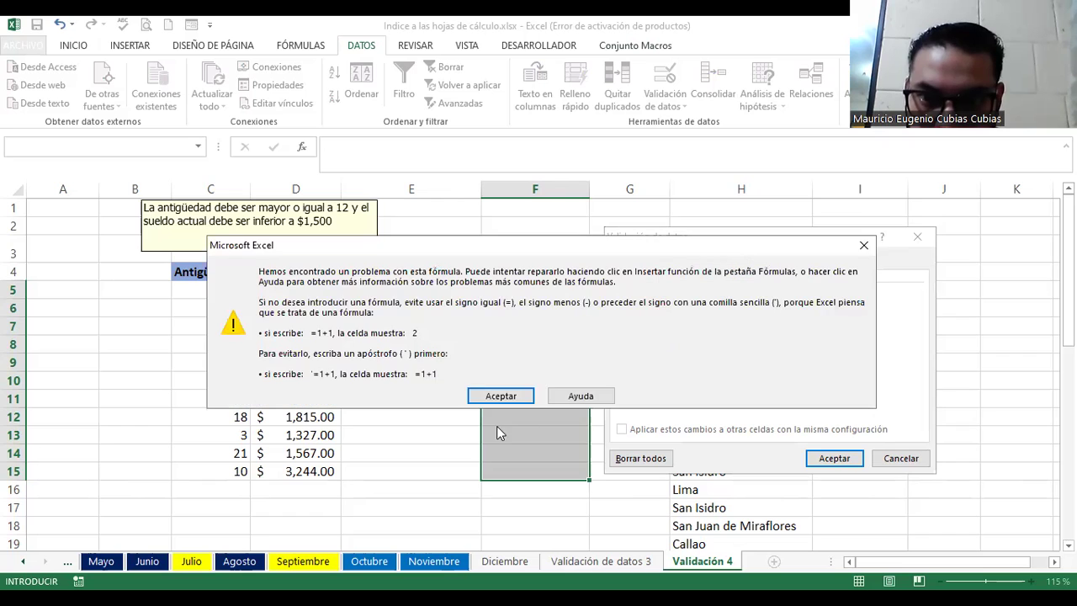
- Dismiss the formula warning and fix the rule to =Y(C5>=12;D5<1500) with a semicolon
{"action": "left_click", "coordinate": [431, 391]}
{"action": "left_click", "coordinate": [679, 379]}
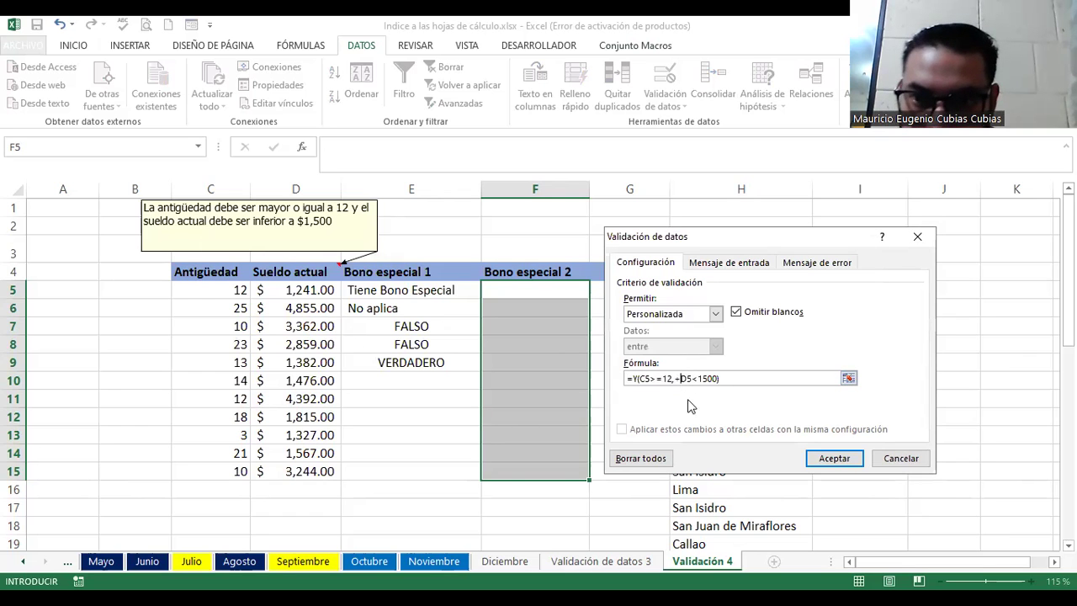
{"action": "key", "text": "BackSpace"}
{"action": "type", "text": ";"}
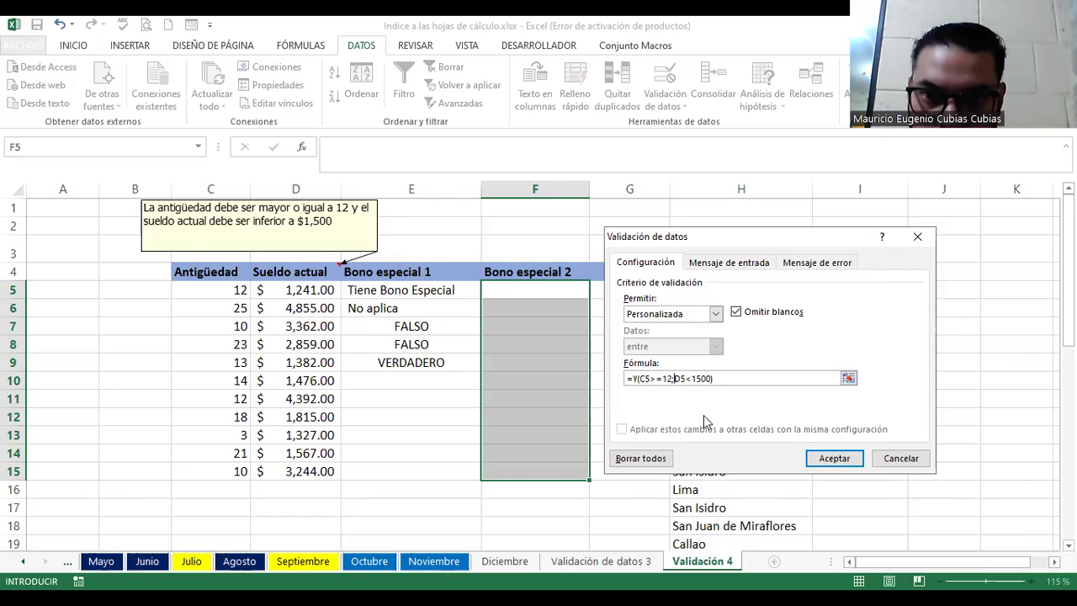
- Bring up the Mensaje de error settings for the validation rule
{"action": "left_click", "coordinate": [799, 268]}
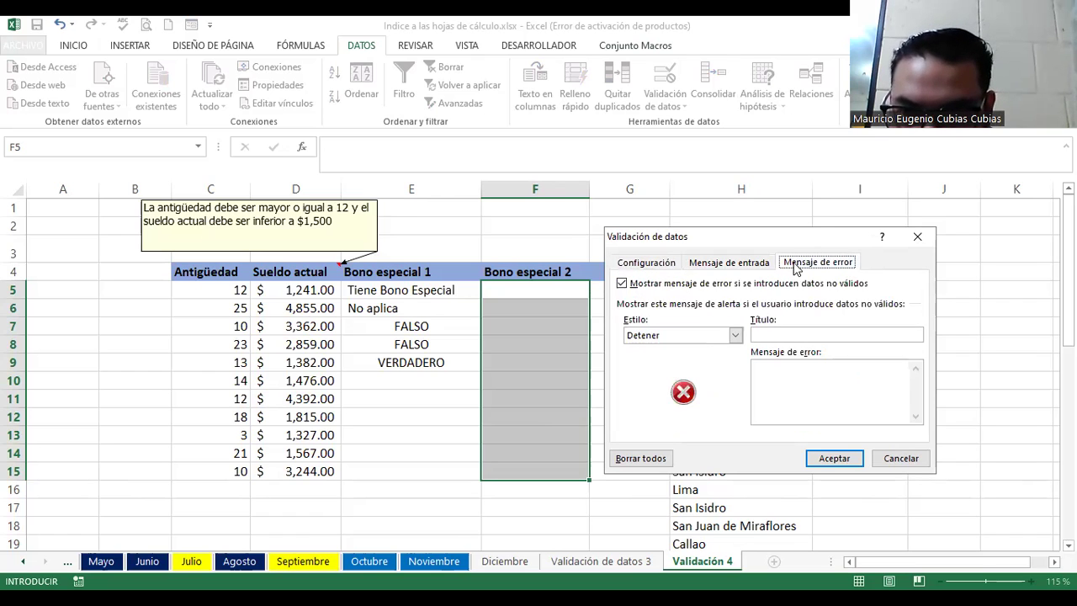
{"action": "left_click", "coordinate": [646, 263]}
{"action": "left_click", "coordinate": [678, 380]}
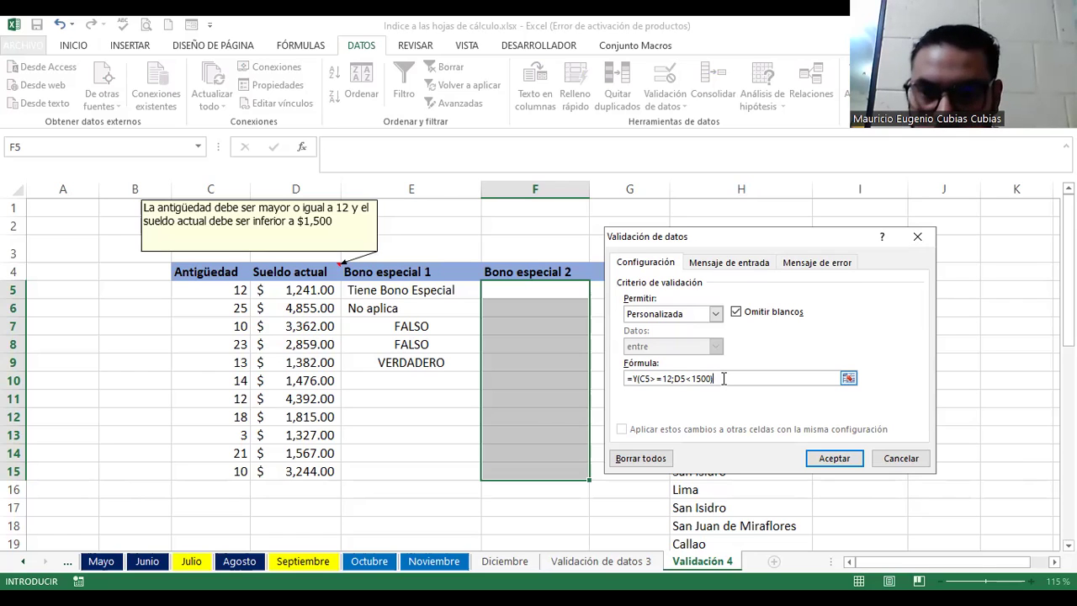
{"action": "left_click", "coordinate": [784, 263]}
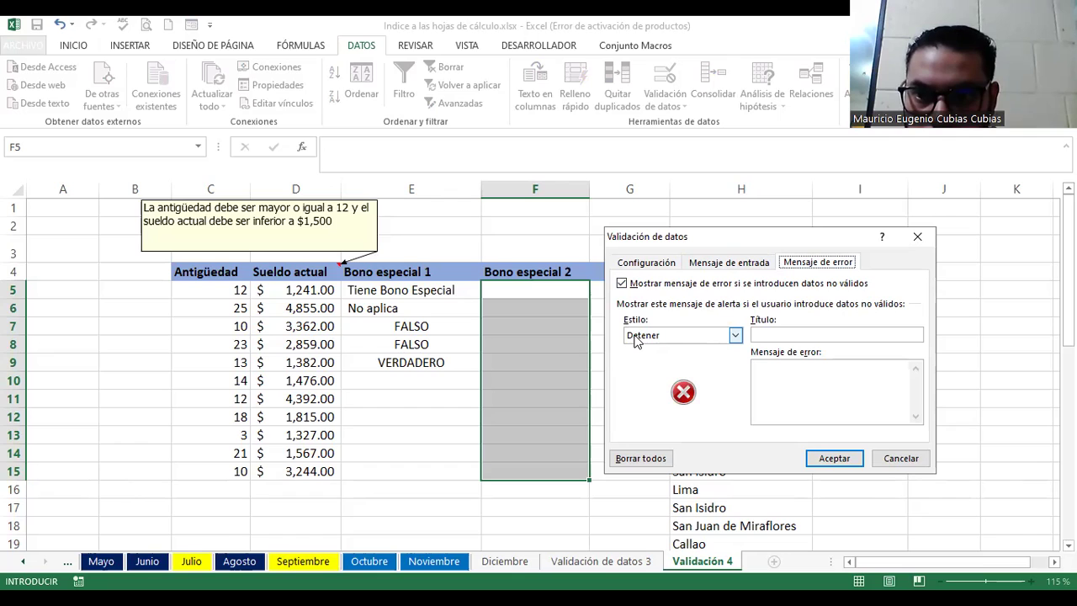
- Title the alert 'Error' with the message 'No aplica, verificar' and accept the validation
{"action": "left_click", "coordinate": [782, 331]}
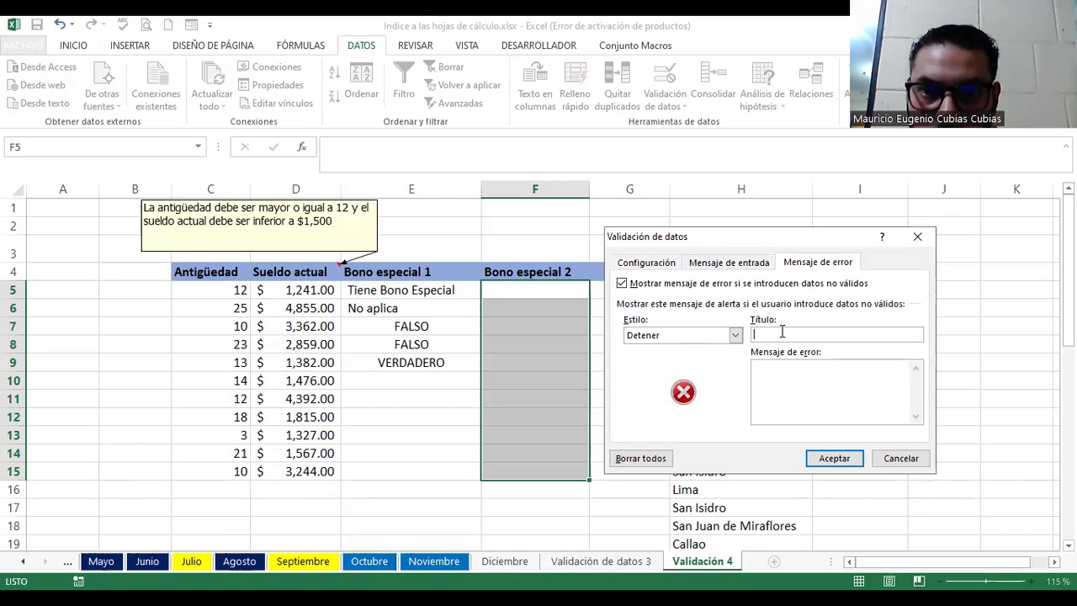
{"action": "type", "text": "Eror"}
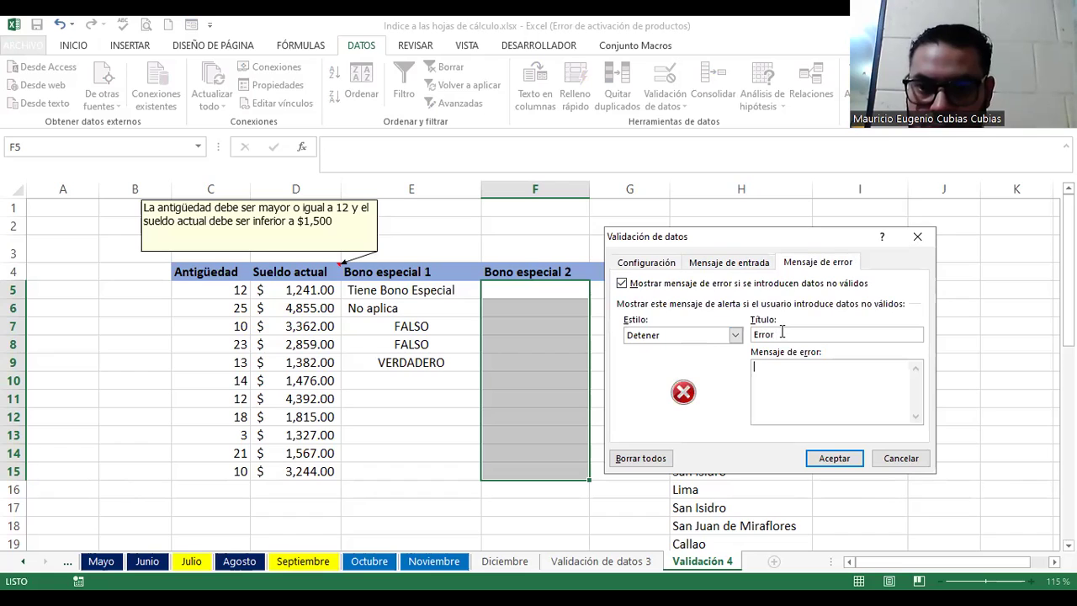
{"action": "type", "text": "No aplica"}
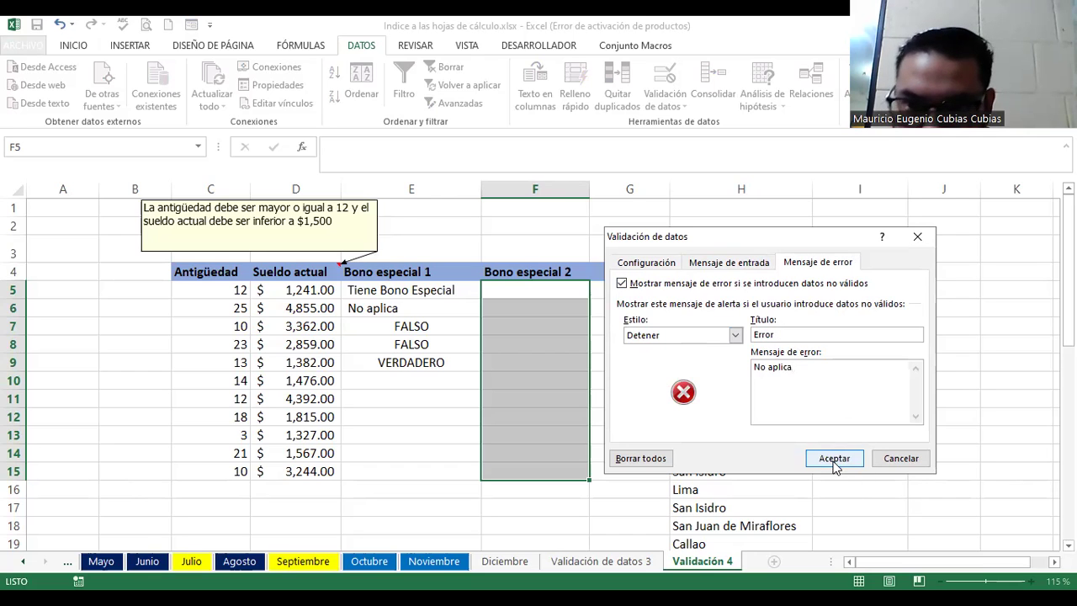
{"action": "type", "text": ", verificar"}
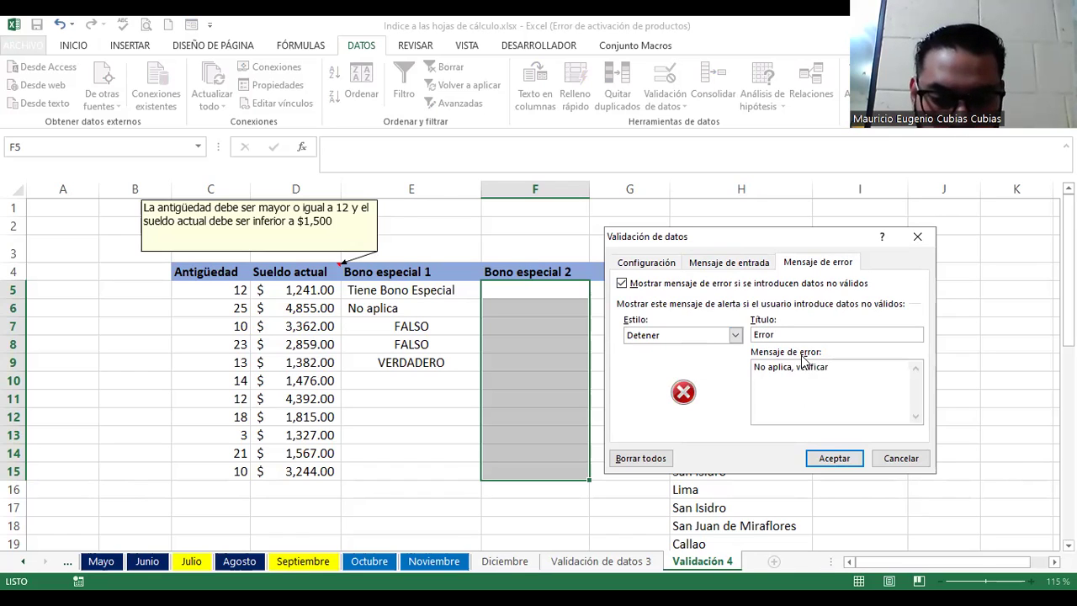
{"action": "left_click", "coordinate": [834, 458]}
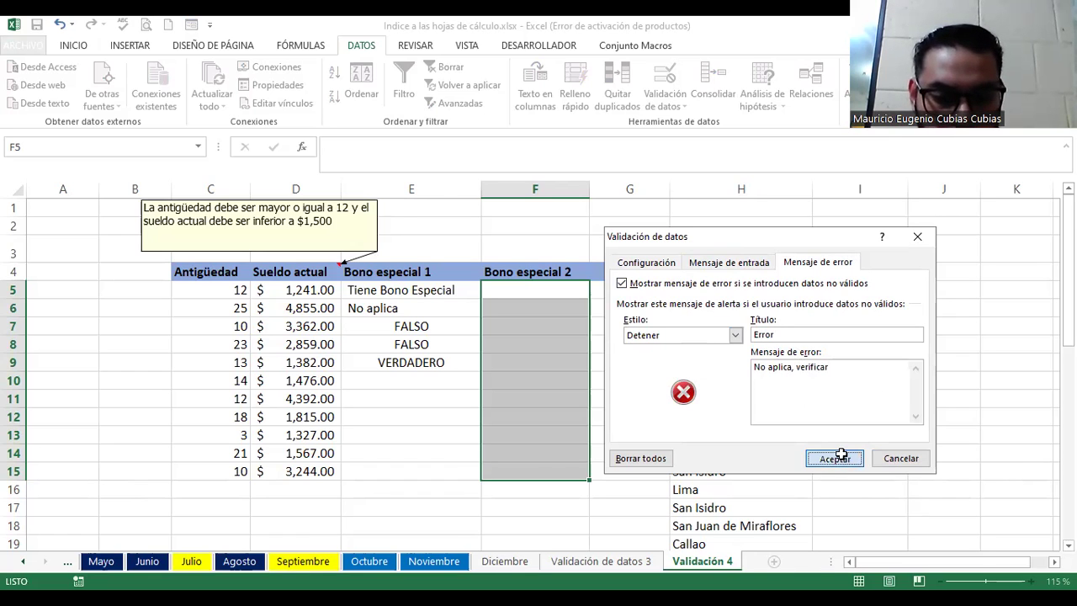
{"action": "left_click", "coordinate": [486, 291]}
- Enter 'bono' in F5, which the validation accepts
{"action": "left_click", "coordinate": [297, 289]}
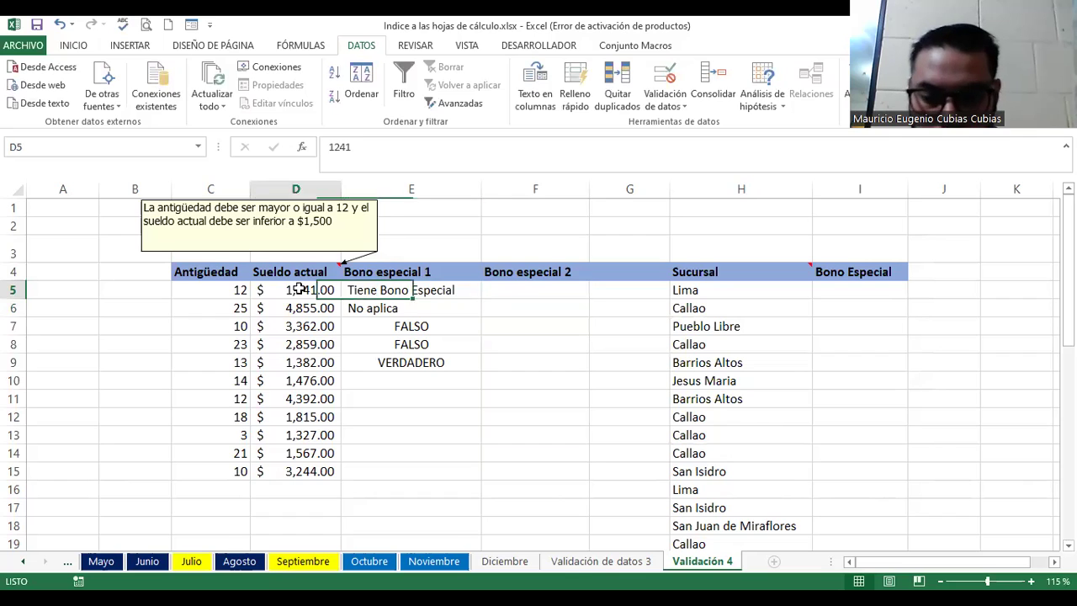
{"action": "left_click", "coordinate": [507, 297]}
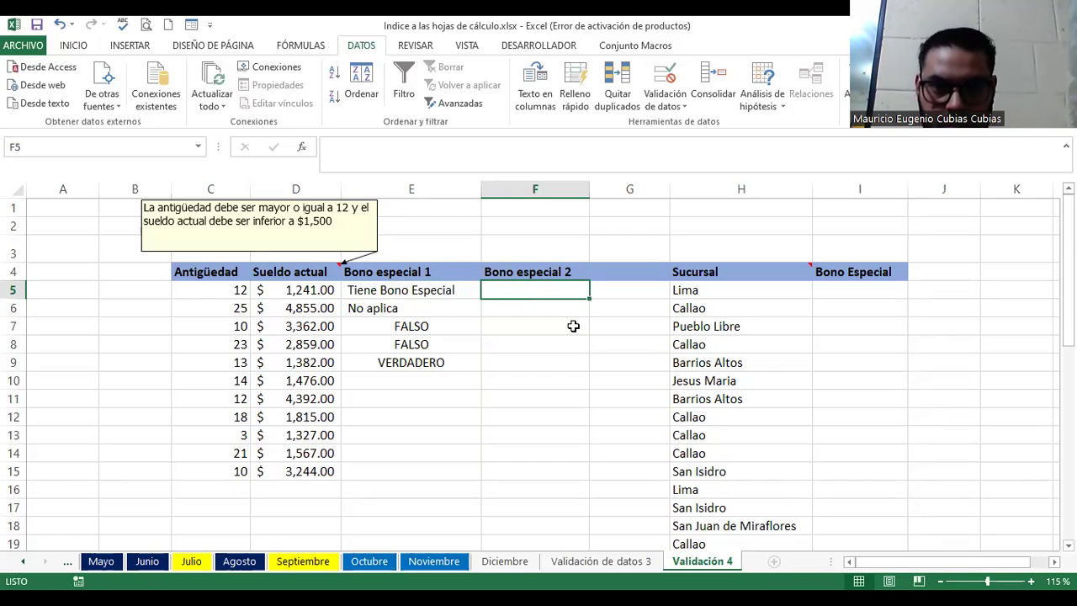
{"action": "type", "text": "bono"}
{"action": "key", "text": "BackSpace"}
{"action": "key", "text": "BackSpace"}
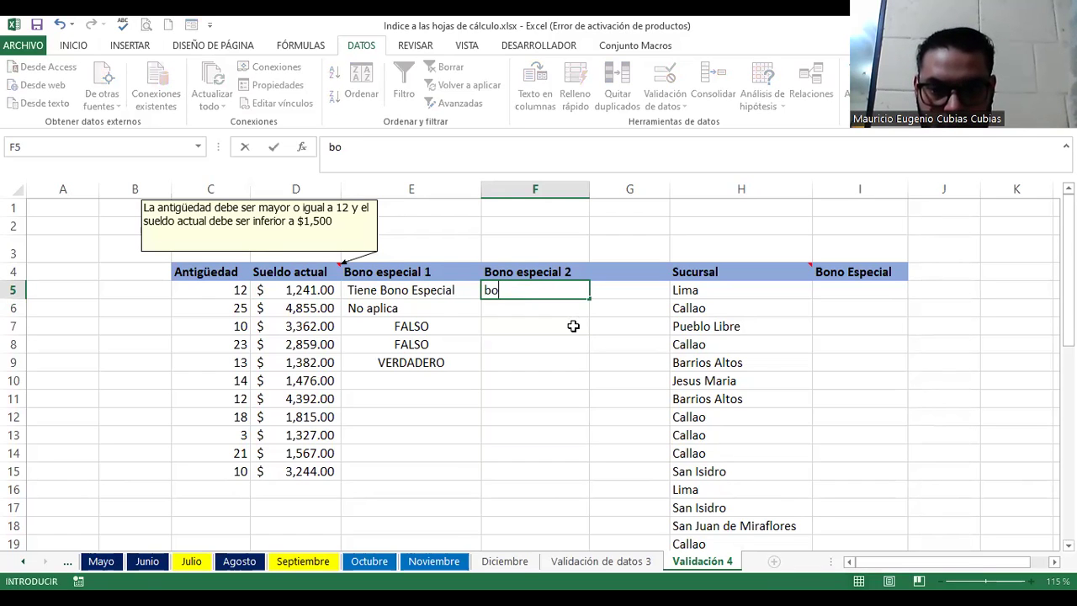
{"action": "type", "text": "no"}
{"action": "key", "text": "Return"}
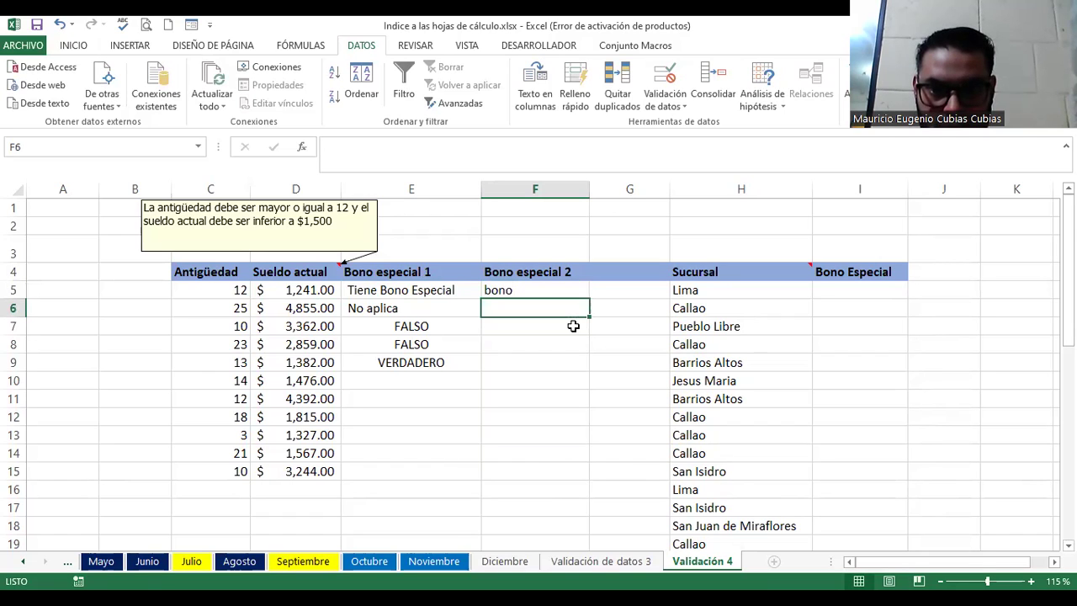
- Try 'bono' in F6, cancel the rejected entry, and reselect F5:F15
{"action": "type", "text": "bo"}
{"action": "key", "text": "BackSpace"}
{"action": "key", "text": "BackSpace"}
{"action": "type", "text": "bono"}
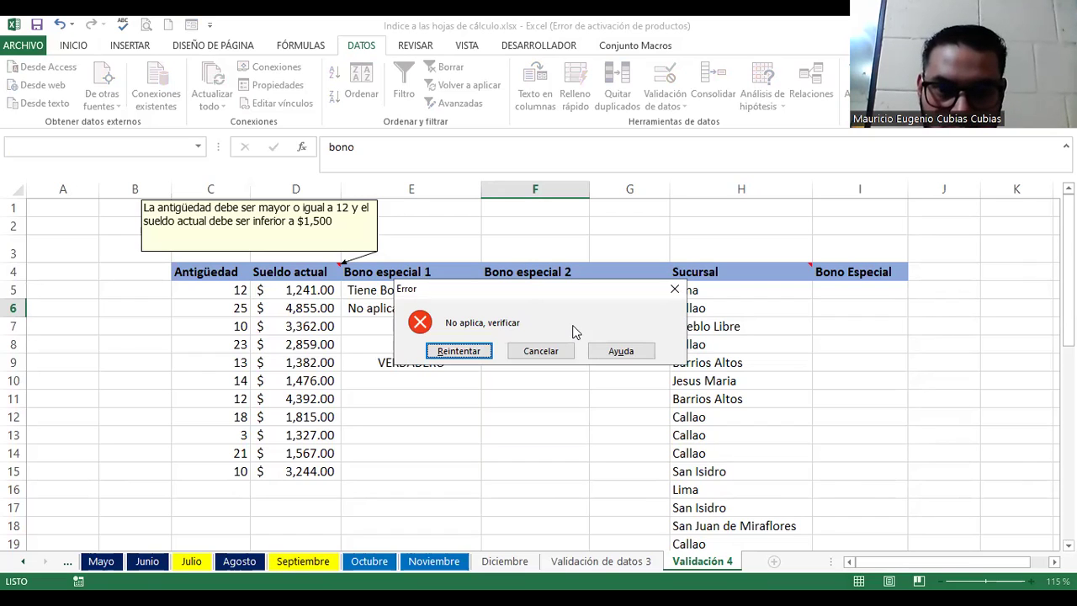
{"action": "key", "text": "Return"}
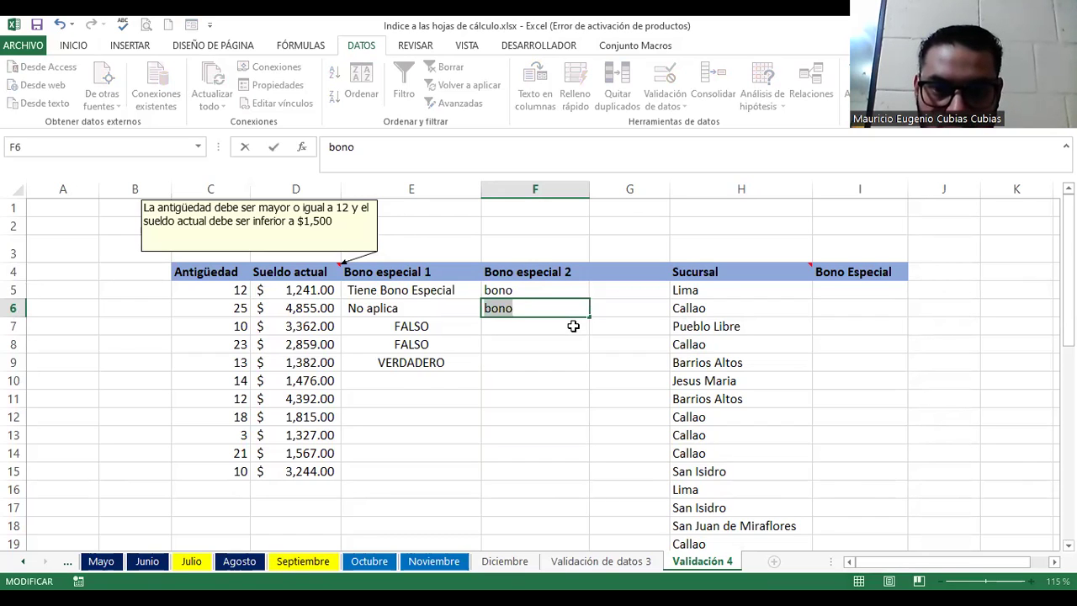
{"action": "key", "text": "Escape"}
{"action": "left_click_drag", "start_coordinate": [530, 289], "coordinate": [523, 473]}
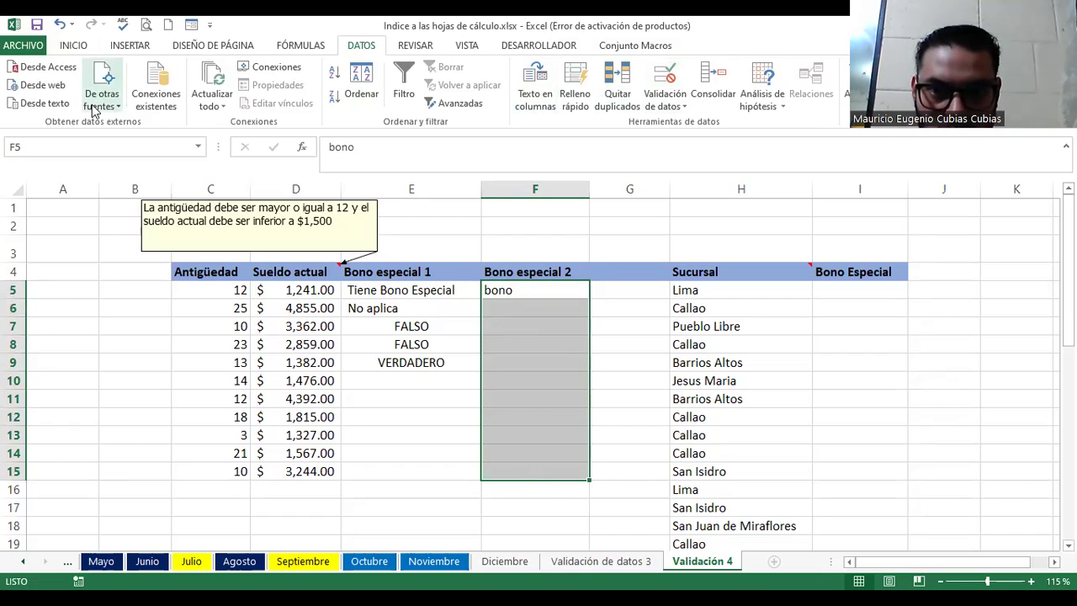
- Give F5:F15 an input message titled 'Bono' reading 'Asigne la palabra 'Bono' a sus empleados'
{"action": "left_click", "coordinate": [686, 109]}
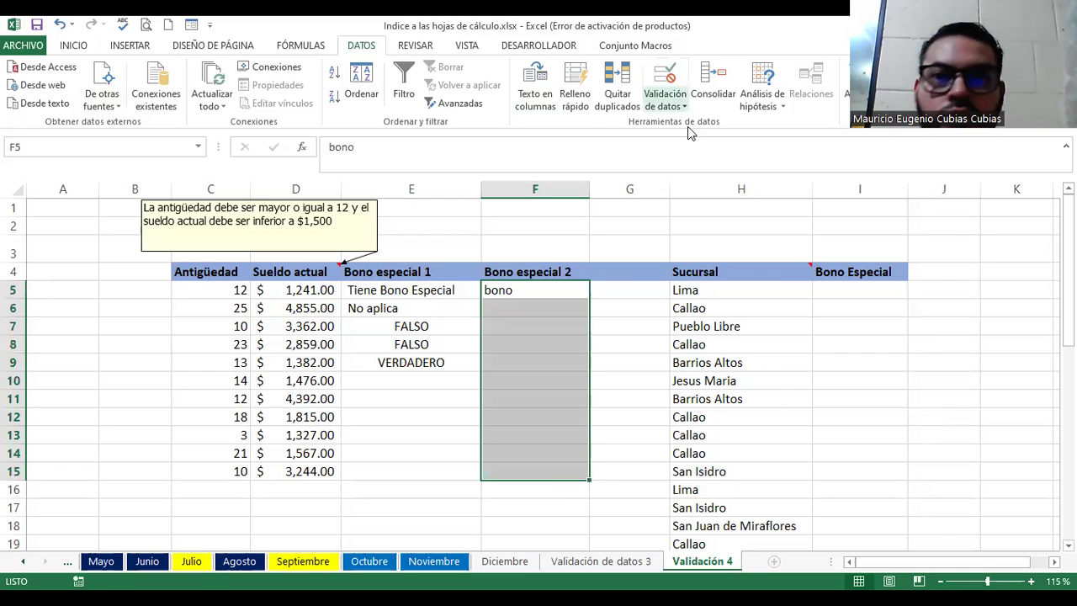
{"action": "left_click", "coordinate": [729, 261]}
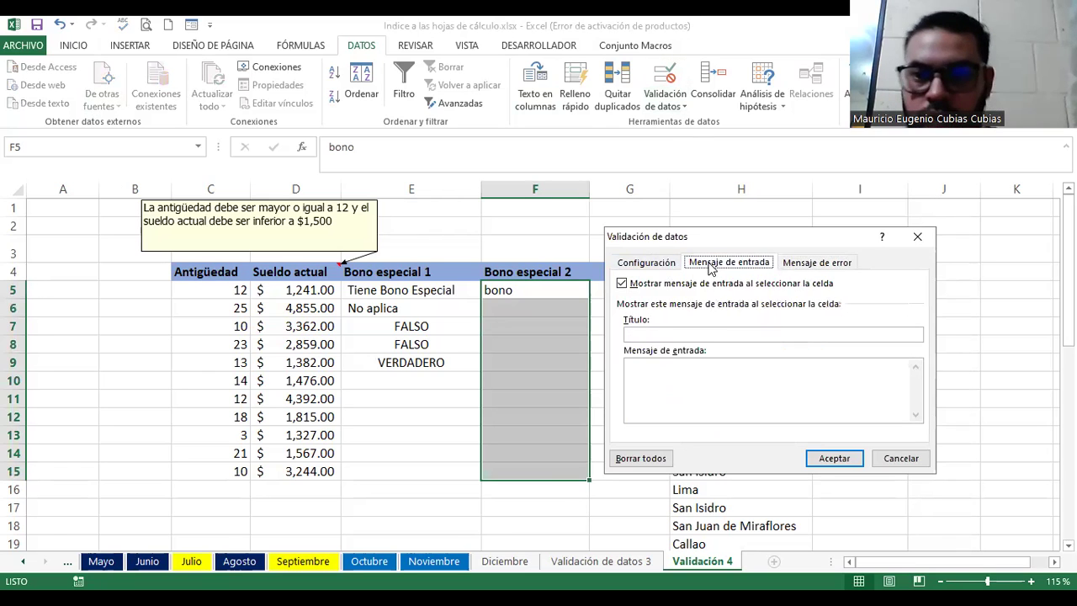
{"action": "left_click", "coordinate": [678, 334]}
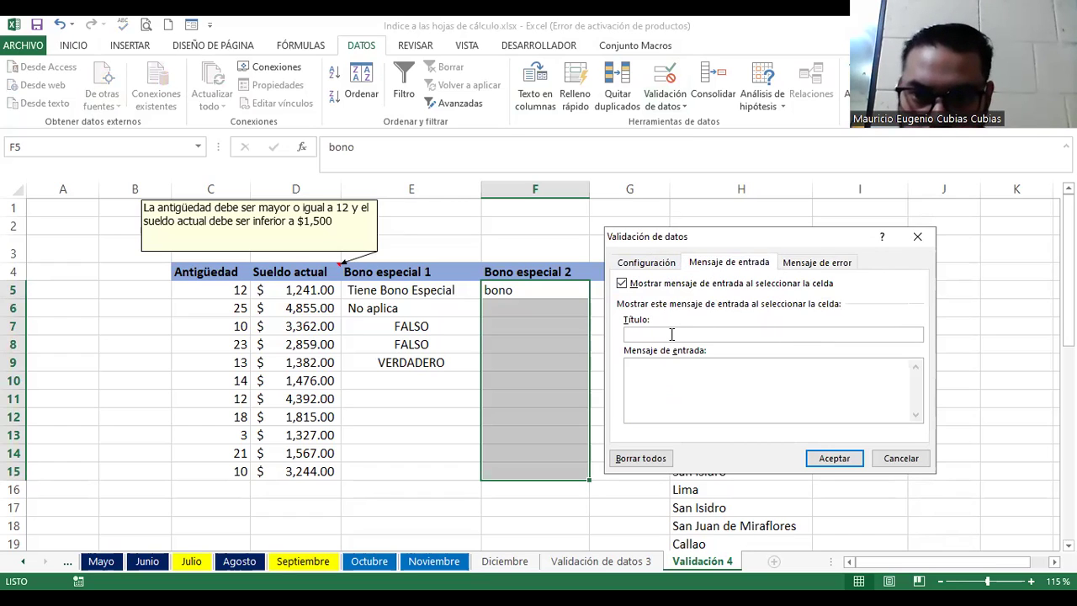
{"action": "type", "text": "Bono"}
{"action": "key", "text": "Tab"}
{"action": "type", "text": "Asigne la pal"}
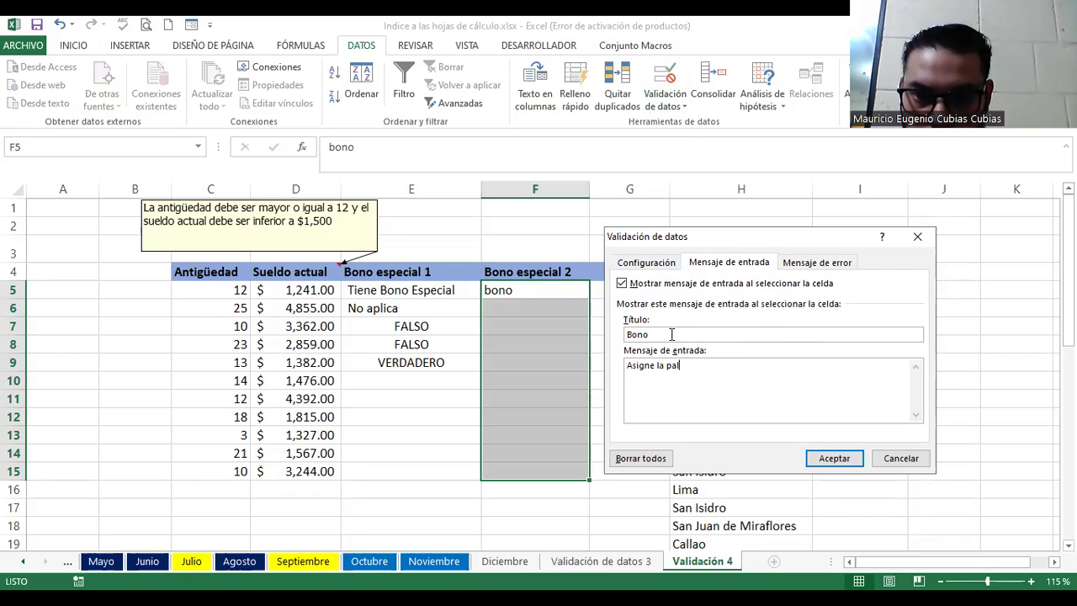
{"action": "type", "text": "abra 'Bono"}
{"action": "type", "text": "a sus empleados"}
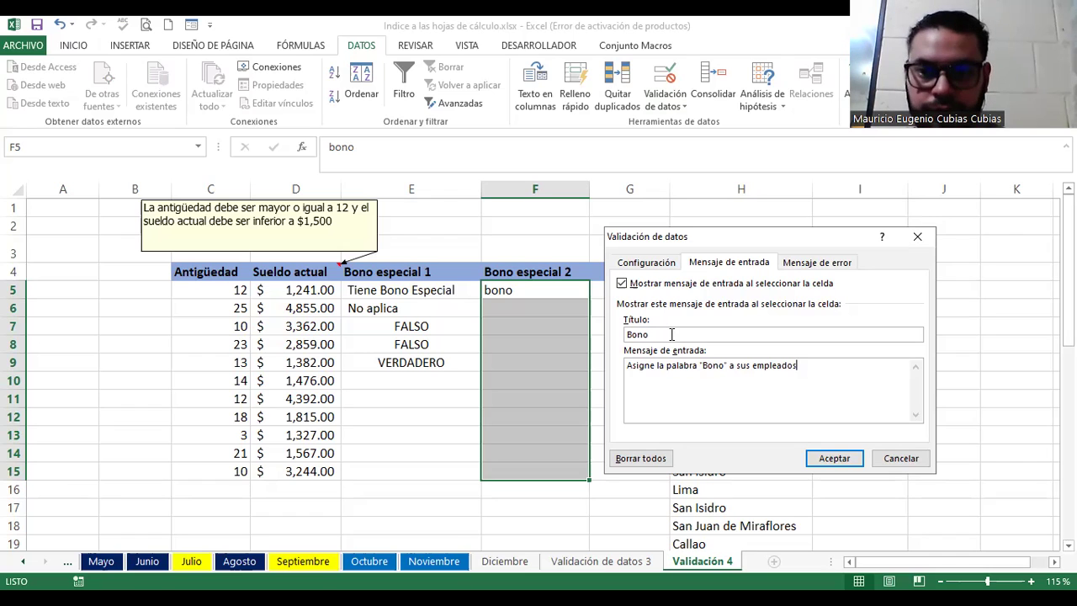
- Apply the 'Bono' input message, then test F6 with bono and discard the rejected entry
{"action": "left_click", "coordinate": [832, 459]}
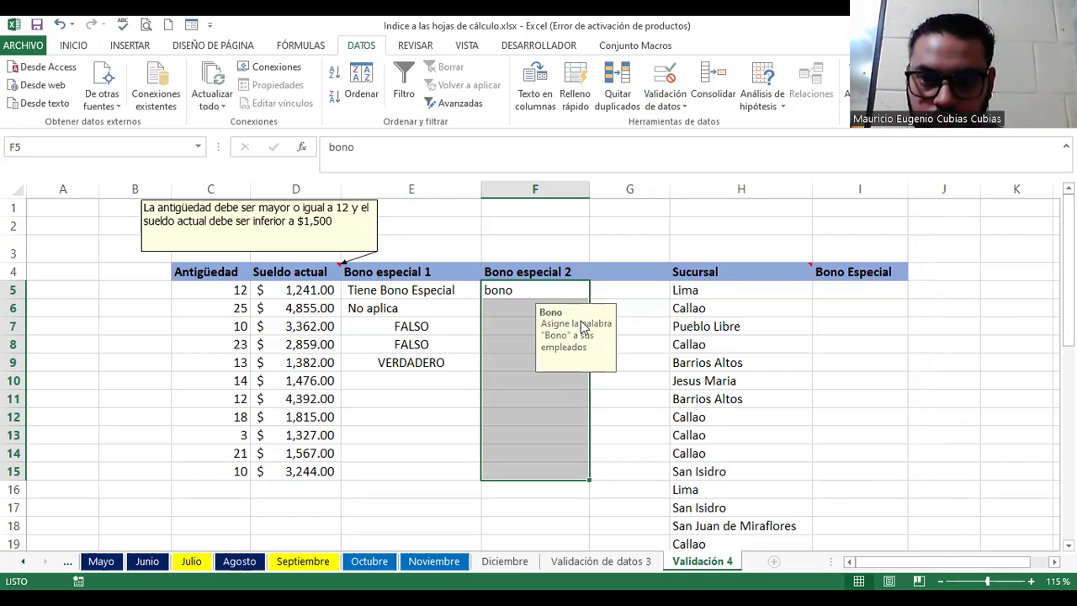
{"action": "left_click", "coordinate": [508, 312]}
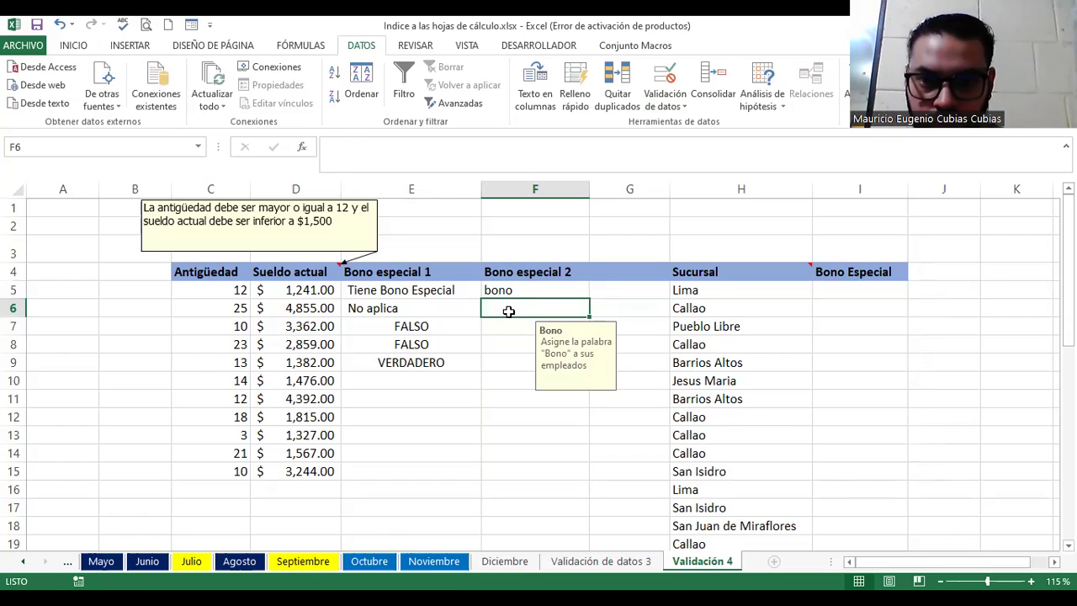
{"action": "type", "text": "bo"}
{"action": "key", "text": "BackSpace"}
{"action": "type", "text": "ono"}
{"action": "key", "text": "Return"}
{"action": "key", "text": "Tab"}
{"action": "key", "text": "Return"}
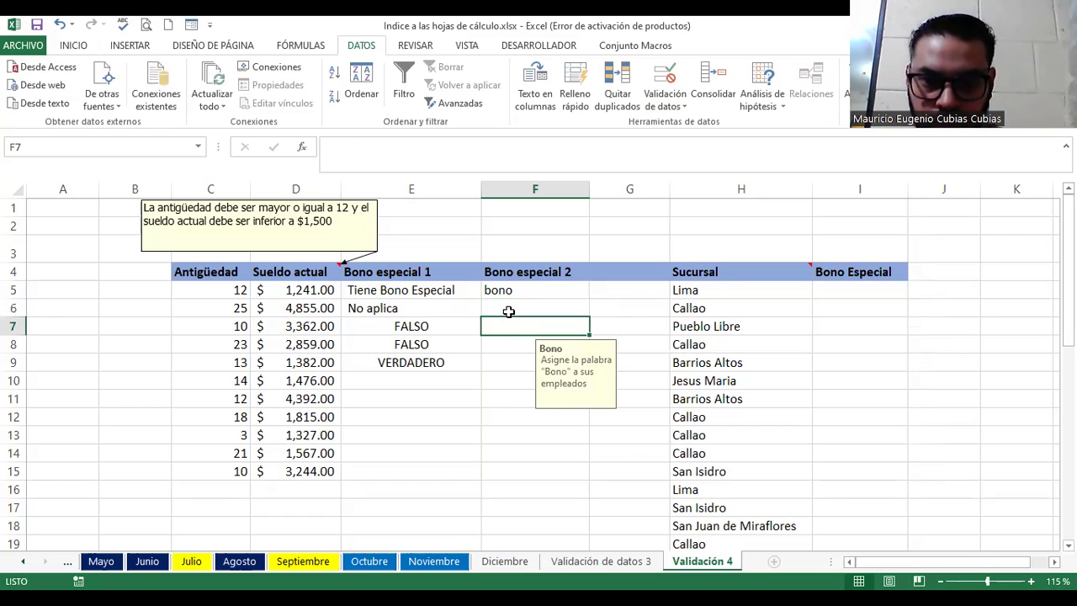
- Enter bono in F7 and F8, cancelling each 'No aplica, verificar' rejection
{"action": "type", "text": "bono"}
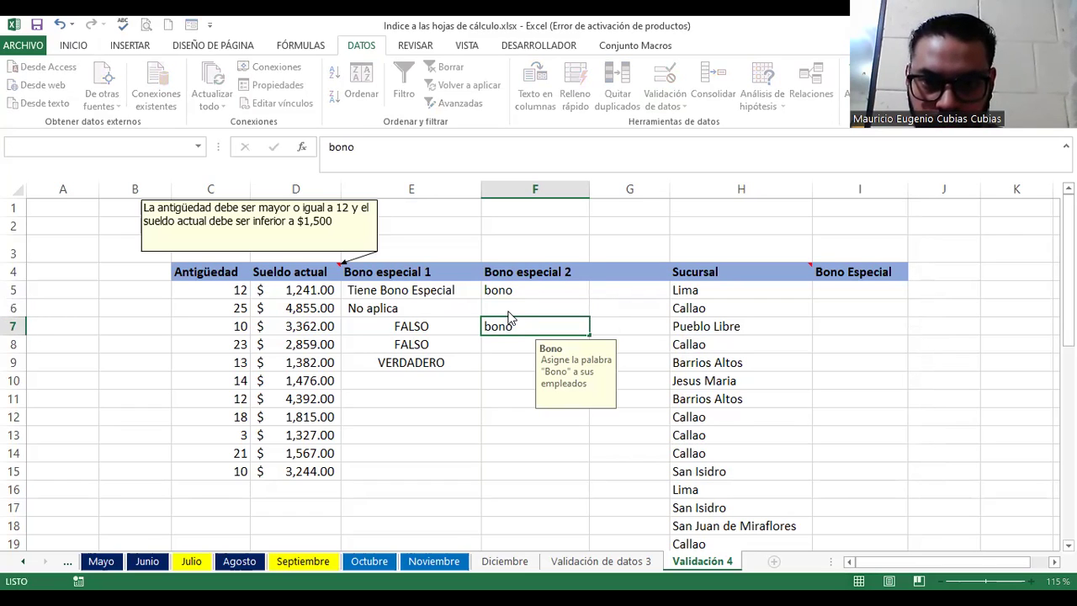
{"action": "key", "text": "Return"}
{"action": "key", "text": "Tab"}
{"action": "key", "text": "Return"}
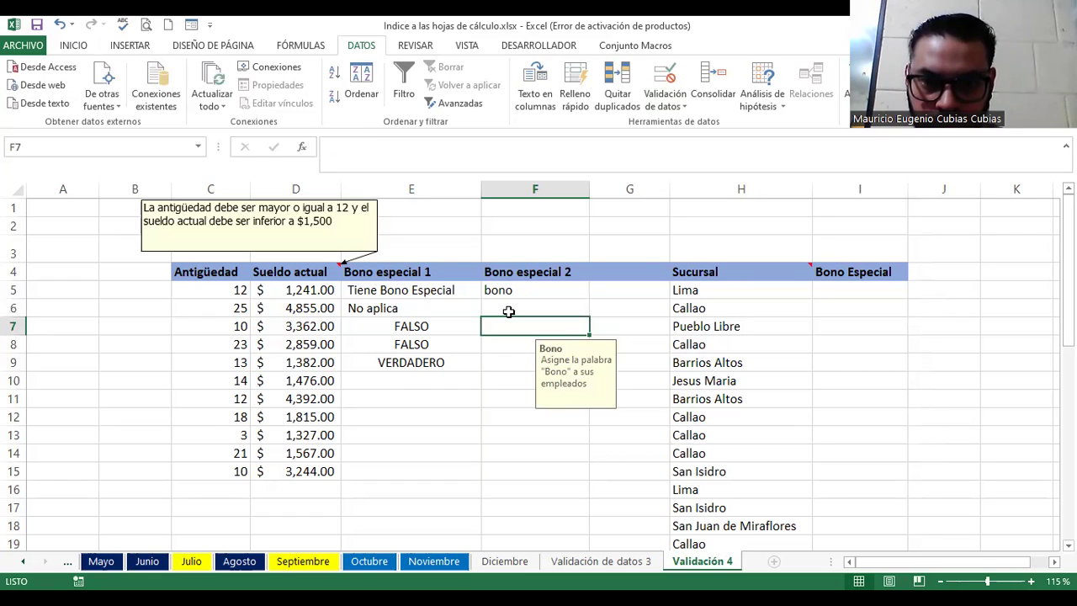
{"action": "key", "text": "Return"}
{"action": "type", "text": "bo"}
{"action": "key", "text": "Return"}
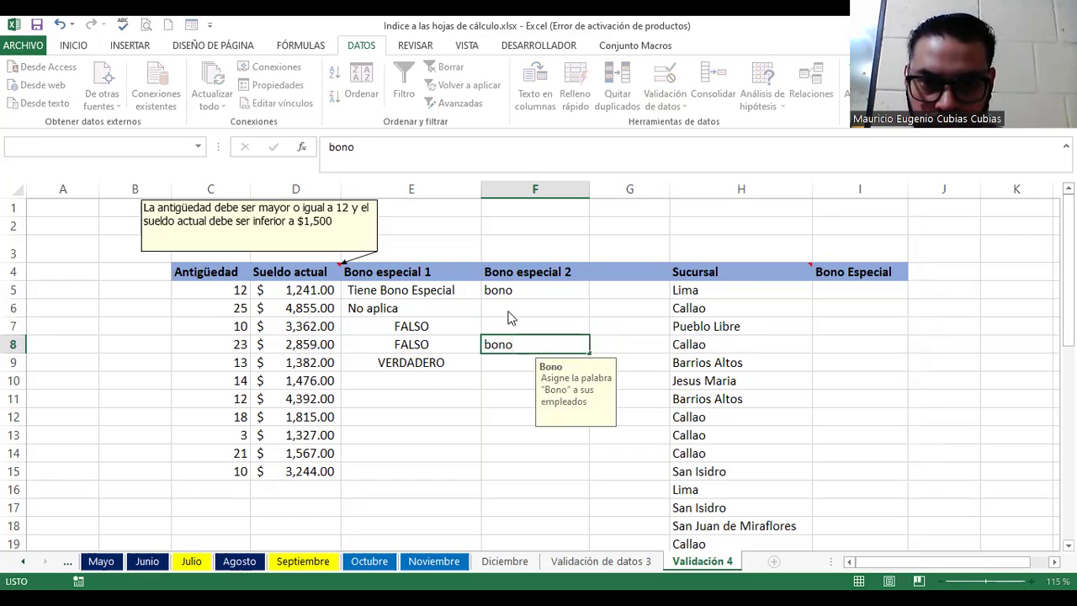
{"action": "key", "text": "Tab"}
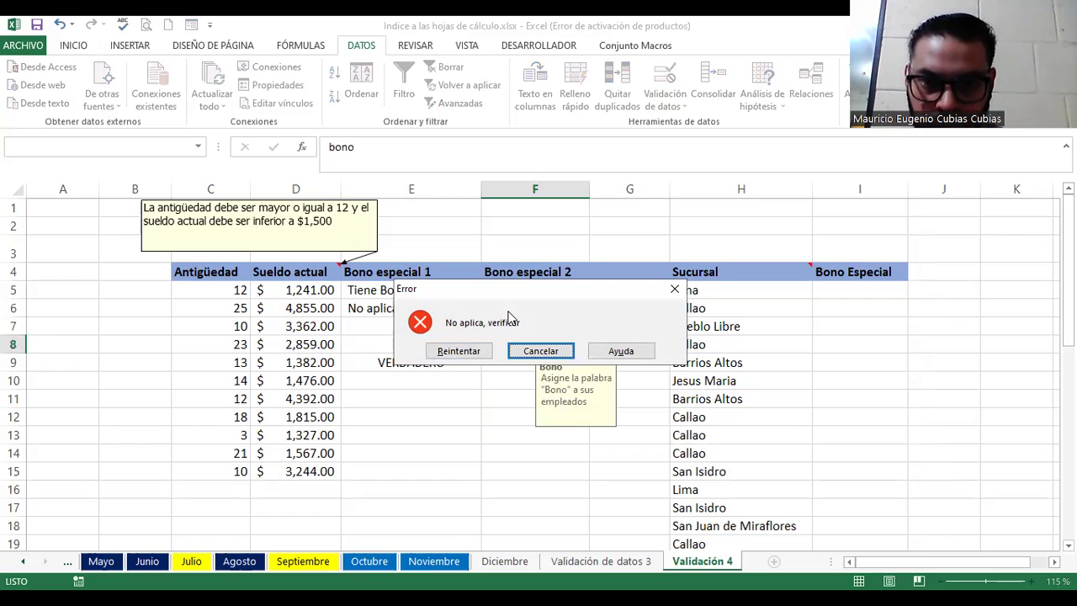
{"action": "key", "text": "Return"}
- Enter Bono in F9 and F10, where the validation accepts it
{"action": "key", "text": "Return"}
{"action": "type", "text": "Bon"}
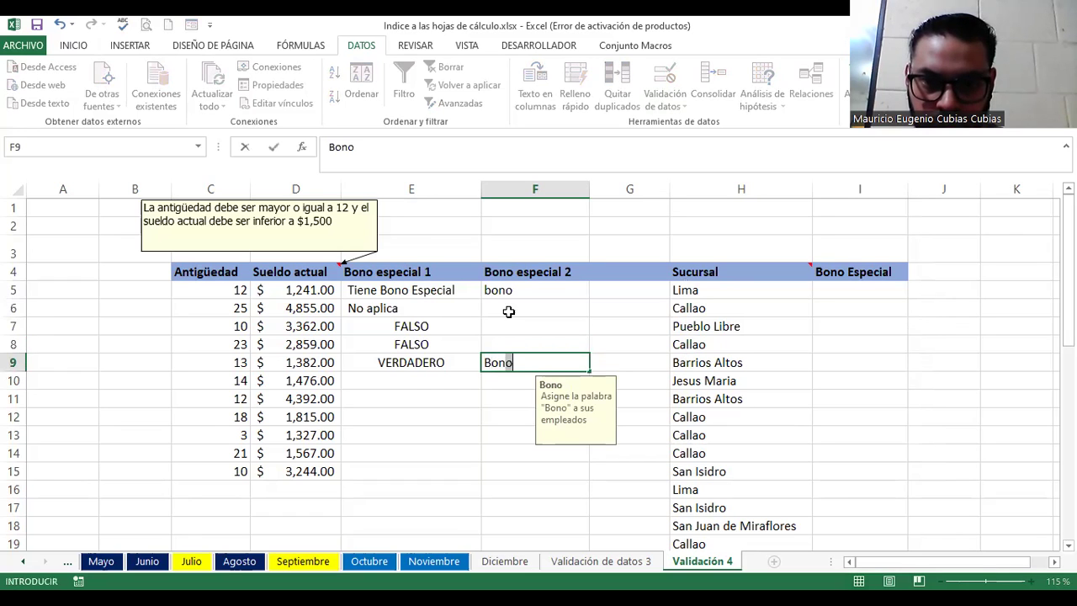
{"action": "key", "text": "Return"}
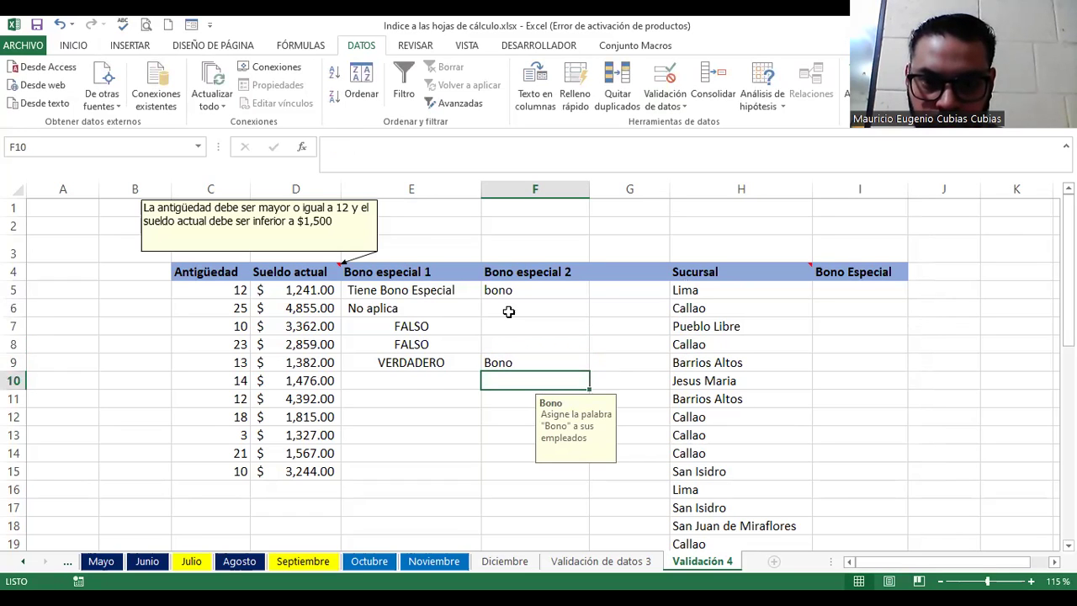
{"action": "type", "text": "Bono"}
{"action": "key", "text": "Return"}
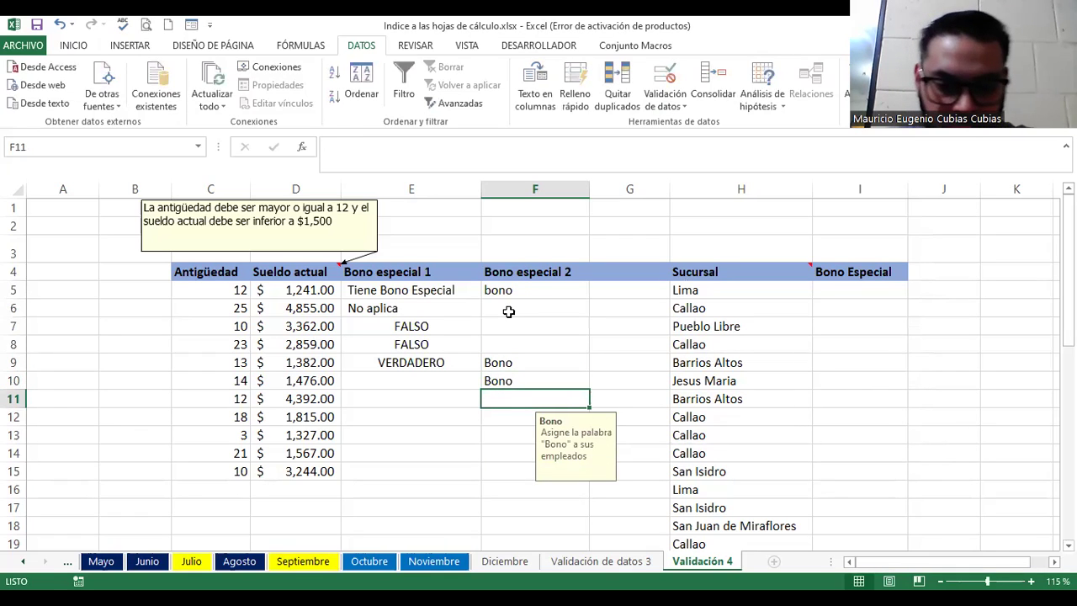
- Enter Bono in F11 and F12, cancelling both rejected entries
{"action": "type", "text": "Bono"}
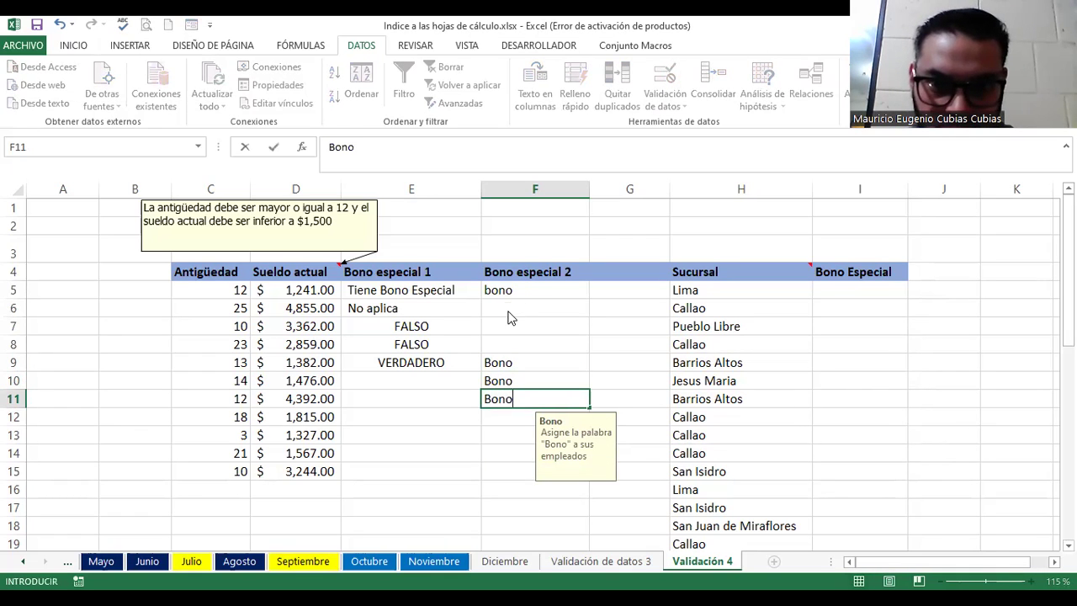
{"action": "key", "text": "Return"}
{"action": "key", "text": "Tab"}
{"action": "key", "text": "Return"}
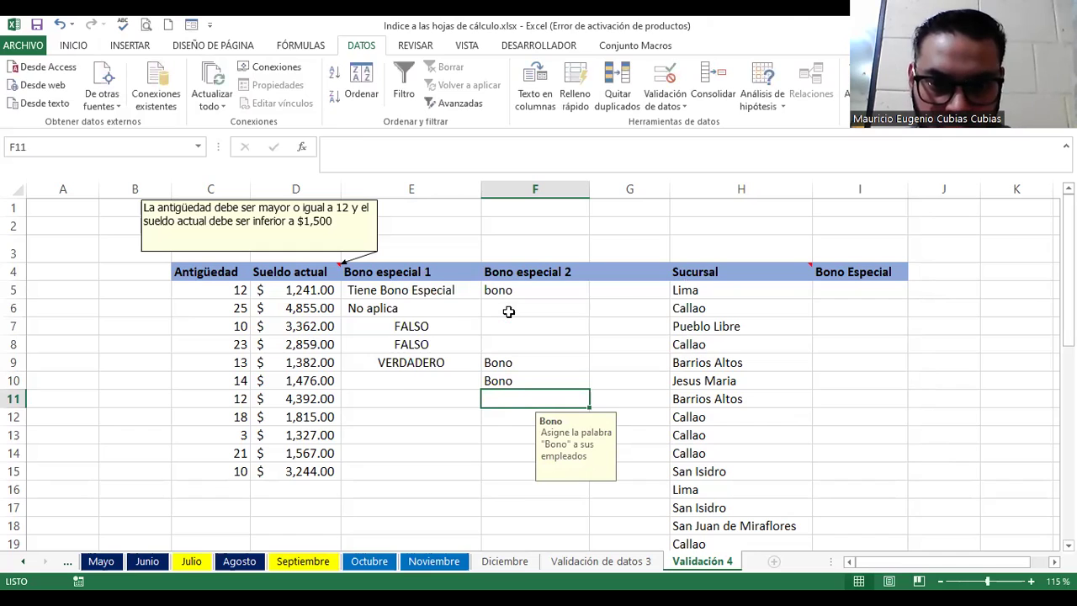
{"action": "key", "text": "Down"}
{"action": "type", "text": "Bono"}
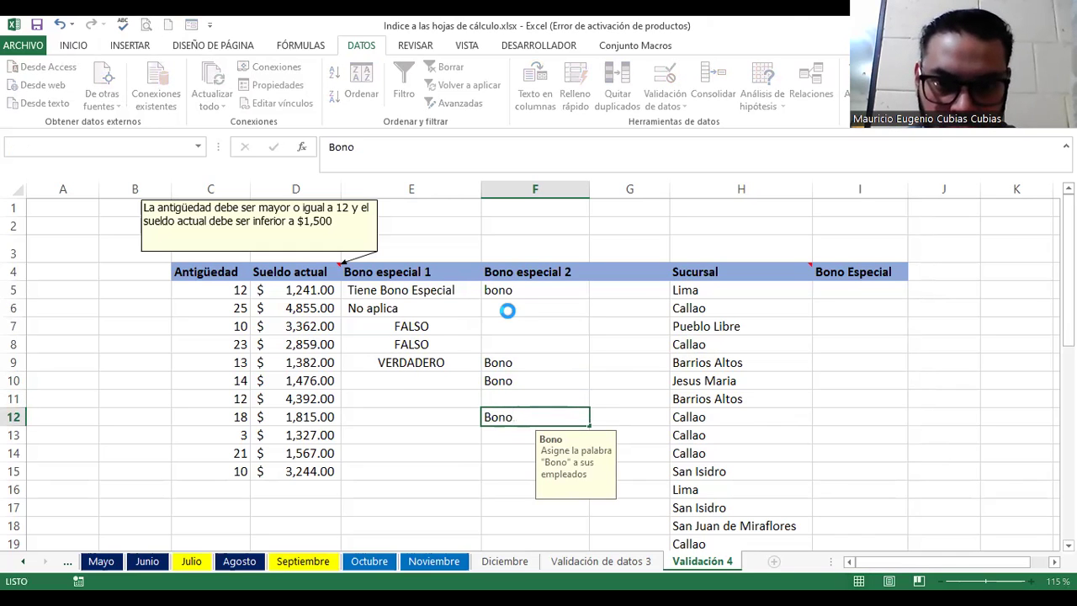
{"action": "key", "text": "Return"}
{"action": "key", "text": "Tab"}
{"action": "key", "text": "Return"}
- Enter bono in F13, F14 and F15, discarding each rejected entry
{"action": "key", "text": "Down"}
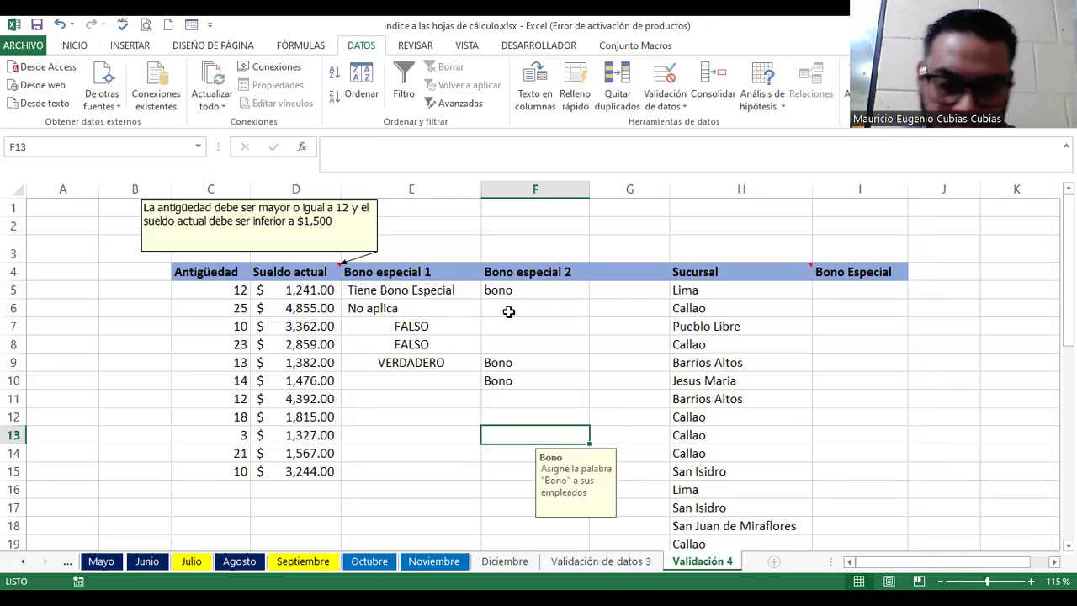
{"action": "type", "text": "bono"}
{"action": "key", "text": "Return"}
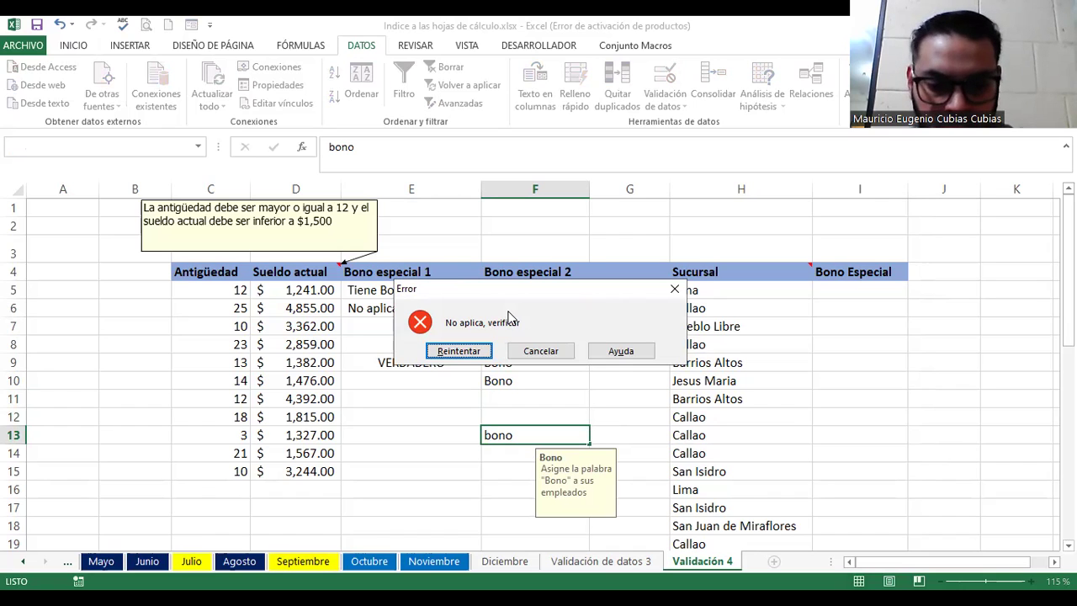
{"action": "key", "text": "Tab"}
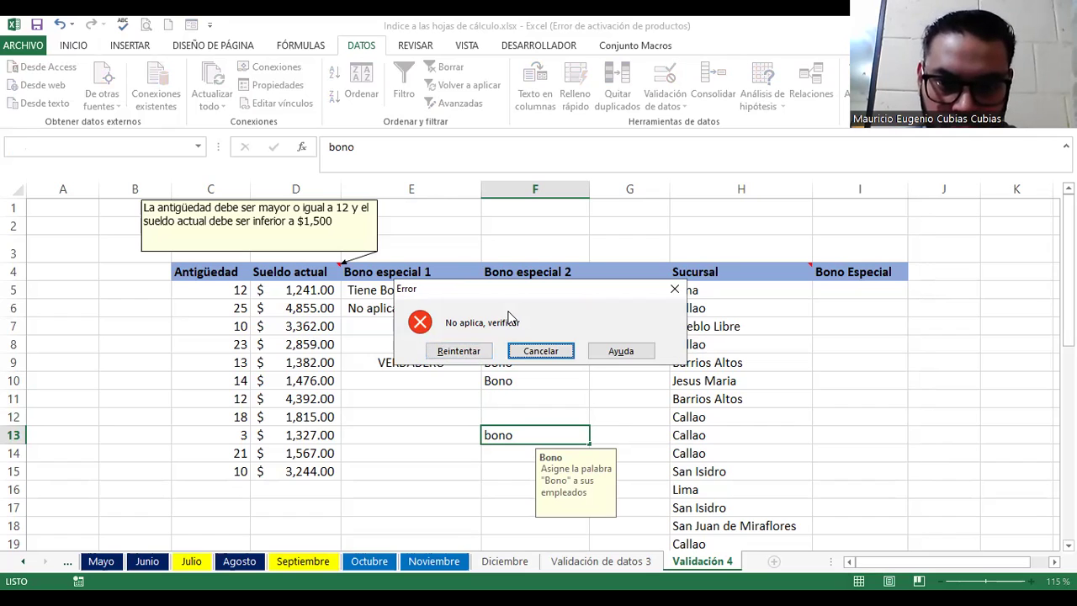
{"action": "key", "text": "Return"}
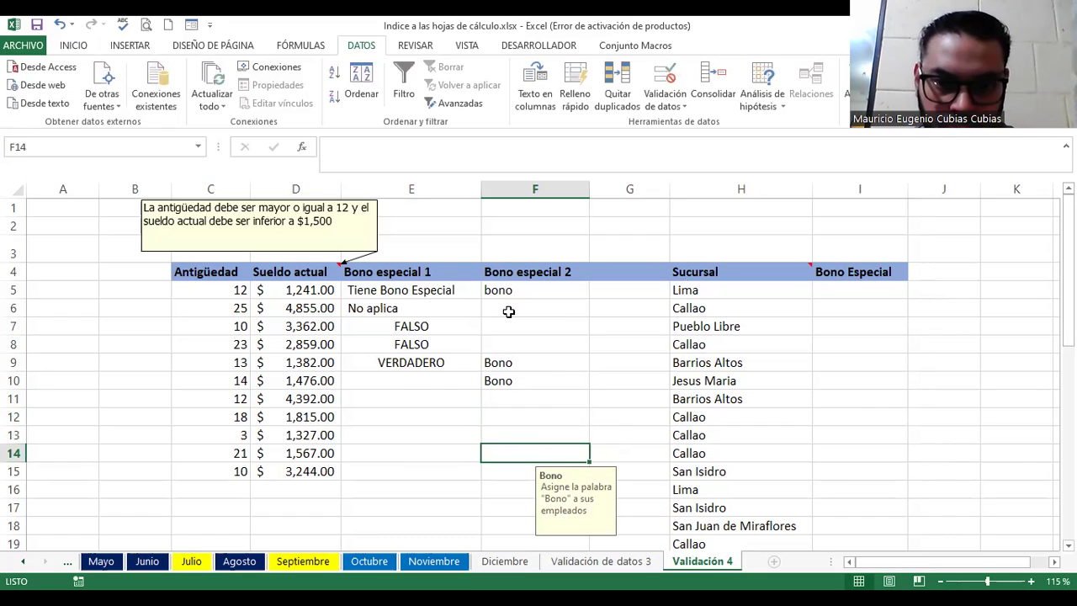
{"action": "type", "text": "bono"}
{"action": "key", "text": "Return"}
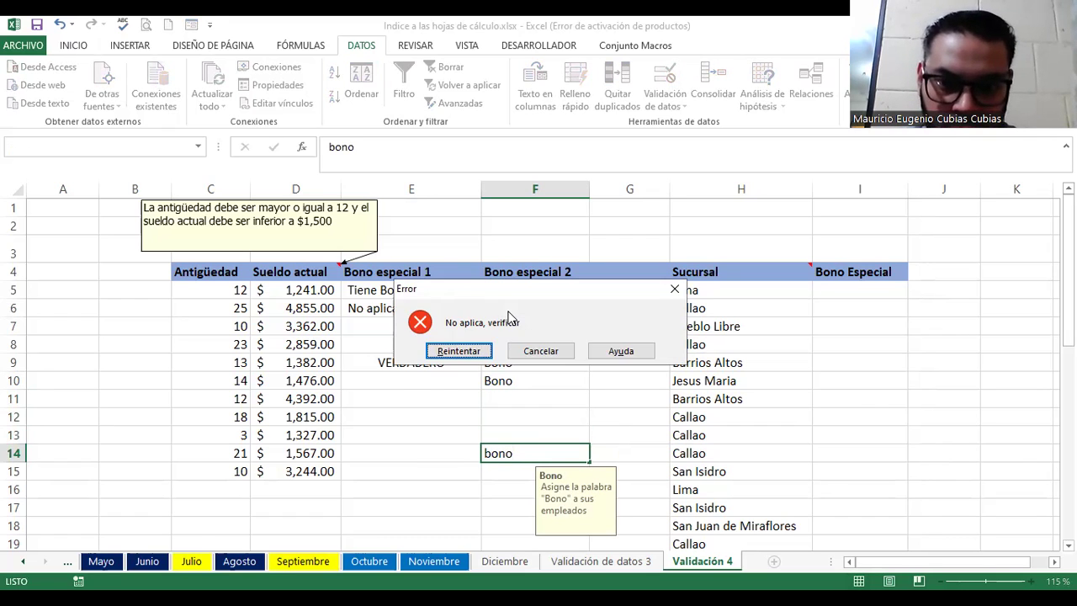
{"action": "key", "text": "Tab"}
{"action": "key", "text": "Return"}
{"action": "type", "text": "bono"}
{"action": "key", "text": "Return"}
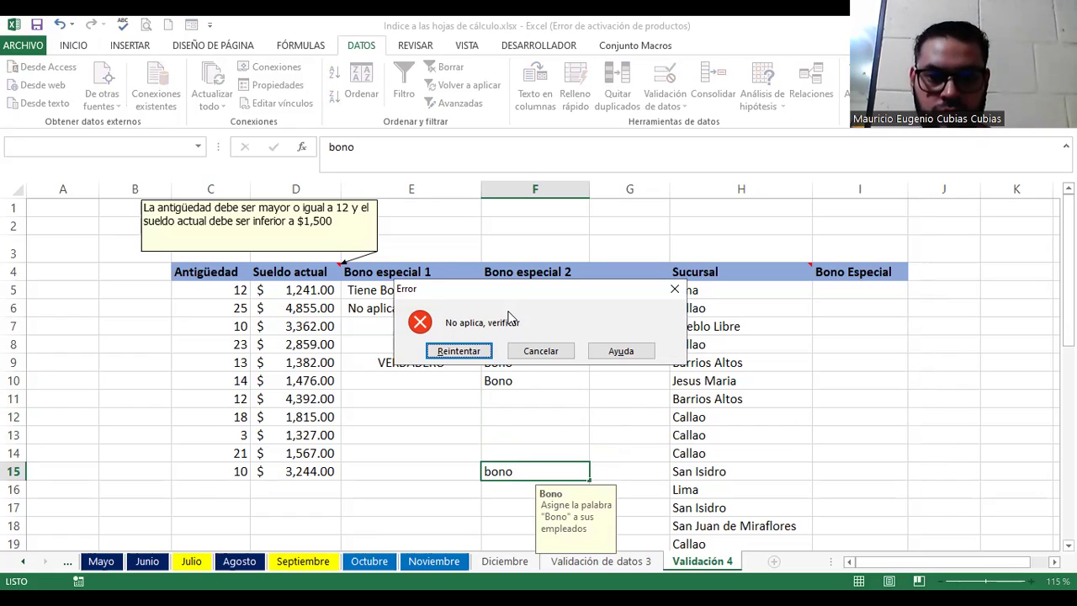
{"action": "key", "text": "Tab"}
{"action": "key", "text": "Return"}
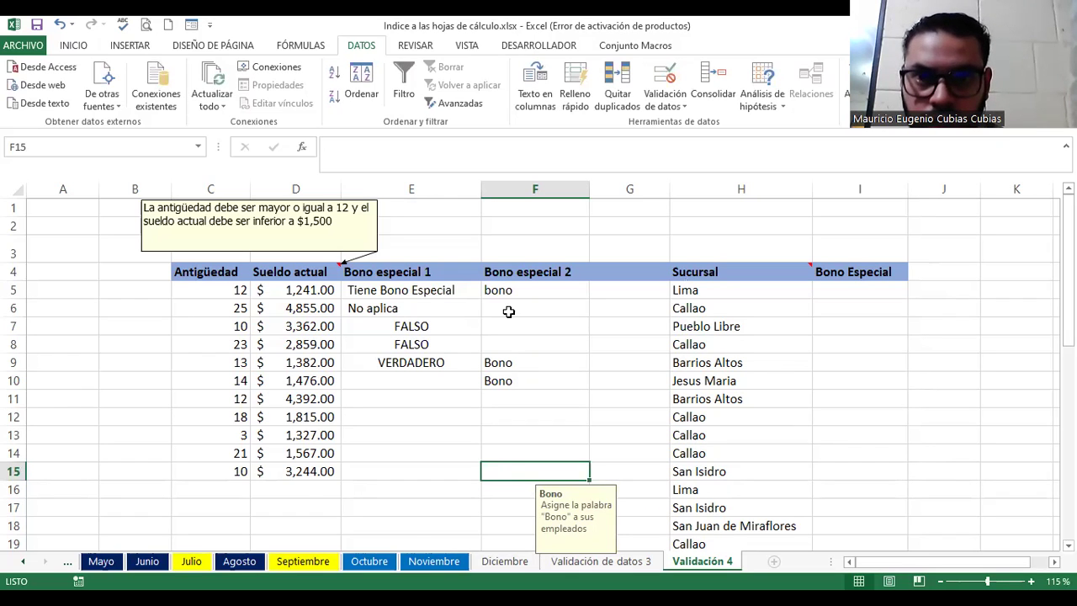
{"action": "left_click", "coordinate": [418, 291]}
{"action": "left_click", "coordinate": [409, 313]}
{"action": "left_click", "coordinate": [409, 345]}
{"action": "left_click", "coordinate": [408, 360]}
{"action": "left_click", "coordinate": [407, 340]}
{"action": "left_click", "coordinate": [401, 323]}
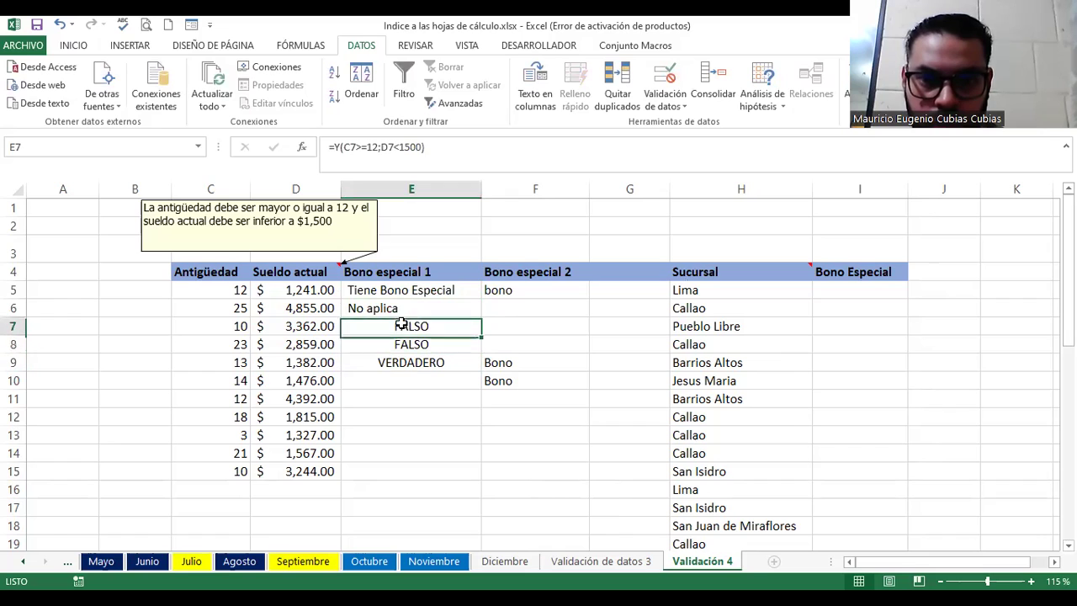
{"action": "left_click", "coordinate": [397, 308]}
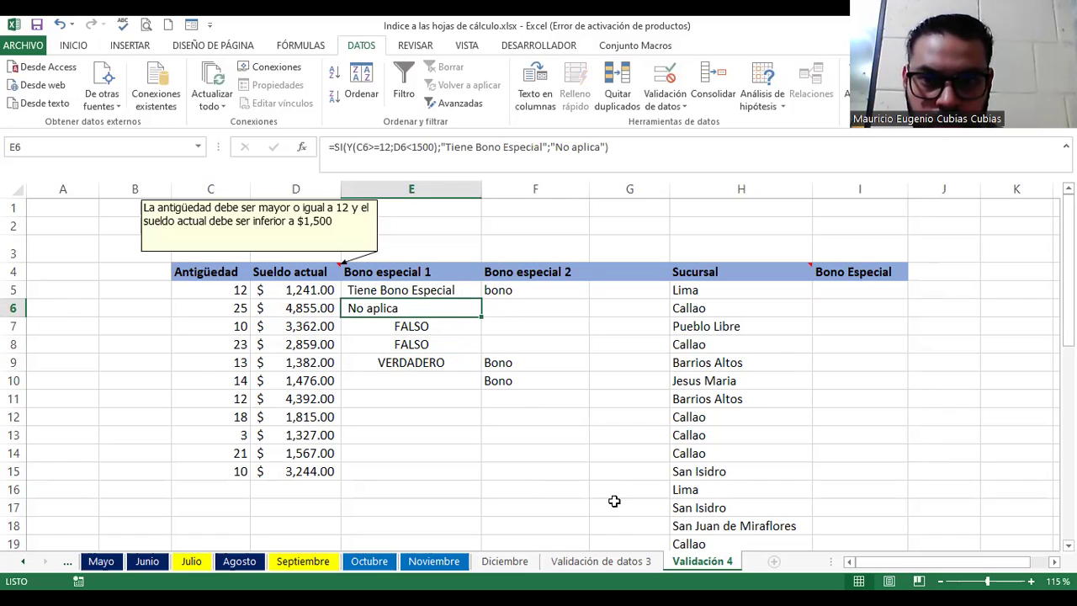
{"action": "left_click_drag", "start_coordinate": [875, 570], "coordinate": [888, 570]}
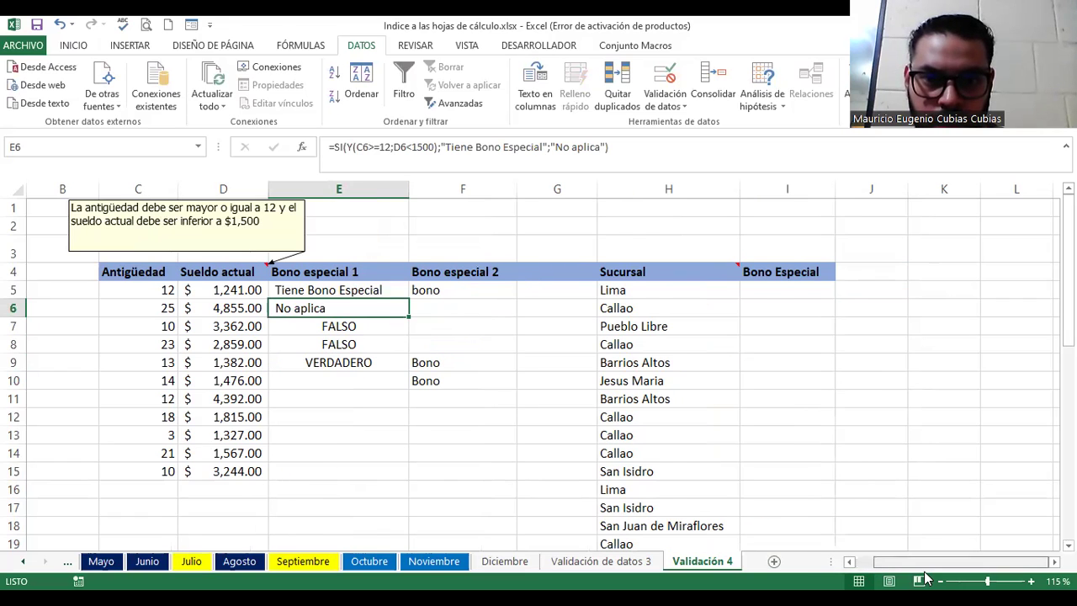
{"action": "left_click", "coordinate": [784, 292]}
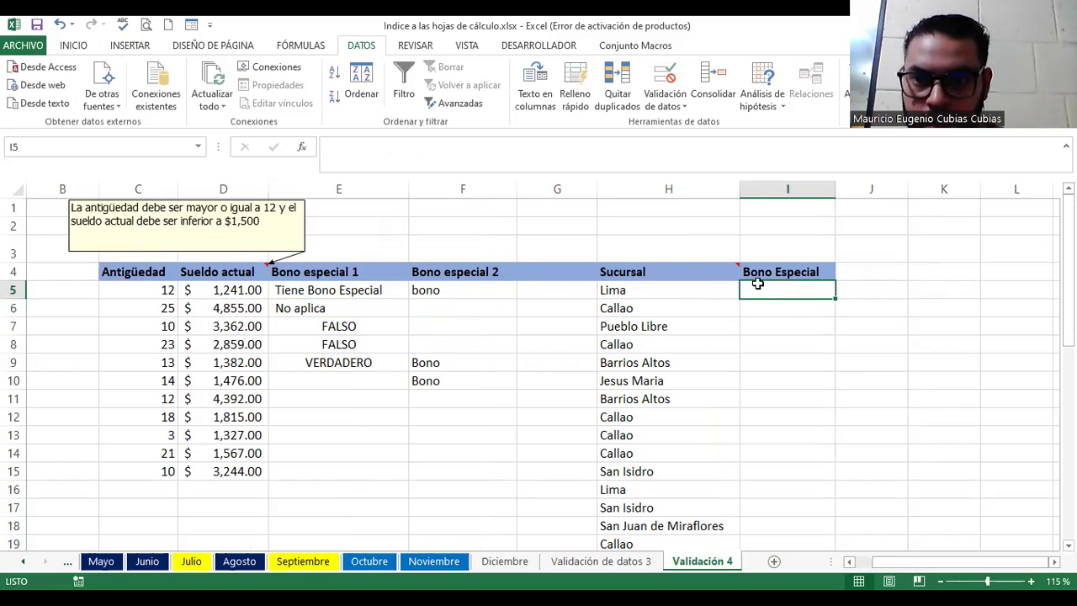
{"action": "left_click", "coordinate": [733, 270]}
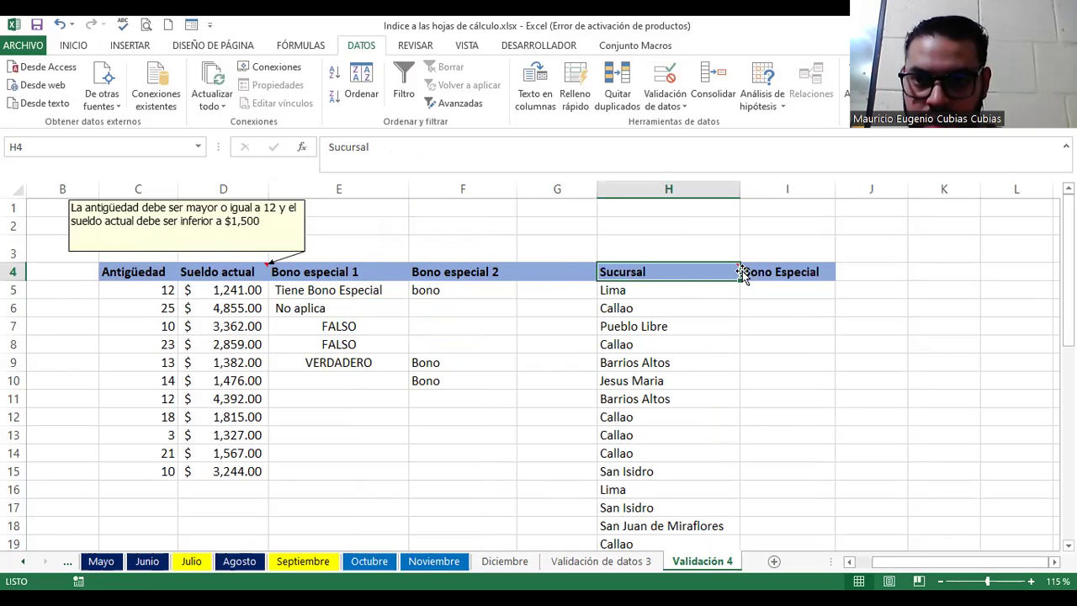
{"action": "mouse_move", "coordinate": [706, 271]}
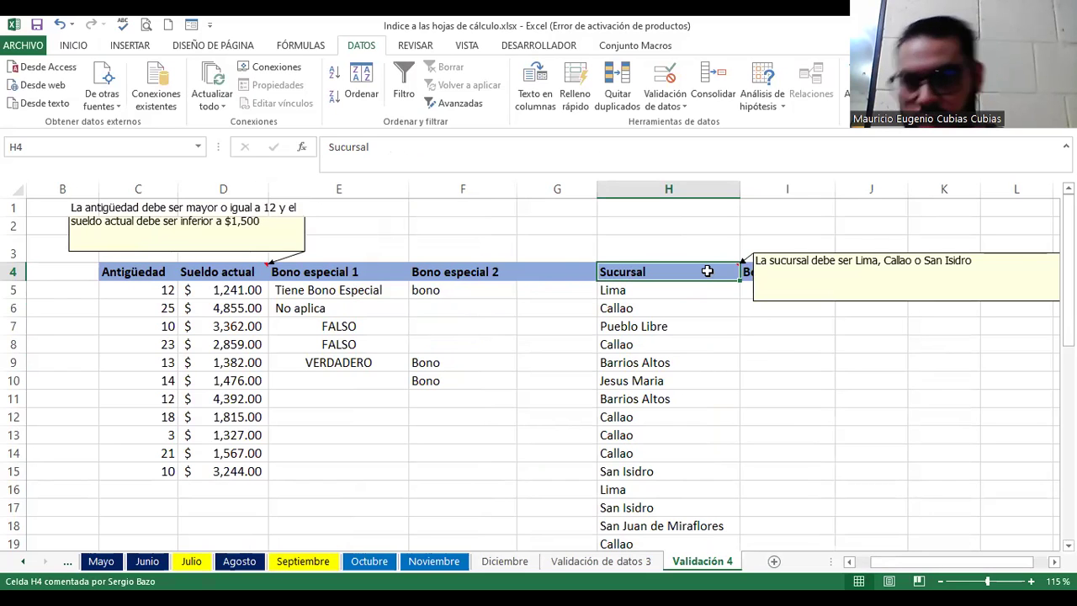
{"action": "left_click", "coordinate": [520, 327]}
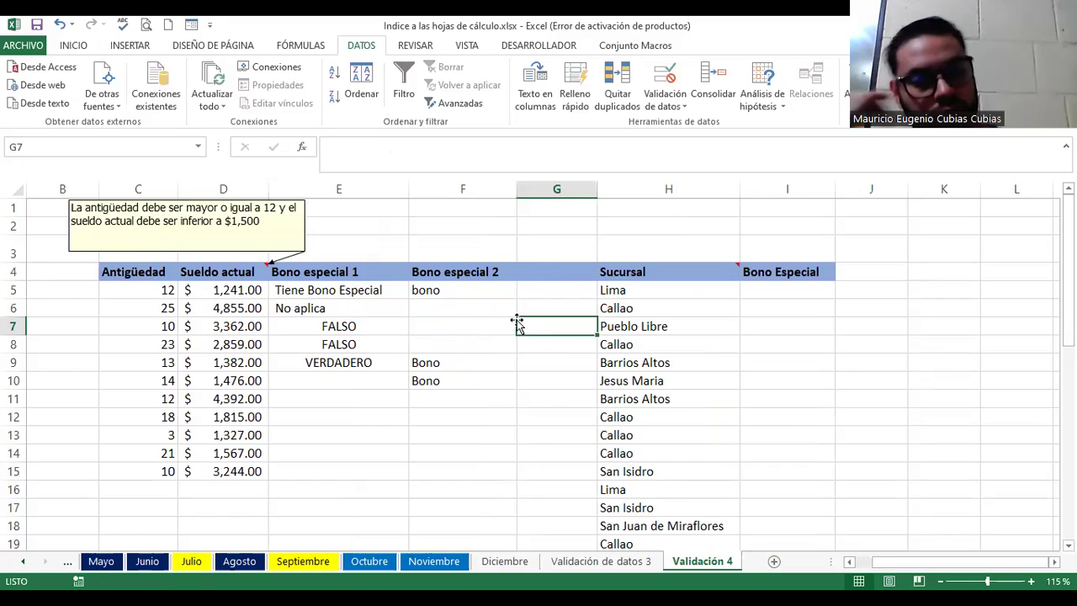
{"action": "left_click", "coordinate": [333, 279]}
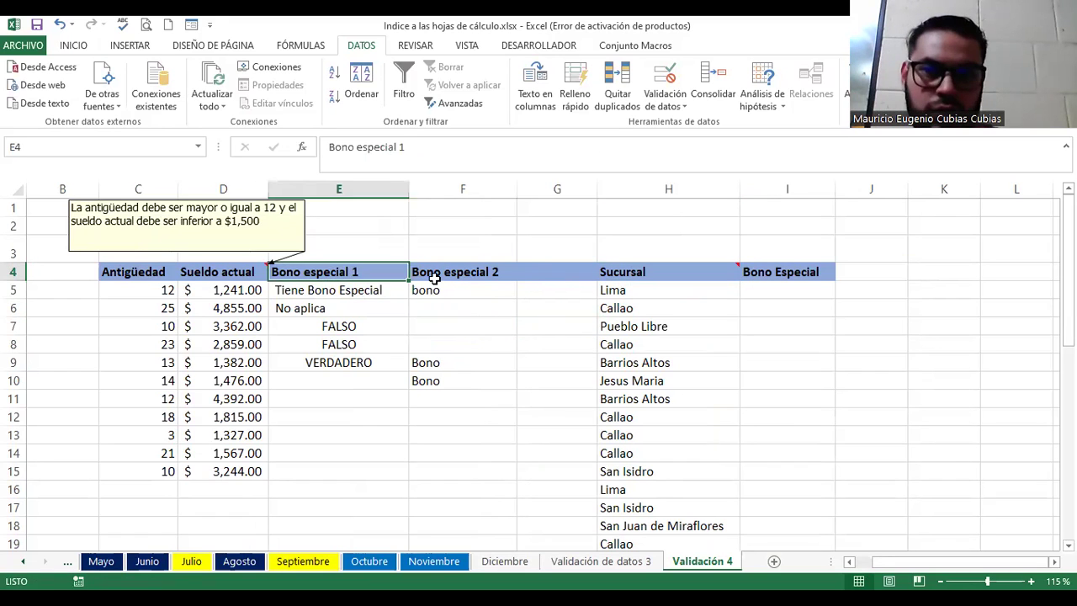
{"action": "key", "text": "Right"}
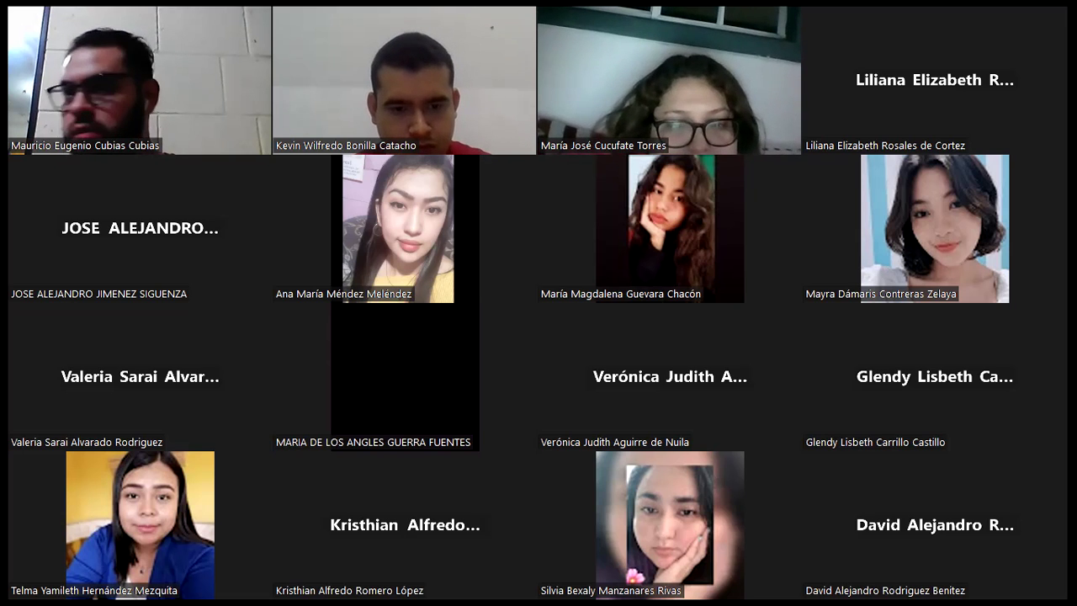
{"action": "scroll", "coordinate": [775, 283], "scroll_direction": "down", "scroll_amount": 1}
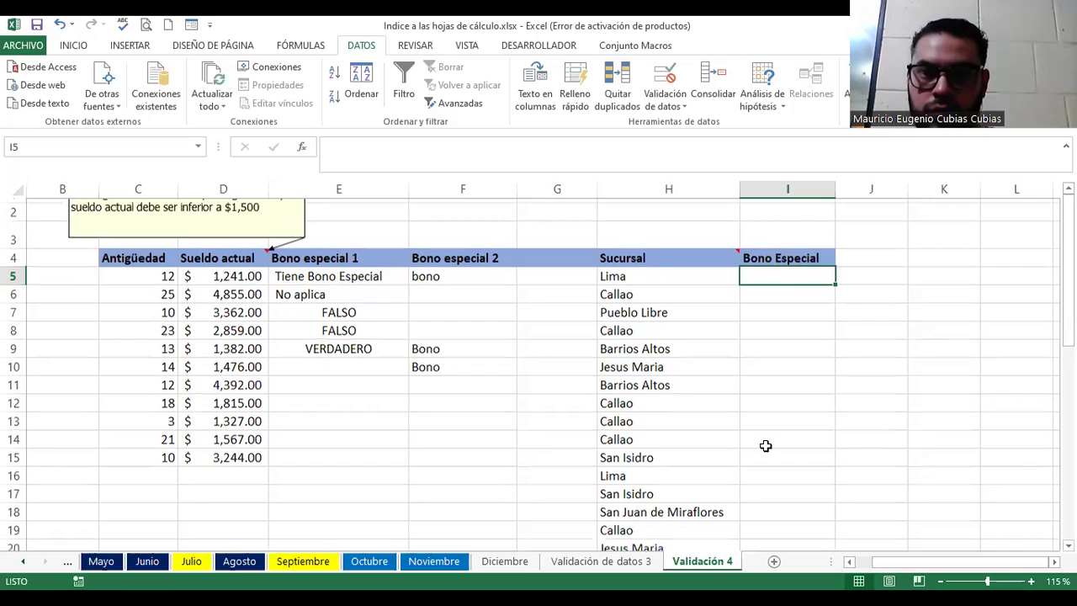
{"action": "scroll", "coordinate": [765, 446], "scroll_direction": "up", "scroll_amount": 1}
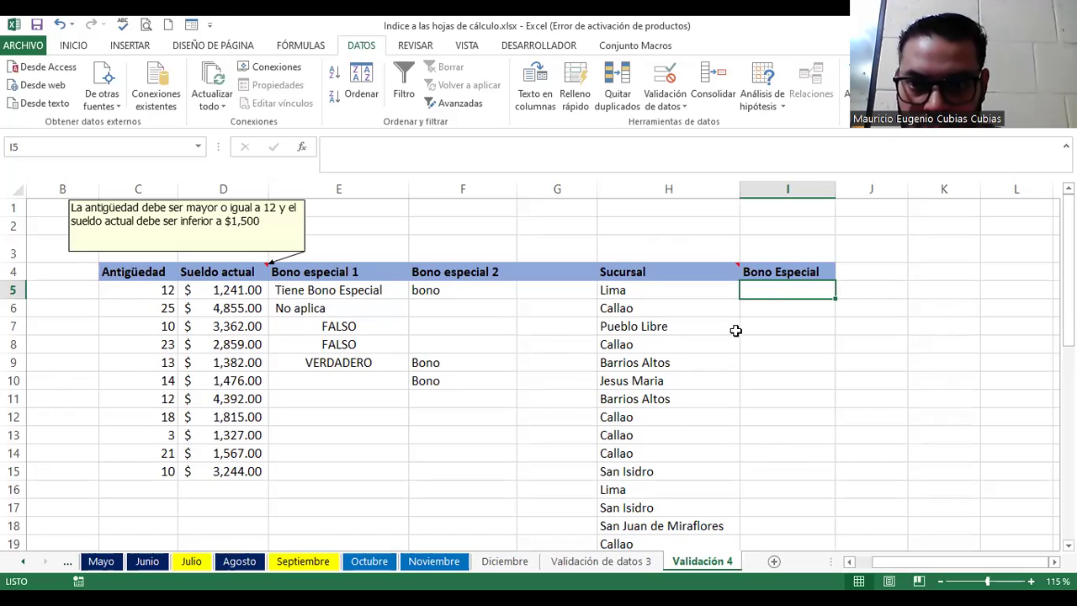
{"action": "left_click", "coordinate": [729, 270]}
{"action": "mouse_move", "coordinate": [669, 272]}
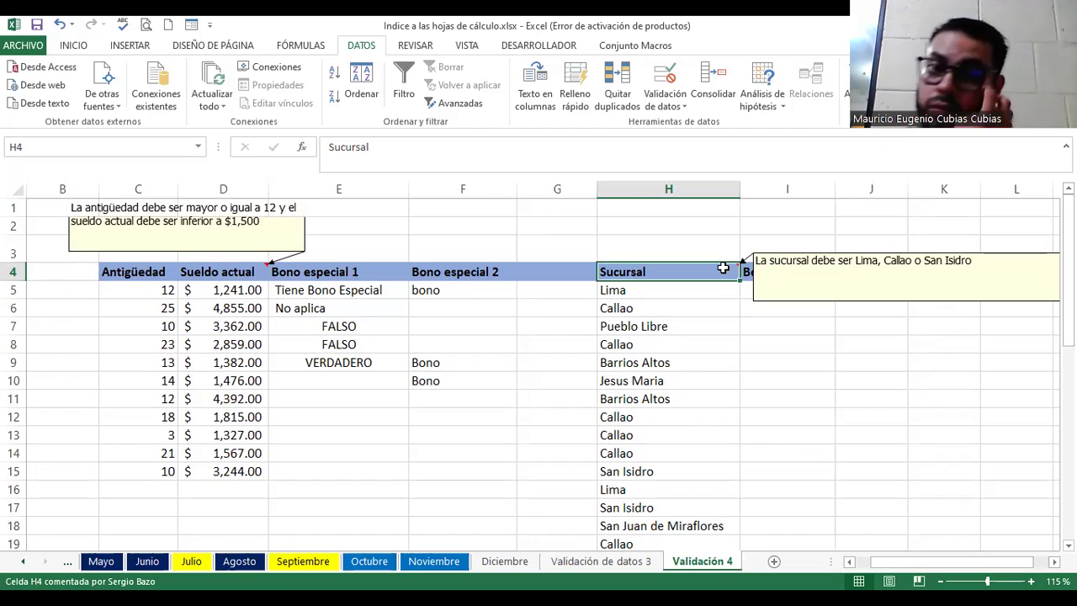
{"action": "left_click", "coordinate": [752, 324]}
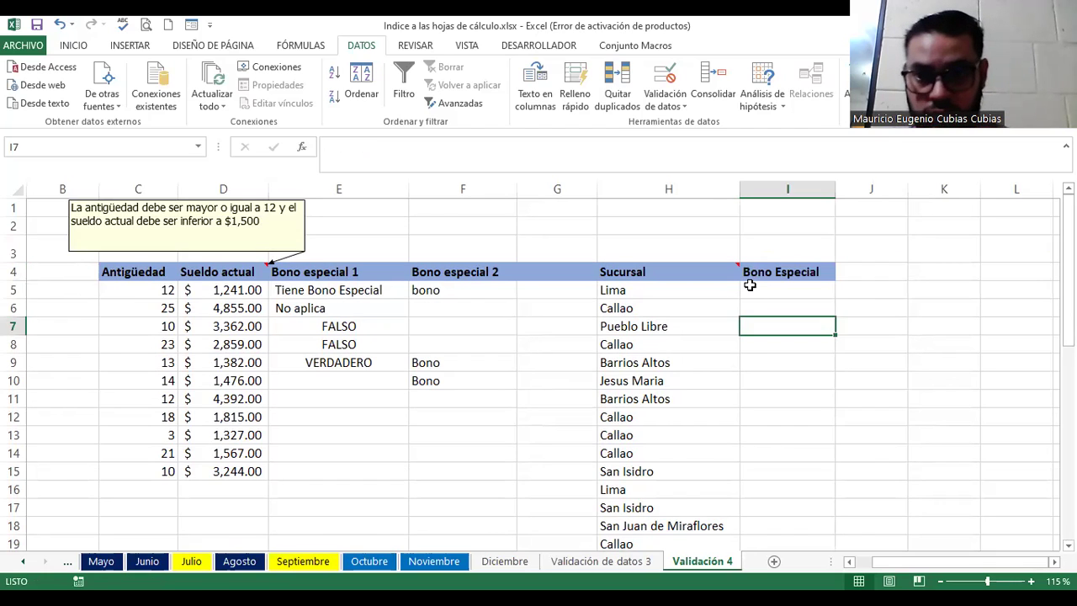
{"action": "left_click", "coordinate": [748, 294]}
{"action": "key", "text": "shift+Down"}
{"action": "key", "text": "shift+Down"}
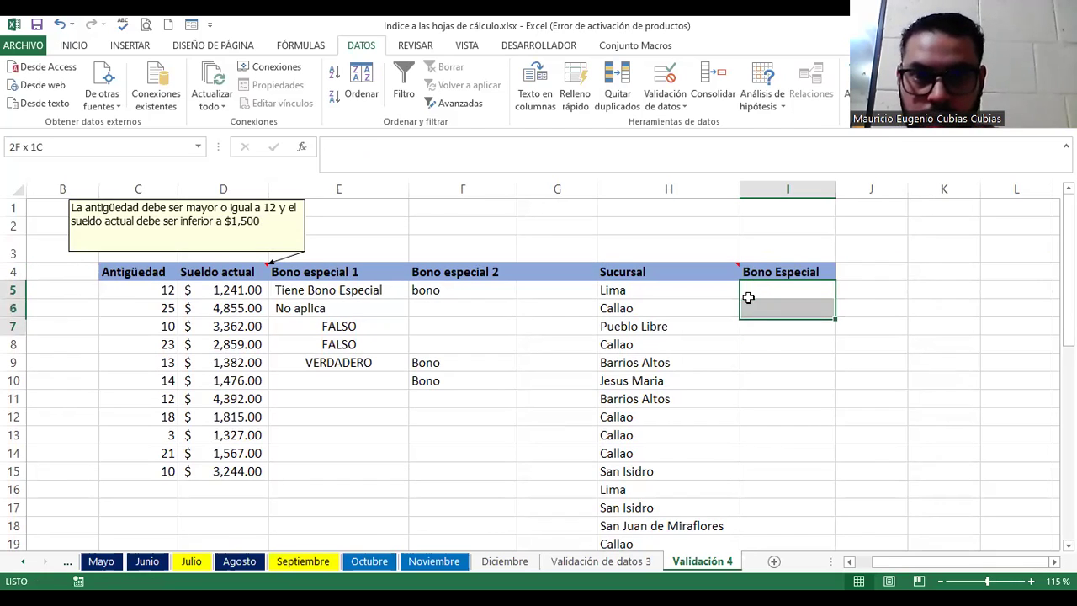
{"action": "key", "text": "shift+Down"}
{"action": "key", "text": "shift+Down"}
{"action": "key", "text": "shift+Down"}
{"action": "key", "text": "shift+Down"}
{"action": "key", "text": "shift+Down"}
{"action": "key", "text": "shift+Down"}
{"action": "key", "text": "shift+Down"}
{"action": "key", "text": "shift+Down"}
{"action": "key", "text": "shift+Down"}
{"action": "key", "text": "shift+Down"}
{"action": "key", "text": "shift+Down"}
{"action": "key", "text": "shift+Down"}
{"action": "key", "text": "shift+Down"}
{"action": "key", "text": "shift+Down"}
{"action": "key", "text": "shift+Down"}
{"action": "key", "text": "shift+Down"}
{"action": "key", "text": "shift+Down"}
{"action": "key", "text": "shift+Down"}
{"action": "key", "text": "shift+Down"}
{"action": "key", "text": "shift+Down"}
{"action": "key", "text": "shift+Down"}
{"action": "key", "text": "shift+Down"}
{"action": "key", "text": "shift+Down"}
{"action": "key", "text": "shift+Down"}
{"action": "key", "text": "shift+Down"}
{"action": "key", "text": "shift+Down"}
{"action": "key", "text": "shift+Down"}
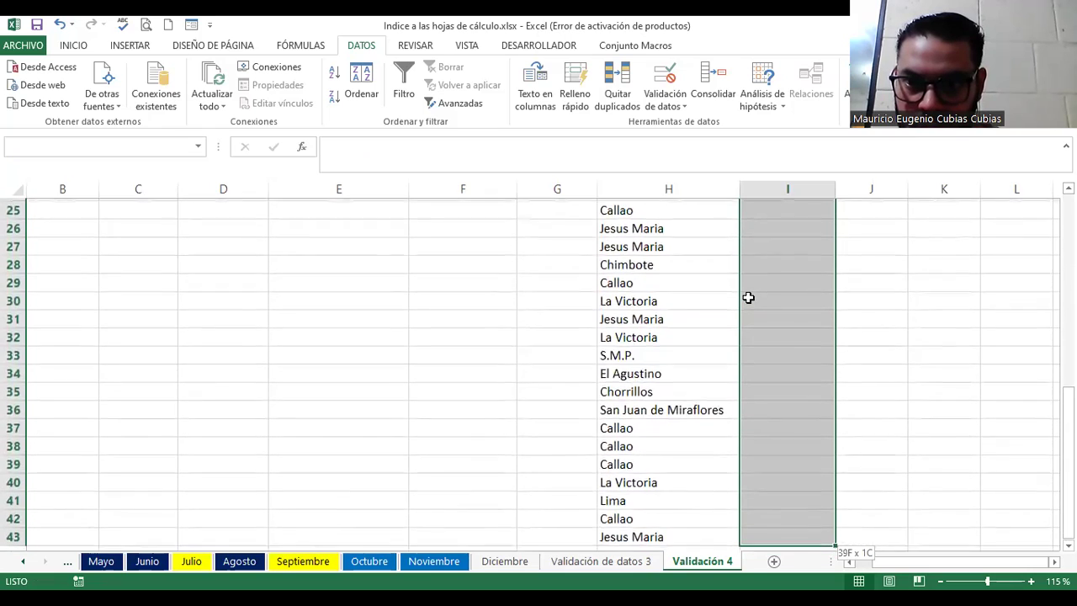
{"action": "key", "text": "shift+Down"}
{"action": "key", "text": "shift+Down"}
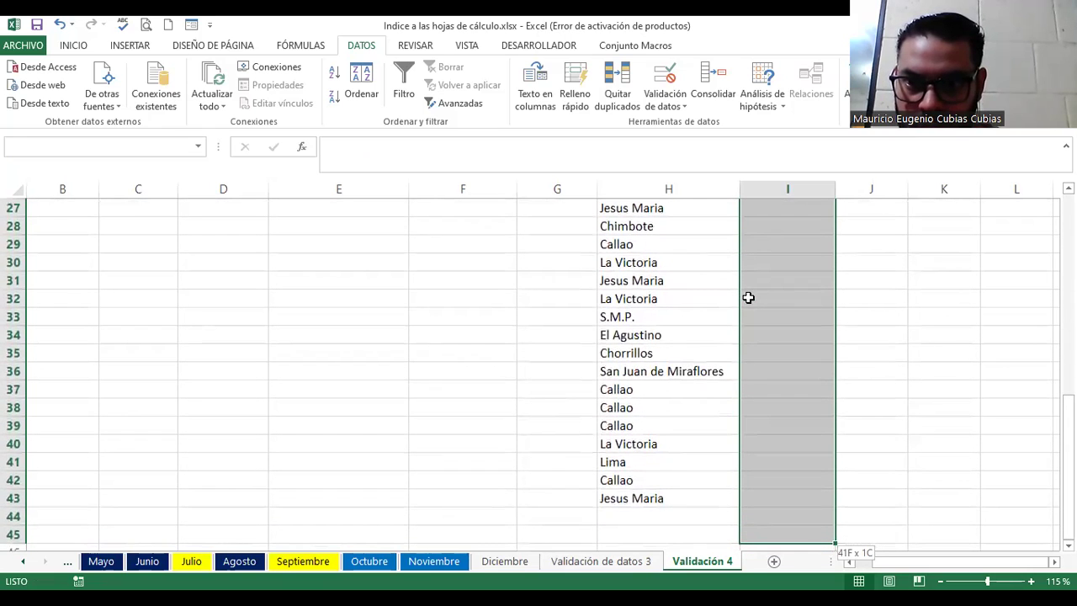
{"action": "key", "text": "ctrl+BackSpace"}
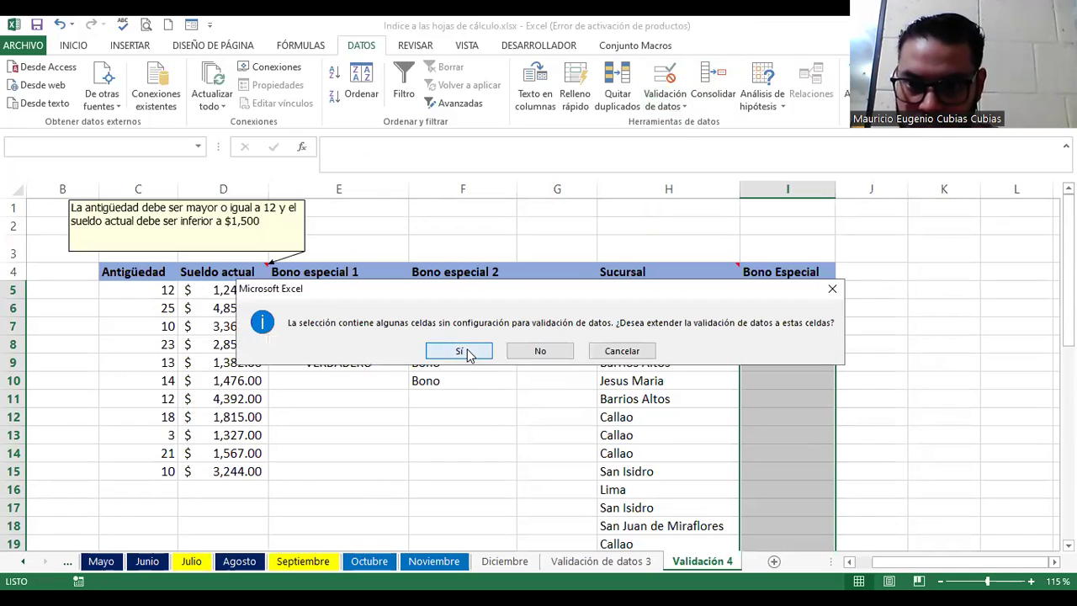
{"action": "left_click", "coordinate": [468, 353]}
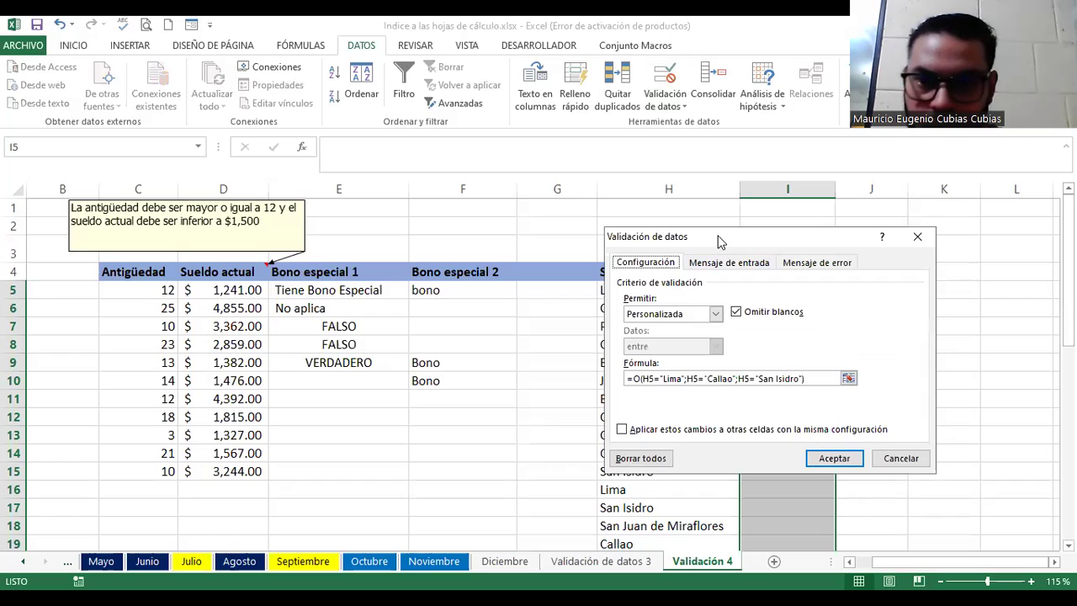
{"action": "left_click_drag", "start_coordinate": [718, 241], "coordinate": [497, 180]}
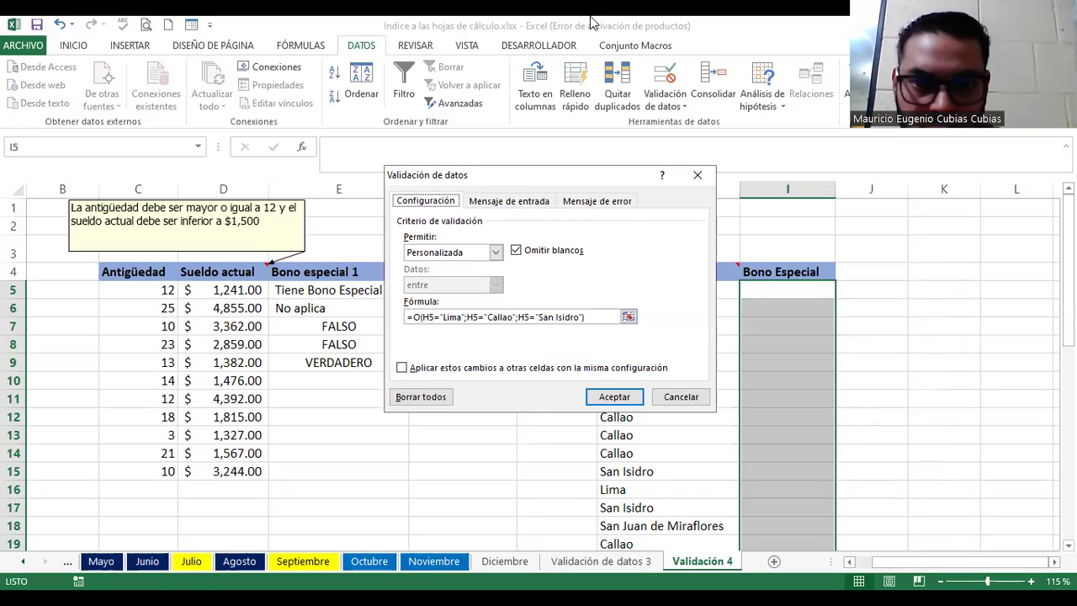
{"action": "left_click", "coordinate": [433, 318]}
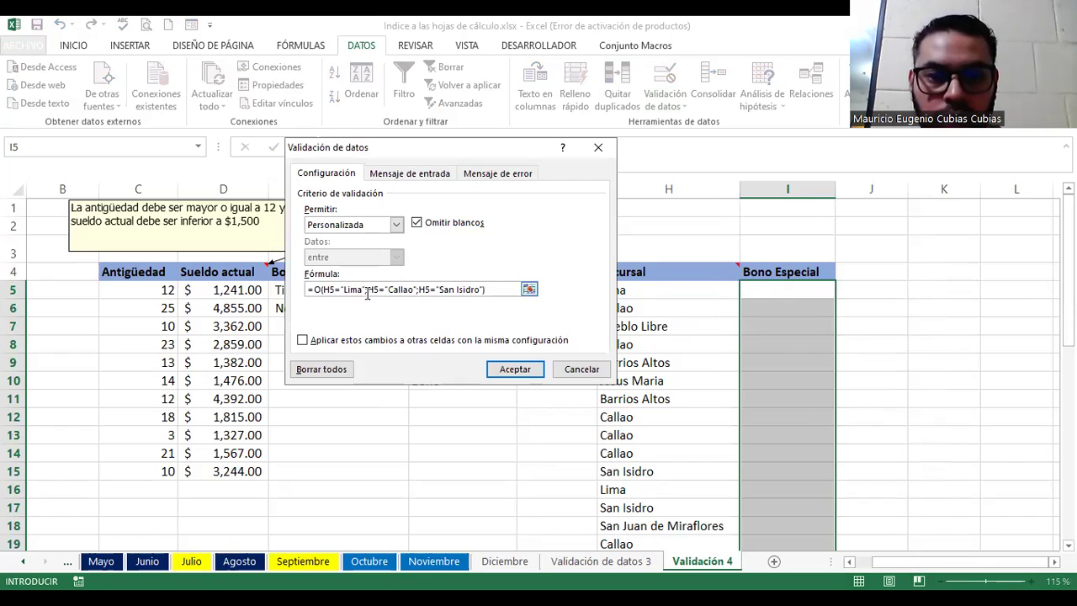
{"action": "left_click", "coordinate": [572, 372]}
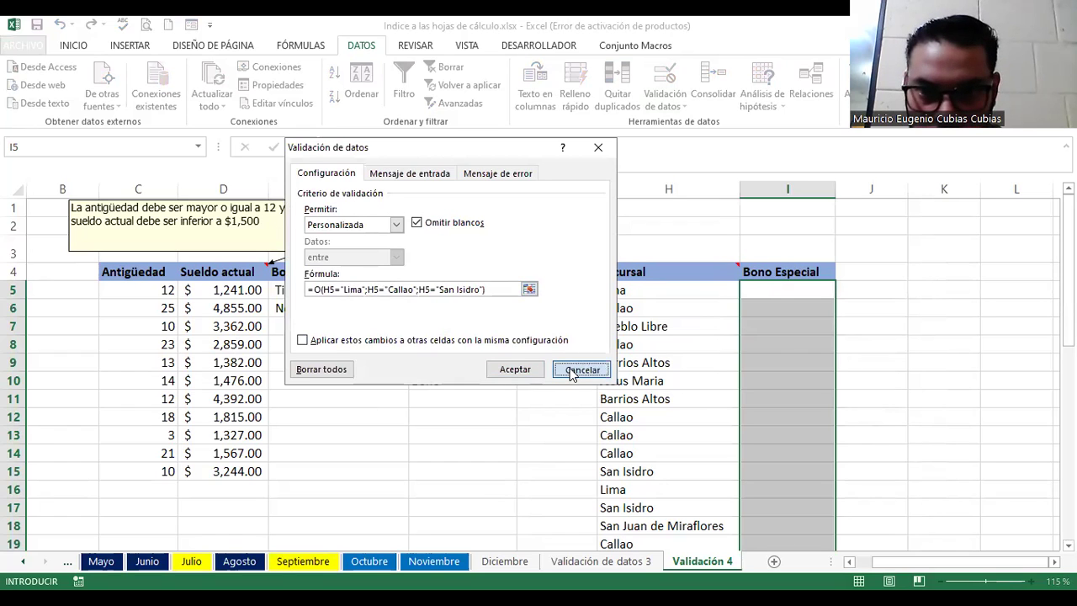
{"action": "left_click", "coordinate": [873, 288]}
- Add the Bono2 heading in cell J4
{"action": "left_click", "coordinate": [873, 274]}
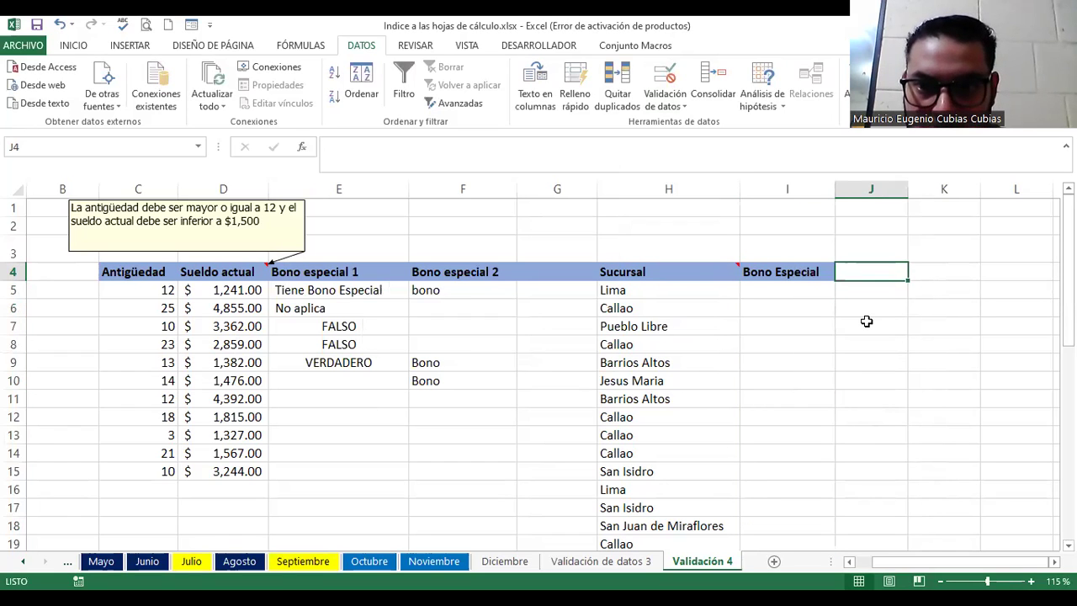
{"action": "type", "text": "Bono2"}
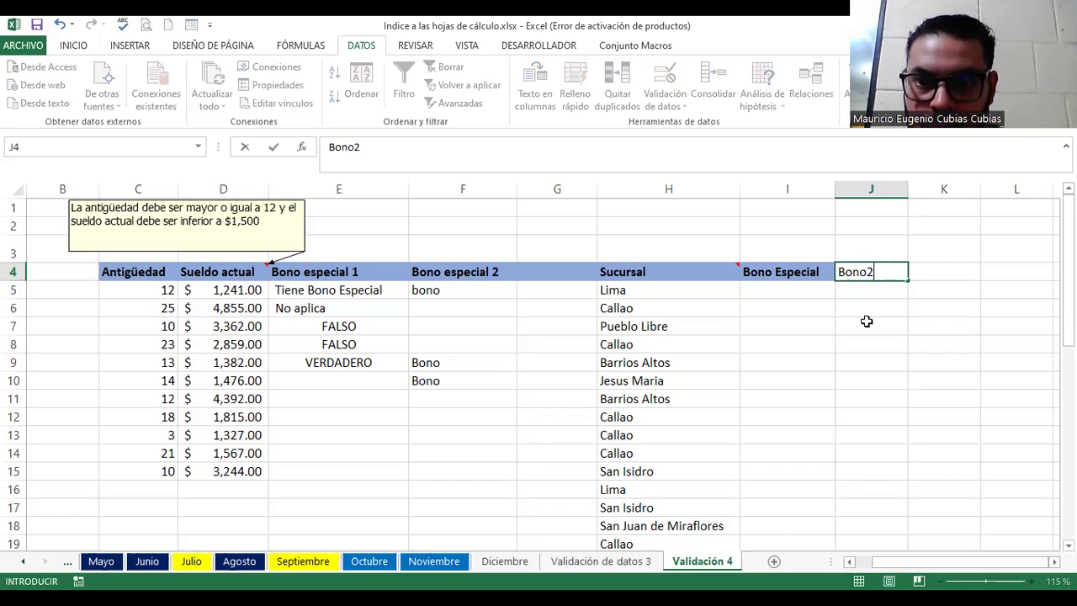
{"action": "key", "text": "Return"}
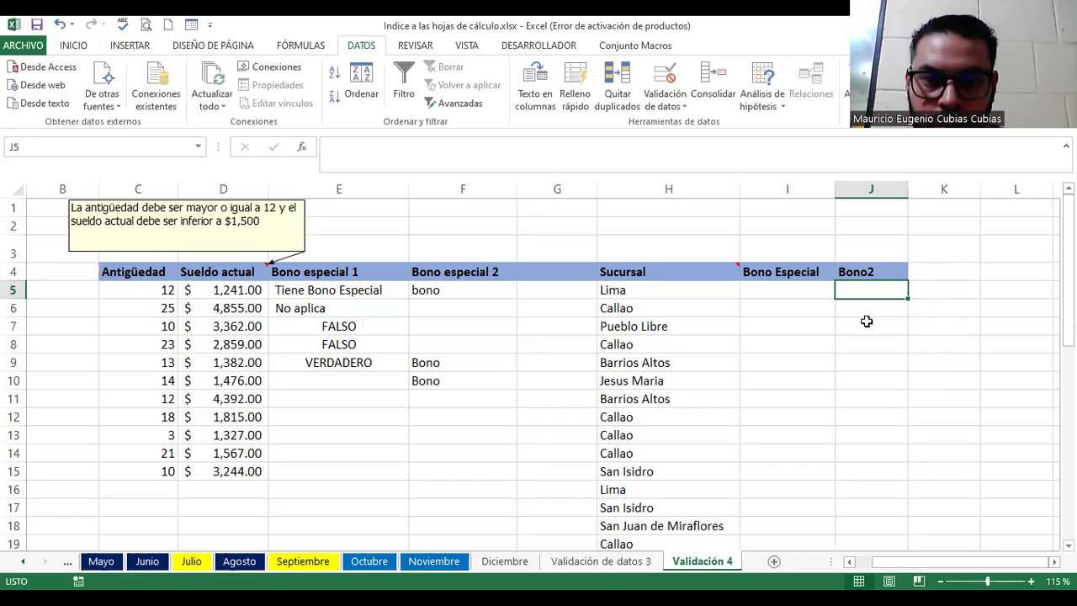
- Start =o(H5="Lima";H5="Callao";H5=" in J5, then discard the unfinished formula
{"action": "type", "text": "=o"}
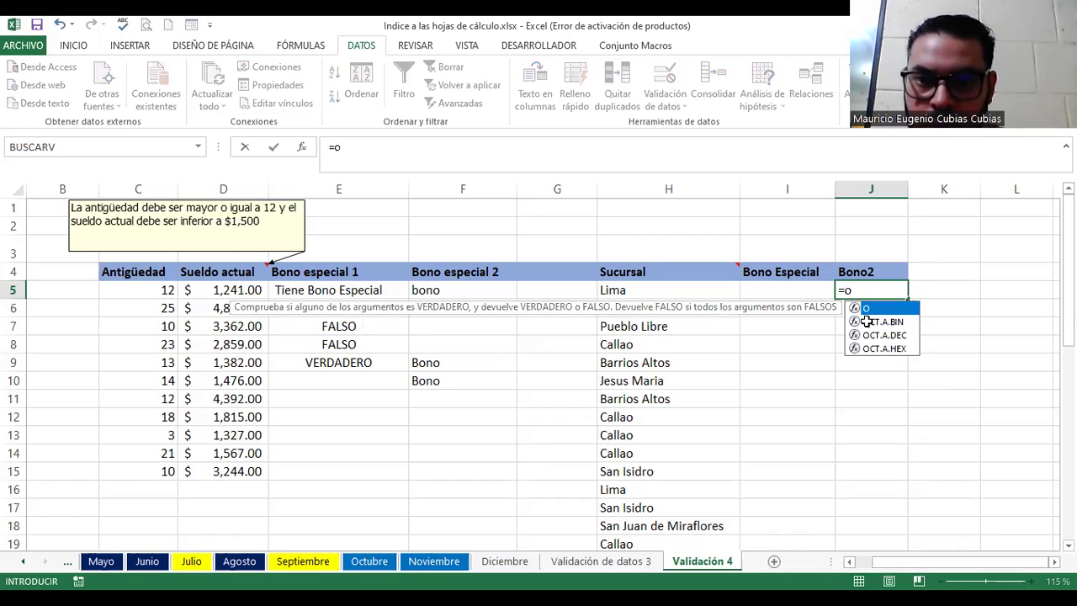
{"action": "type", "text": "("}
{"action": "left_click", "coordinate": [664, 288]}
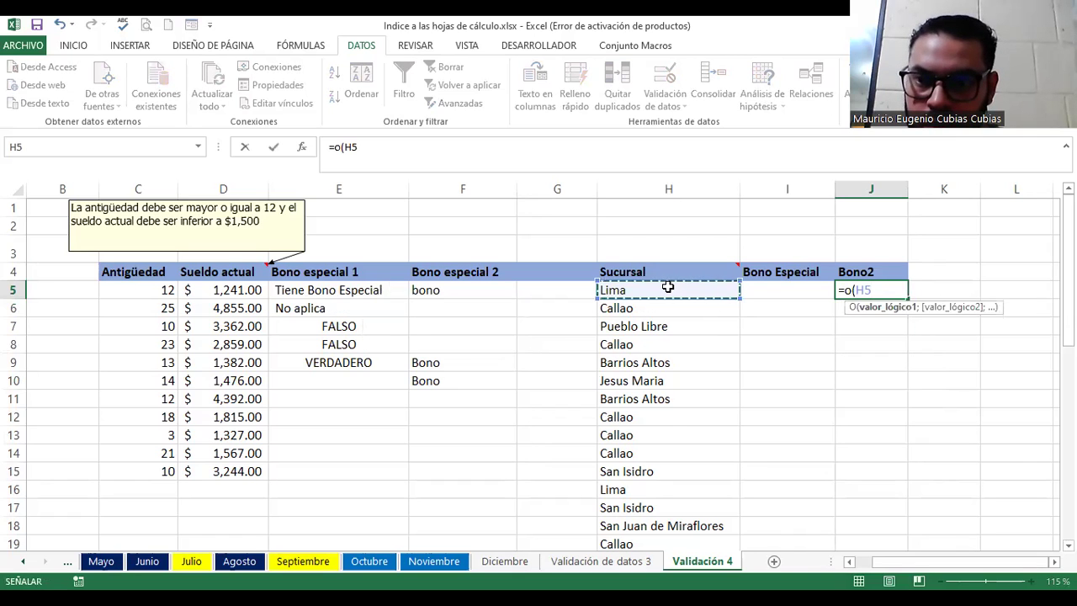
{"action": "type", "text": "=\"Li"}
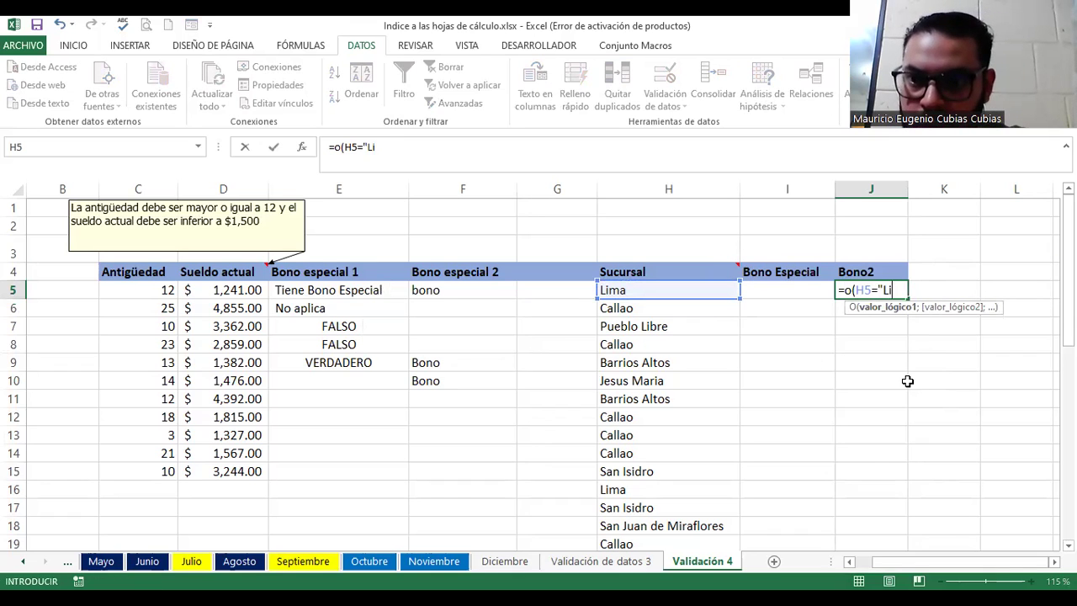
{"action": "type", "text": "ma\""}
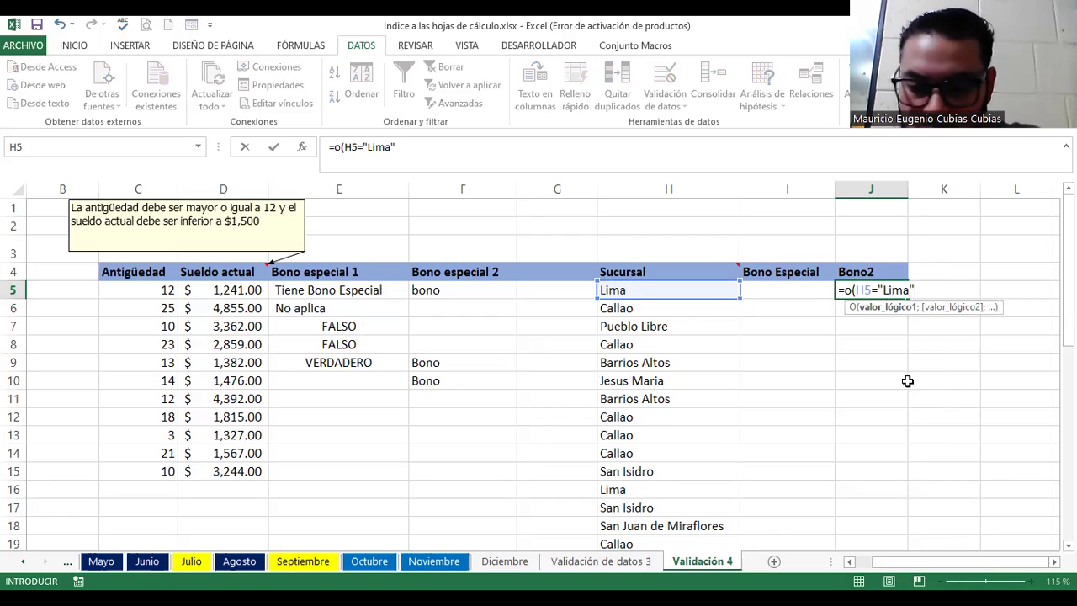
{"action": "type", "text": ";"}
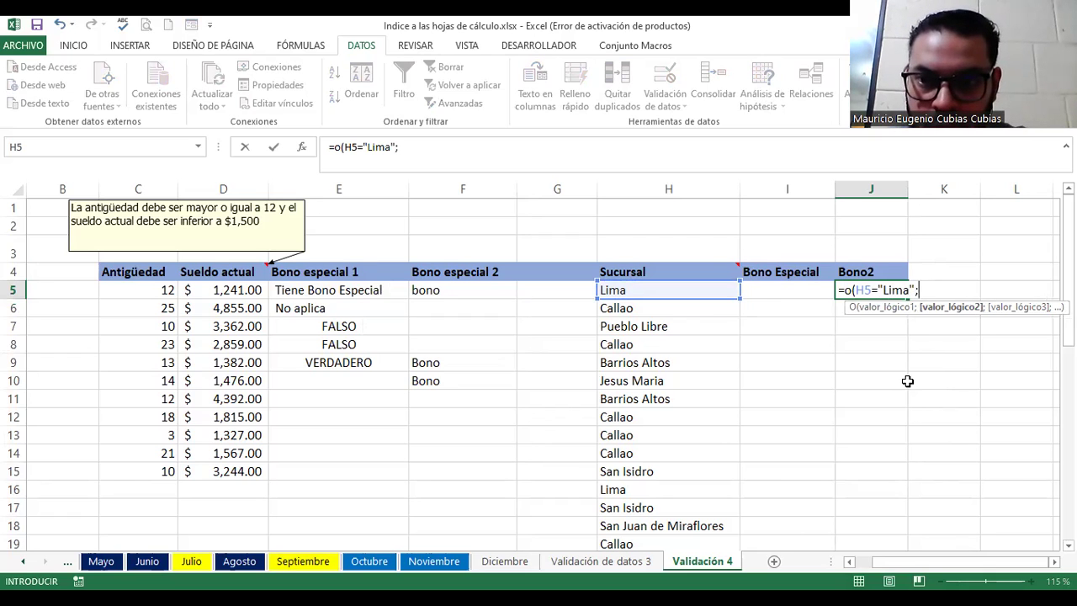
{"action": "left_click", "coordinate": [699, 289]}
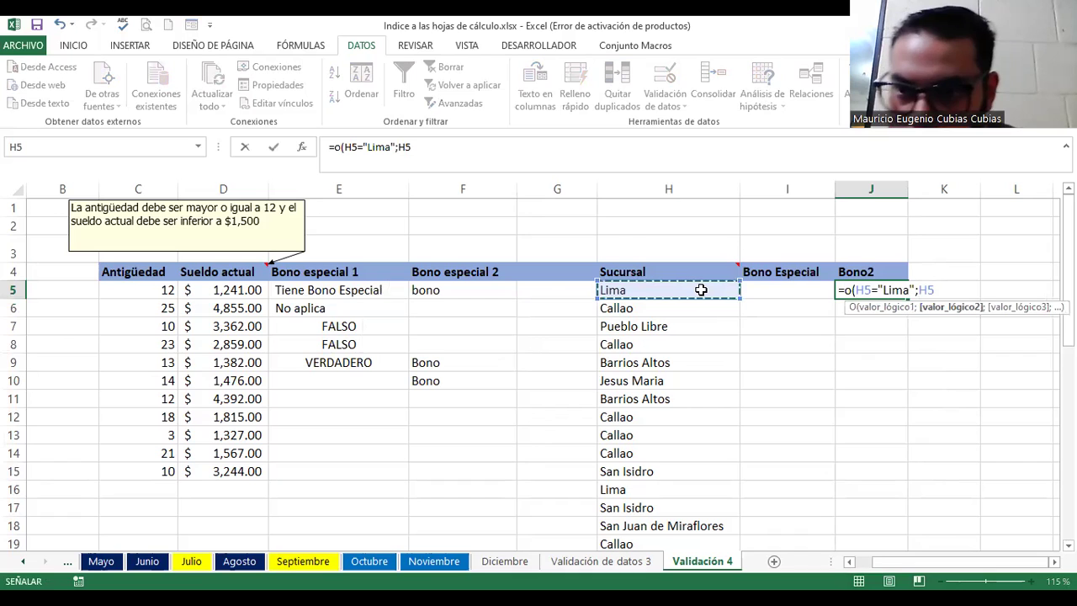
{"action": "type", "text": "="}
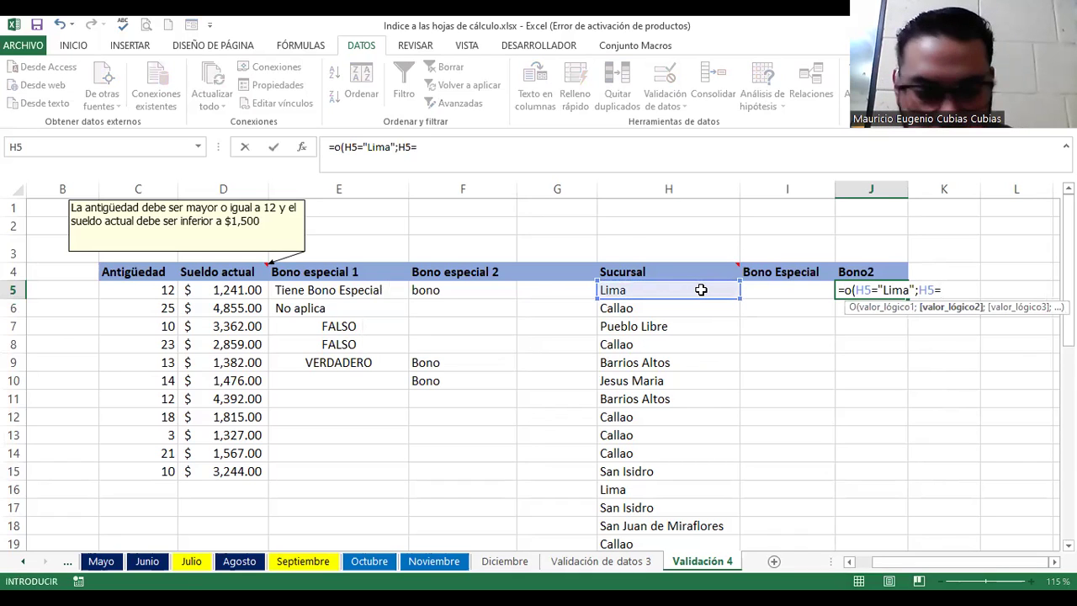
{"action": "type", "text": "\"Call"}
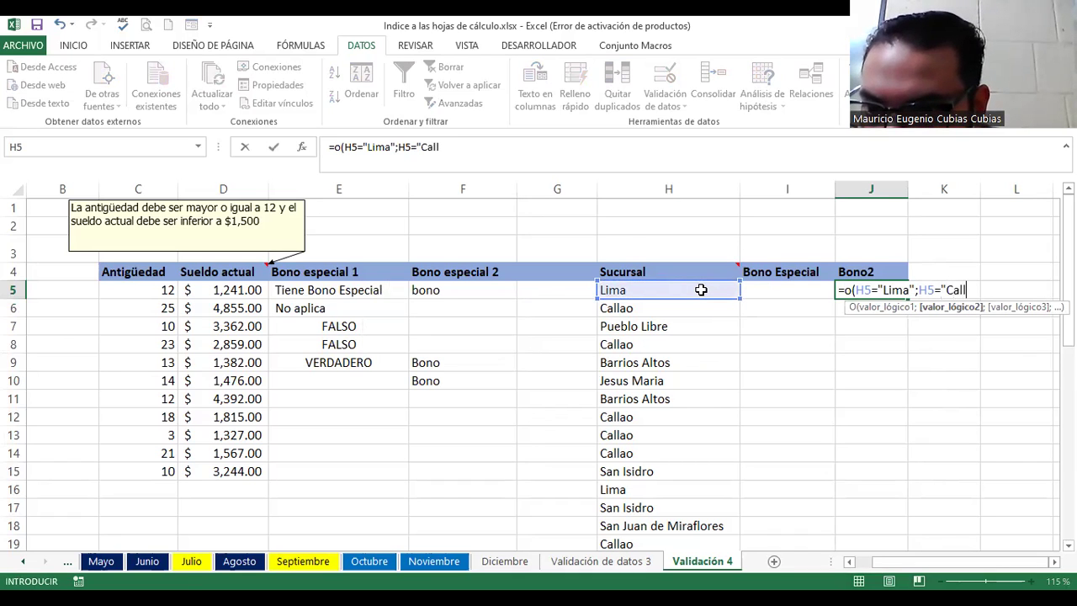
{"action": "type", "text": "ao\""}
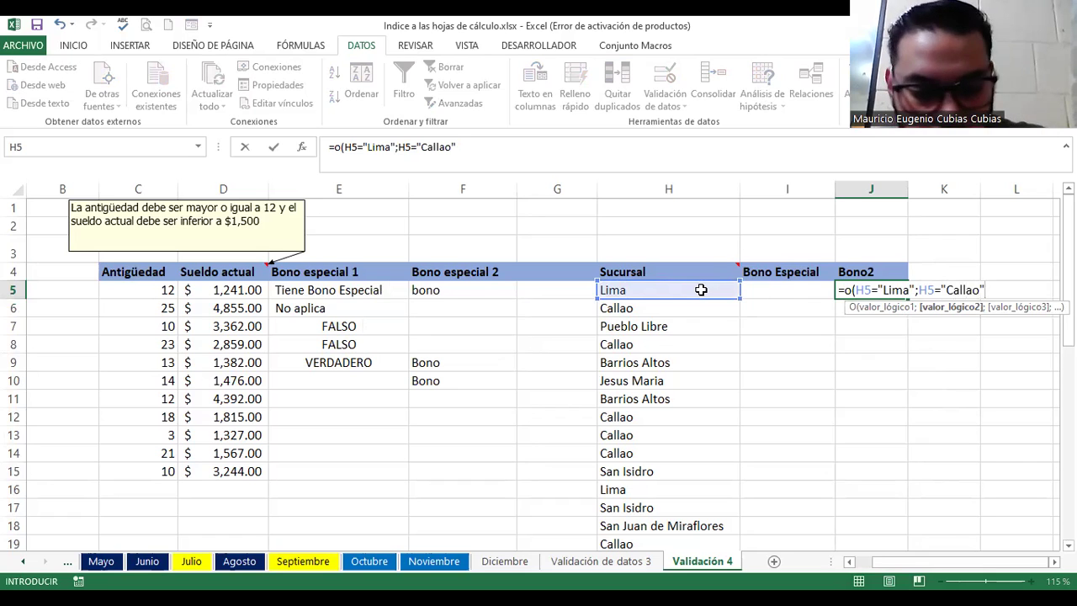
{"action": "type", "text": ";"}
{"action": "left_click", "coordinate": [668, 287]}
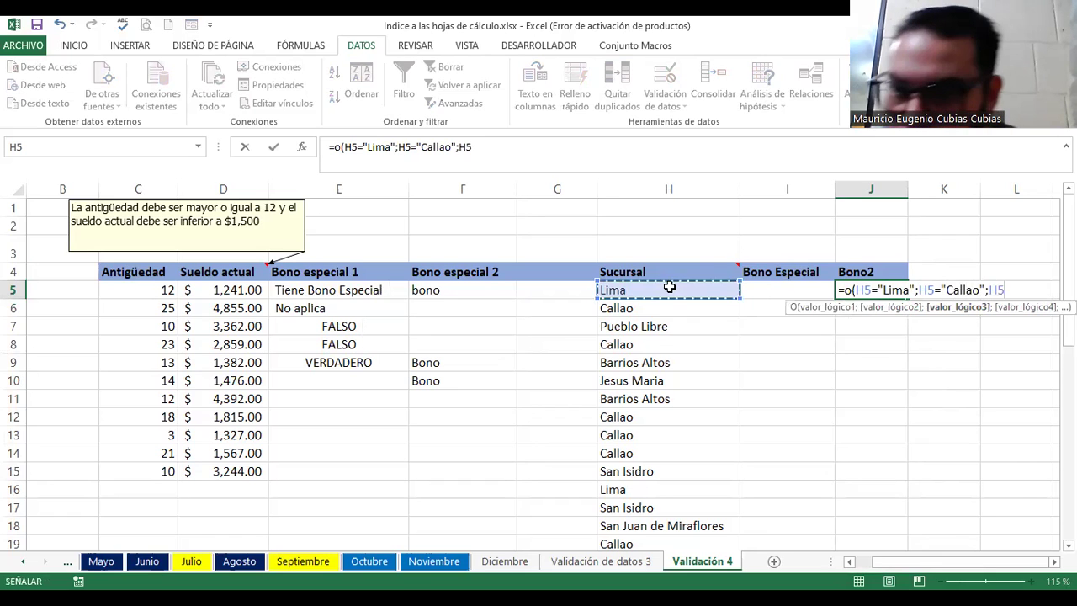
{"action": "type", "text": "="}
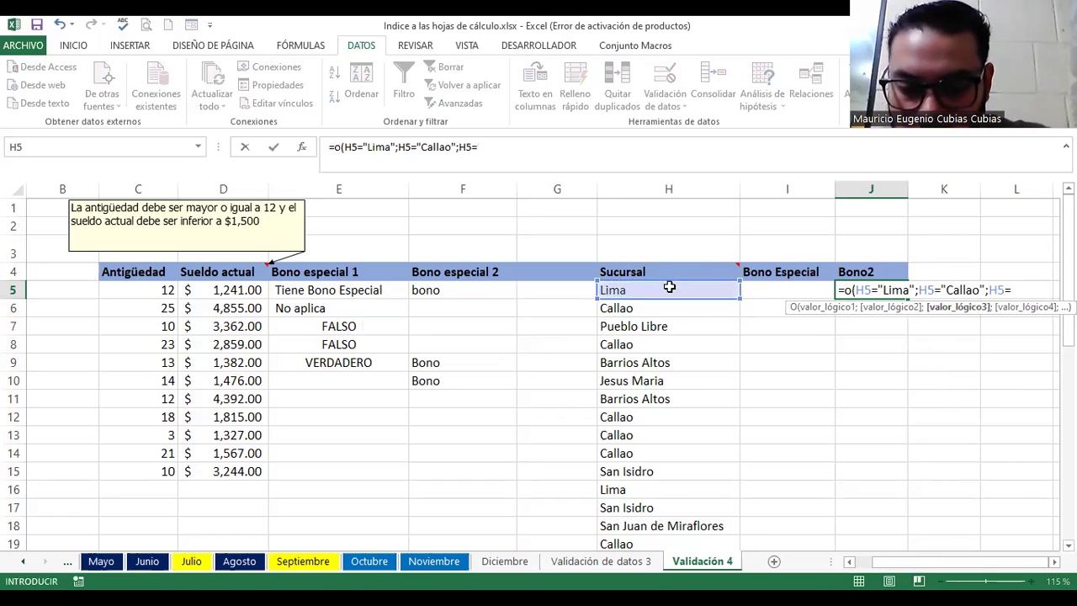
{"action": "type", "text": "\""}
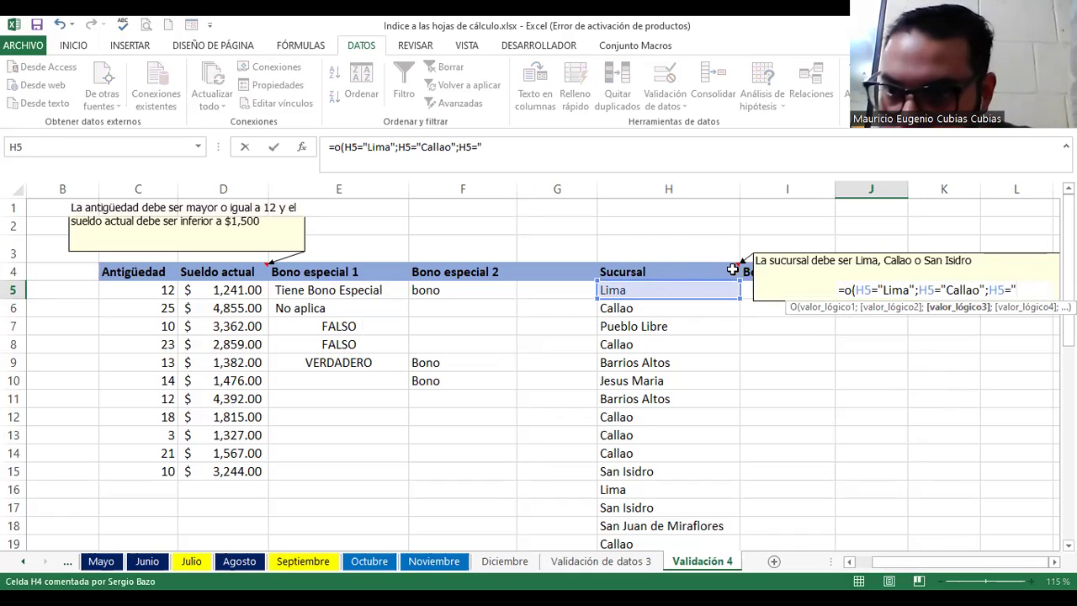
{"action": "key", "text": "Escape"}
- Restart the J5 formula as =o(H5="Lima";"Callao";, fixing typos along the way
{"action": "type", "text": "="}
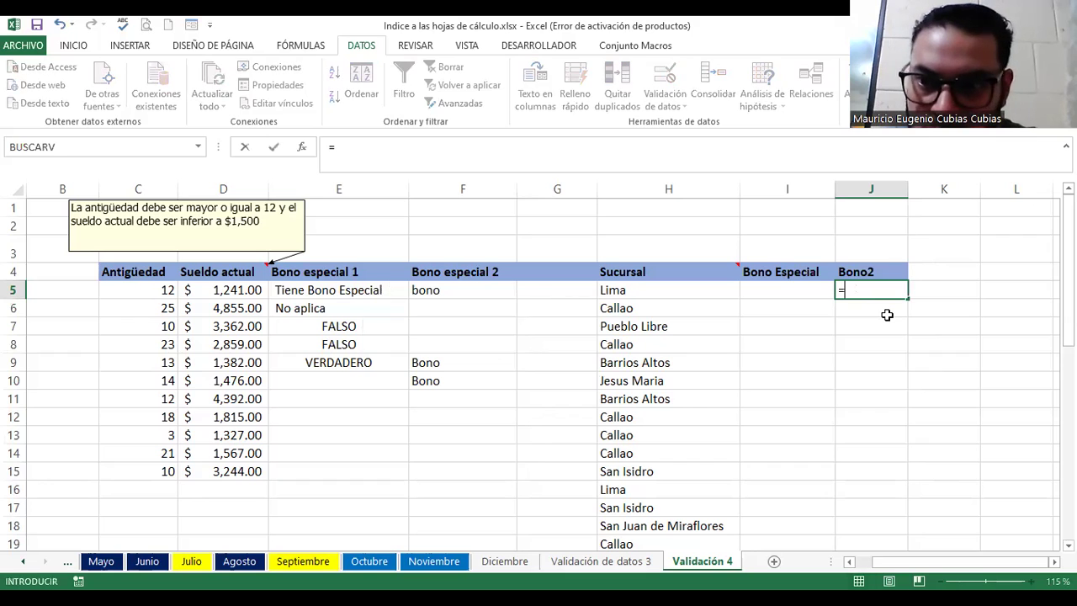
{"action": "type", "text": "o"}
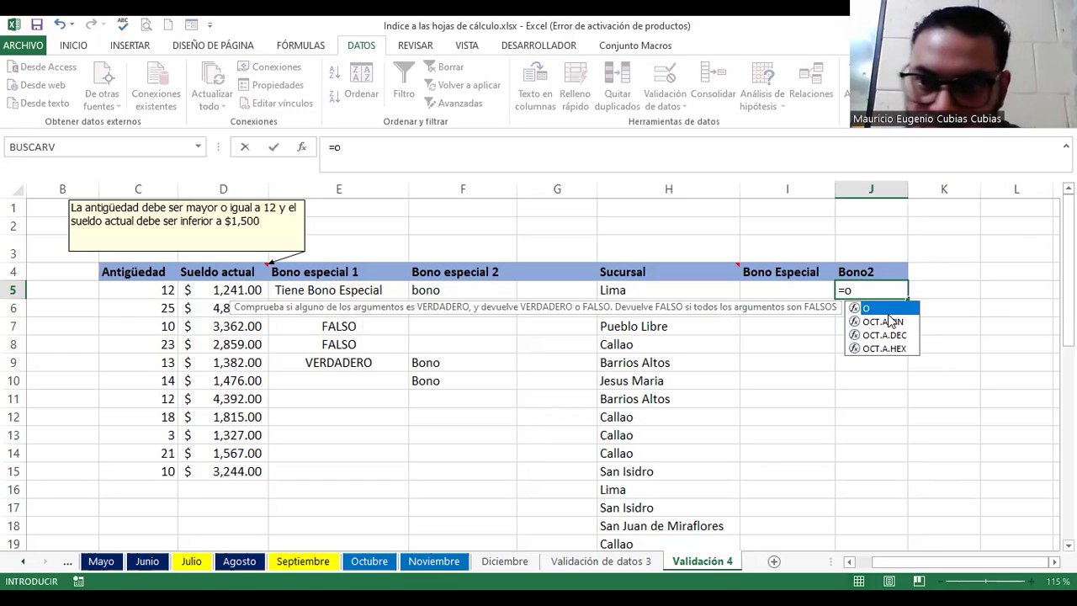
{"action": "type", "text": "("}
{"action": "left_click", "coordinate": [665, 290]}
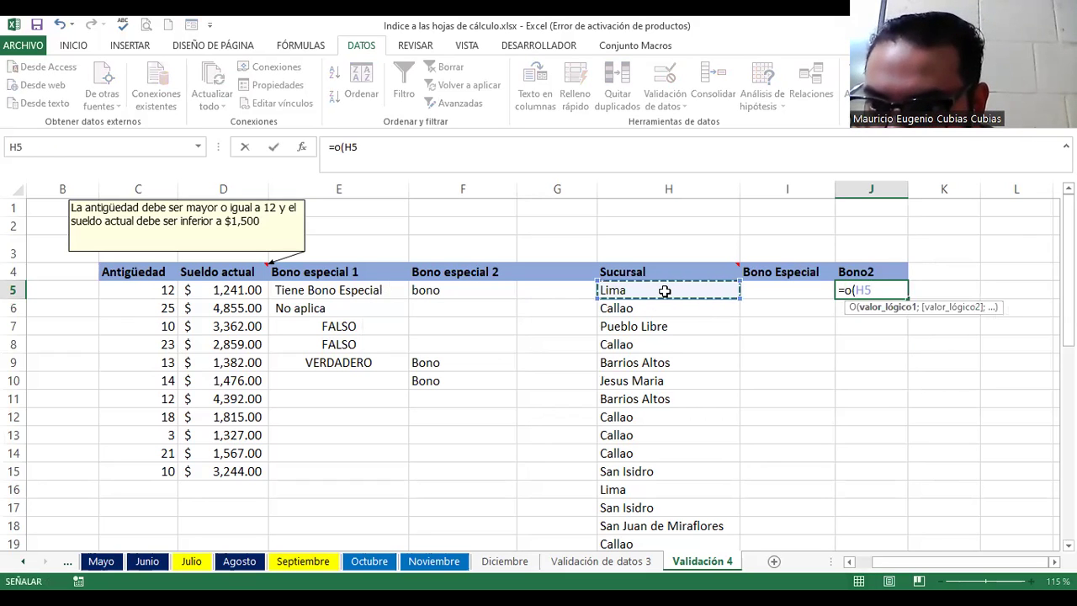
{"action": "type", "text": "=\""}
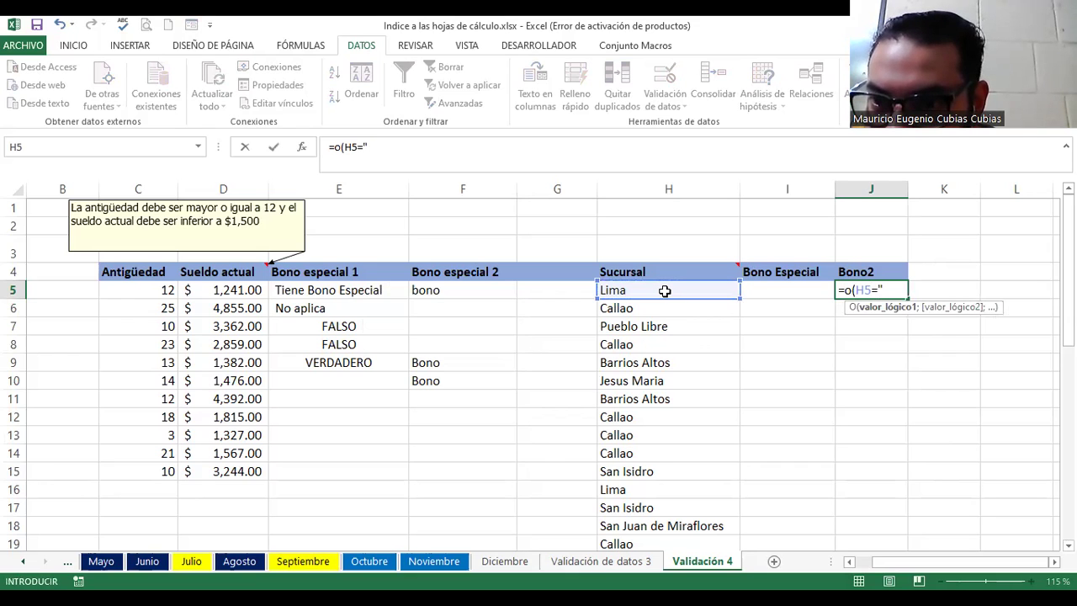
{"action": "type", "text": "al"}
{"action": "key", "text": "BackSpace"}
{"action": "key", "text": "BackSpace"}
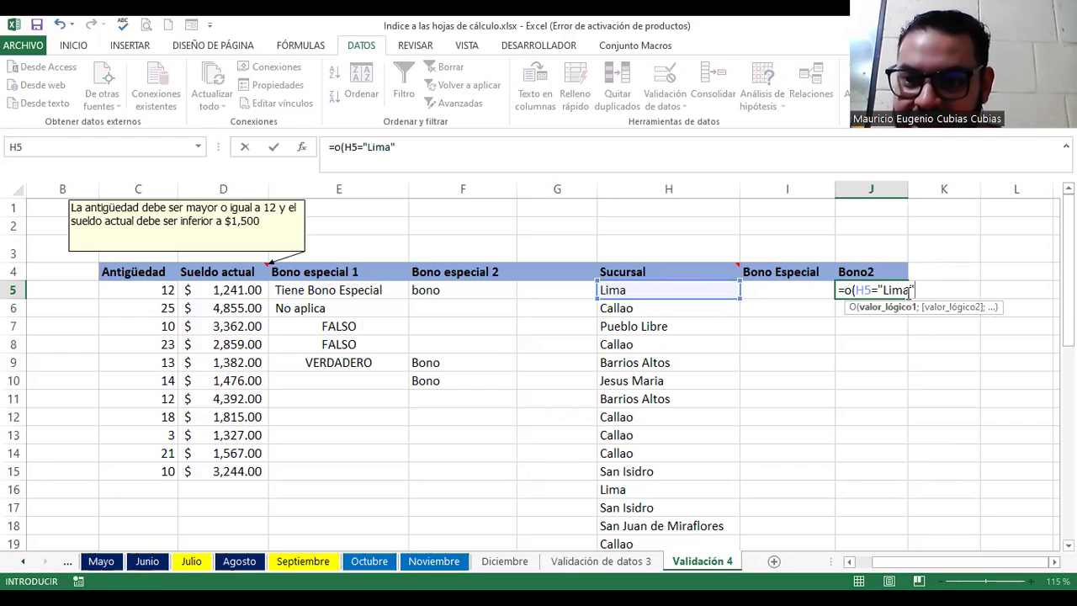
{"action": "type", "text": ";\"Cal"}
{"action": "key", "text": "BackSpace"}
{"action": "type", "text": "l"}
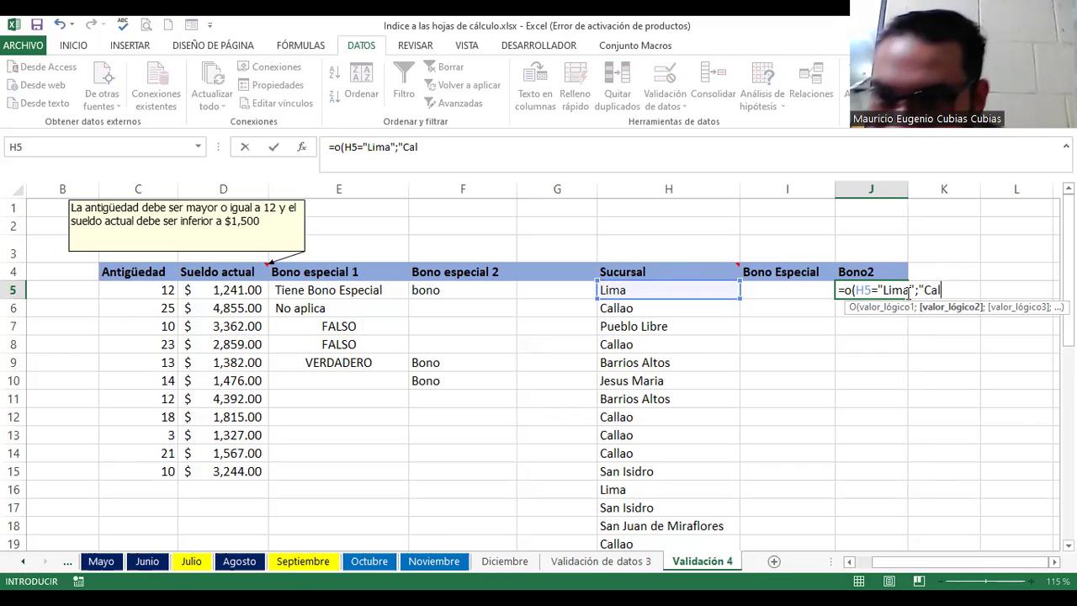
{"action": "type", "text": "lao\""}
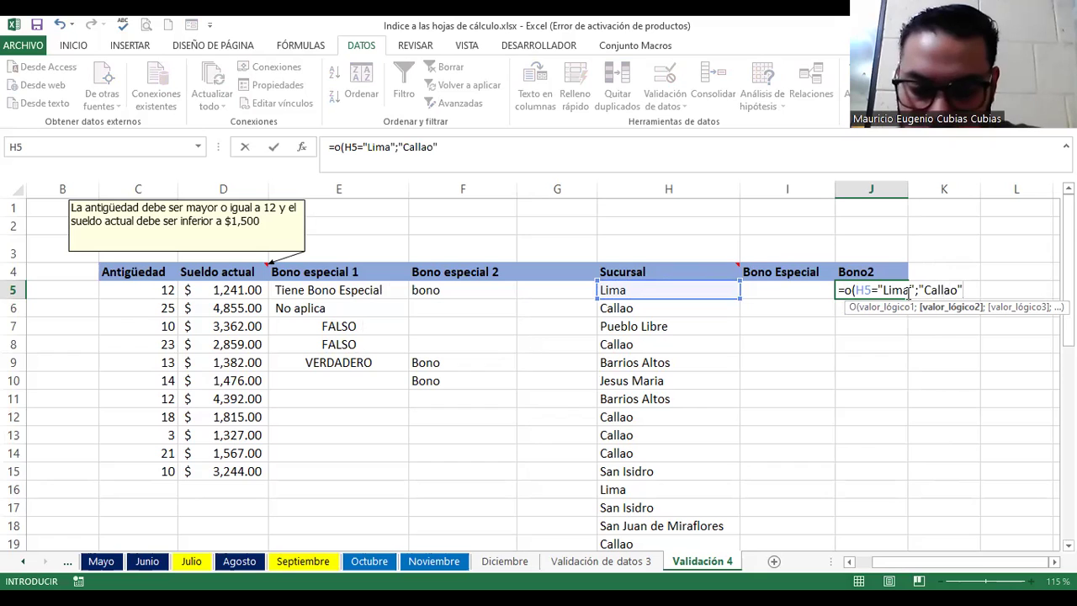
{"action": "type", "text": ";"}
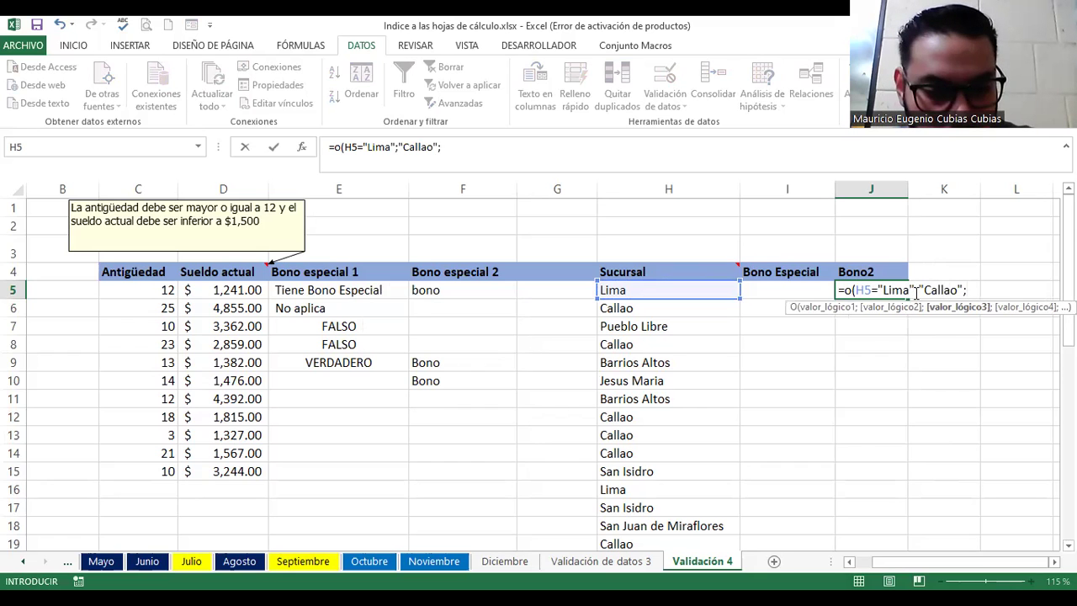
- Insert H5= before "Callao" and add the H5="San Isidro" condition
{"action": "left_click", "coordinate": [917, 289]}
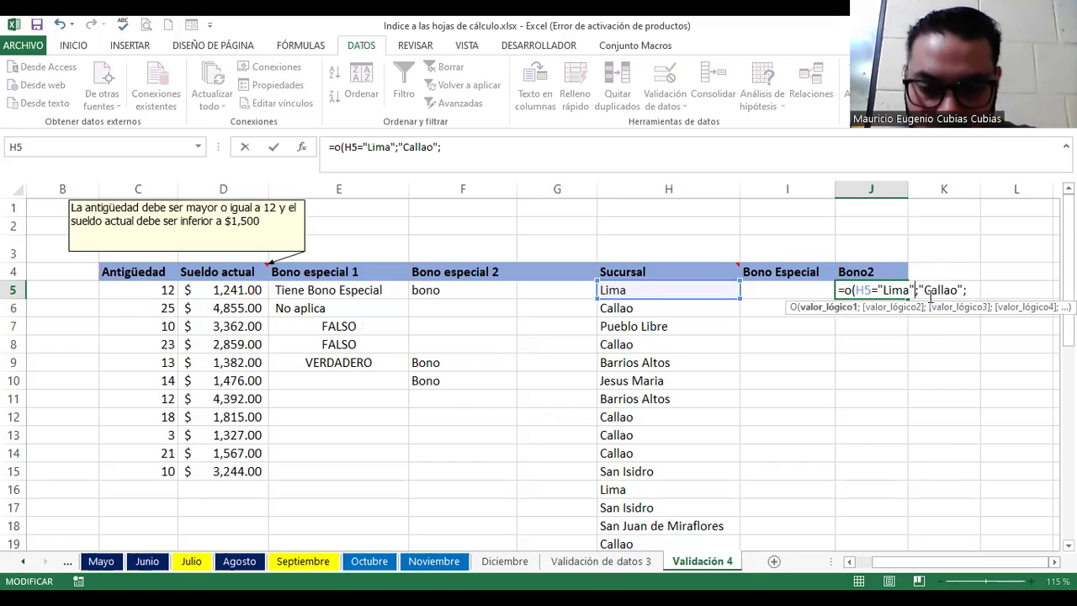
{"action": "left_click", "coordinate": [676, 290]}
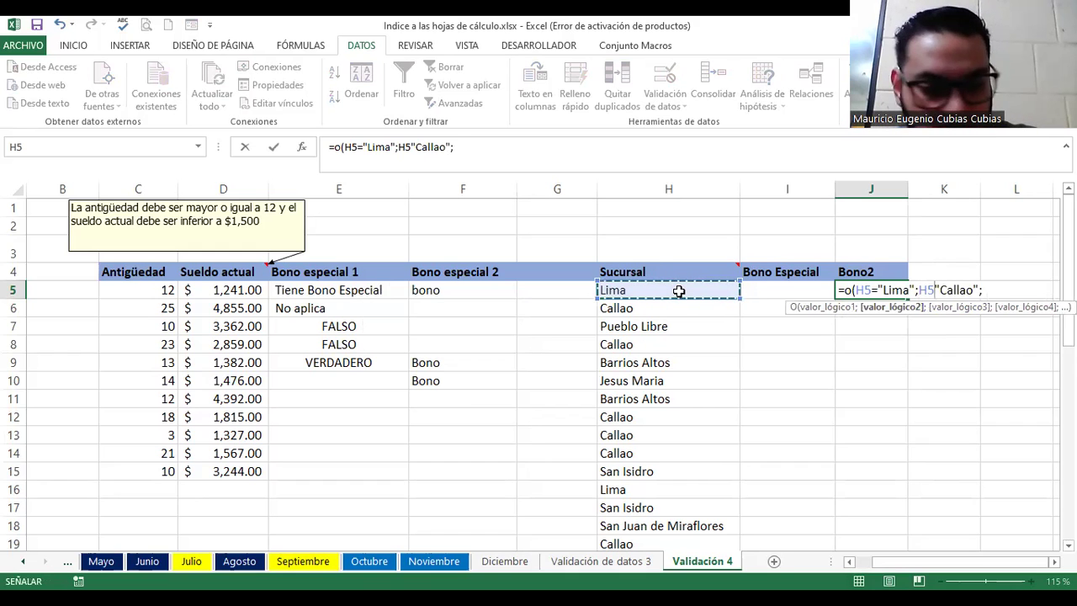
{"action": "type", "text": "="}
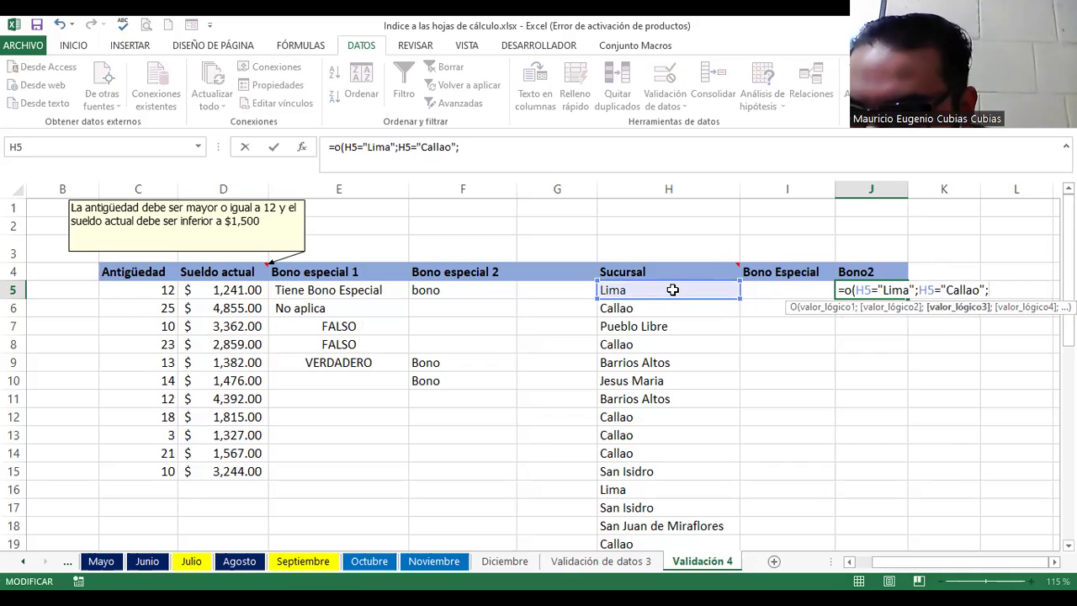
{"action": "left_click", "coordinate": [674, 288]}
{"action": "type", "text": "="}
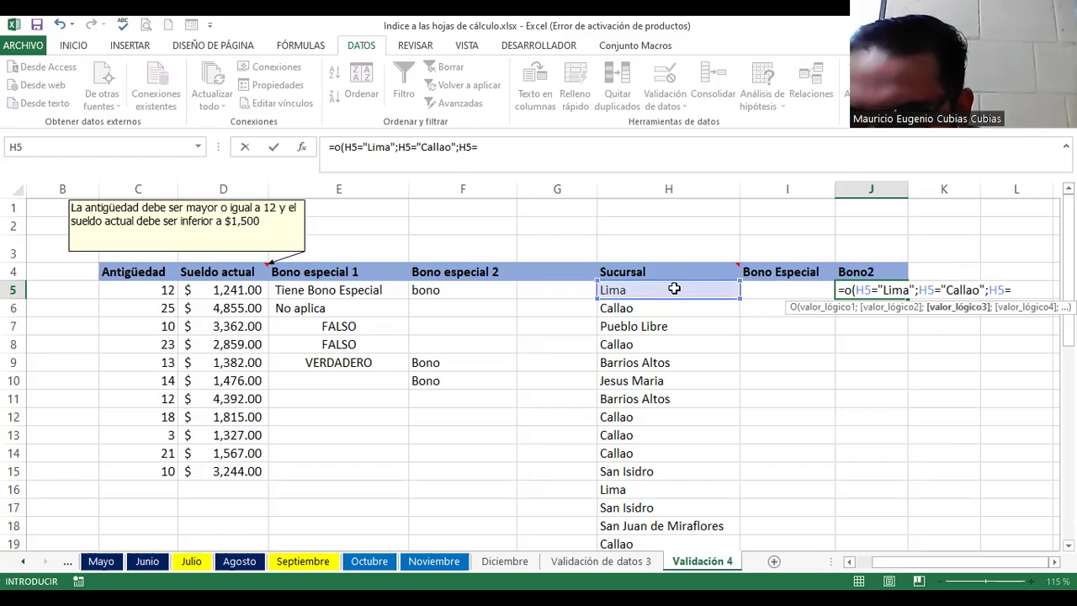
{"action": "type", "text": "\"San Isidro\""}
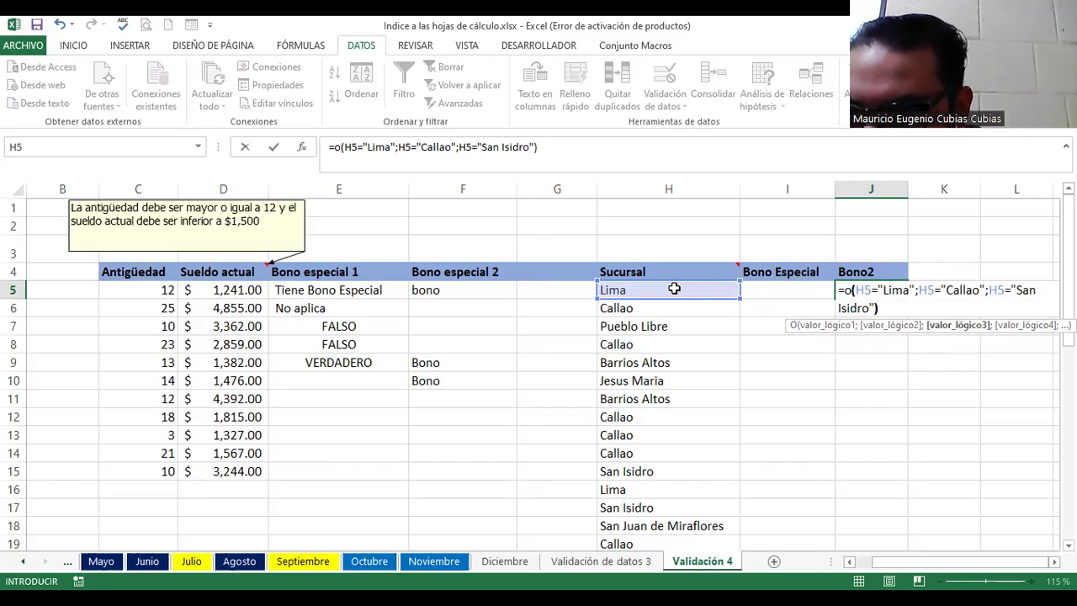
- Select the whole J5 formula text and start overwriting it with =
{"action": "scroll", "coordinate": [958, 561], "scroll_direction": "right", "scroll_amount": 2}
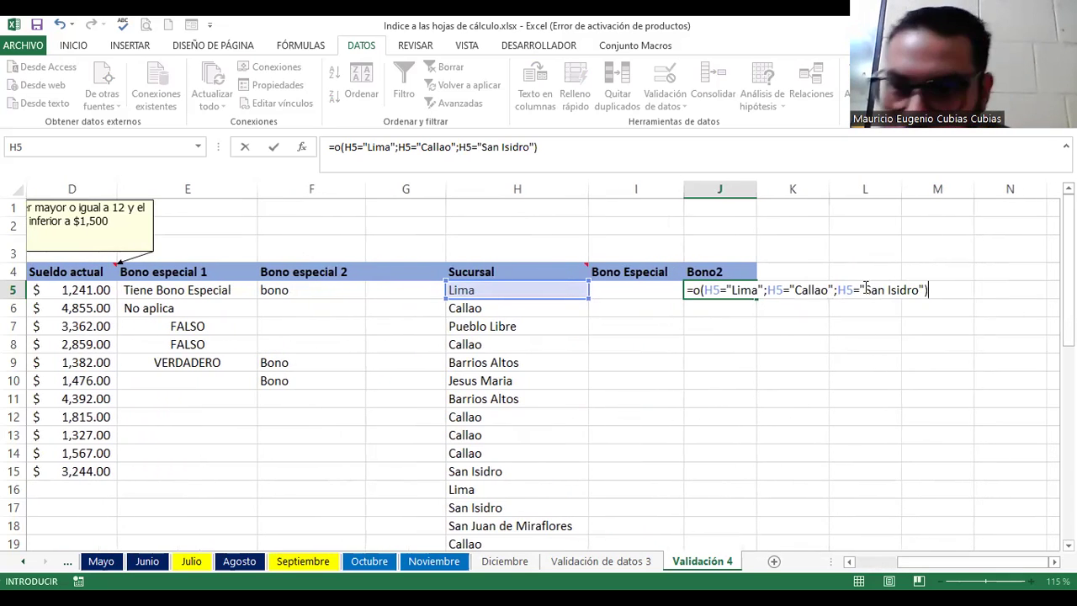
{"action": "left_click_drag", "start_coordinate": [928, 291], "coordinate": [689, 286]}
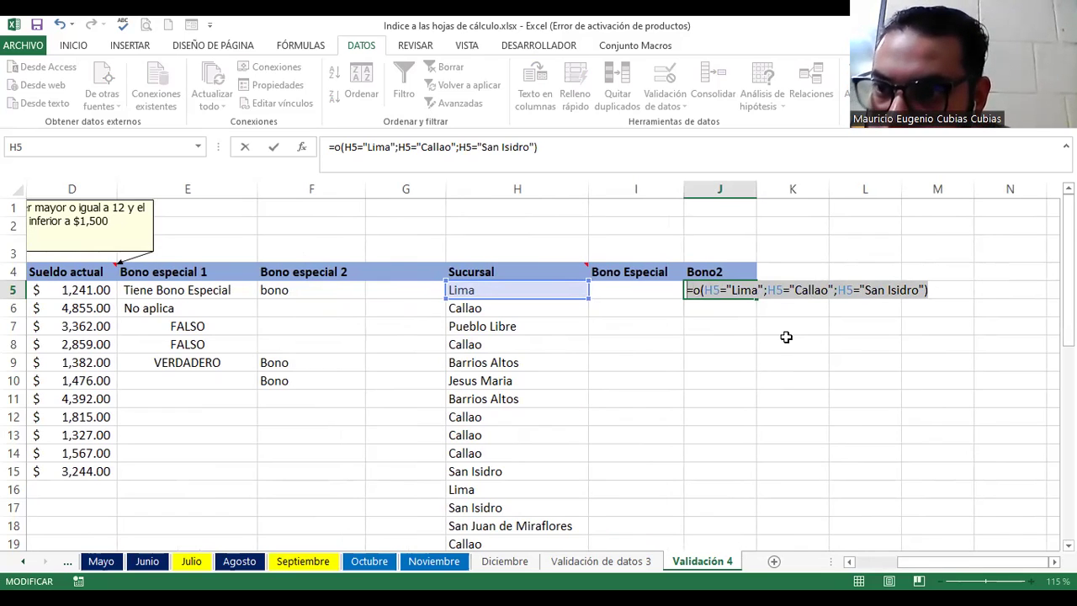
{"action": "type", "text": "="}
{"action": "left_click", "coordinate": [786, 337]}
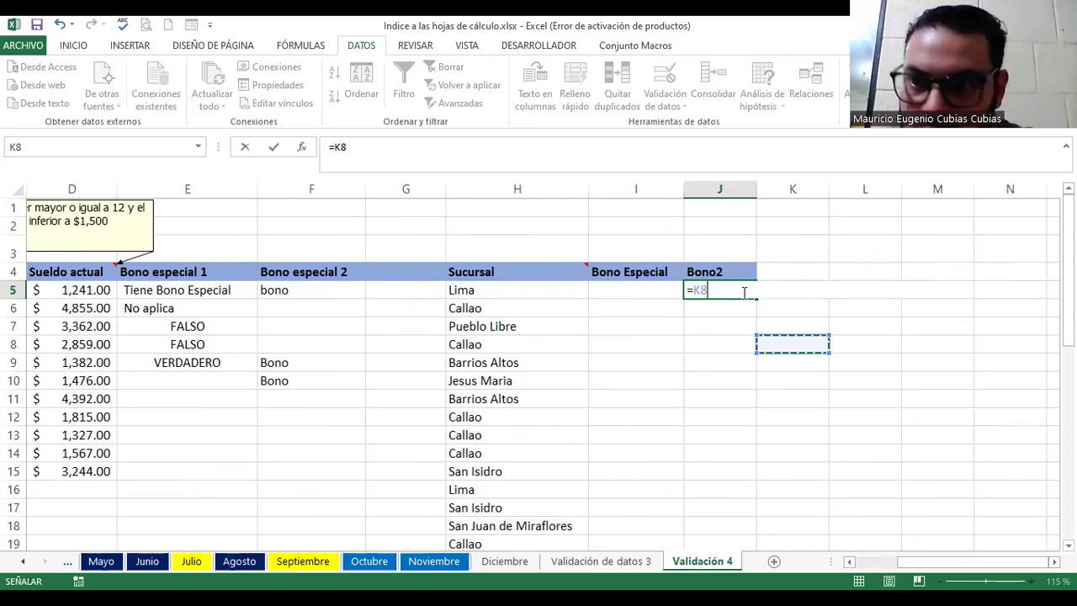
- Cancel the J5 entry and retype =o(H5="Lima";H5="Callao";H5="San Isidro"), clicking H5 for each reference
{"action": "key", "text": "Escape"}
{"action": "type", "text": "="}
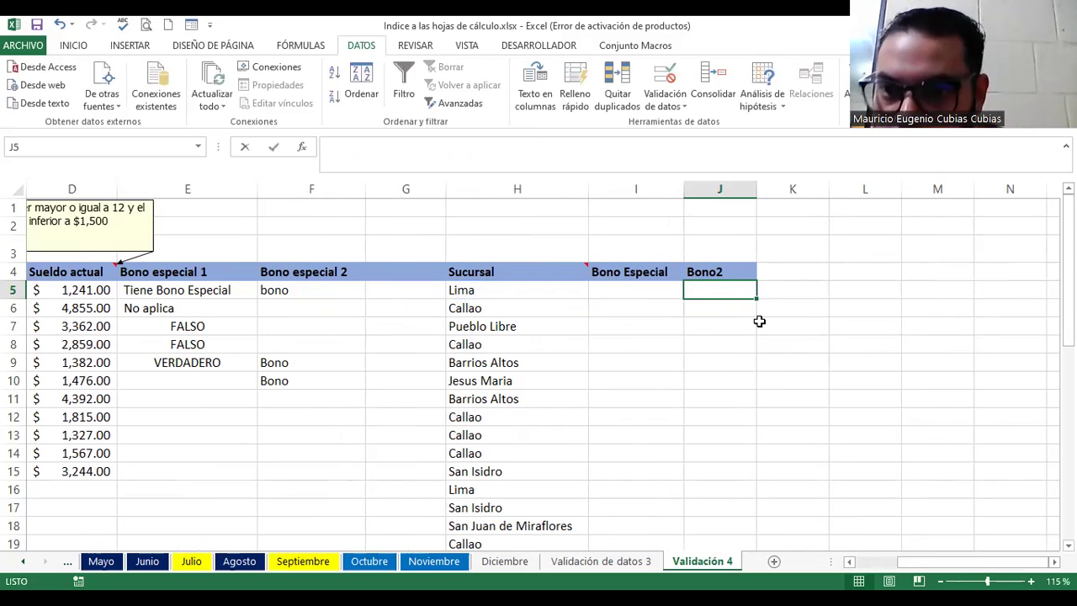
{"action": "type", "text": "o("}
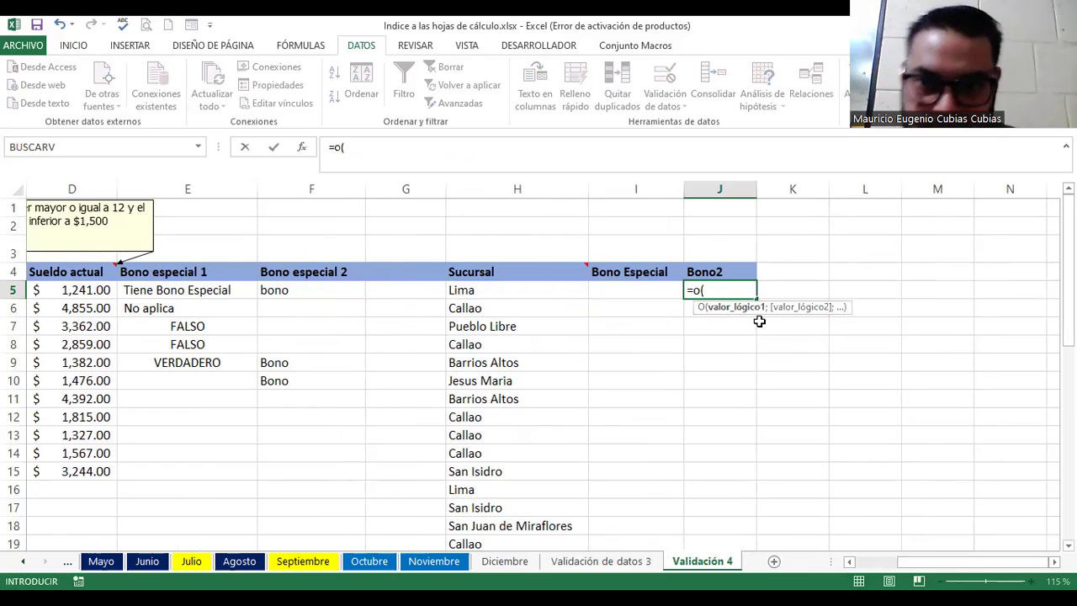
{"action": "left_click", "coordinate": [523, 288]}
{"action": "type", "text": "=\"Li"}
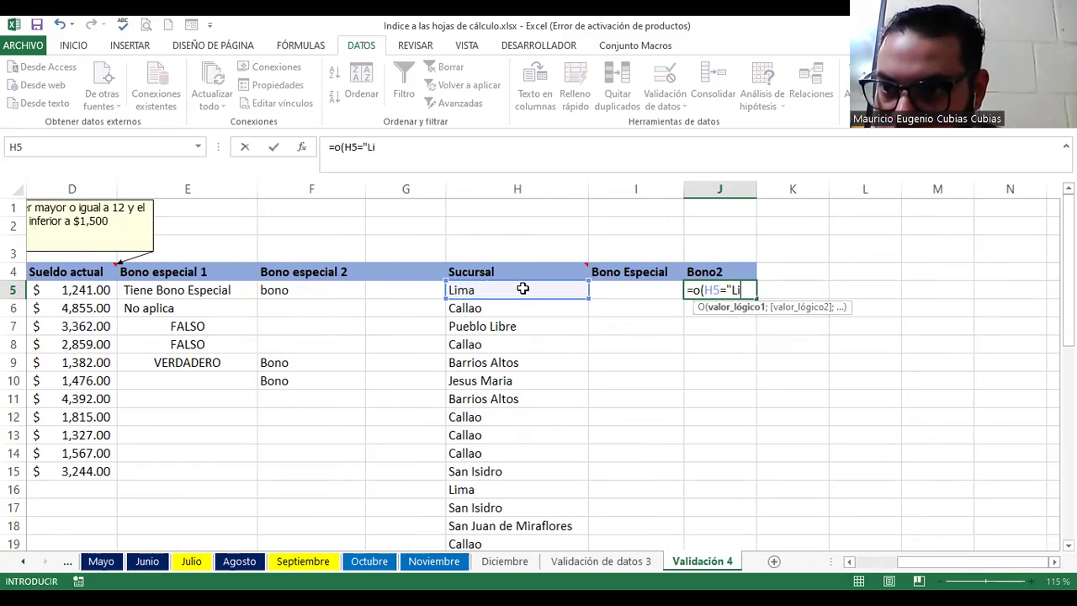
{"action": "type", "text": "ma\""}
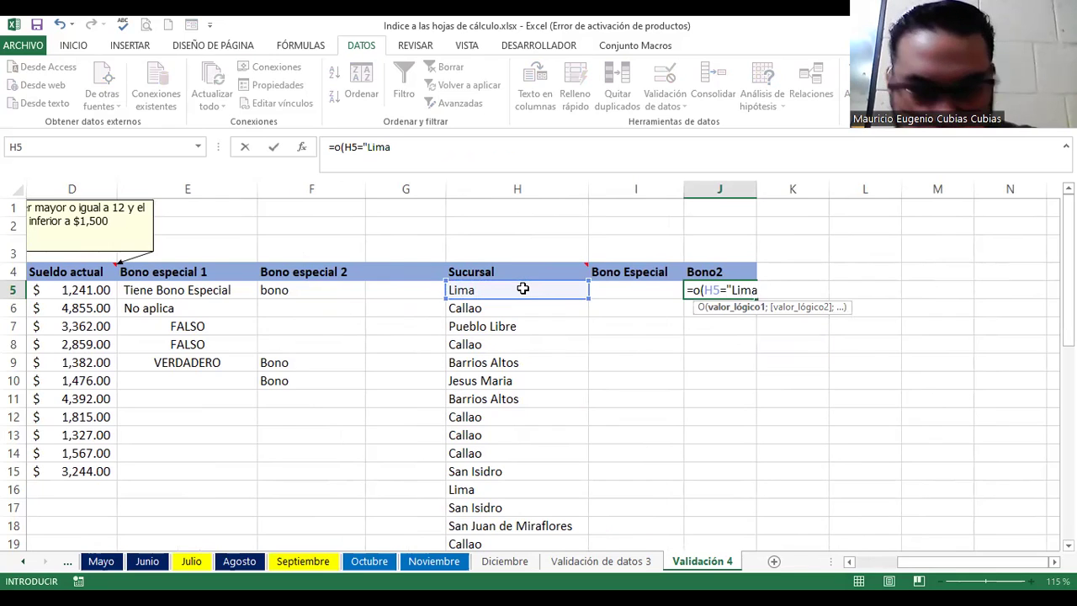
{"action": "type", "text": ";"}
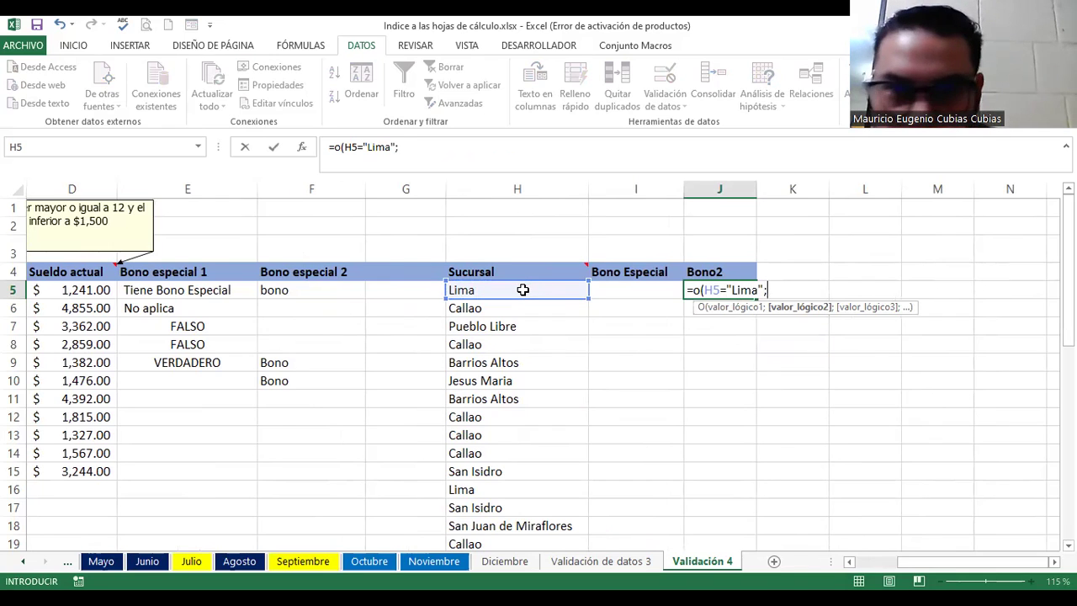
{"action": "left_click", "coordinate": [522, 289]}
{"action": "type", "text": "=\"Callao\""}
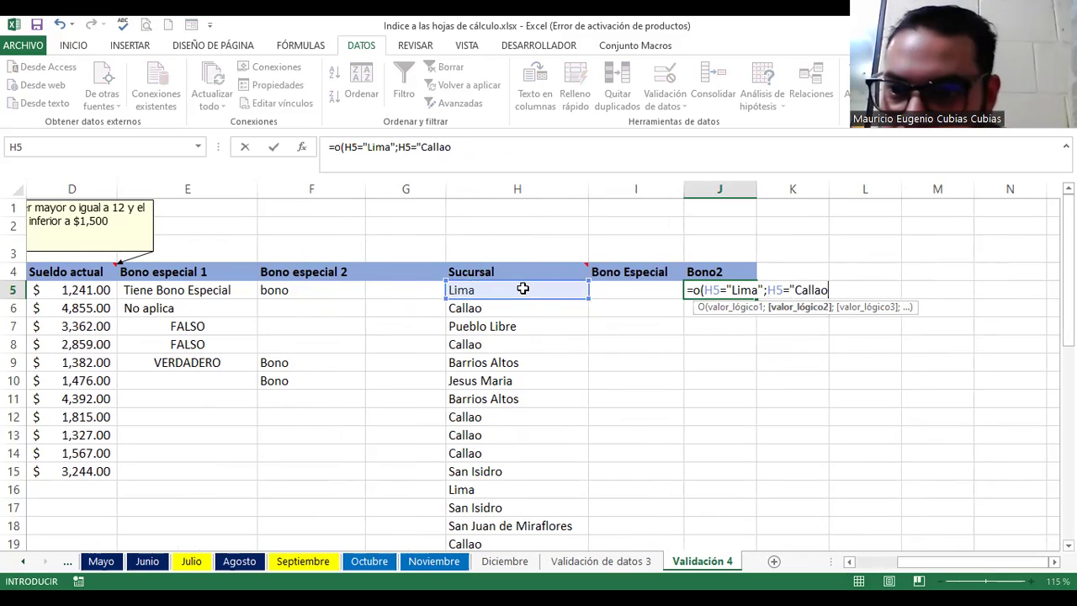
{"action": "type", "text": ";"}
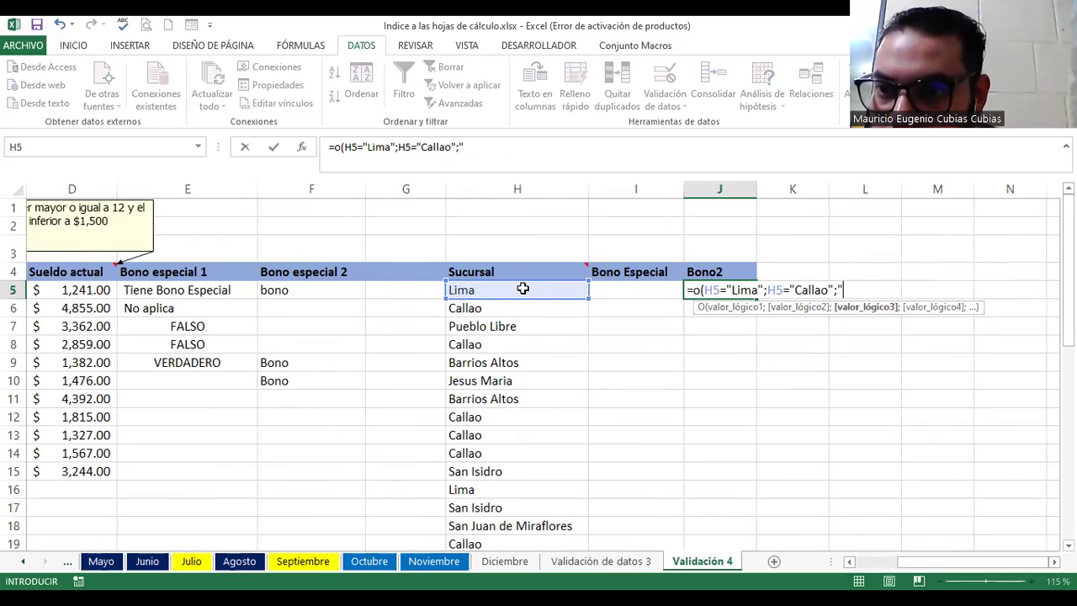
{"action": "left_click", "coordinate": [465, 289]}
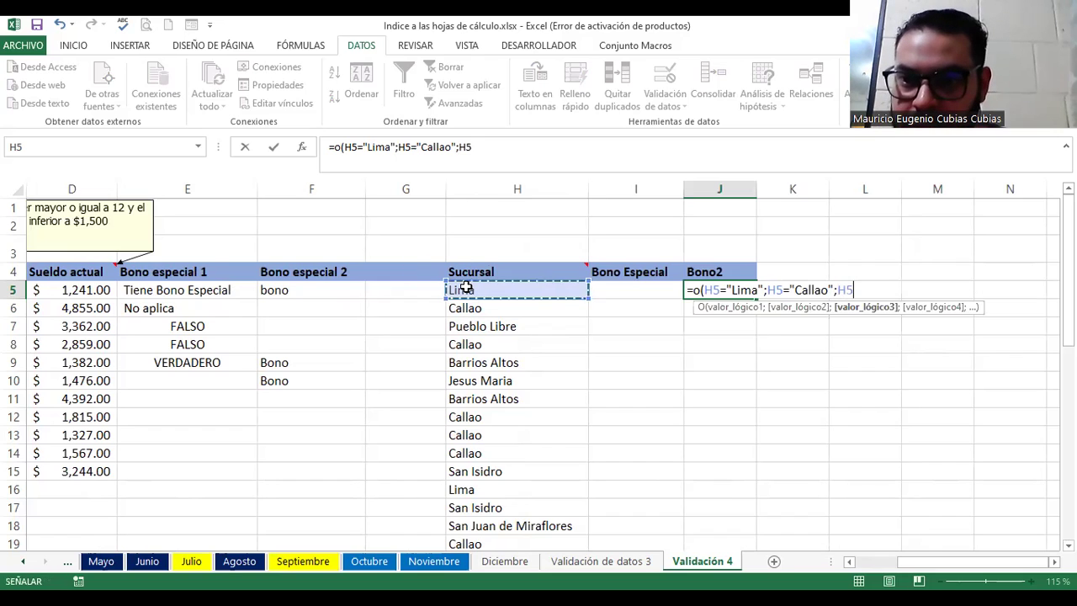
{"action": "type", "text": "=\"San Isidro"}
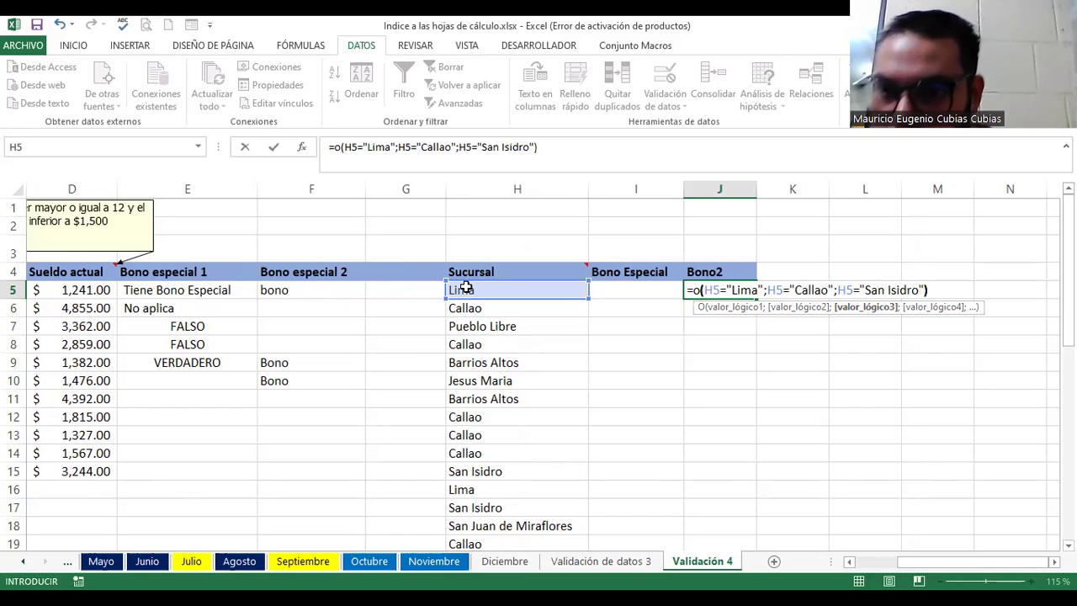
{"action": "key", "text": "Return"}
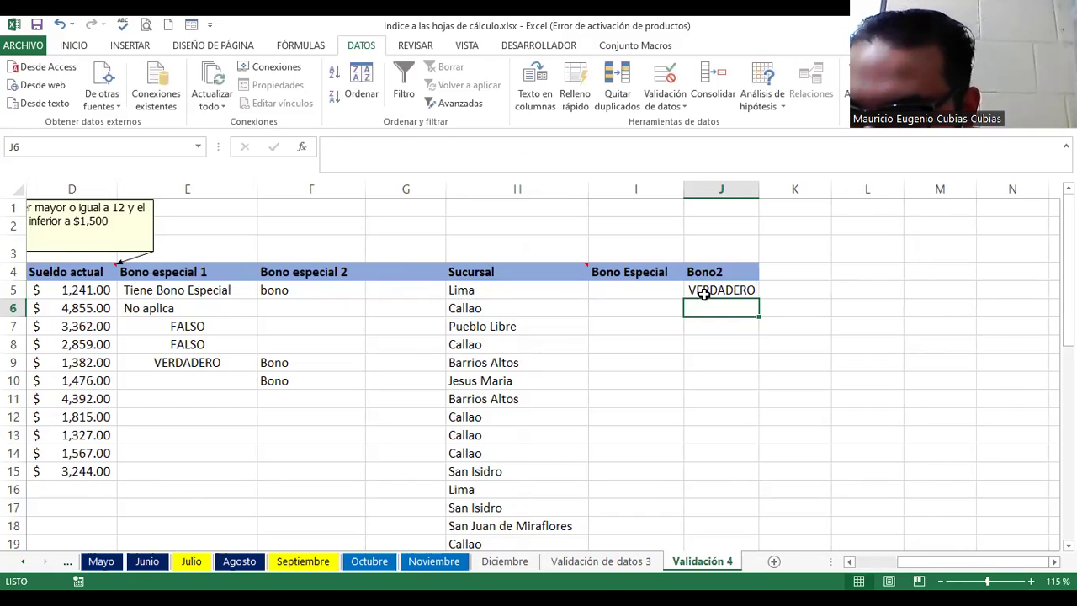
- Drag J5's fill handle down to J15 to copy the Bono2 formula
{"action": "left_click", "coordinate": [704, 290]}
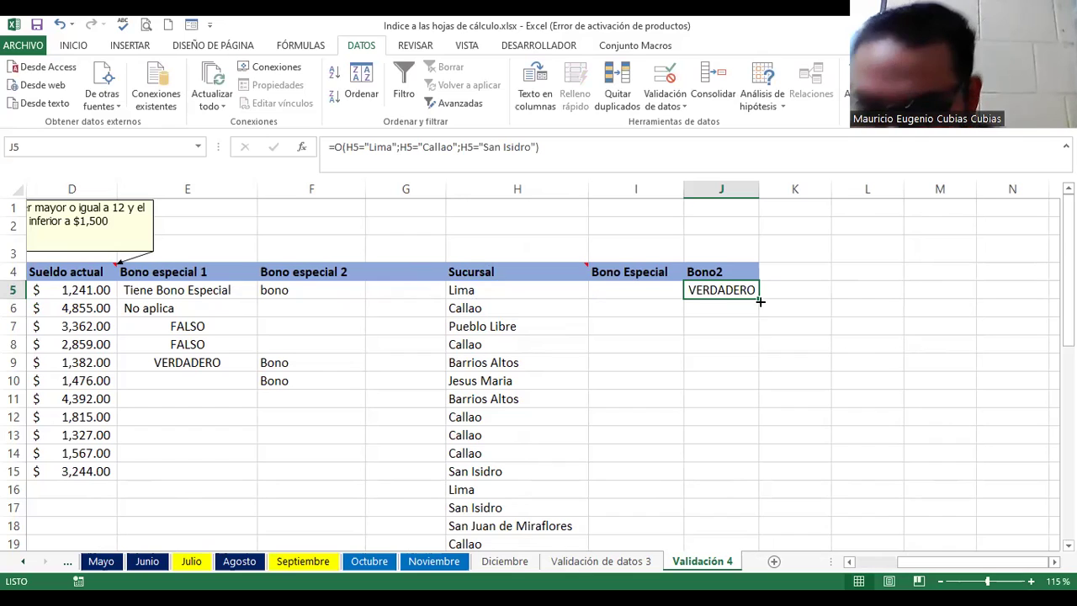
{"action": "left_click_drag", "start_coordinate": [758, 298], "coordinate": [758, 312]}
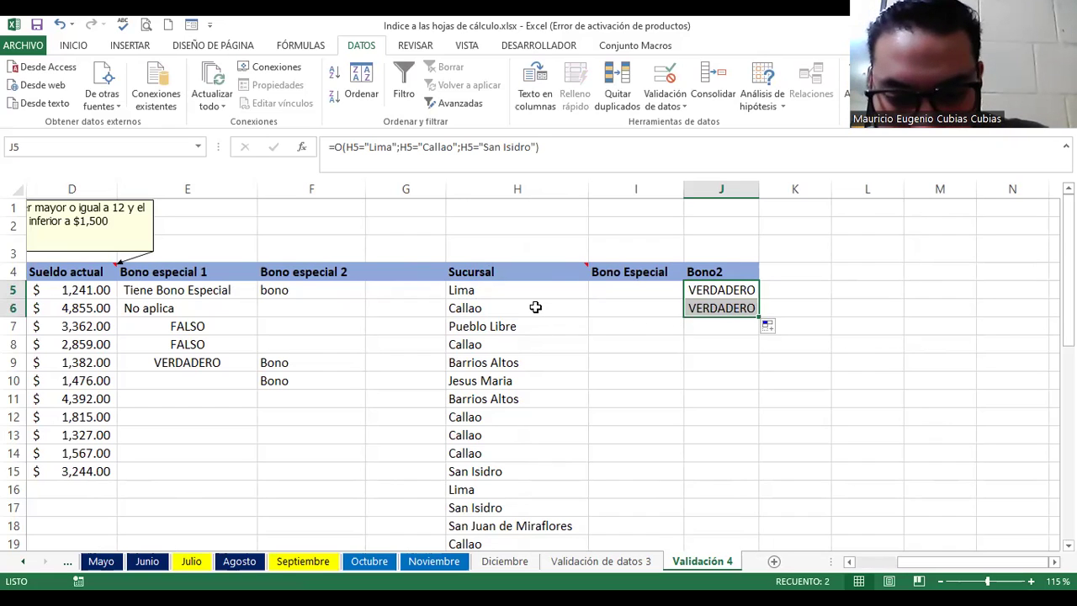
{"action": "left_click_drag", "start_coordinate": [759, 317], "coordinate": [758, 367]}
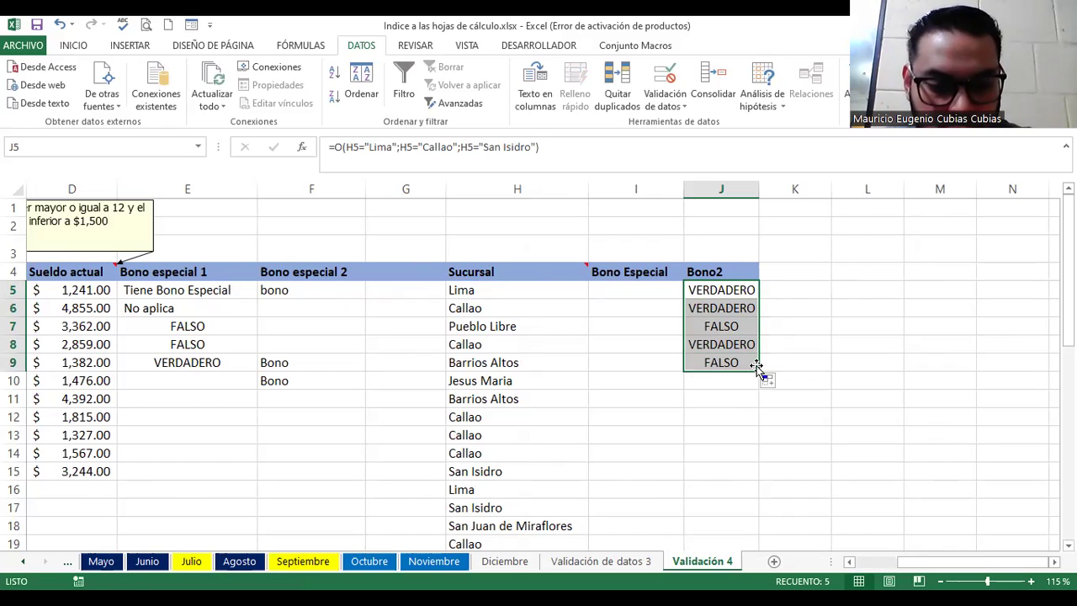
{"action": "left_click_drag", "start_coordinate": [758, 367], "coordinate": [759, 444]}
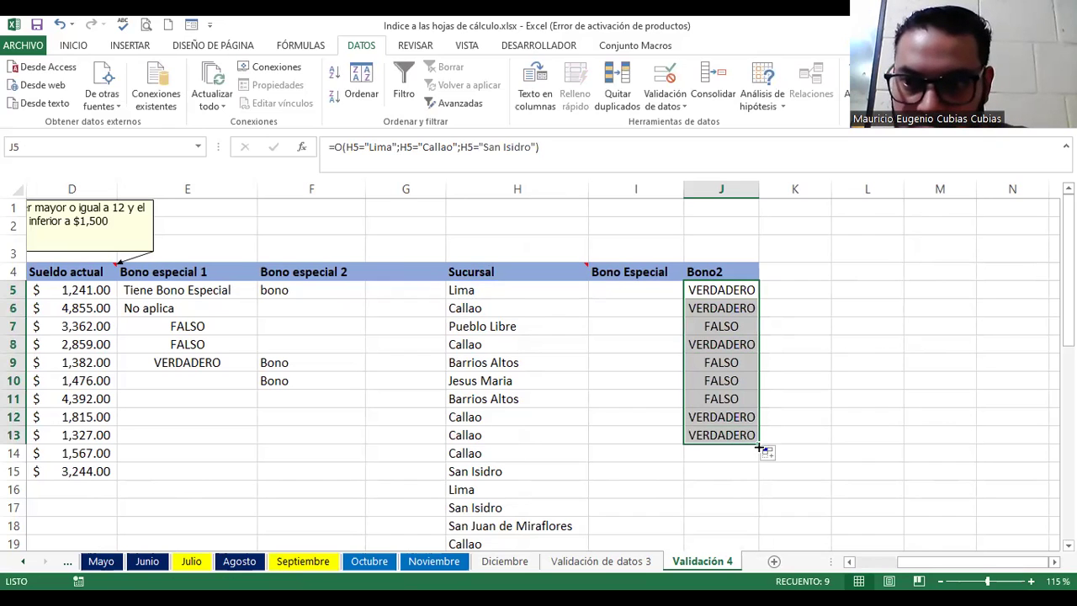
{"action": "left_click_drag", "start_coordinate": [760, 444], "coordinate": [762, 478]}
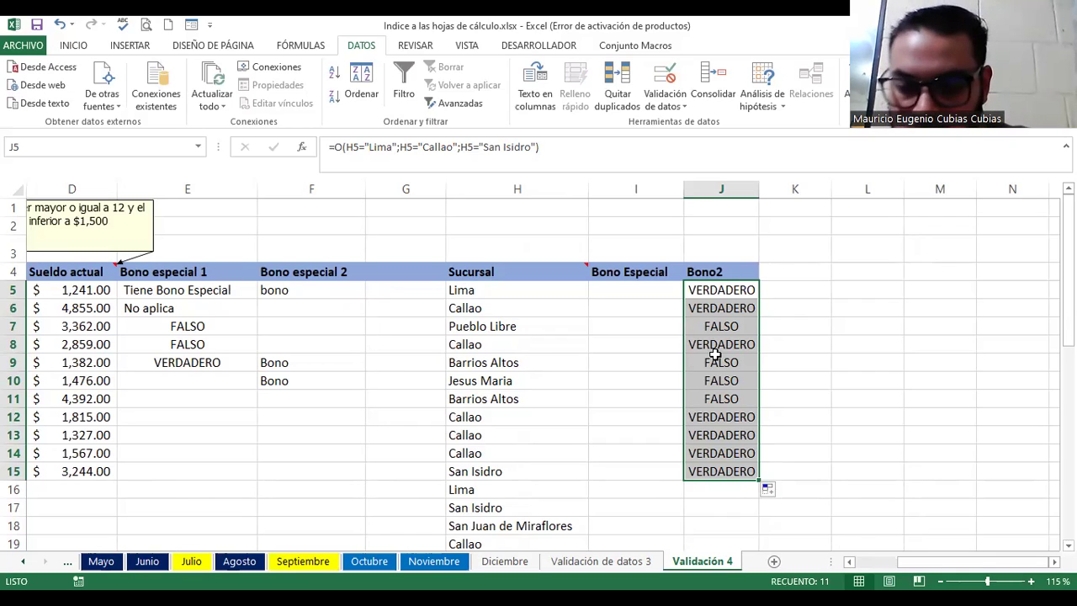
- Open the J5 formula for editing and place the cursor beside the O function
{"action": "left_click", "coordinate": [714, 290]}
{"action": "double_click", "coordinate": [714, 290]}
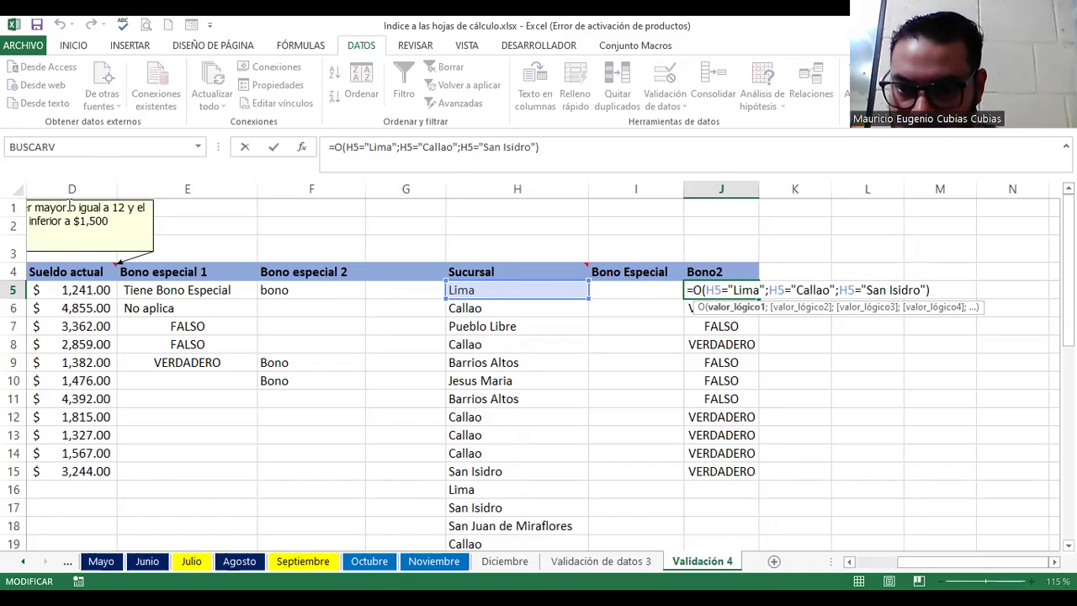
{"action": "key", "text": "alt+Tab"}
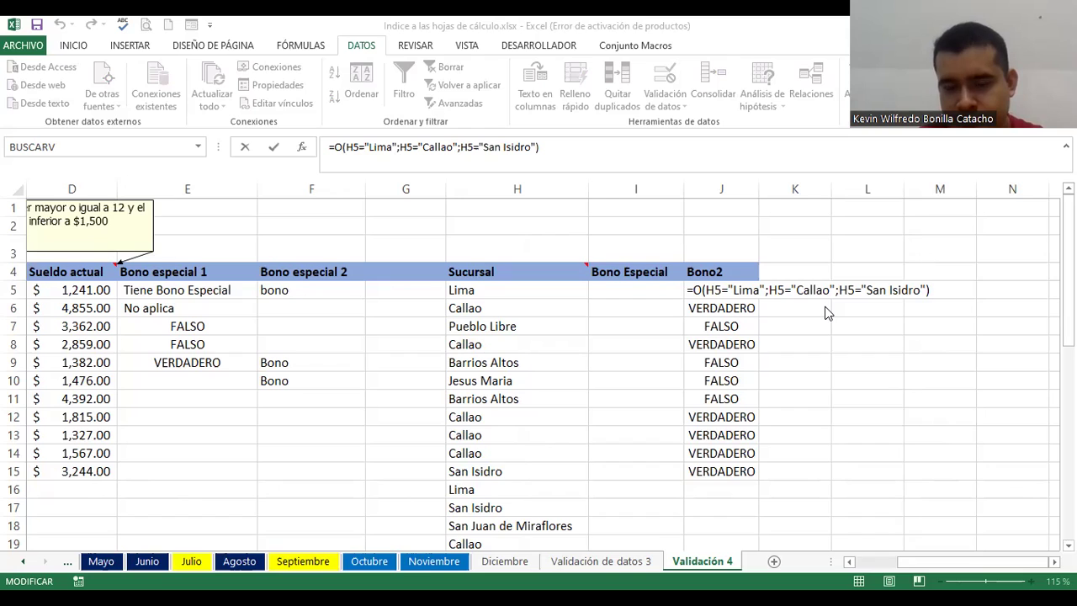
{"action": "left_click", "coordinate": [753, 297]}
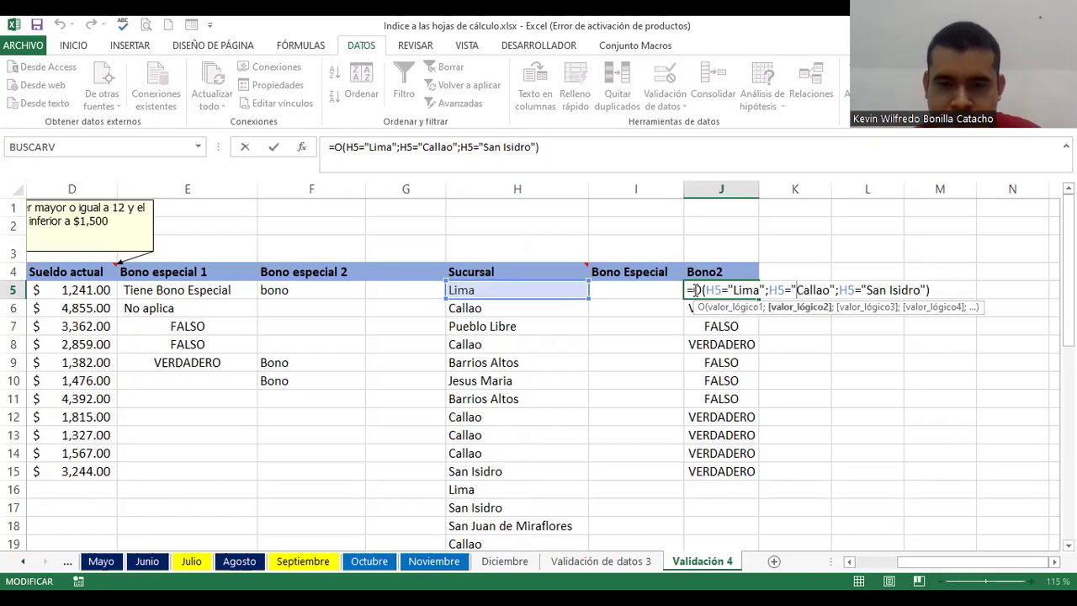
{"action": "left_click", "coordinate": [700, 289]}
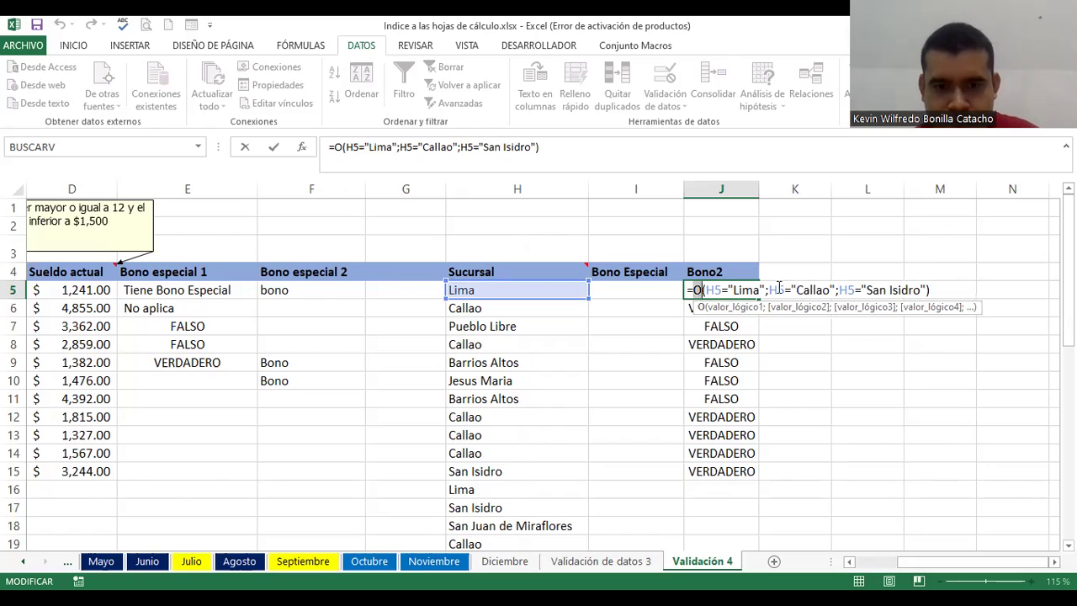
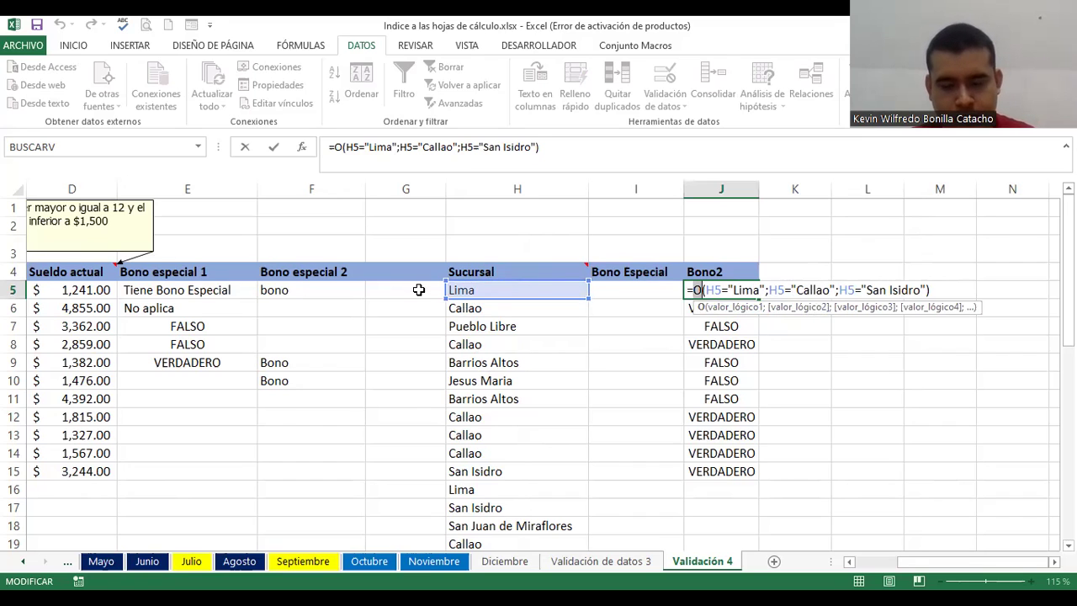
- Wrap J5's O(H5="Lima";H5="Callao";H5="San Isidro") test inside an SI() formula as its condition
{"action": "key", "text": "Return"}
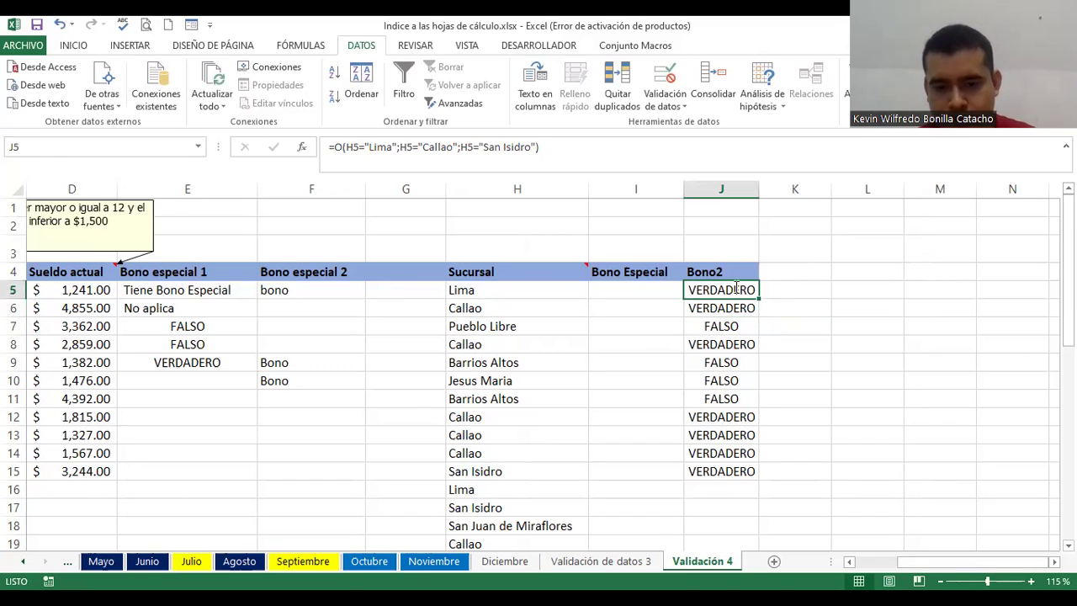
{"action": "double_click", "coordinate": [702, 290]}
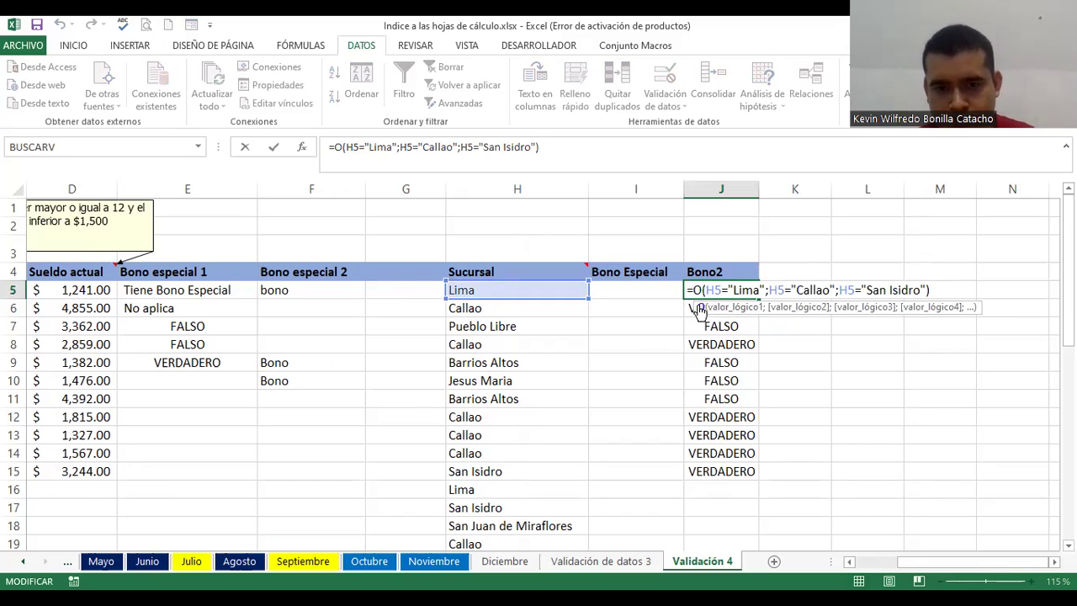
{"action": "left_click", "coordinate": [693, 291]}
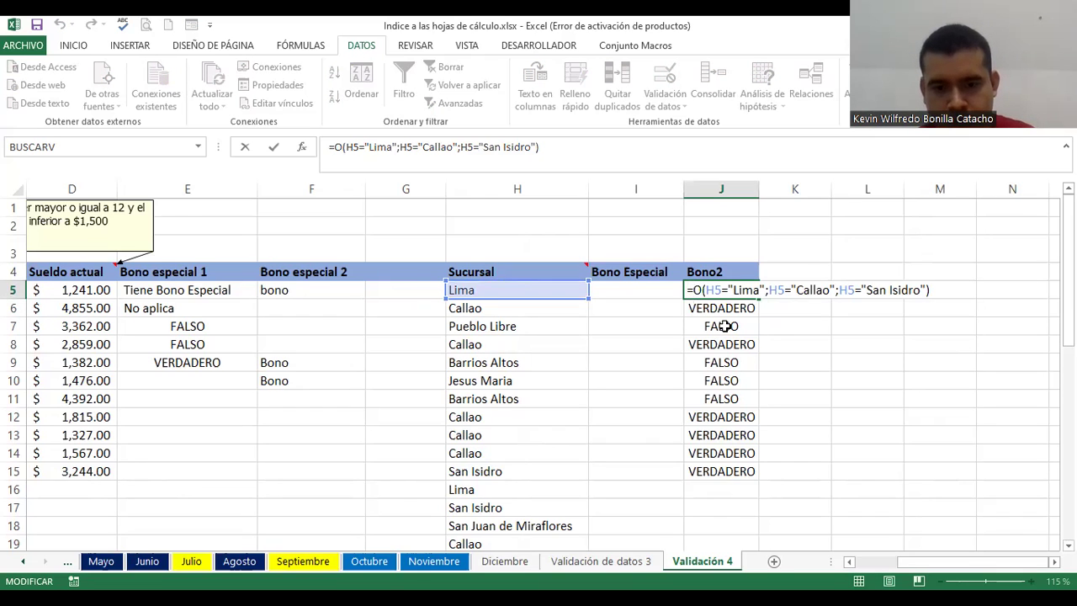
{"action": "type", "text": "s"}
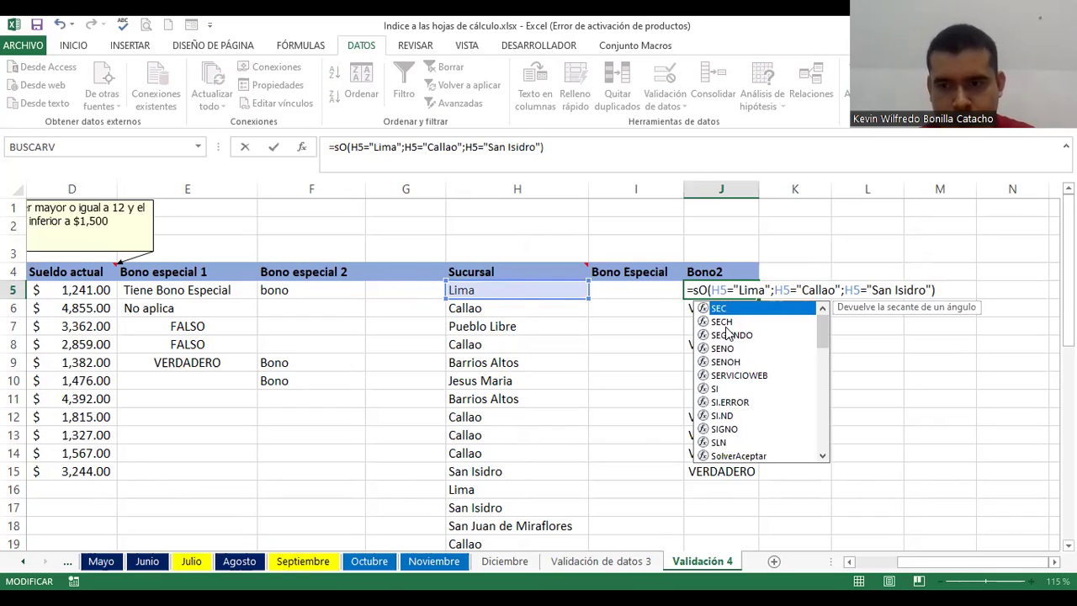
{"action": "type", "text": "i("}
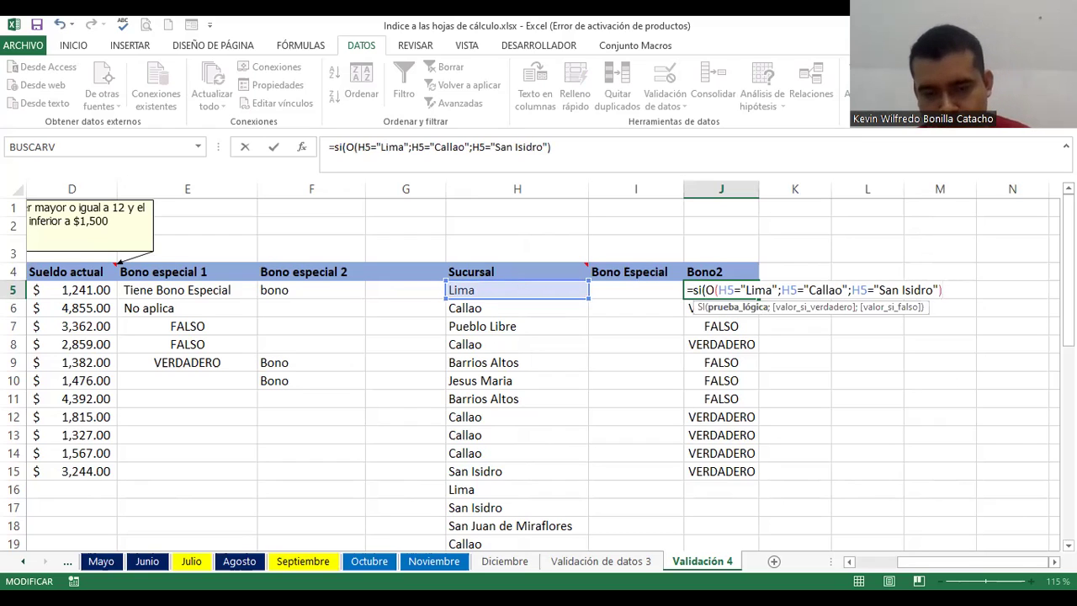
{"action": "left_click_drag", "start_coordinate": [942, 289], "coordinate": [697, 292]}
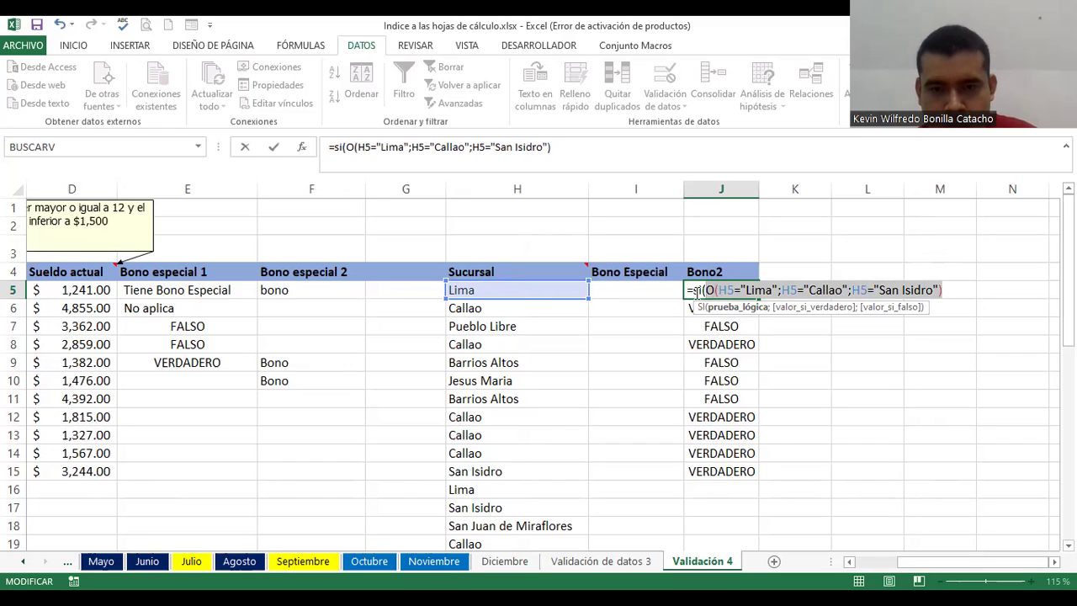
{"action": "left_click", "coordinate": [946, 289]}
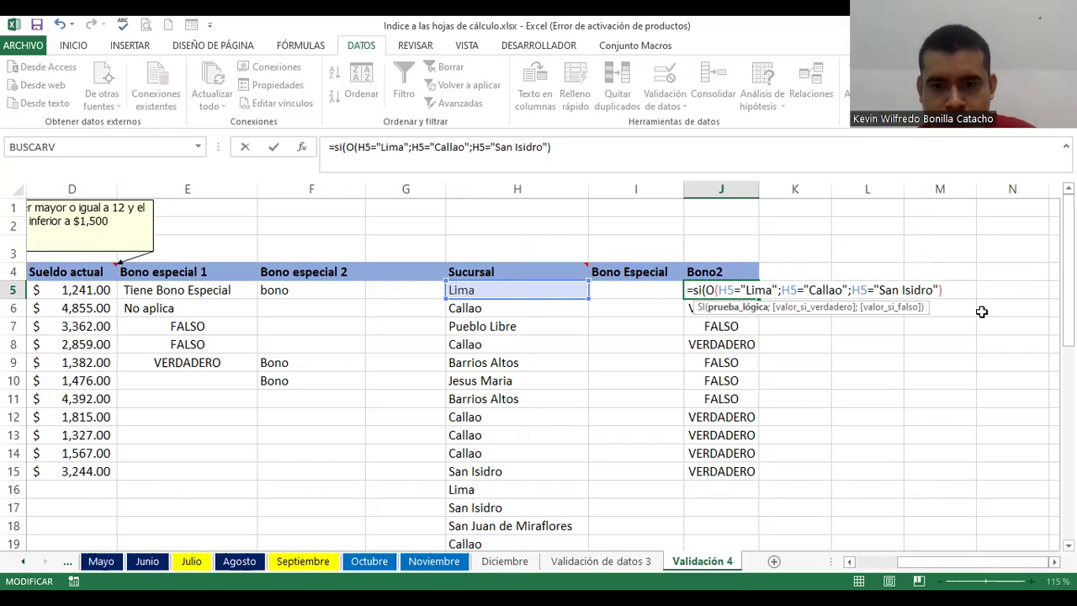
{"action": "type", "text": ";"}
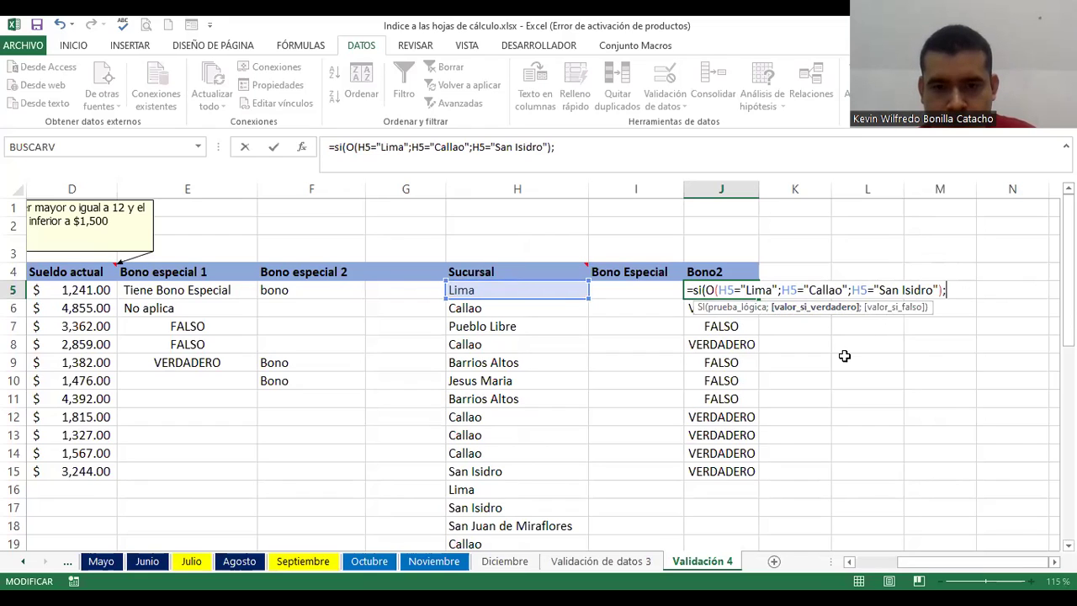
- Give the SI formula the results "Aplica Bono Especial" and "No aplica" and commit it
{"action": "type", "text": "\""}
{"action": "type", "text": "Ap"}
{"action": "key", "text": "BackSpace"}
{"action": "type", "text": "plica Bono Especial\")"}
{"action": "scroll", "coordinate": [542, 374], "scroll_direction": "right", "scroll_amount": 1}
{"action": "scroll", "coordinate": [542, 375], "scroll_direction": "right", "scroll_amount": 1}
{"action": "scroll", "coordinate": [542, 375], "scroll_direction": "right", "scroll_amount": 1}
{"action": "scroll", "coordinate": [542, 374], "scroll_direction": "right", "scroll_amount": 1}
{"action": "key", "text": "BackSpace"}
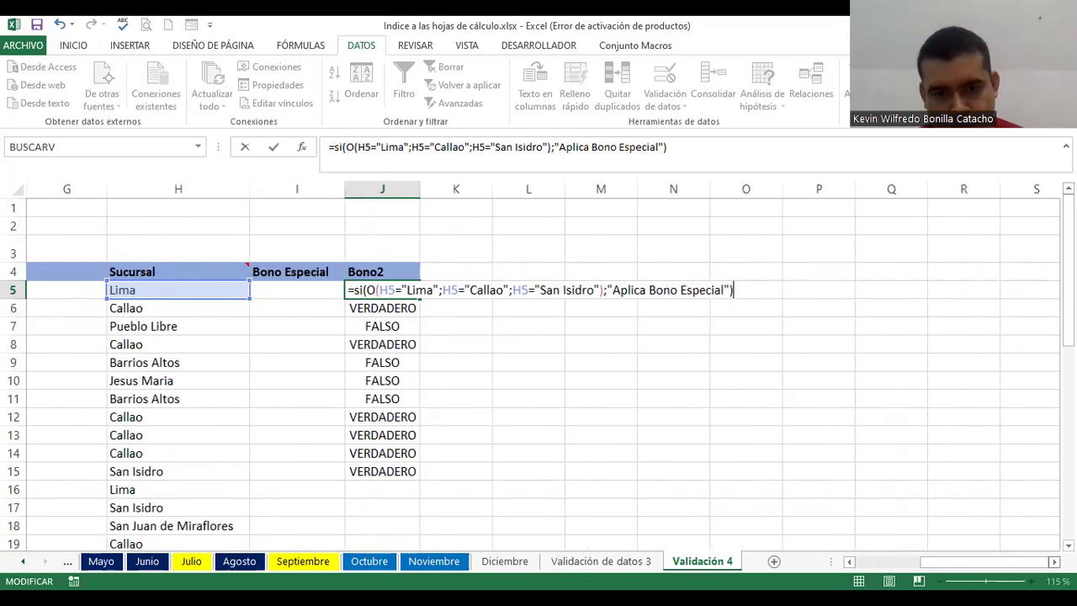
{"action": "type", "text": ";\"No aplica\")"}
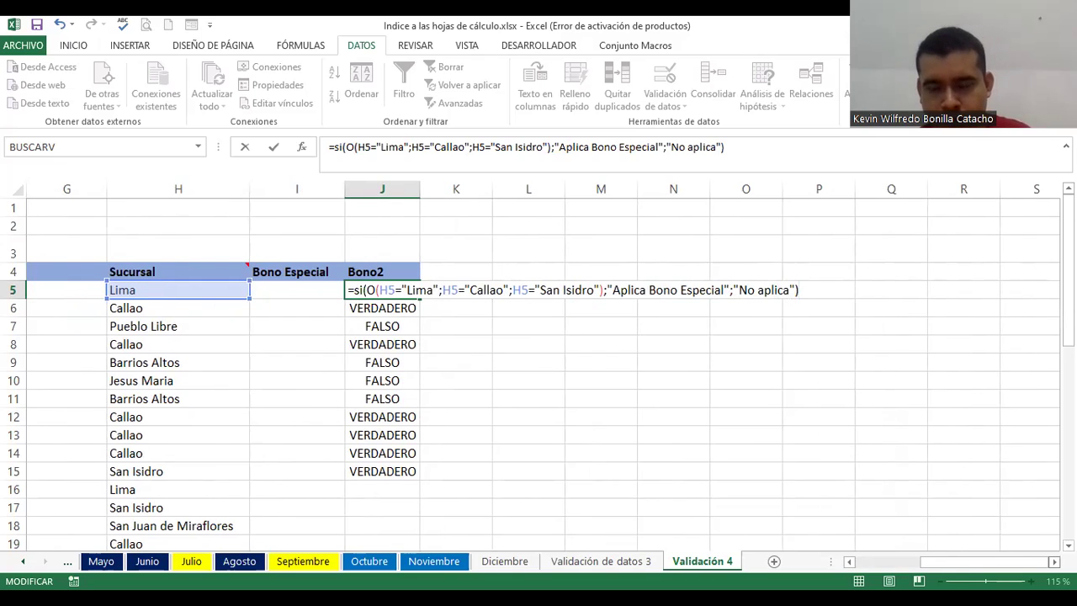
{"action": "key", "text": "Return"}
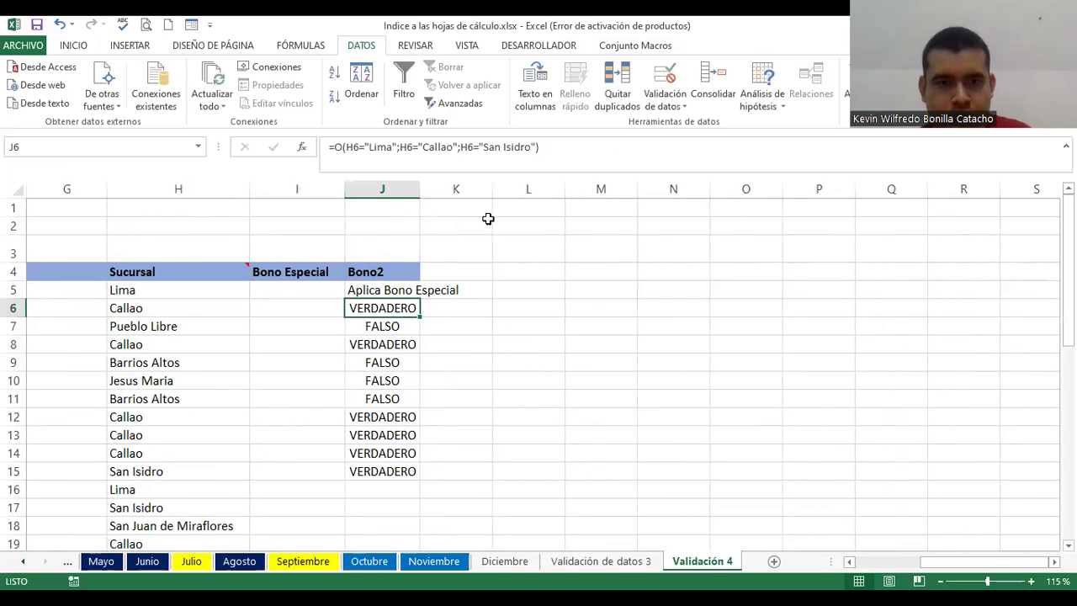
- Widen column J and fill the J5 formula down to J8
{"action": "left_click_drag", "start_coordinate": [425, 187], "coordinate": [497, 219]}
{"action": "left_click", "coordinate": [471, 289]}
{"action": "left_click_drag", "start_coordinate": [496, 299], "coordinate": [482, 348]}
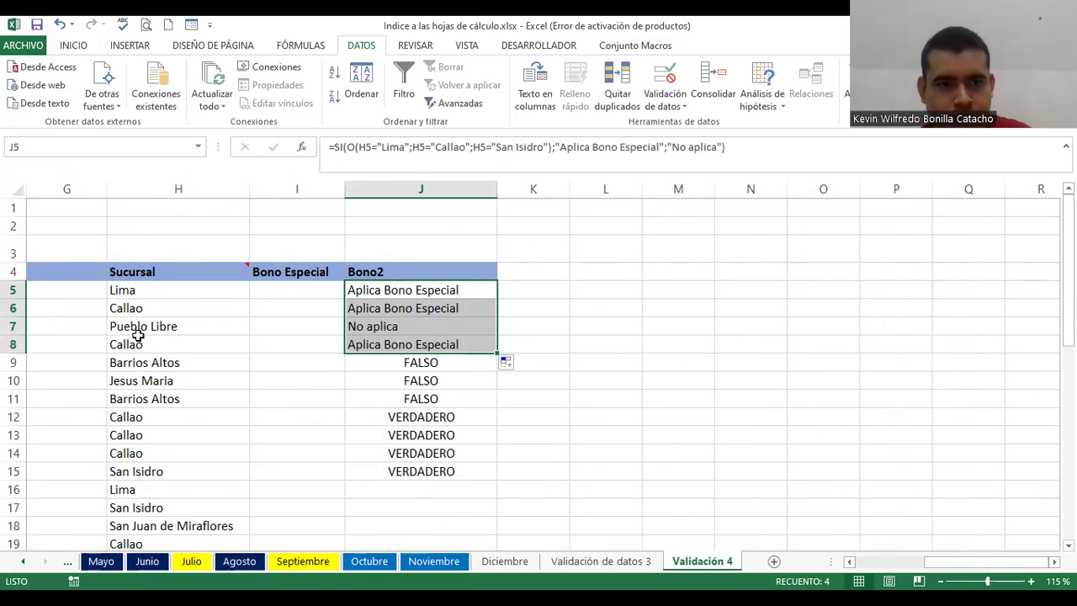
- Inspect the copied formula in J6 against Callao's branch in H6
{"action": "left_click", "coordinate": [144, 309]}
{"action": "left_click", "coordinate": [345, 309]}
{"action": "double_click", "coordinate": [356, 308]}
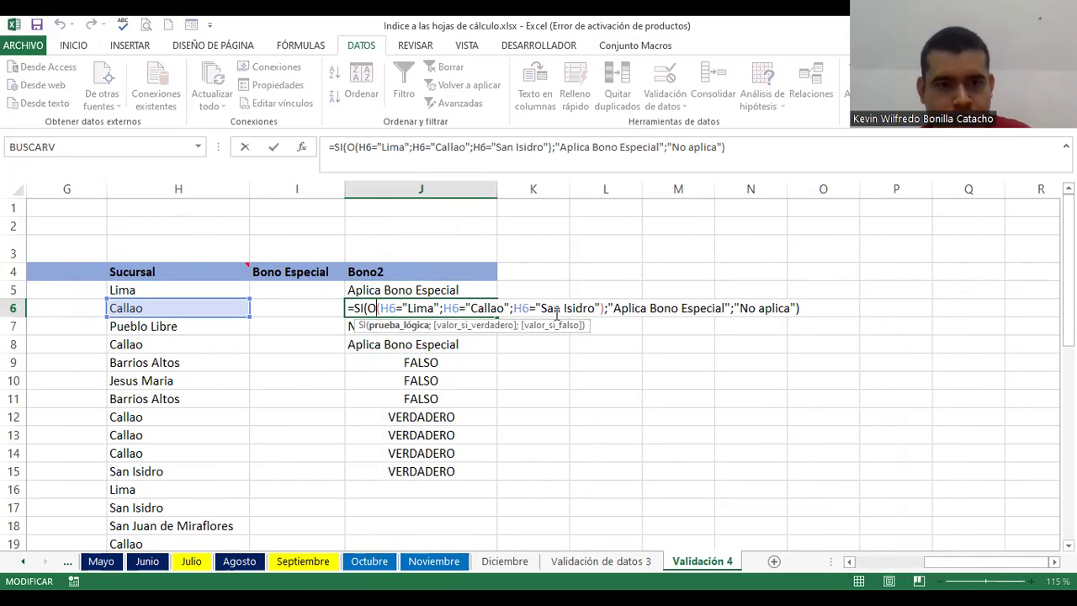
{"action": "key", "text": "Return"}
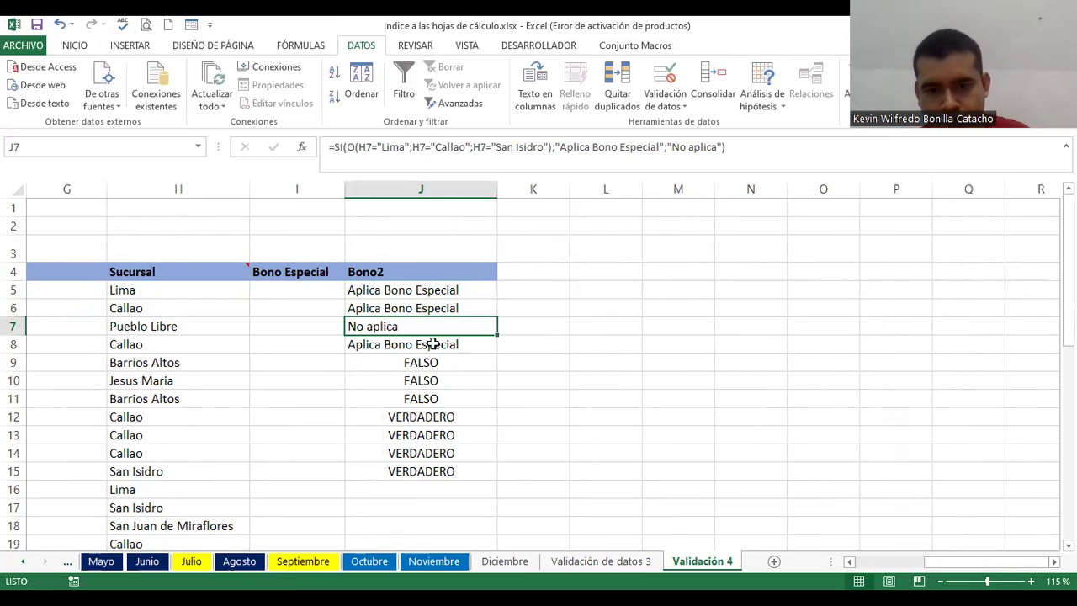
- Step through J8 to J15 checking their formulas, then reopen J5's formula
{"action": "left_click", "coordinate": [445, 346]}
{"action": "left_click", "coordinate": [446, 363]}
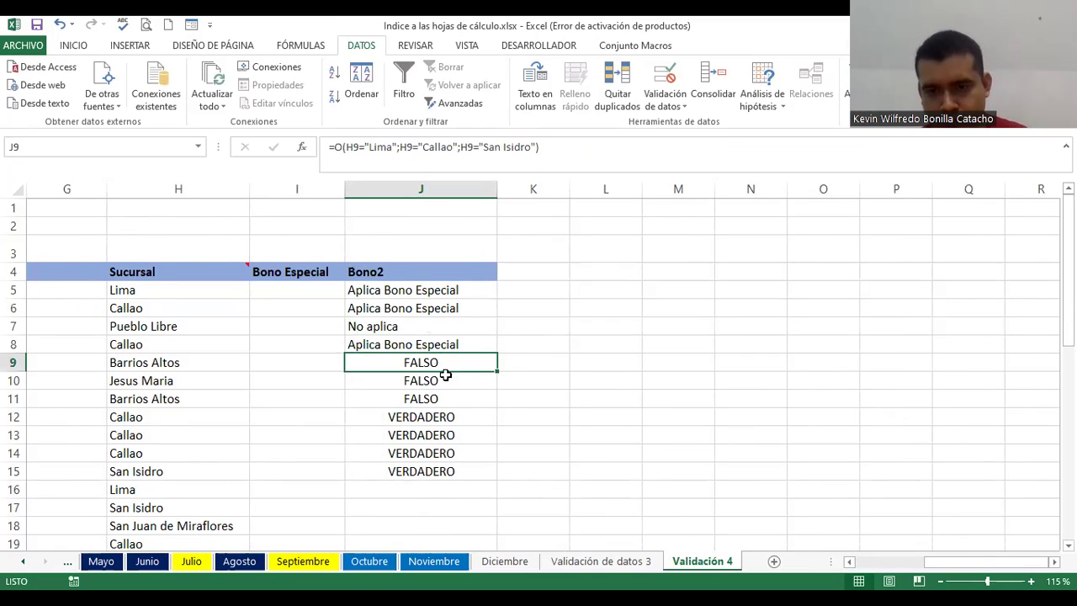
{"action": "left_click", "coordinate": [446, 380]}
{"action": "left_click", "coordinate": [444, 399]}
{"action": "left_click", "coordinate": [444, 417]}
{"action": "left_click", "coordinate": [443, 435]}
{"action": "left_click", "coordinate": [444, 452]}
{"action": "left_click", "coordinate": [444, 471]}
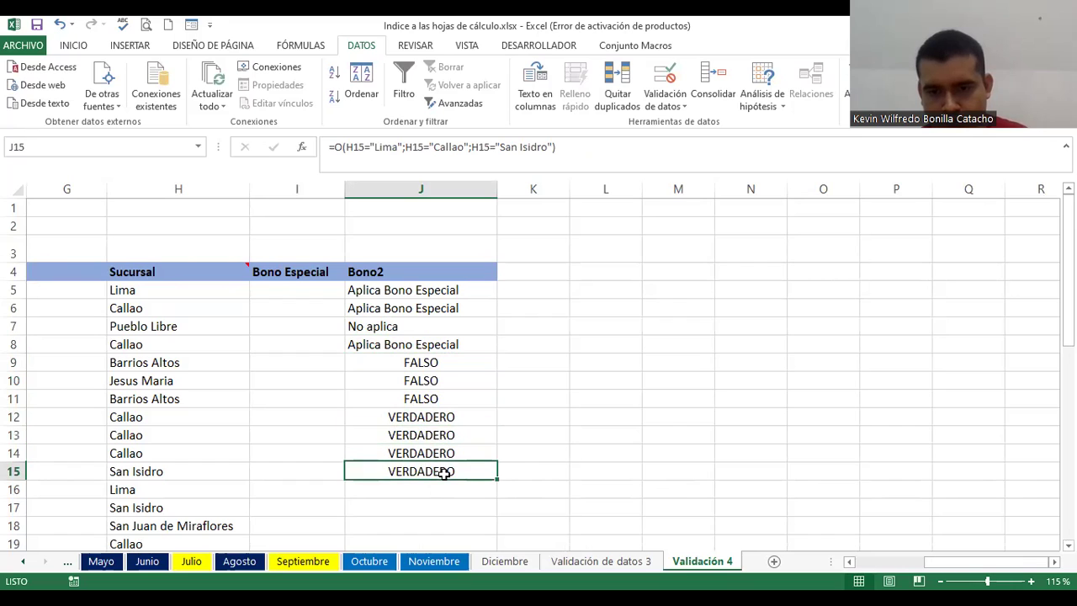
{"action": "double_click", "coordinate": [432, 292]}
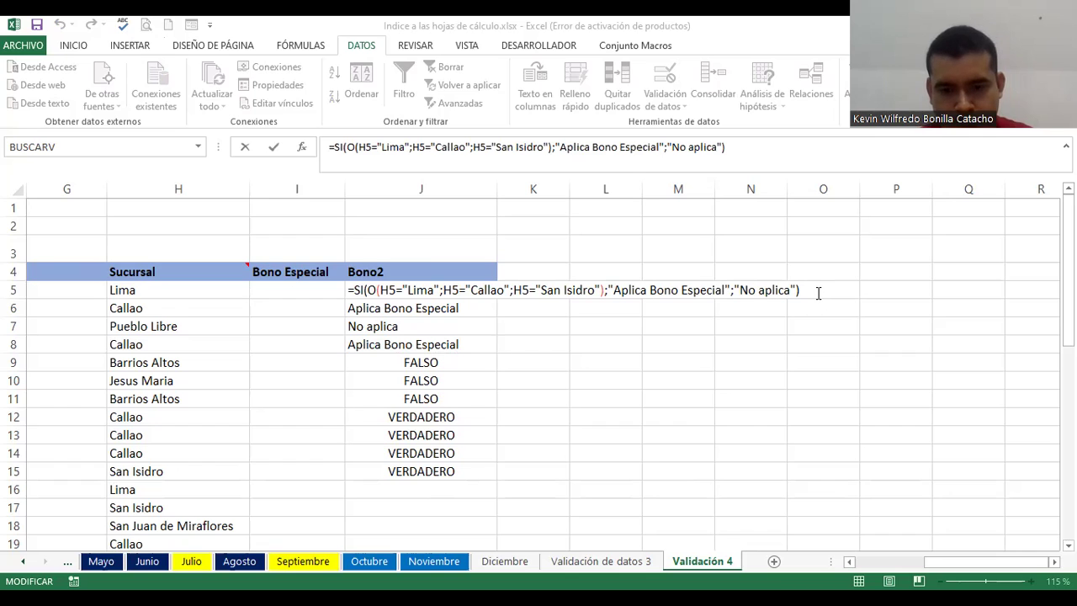
- Review the SI formulas in J5, J6 and J7 alongside the Bono Especial cells I5:I18
{"action": "key", "text": "Return"}
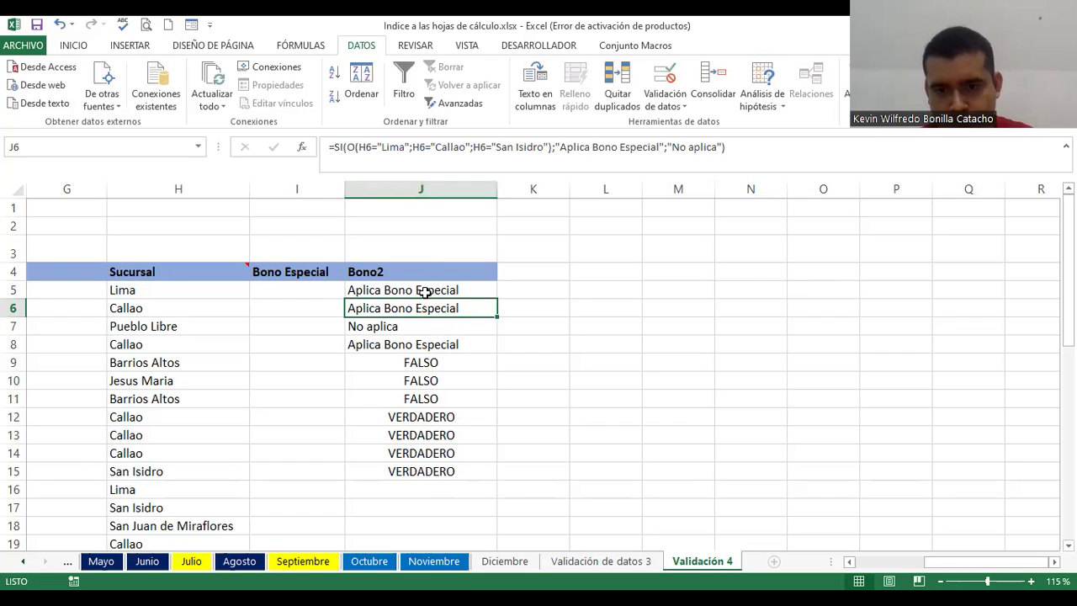
{"action": "left_click_drag", "start_coordinate": [302, 292], "coordinate": [302, 529]}
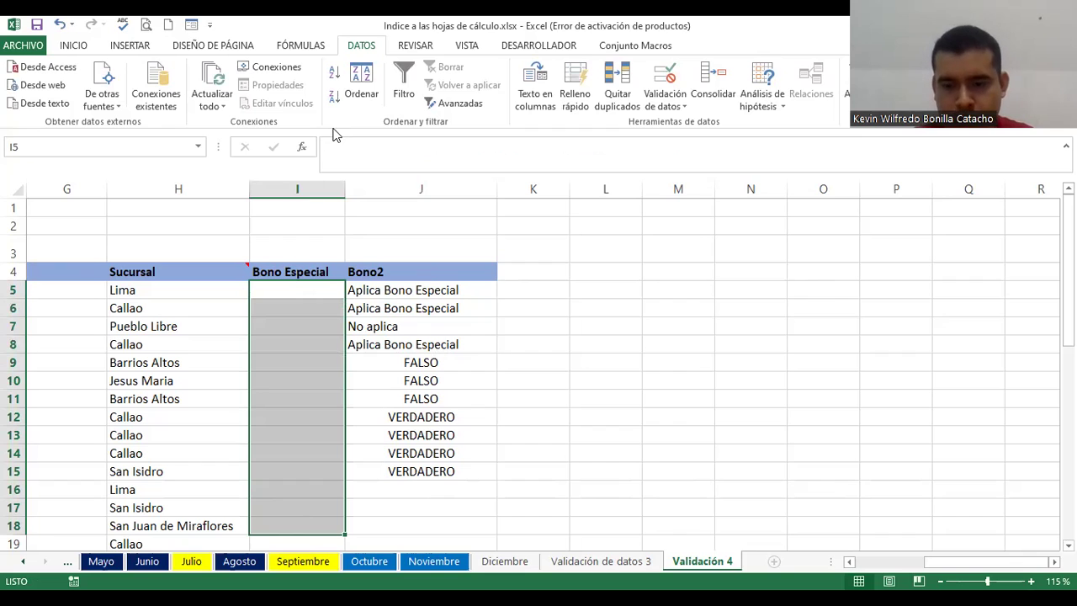
{"action": "left_click", "coordinate": [296, 295]}
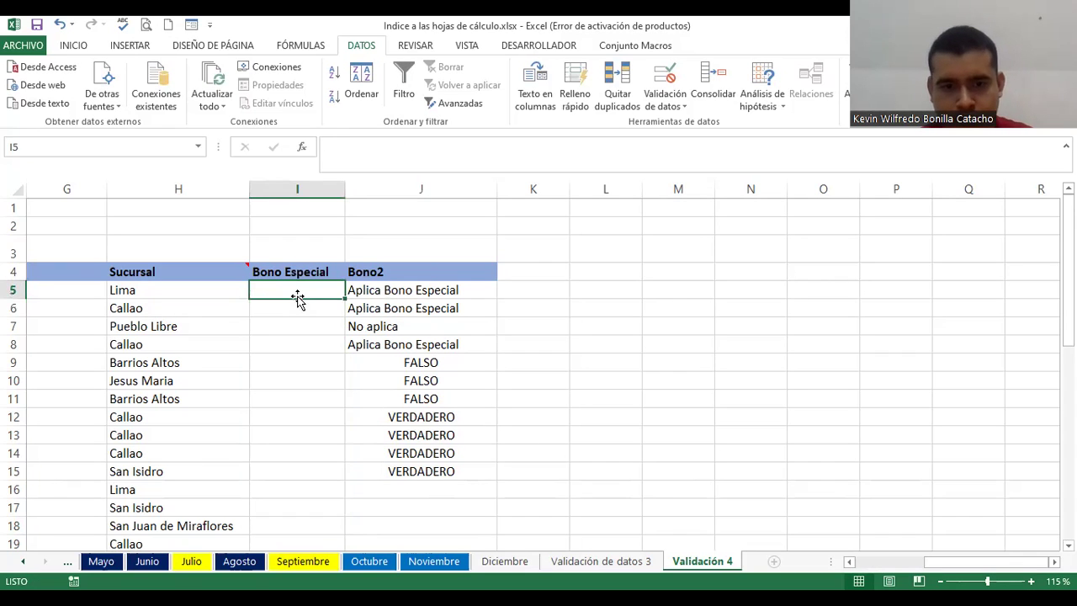
{"action": "left_click", "coordinate": [363, 291]}
{"action": "left_click", "coordinate": [391, 328]}
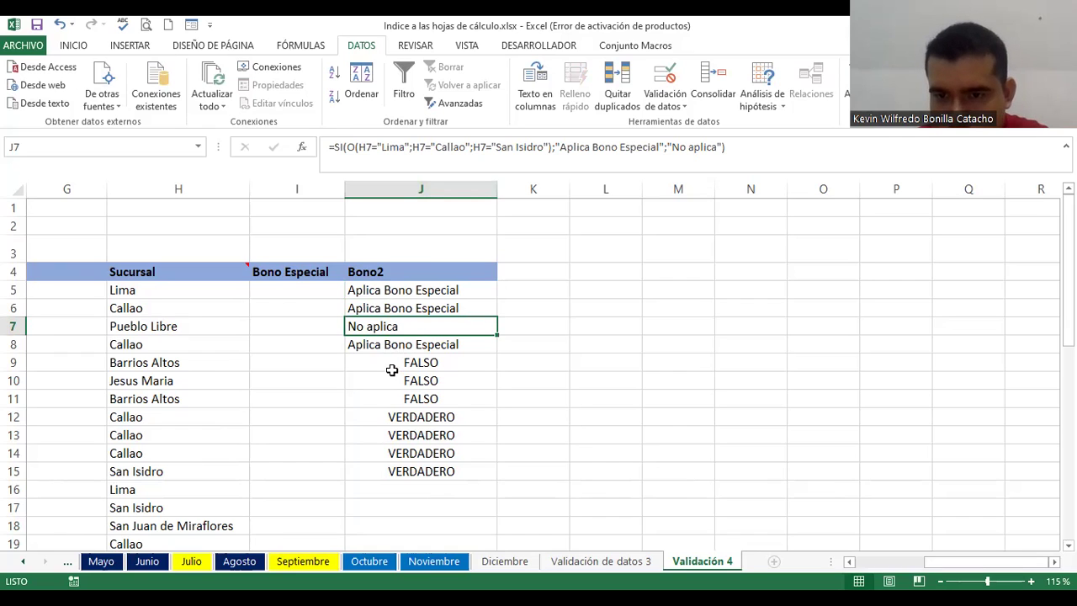
{"action": "left_click", "coordinate": [426, 289]}
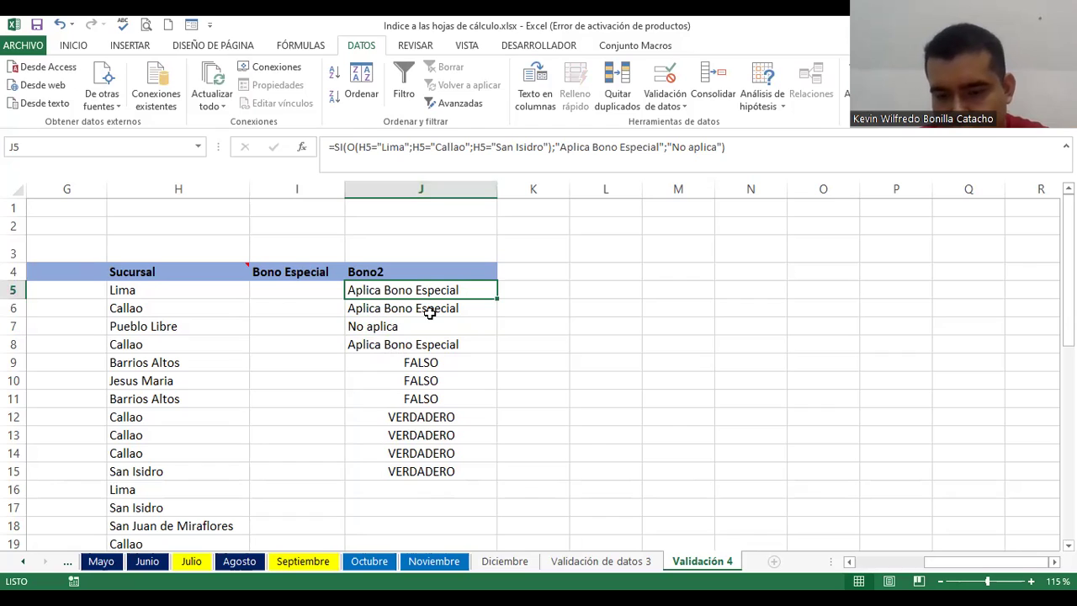
{"action": "left_click", "coordinate": [426, 308]}
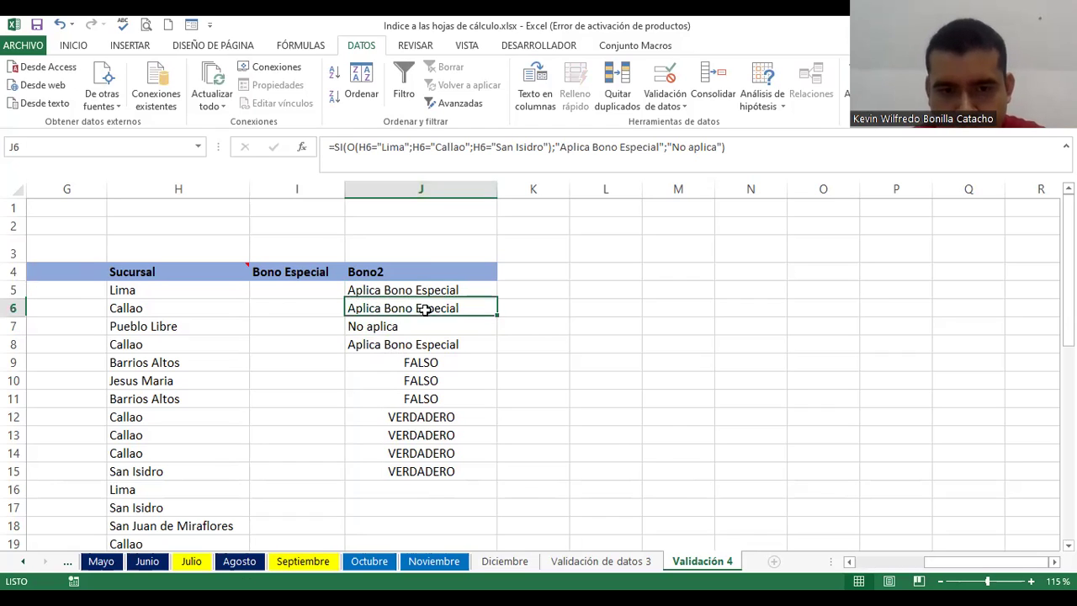
{"action": "left_click", "coordinate": [434, 289]}
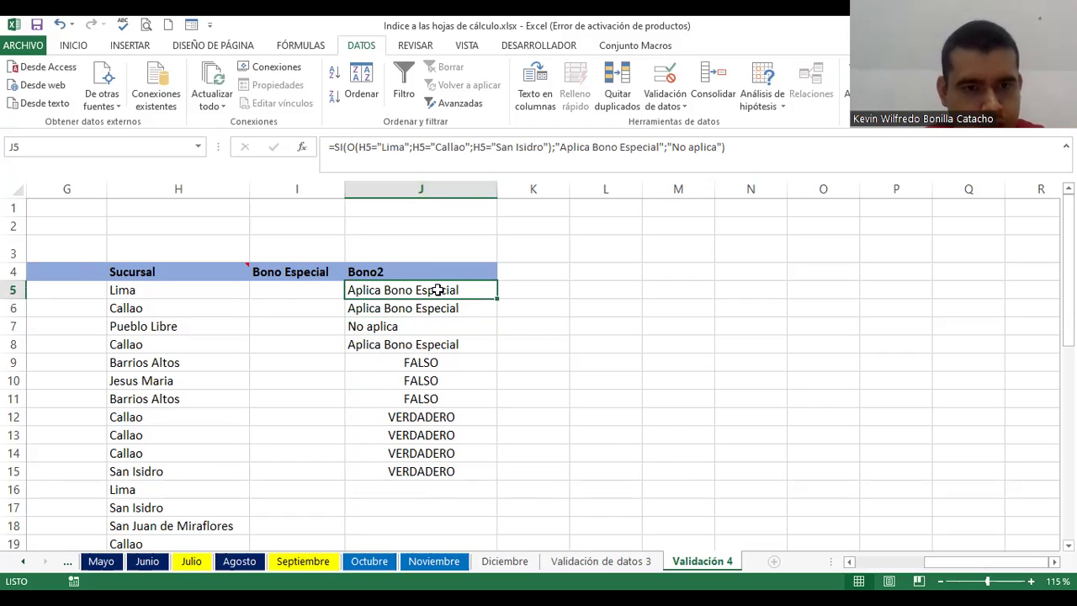
- Fill the J5 formula down through J18 and return to I5
{"action": "left_click", "coordinate": [302, 290]}
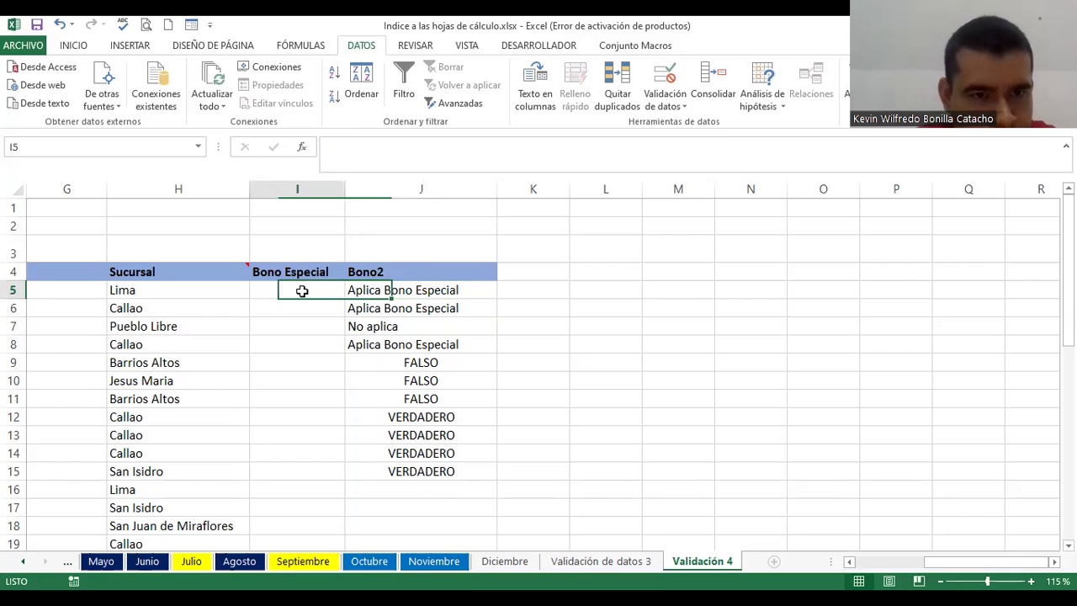
{"action": "left_click", "coordinate": [395, 290]}
{"action": "left_click_drag", "start_coordinate": [498, 299], "coordinate": [452, 525]}
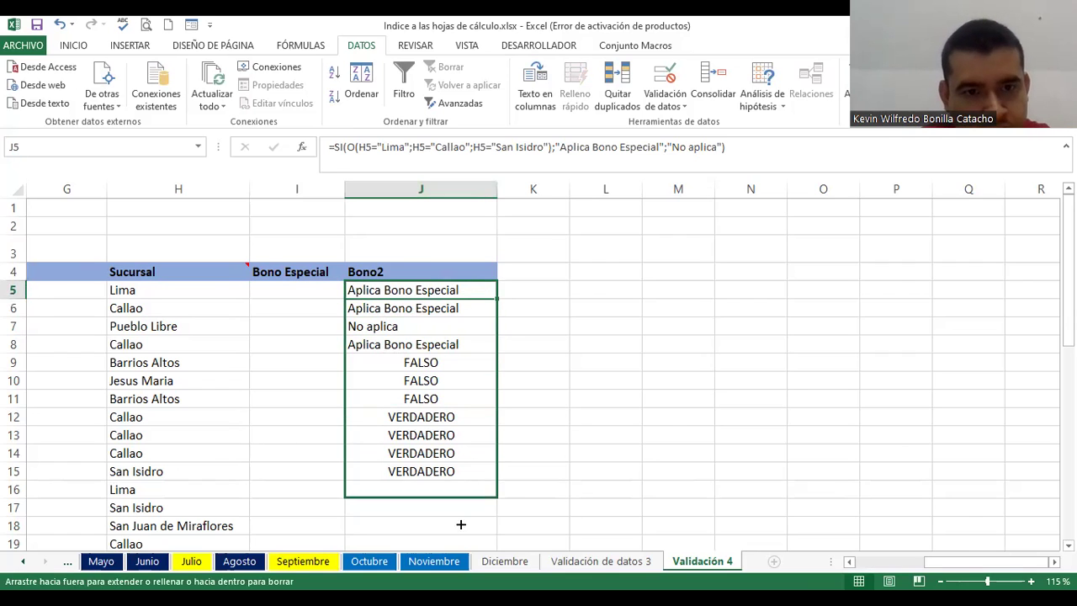
{"action": "left_click", "coordinate": [300, 294]}
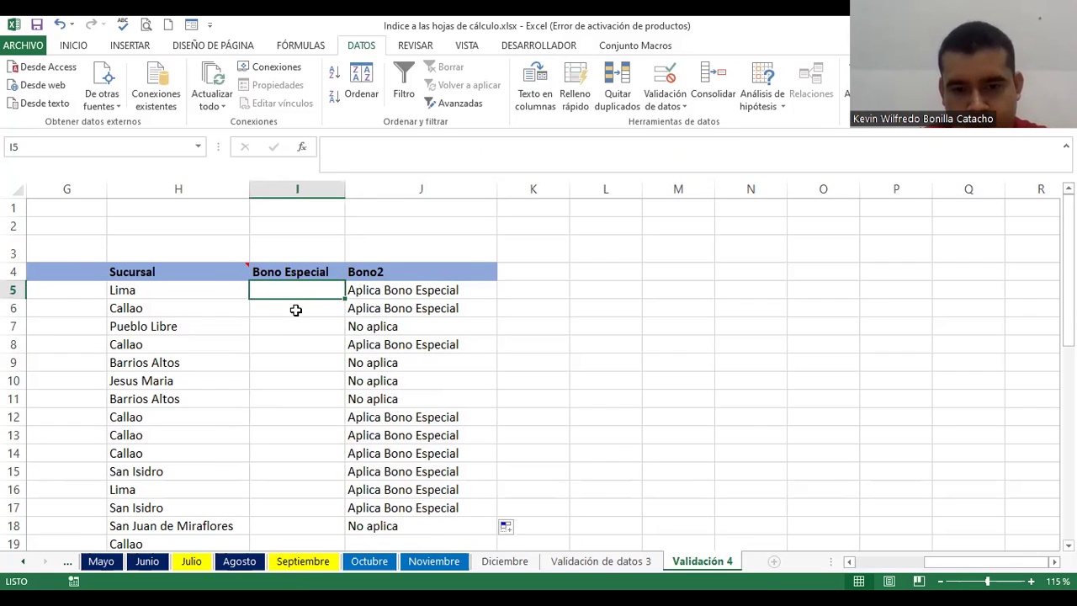
- Enter bono in cells I5, I6, I7 and I8
{"action": "type", "text": "bo"}
{"action": "key", "text": "BackSpace"}
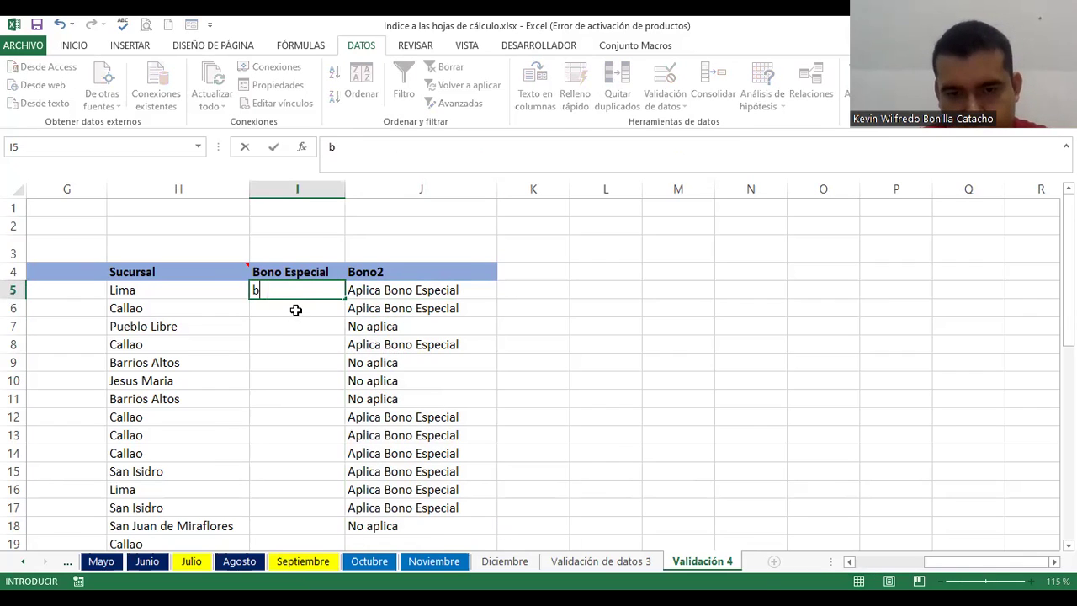
{"action": "type", "text": "ono"}
{"action": "key", "text": "Return"}
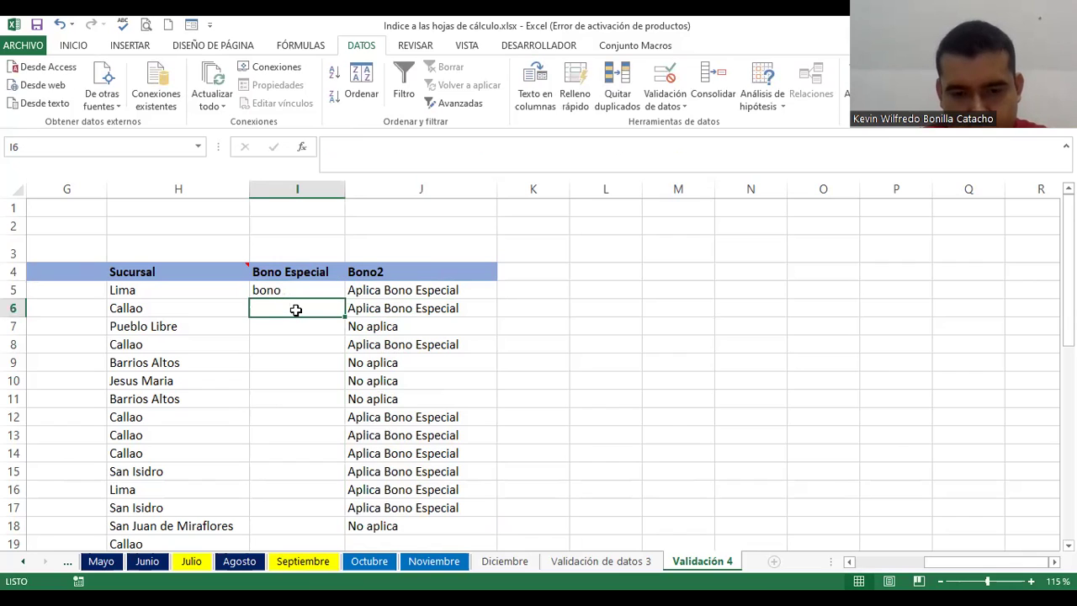
{"action": "type", "text": "bono"}
{"action": "key", "text": "Return"}
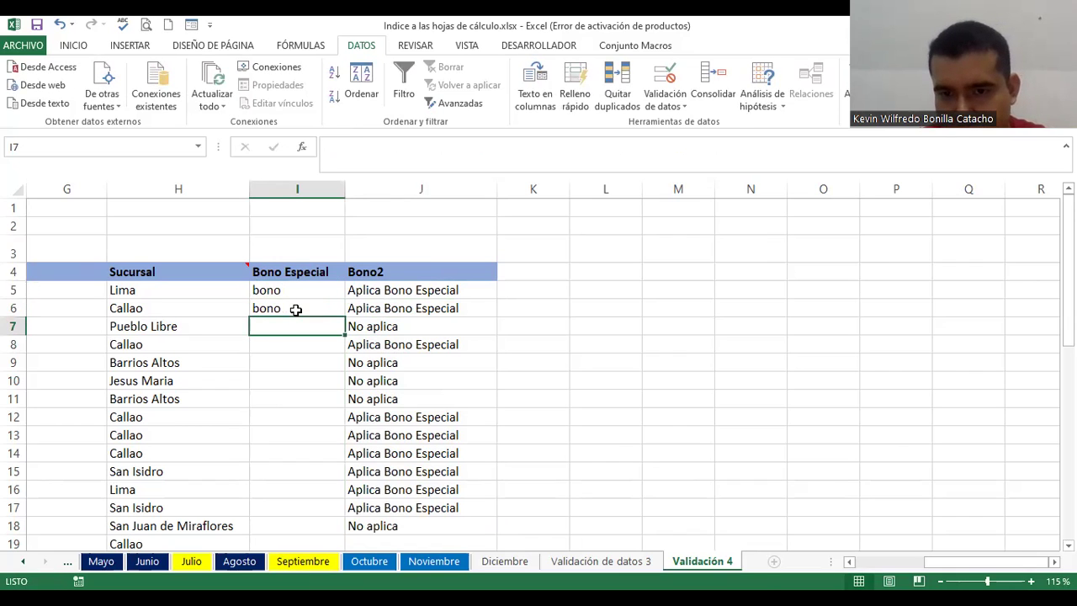
{"action": "type", "text": "bono"}
{"action": "key", "text": "Return"}
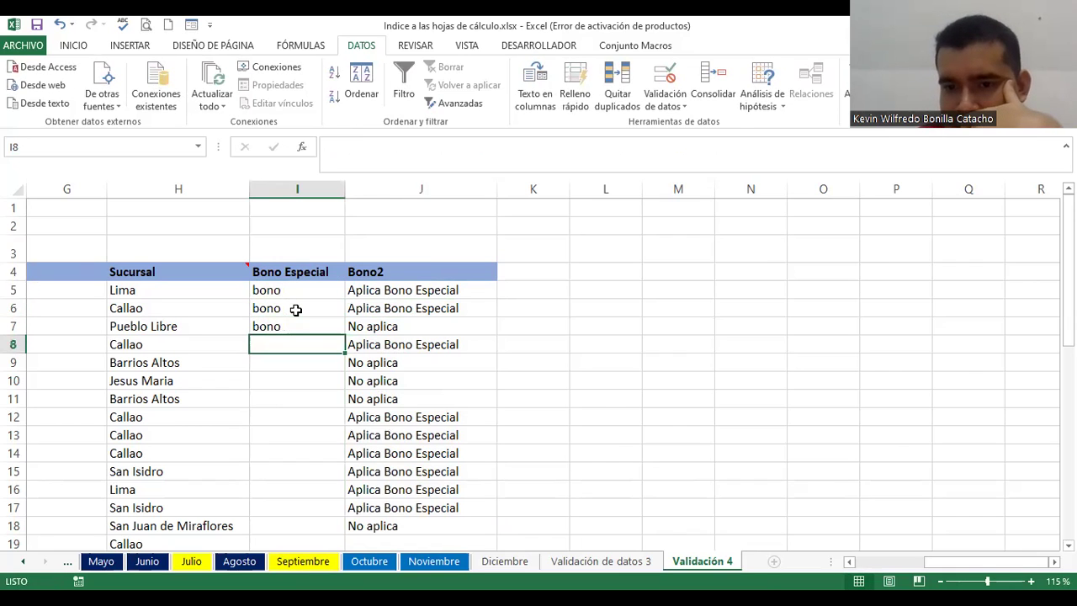
{"action": "type", "text": "bono"}
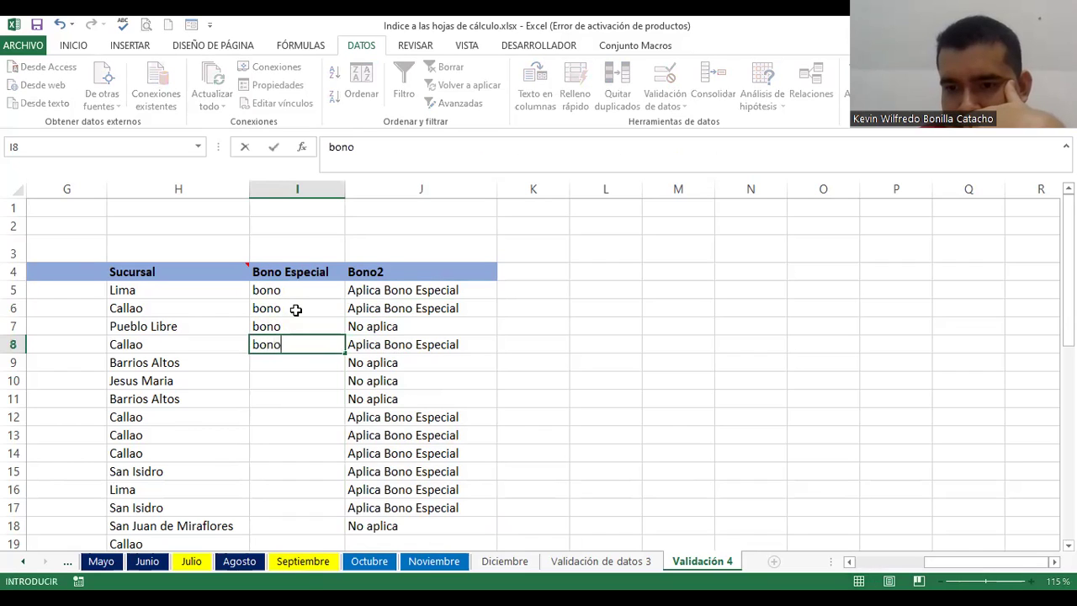
{"action": "key", "text": "Return"}
- Select I5:I43 and start Datos > Validación de datos for it
{"action": "mouse_move", "coordinate": [326, 287]}
{"action": "left_mouse_down"}
{"action": "mouse_move", "coordinate": [284, 428]}
{"action": "mouse_move", "coordinate": [296, 538]}
{"action": "left_mouse_up"}
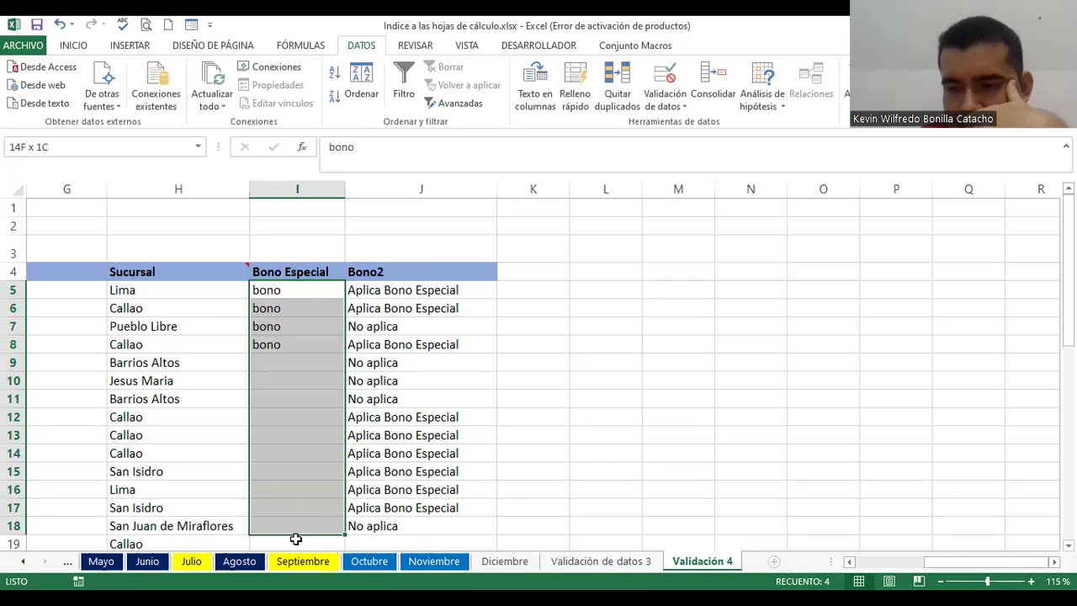
{"action": "mouse_move", "coordinate": [296, 538]}
{"action": "left_mouse_down"}
{"action": "mouse_move", "coordinate": [294, 570]}
{"action": "mouse_move", "coordinate": [293, 528]}
{"action": "left_mouse_up"}
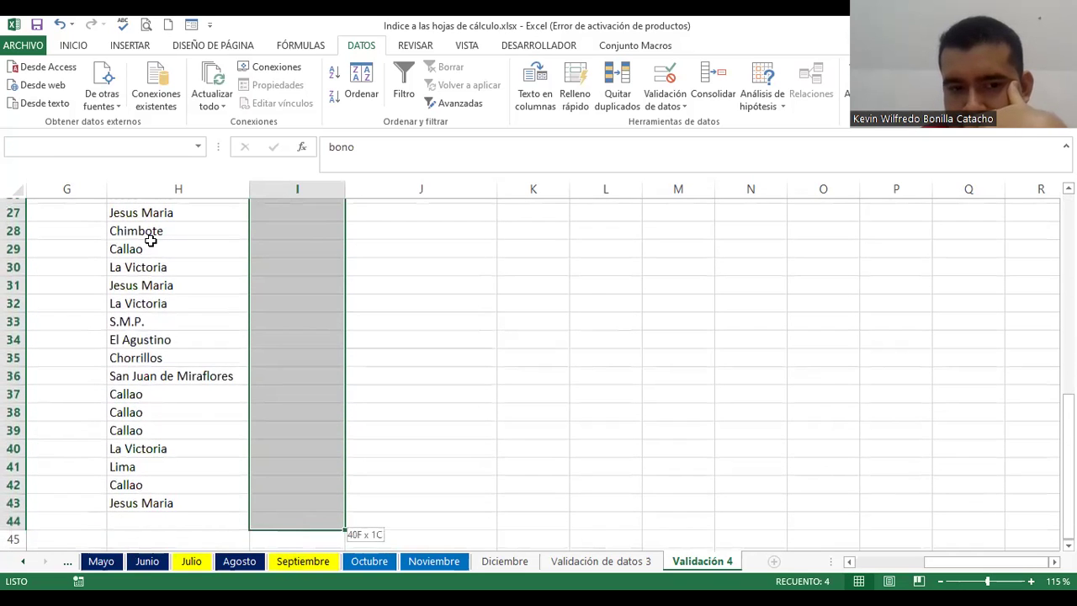
{"action": "left_click_drag", "start_coordinate": [149, 241], "coordinate": [73, 41]}
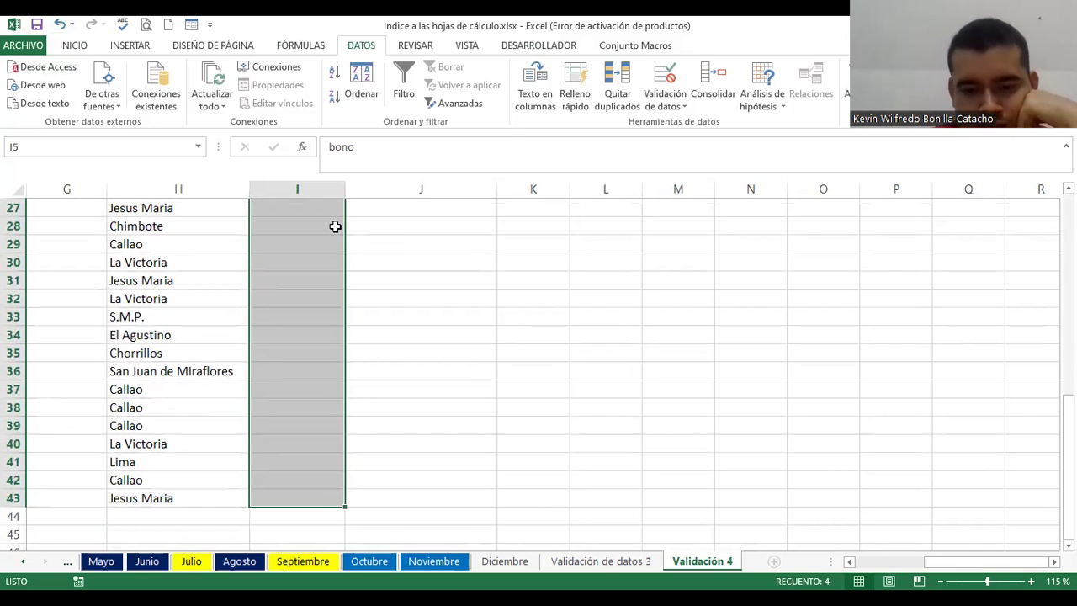
{"action": "scroll", "coordinate": [335, 226], "scroll_direction": "up", "scroll_amount": 5}
{"action": "left_click", "coordinate": [683, 110]}
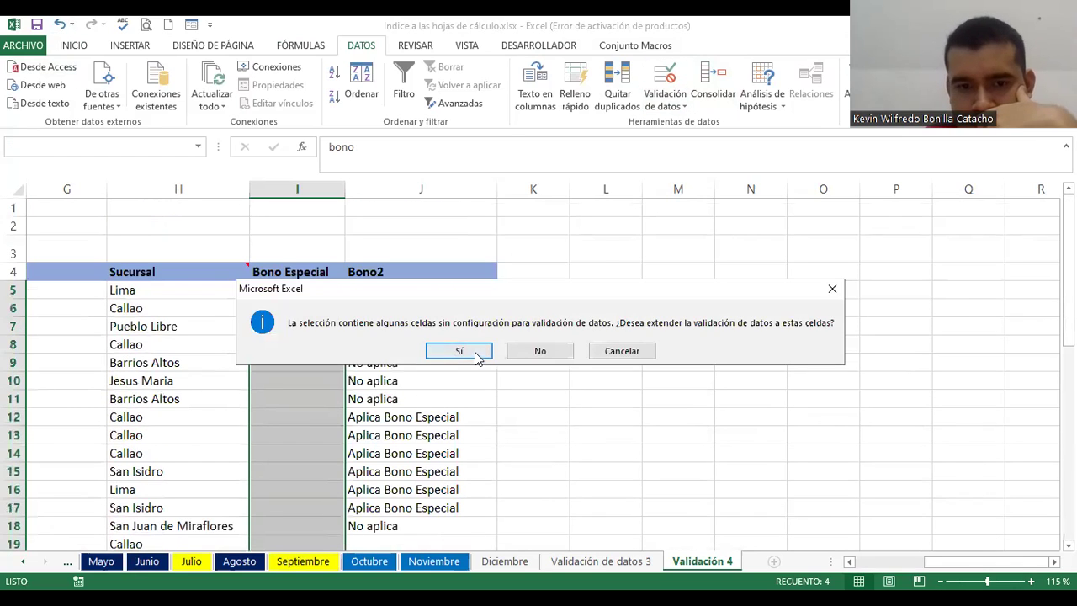
- Extend the validation, review its custom =O(H5="Lima";...) rule and message tabs, then cancel
{"action": "left_click", "coordinate": [459, 351]}
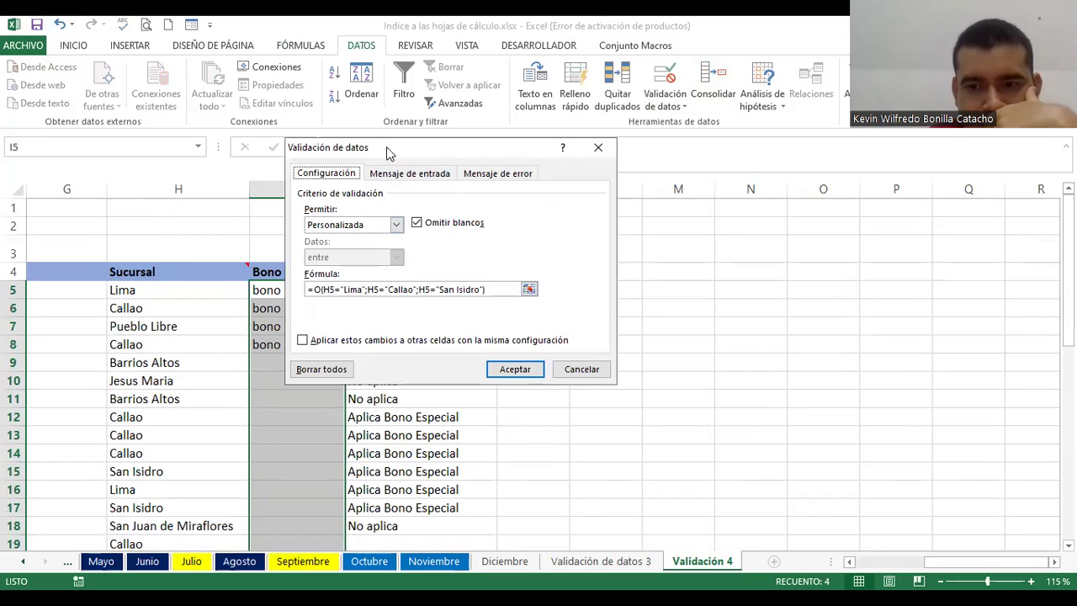
{"action": "left_click_drag", "start_coordinate": [386, 146], "coordinate": [517, 121]}
{"action": "left_click", "coordinate": [628, 148]}
{"action": "left_click", "coordinate": [559, 151]}
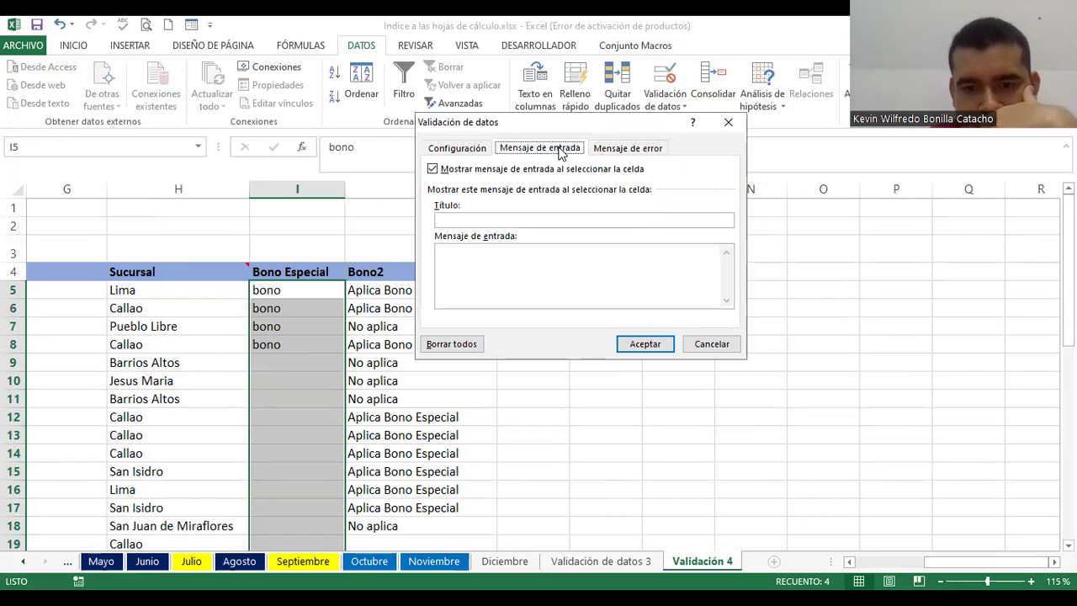
{"action": "left_click", "coordinate": [469, 150]}
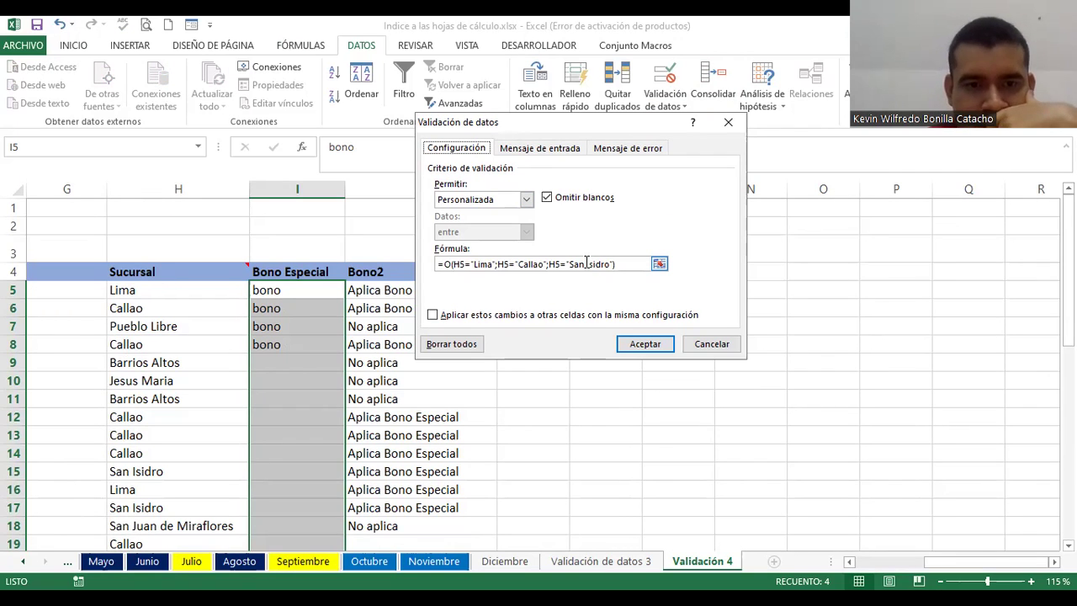
{"action": "left_click", "coordinate": [696, 350]}
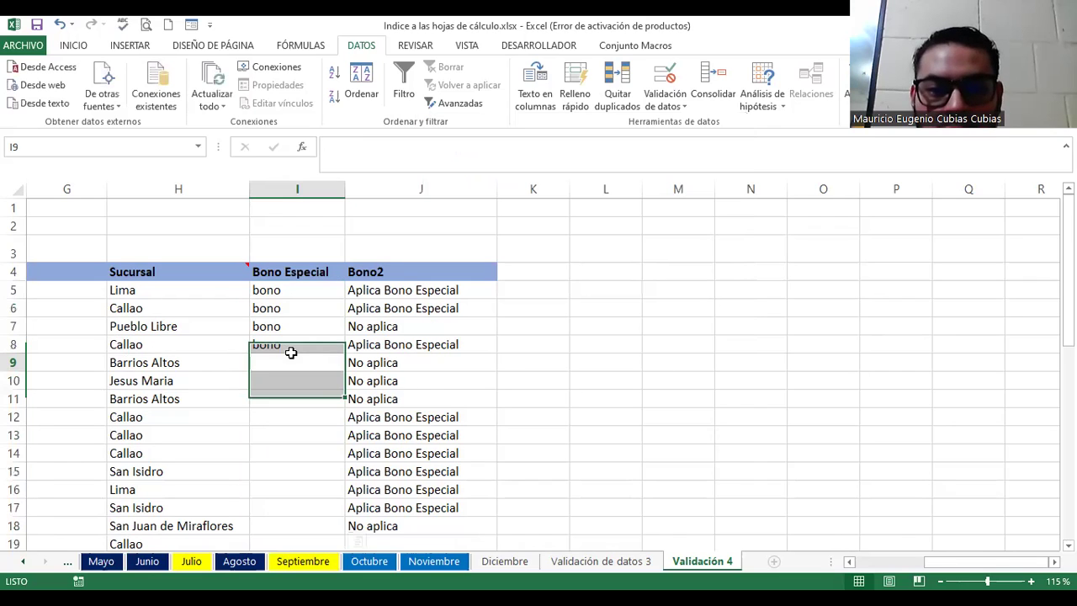
- Re-enter Pueblo Libre's cell I7 as capitalised Bono
{"action": "left_click", "coordinate": [294, 308]}
{"action": "left_click", "coordinate": [300, 329]}
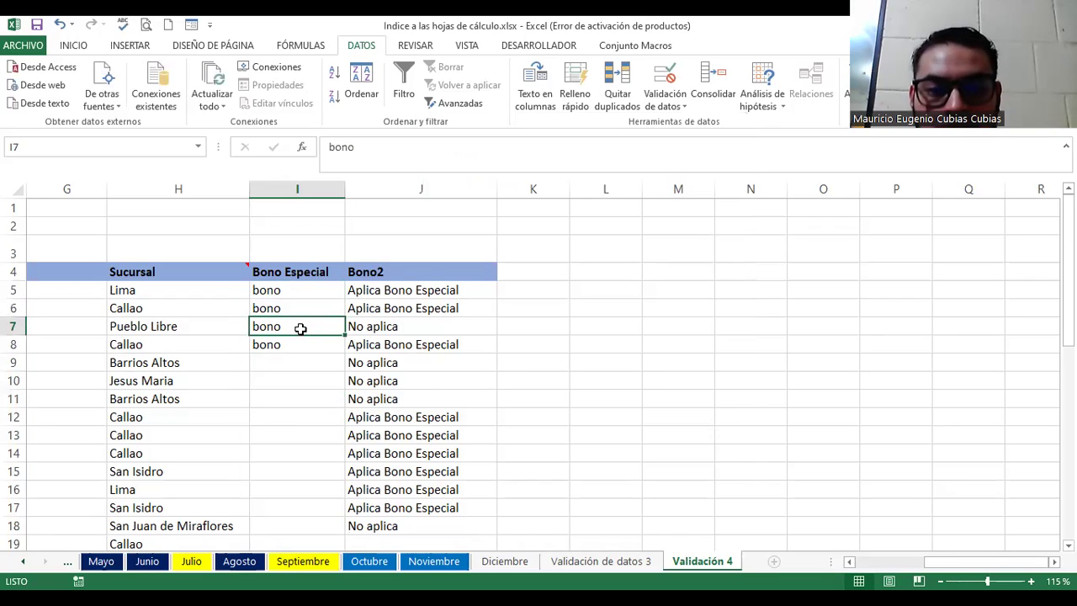
{"action": "key", "text": "BackSpace"}
{"action": "type", "text": "b"}
{"action": "key", "text": "BackSpace"}
{"action": "type", "text": "o"}
{"action": "key", "text": "Return"}
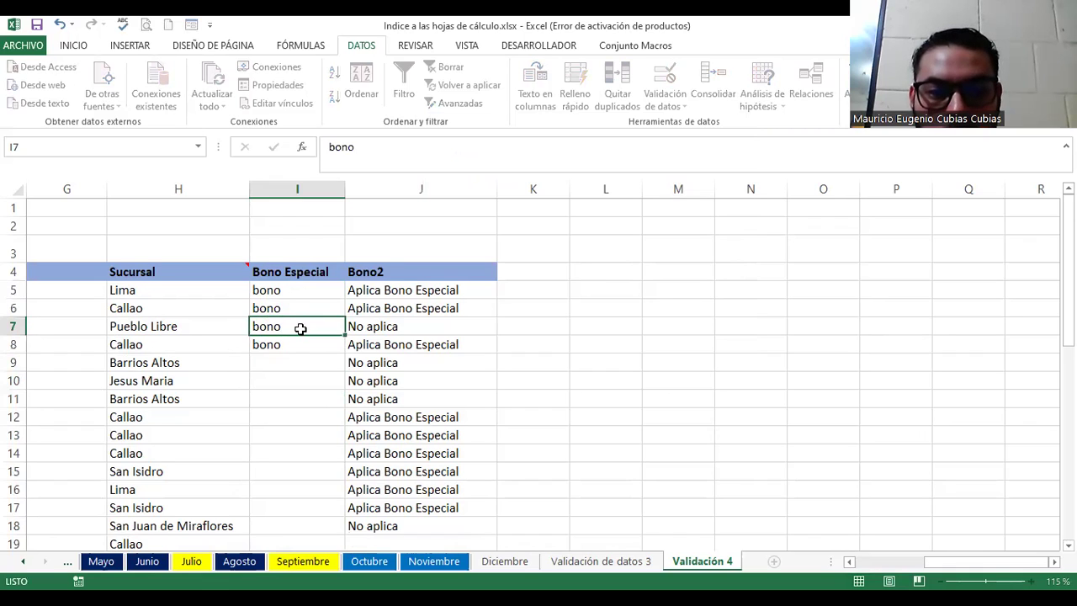
{"action": "left_click", "coordinate": [300, 328]}
{"action": "type", "text": "B"}
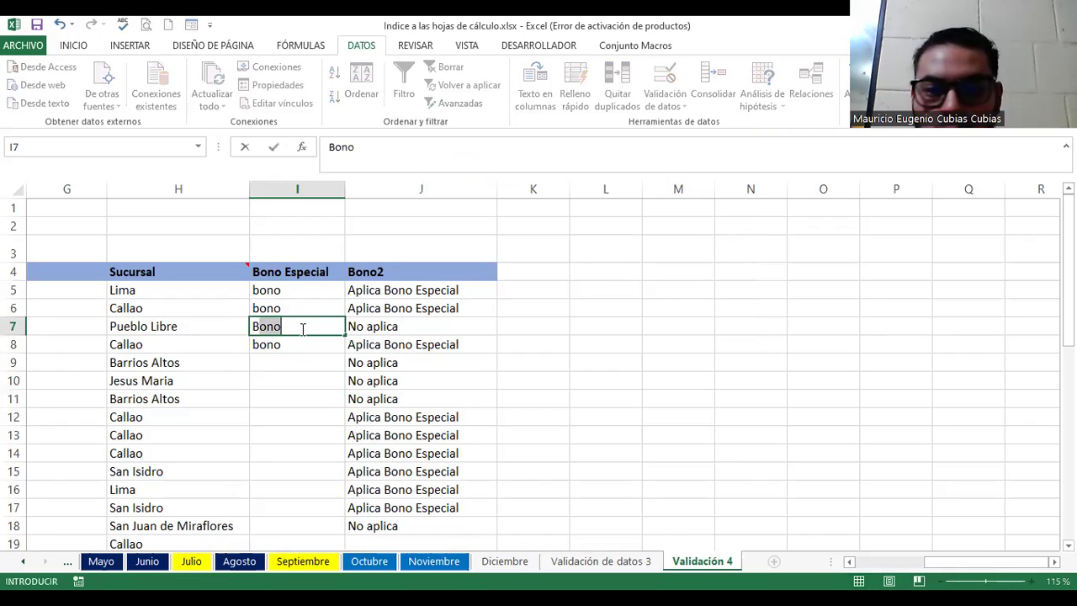
{"action": "type", "text": "ono"}
{"action": "key", "text": "Return"}
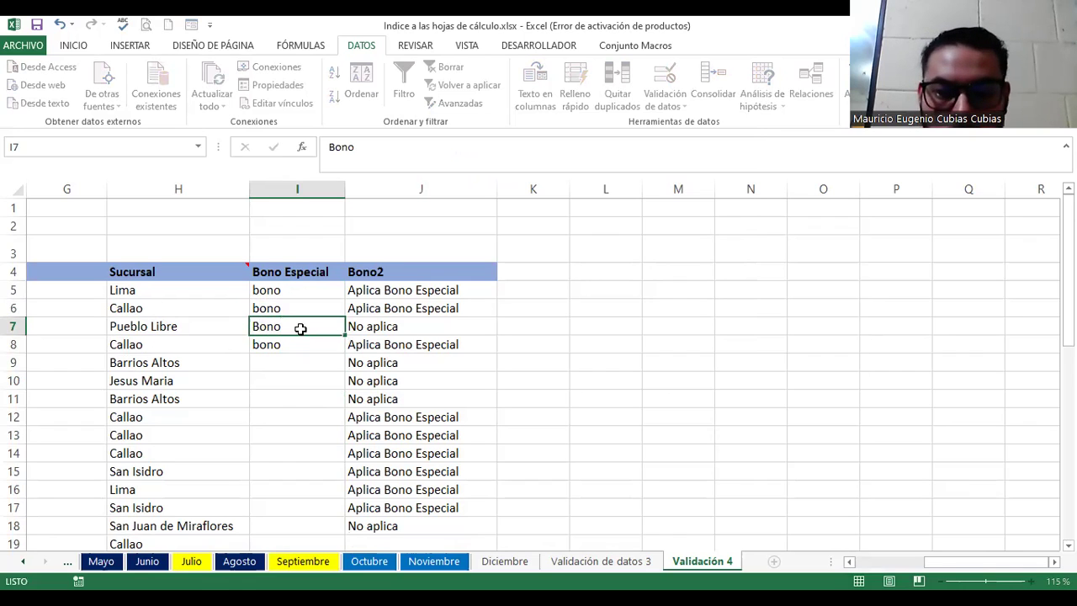
- Enter Bono in I5 through I8 and select I5:I16 for validation
{"action": "left_click", "coordinate": [294, 290]}
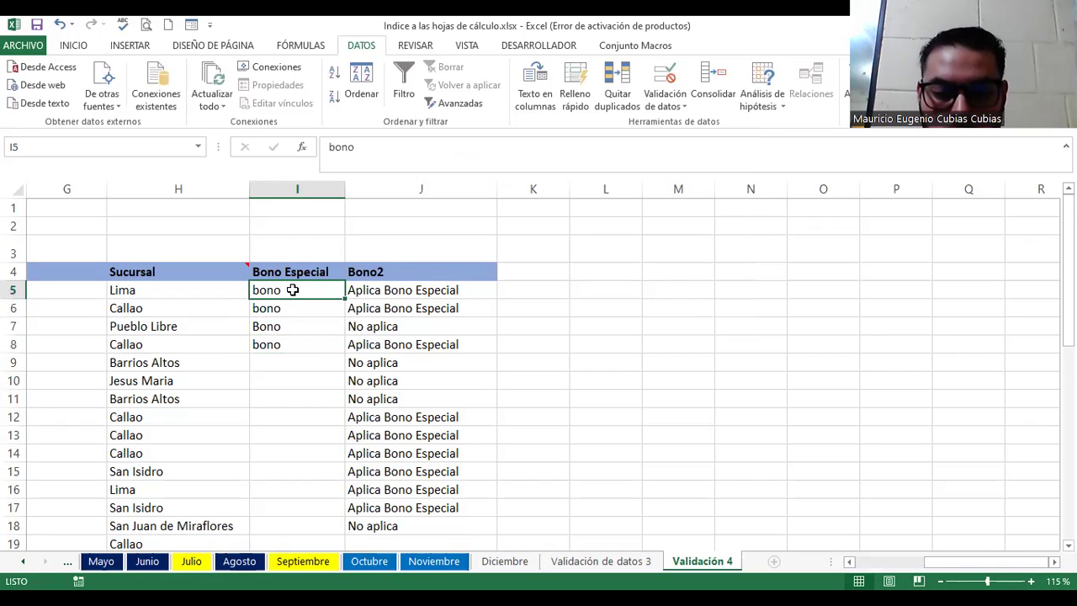
{"action": "type", "text": "Bono"}
{"action": "key", "text": "Return"}
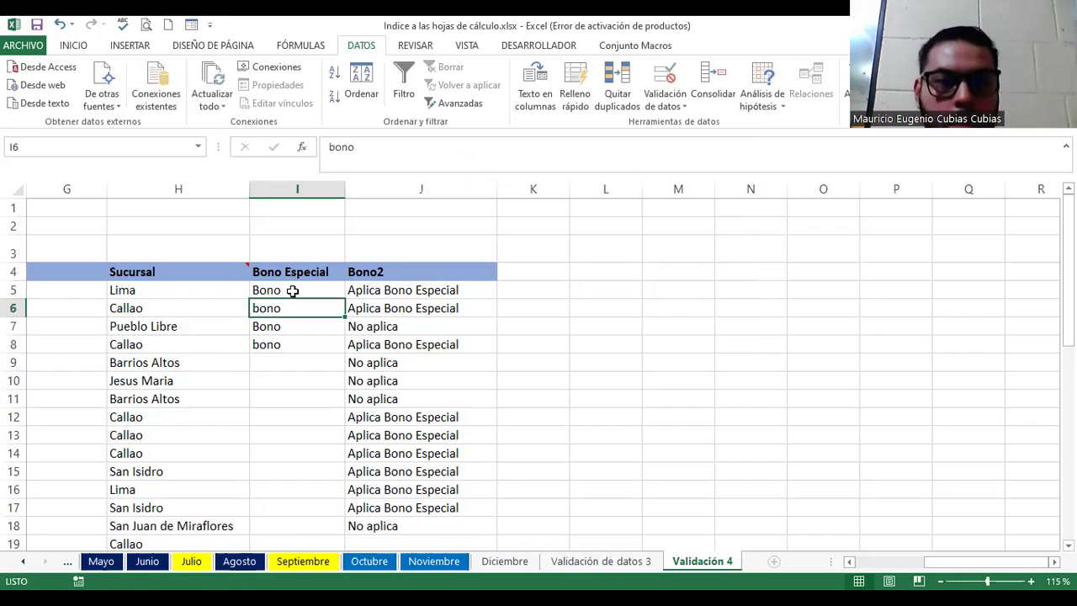
{"action": "type", "text": "Bono"}
{"action": "key", "text": "Return"}
{"action": "type", "text": "Bon"}
{"action": "key", "text": "Return"}
{"action": "type", "text": "Bono"}
{"action": "key", "text": "Return"}
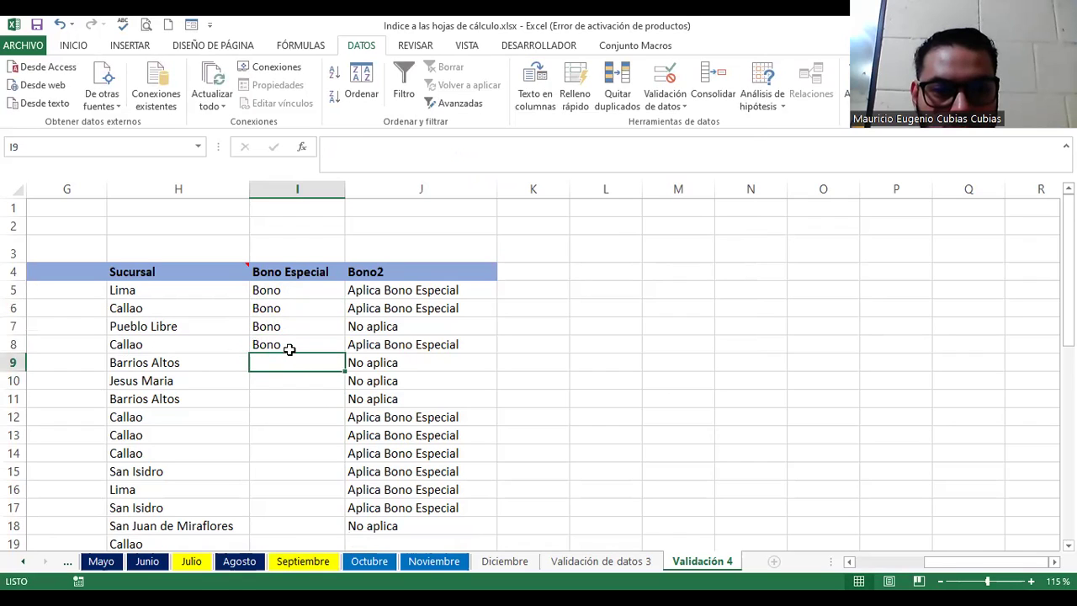
{"action": "left_click", "coordinate": [289, 345]}
{"action": "left_click", "coordinate": [282, 294]}
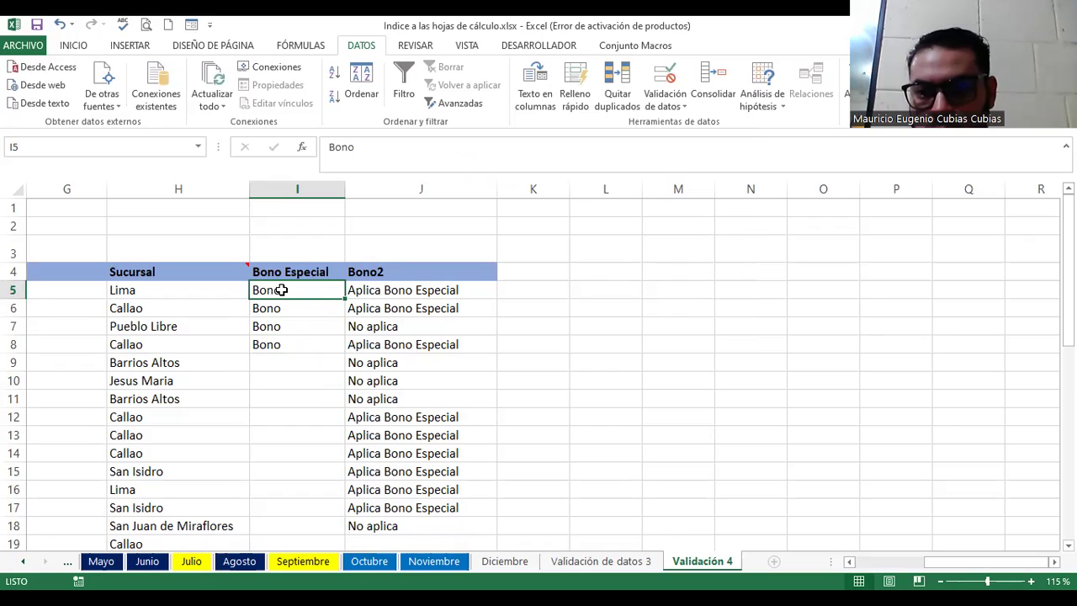
{"action": "left_click_drag", "start_coordinate": [283, 289], "coordinate": [297, 490]}
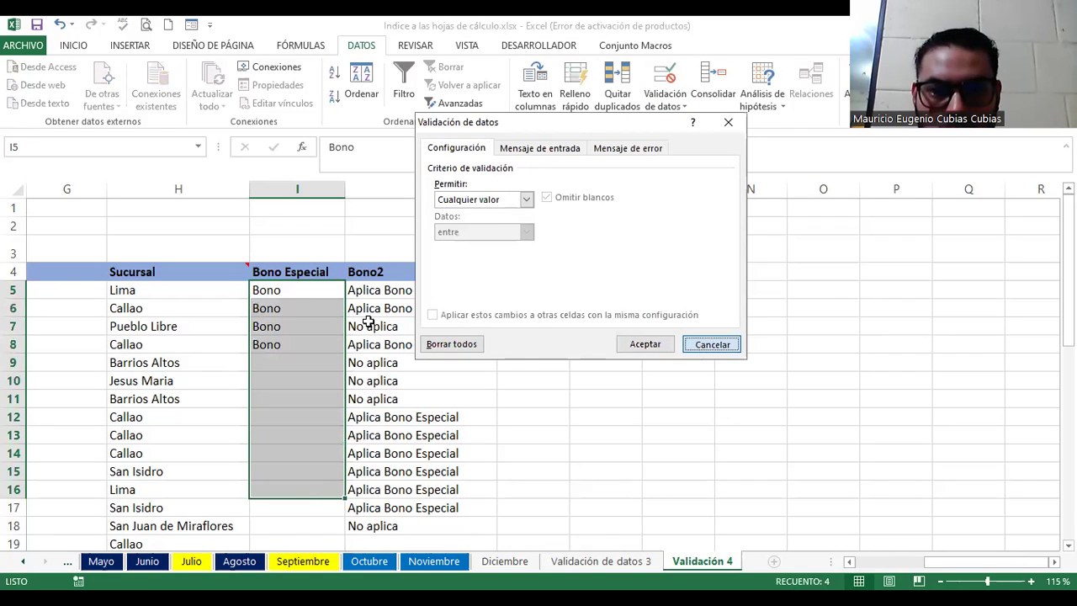
- Cancel the validation dialog and inspect J5's =SI(O(...)) formula without changing it
{"action": "left_click", "coordinate": [712, 344]}
{"action": "left_click", "coordinate": [338, 326]}
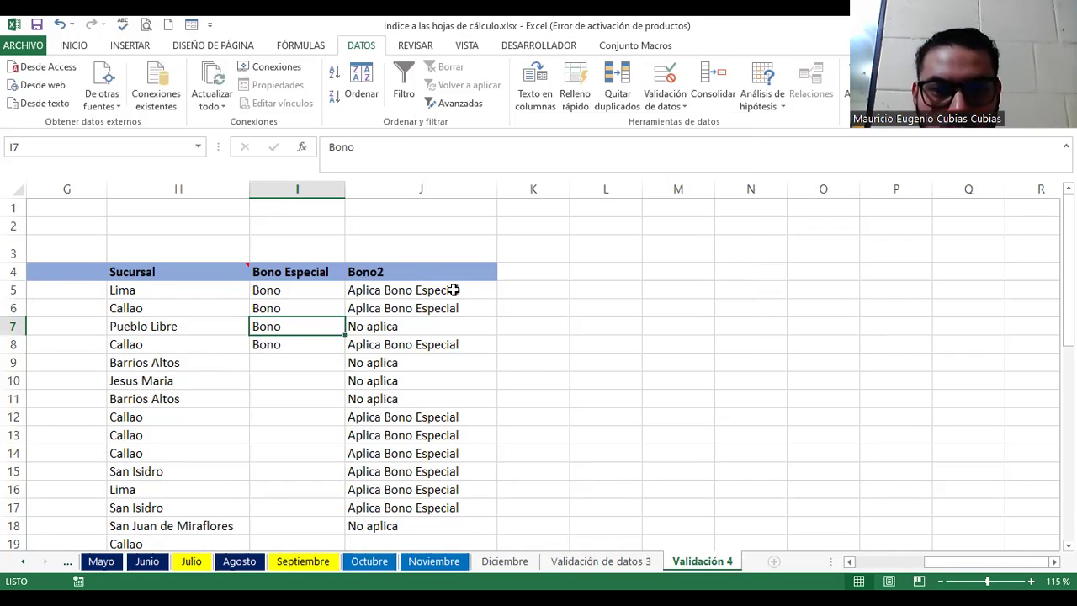
{"action": "left_click", "coordinate": [481, 291]}
{"action": "left_click", "coordinate": [437, 328]}
{"action": "left_click", "coordinate": [425, 291]}
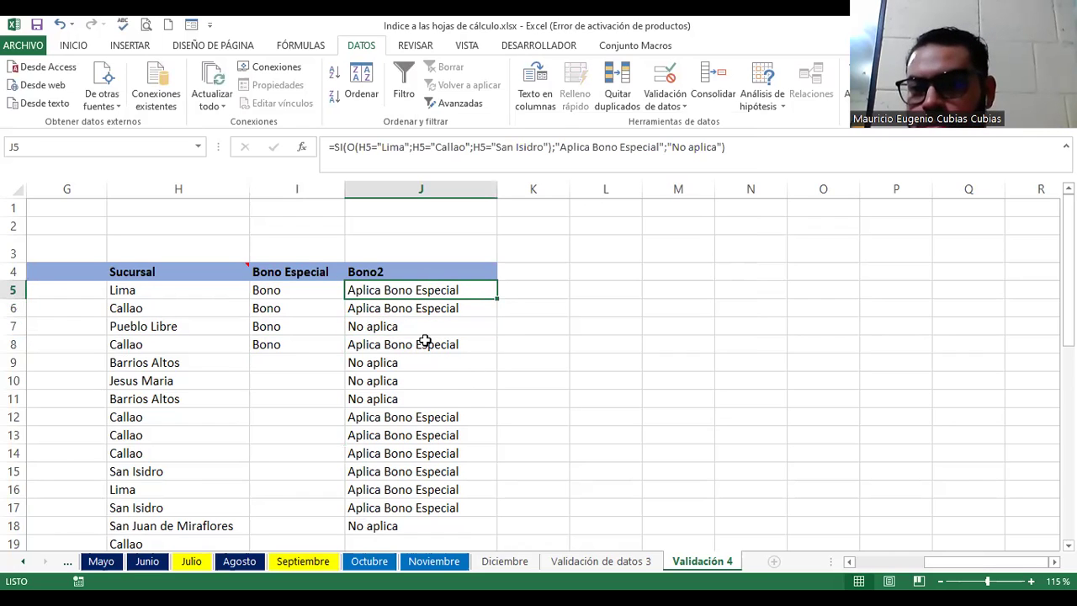
{"action": "double_click", "coordinate": [429, 287]}
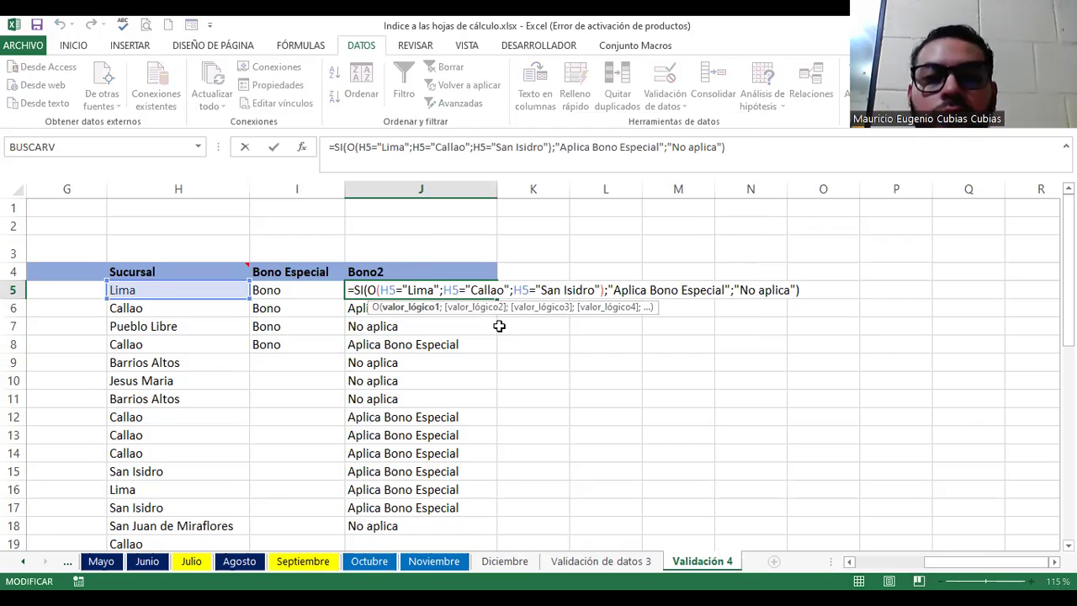
{"action": "key", "text": "Return"}
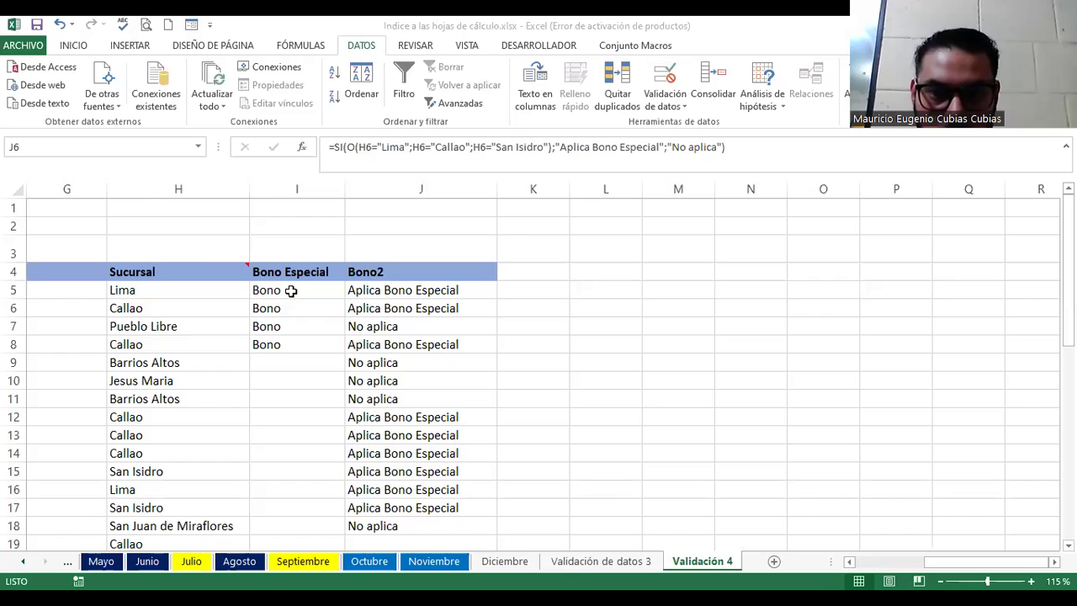
- Clear I5:I8, then enter 1000 in I5, 500 in I6 and 3000 in I7
{"action": "left_click_drag", "start_coordinate": [290, 290], "coordinate": [291, 344]}
{"action": "key", "text": "Delete"}
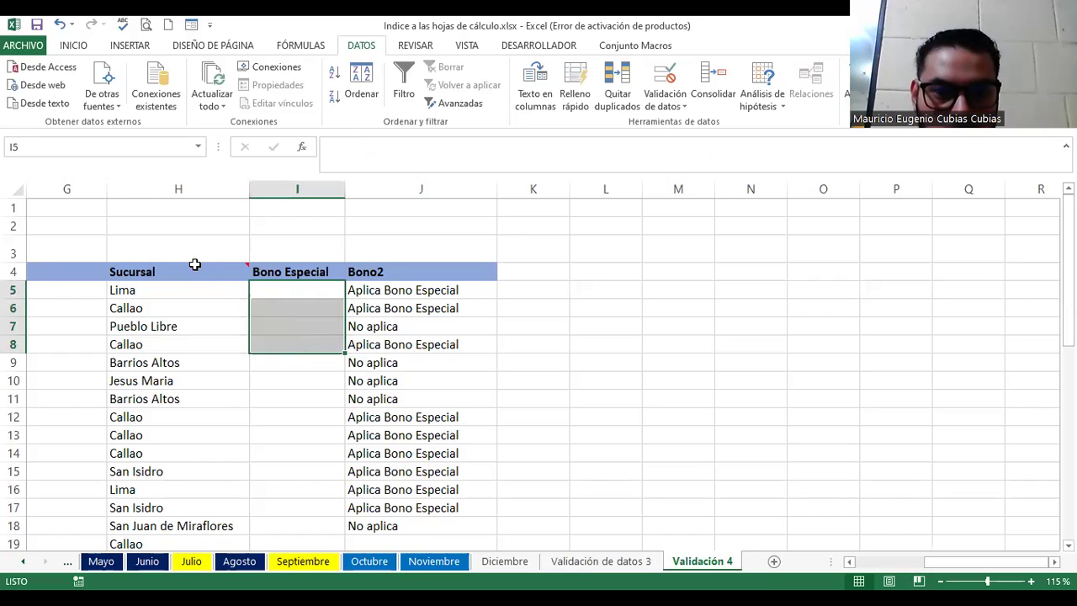
{"action": "left_click", "coordinate": [262, 286]}
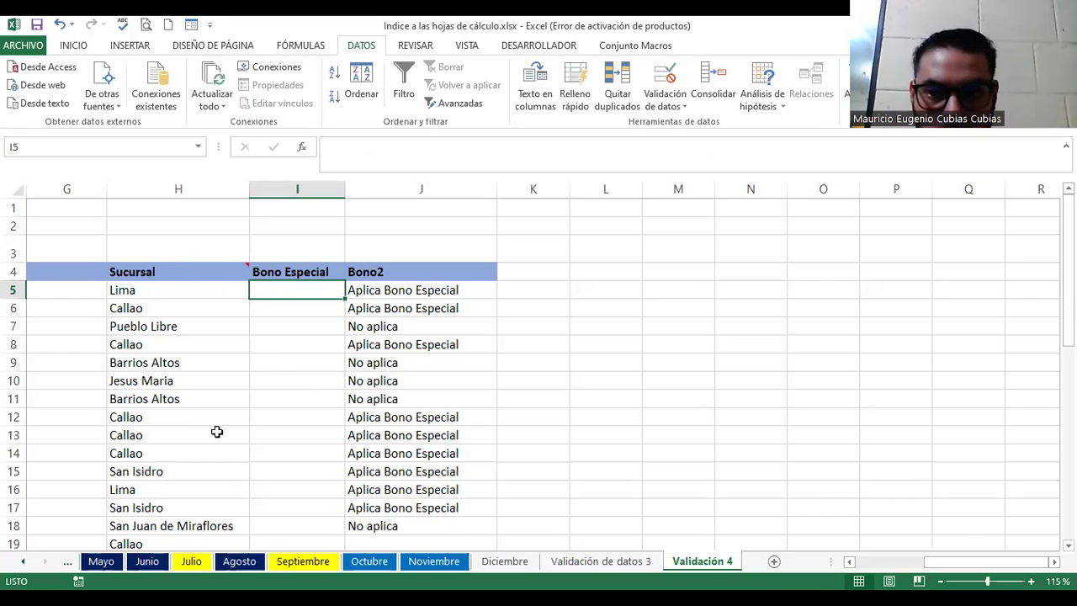
{"action": "type", "text": "100"}
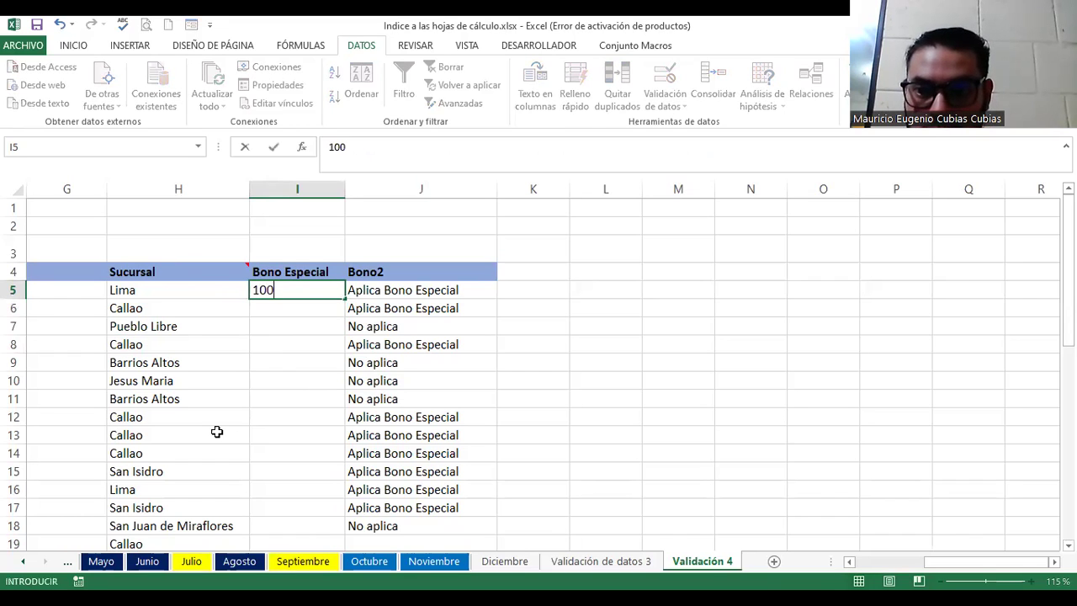
{"action": "type", "text": "0"}
{"action": "key", "text": "Return"}
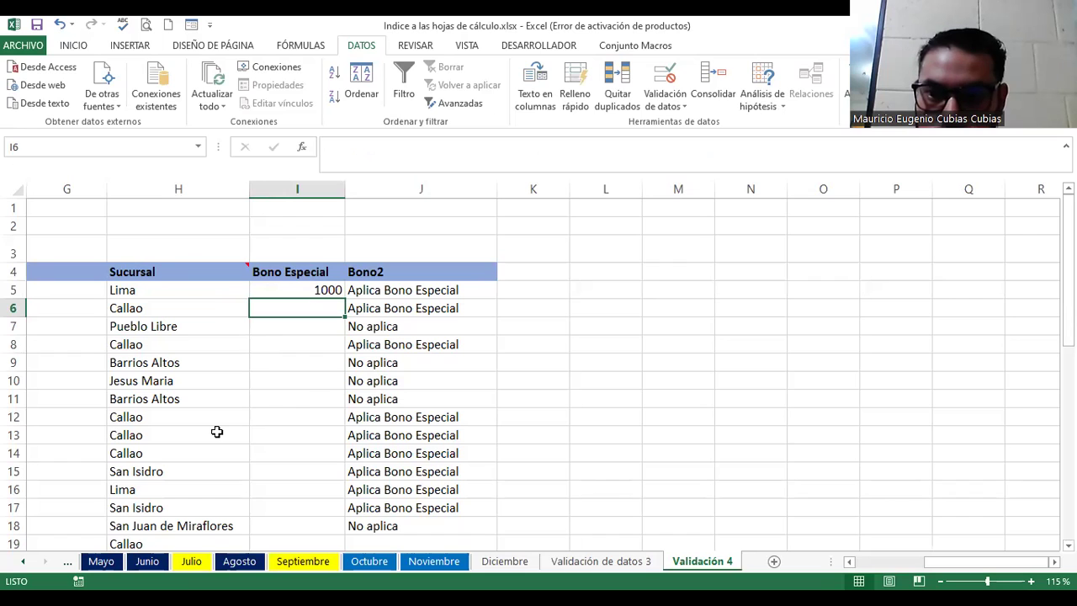
{"action": "type", "text": "500"}
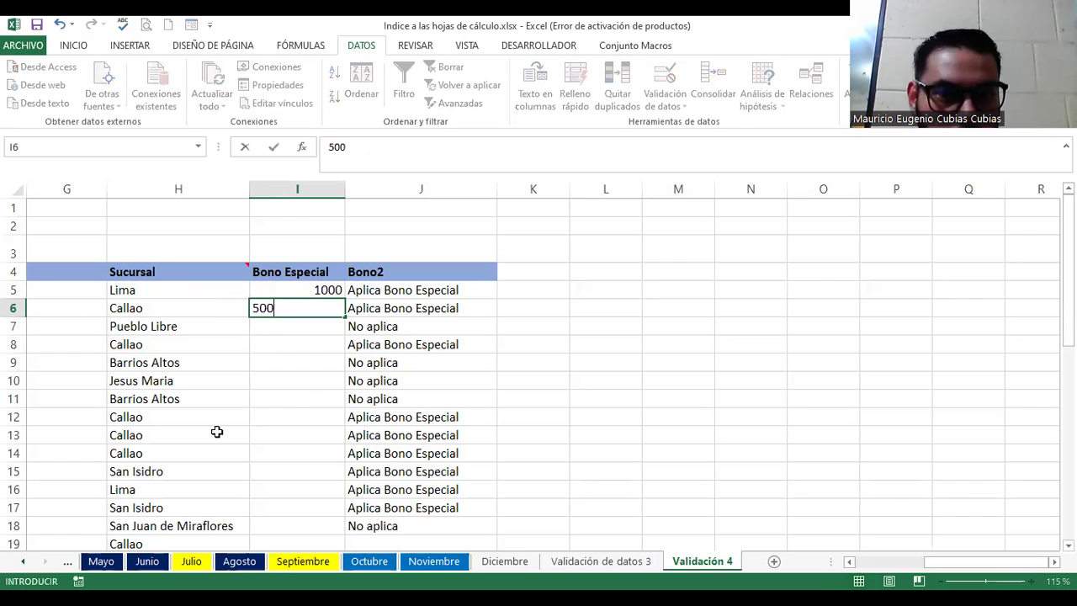
{"action": "key", "text": "Return"}
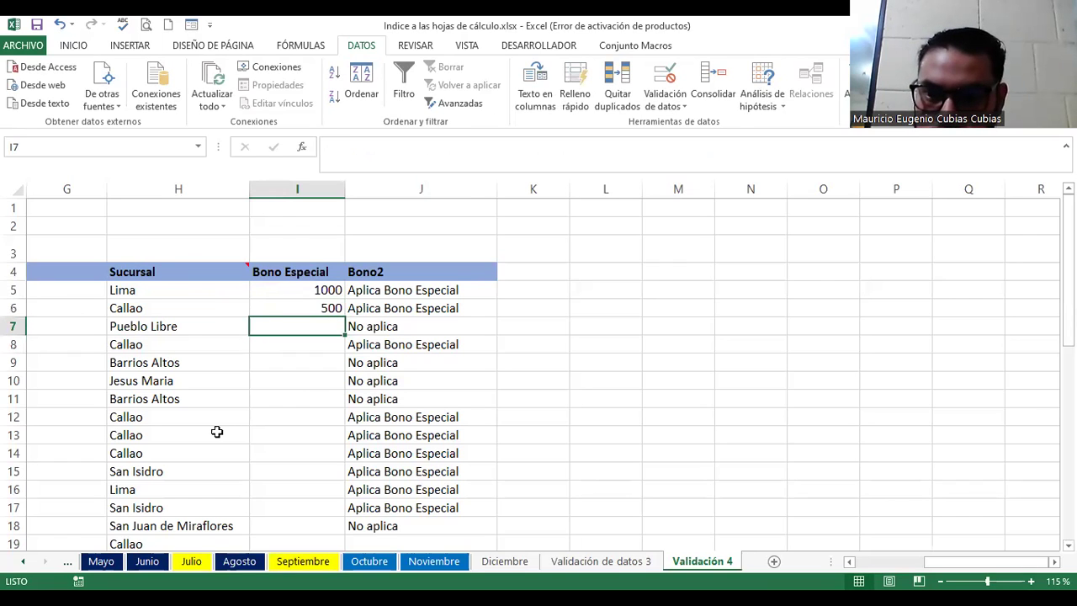
{"action": "type", "text": "3000"}
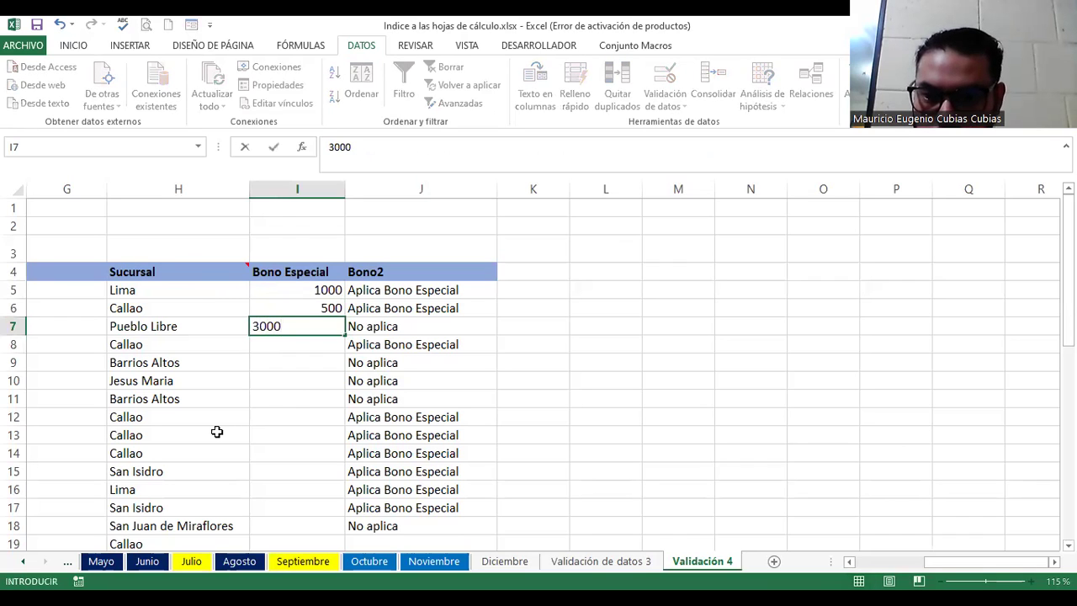
{"action": "key", "text": "Return"}
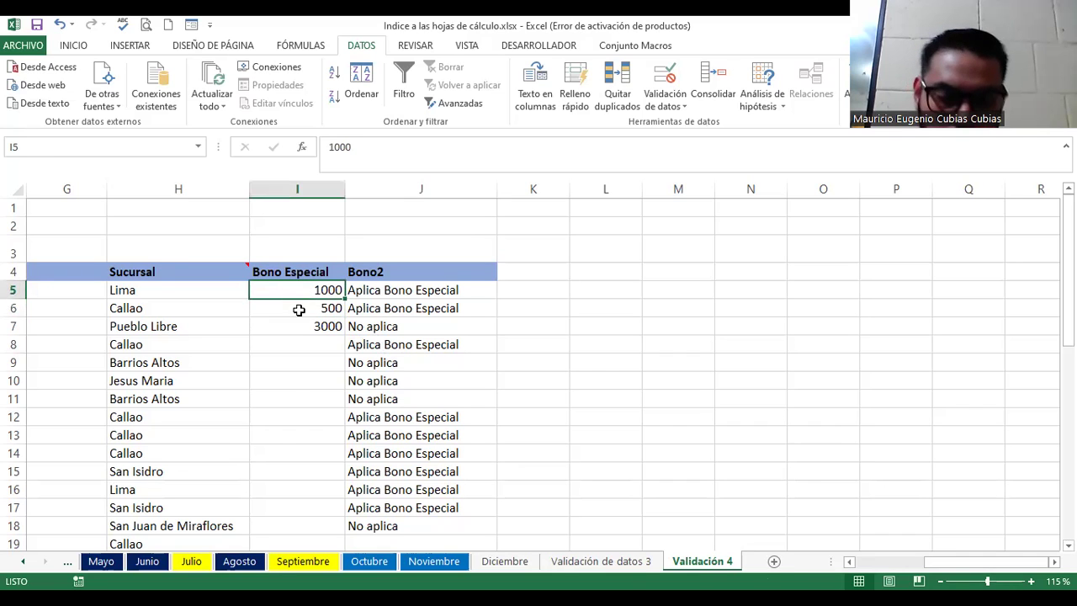
- Look at I6's validation settings, try whole numbers as the allowed type, then cancel
{"action": "left_click_drag", "start_coordinate": [303, 289], "coordinate": [284, 459]}
{"action": "left_click", "coordinate": [560, 292]}
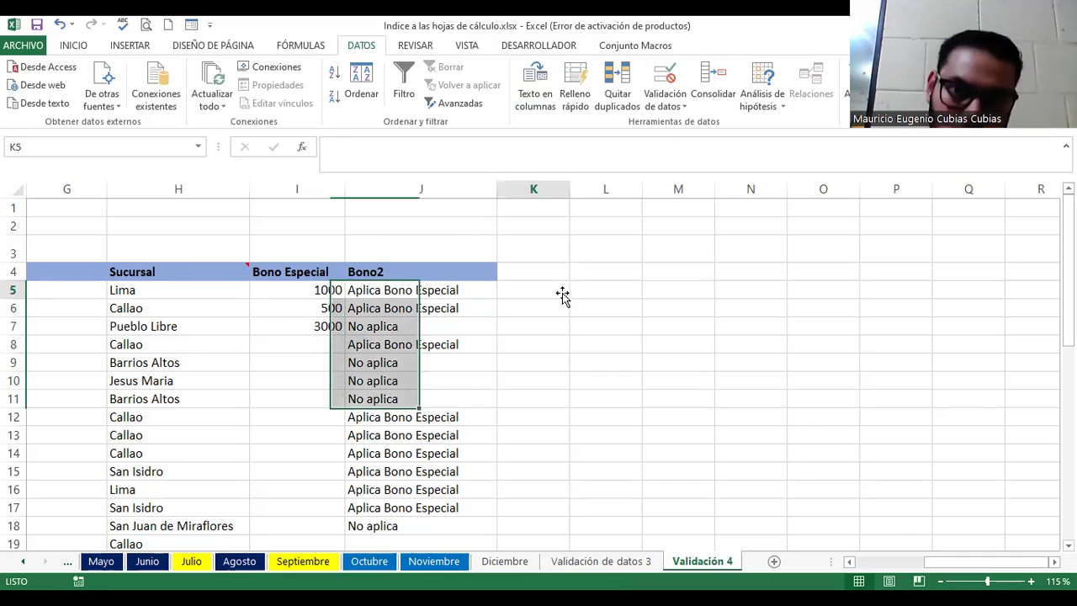
{"action": "left_click", "coordinate": [320, 308]}
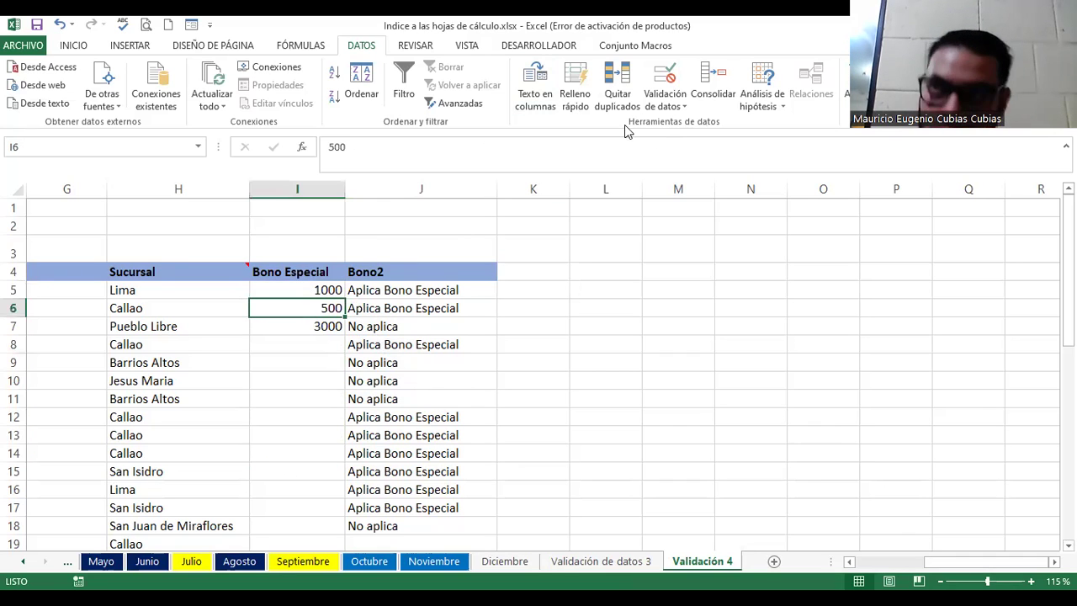
{"action": "left_click", "coordinate": [664, 101]}
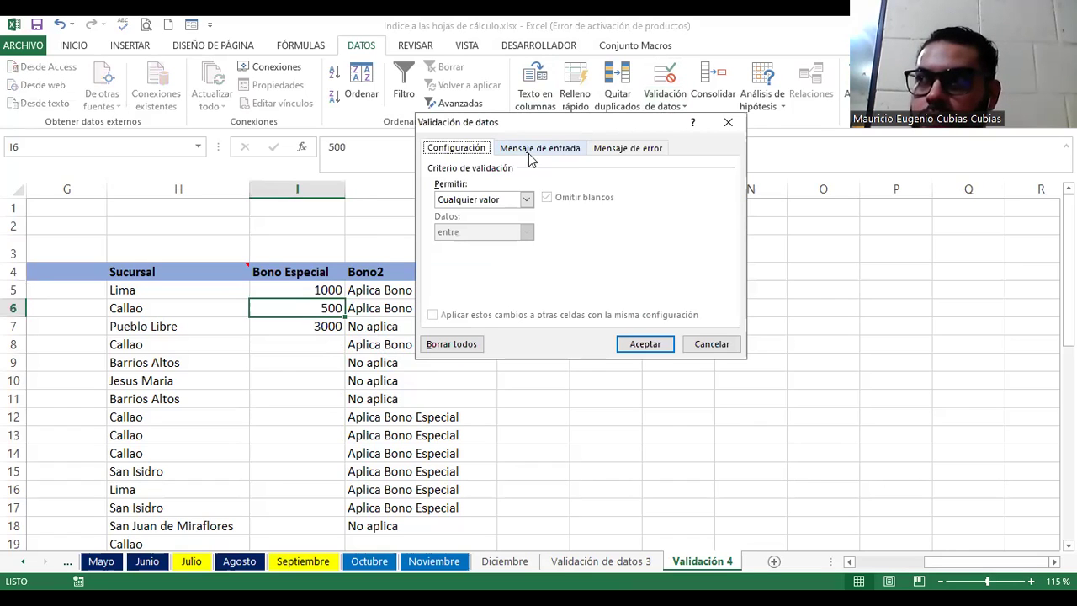
{"action": "left_click", "coordinate": [464, 205]}
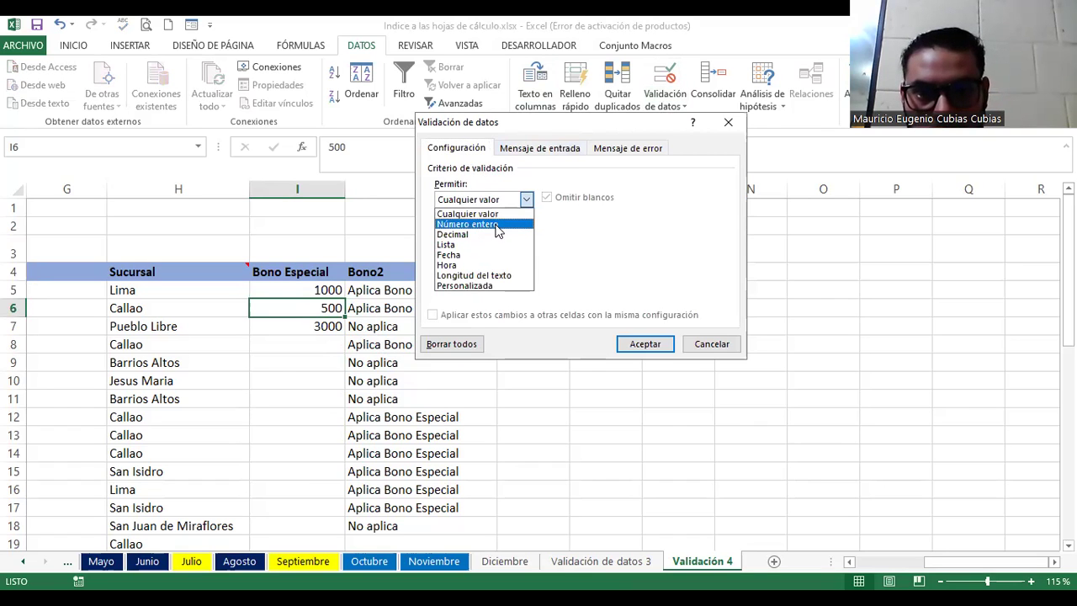
{"action": "left_click", "coordinate": [565, 307]}
{"action": "left_click", "coordinate": [711, 343]}
- Select I5:I43 and extend the custom Lima/Callao/San Isidro validation rule to all of it
{"action": "left_click", "coordinate": [330, 290]}
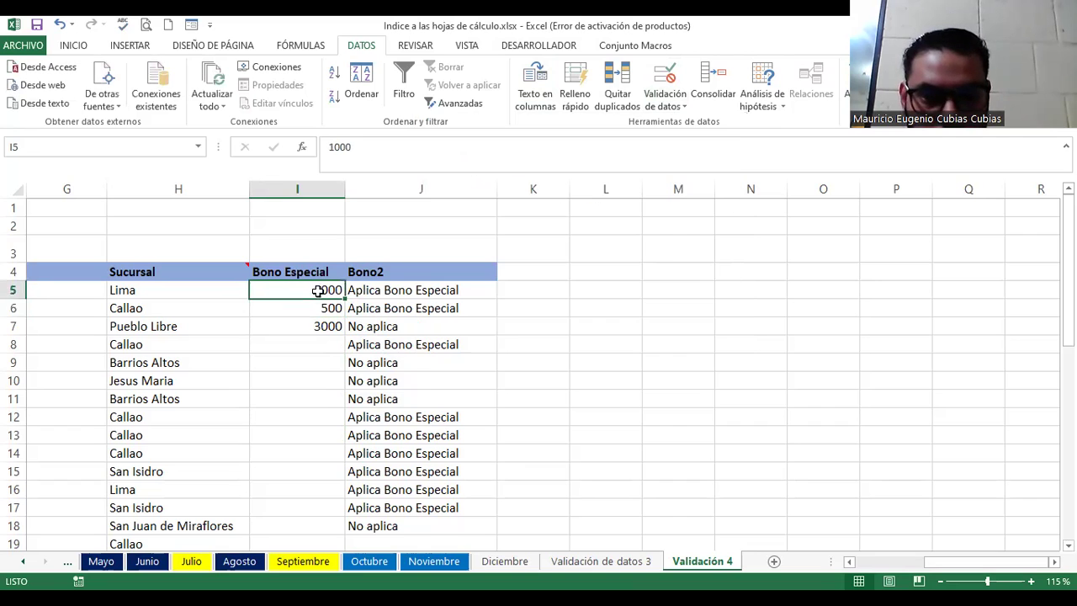
{"action": "key", "text": "shift+Down"}
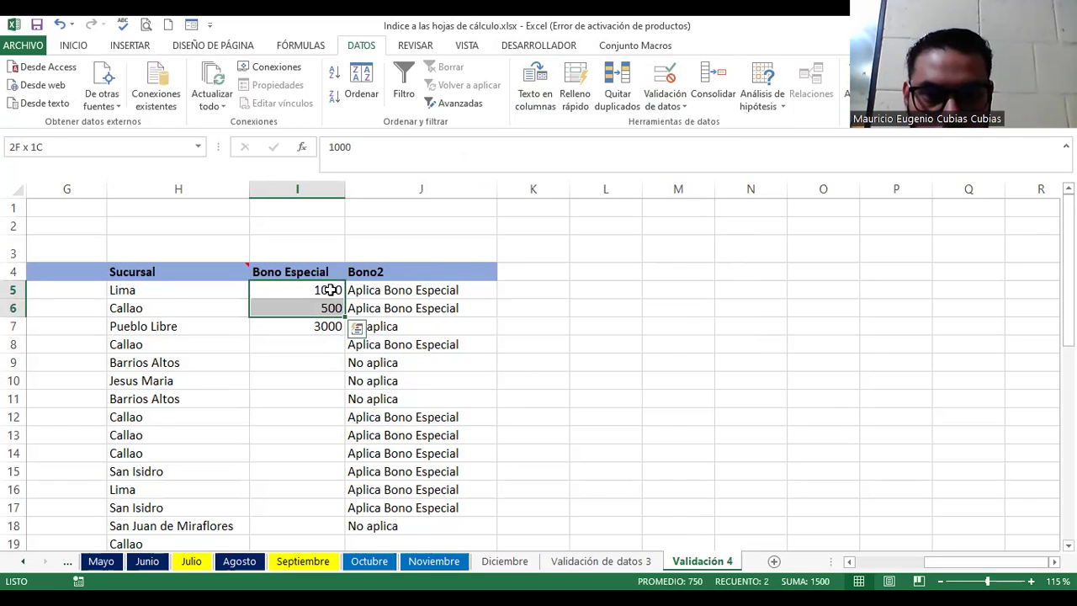
{"action": "key", "text": "shift+Down"}
{"action": "key", "text": "shift+Down"}
{"action": "key", "text": "shift+Down"}
{"action": "key", "text": "shift+Down"}
{"action": "key", "text": "shift+Down"}
{"action": "key", "text": "shift+Down"}
{"action": "key", "text": "shift+Down"}
{"action": "key", "text": "shift+Down"}
{"action": "key", "text": "shift+Down"}
{"action": "key", "text": "shift+Down"}
{"action": "scroll", "coordinate": [330, 289], "scroll_direction": "down", "scroll_amount": 1}
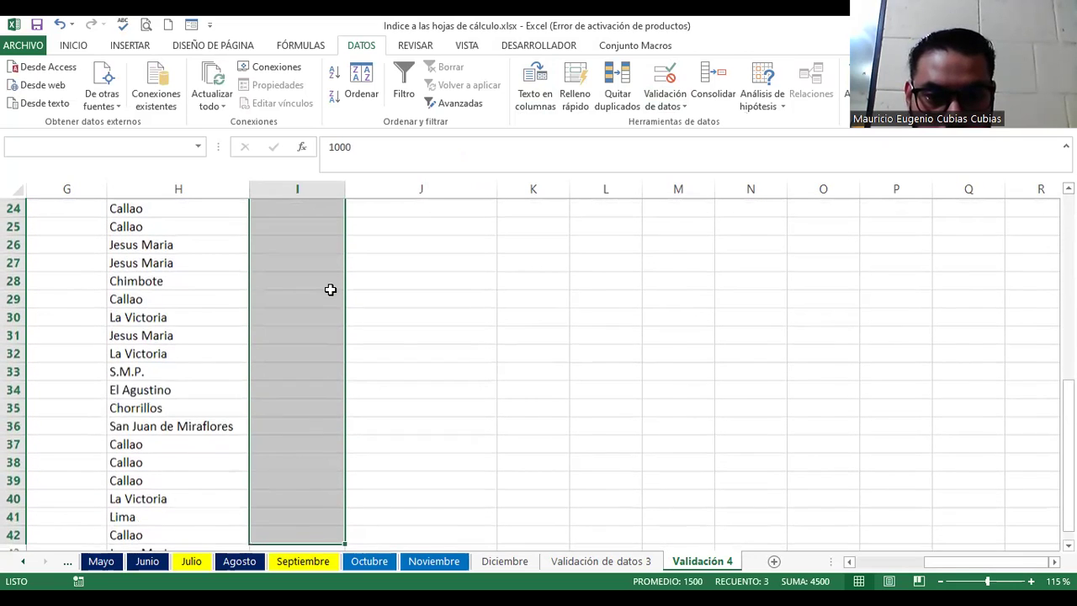
{"action": "scroll", "coordinate": [331, 290], "scroll_direction": "down", "scroll_amount": 1}
{"action": "scroll", "coordinate": [330, 289], "scroll_direction": "down", "scroll_amount": 1}
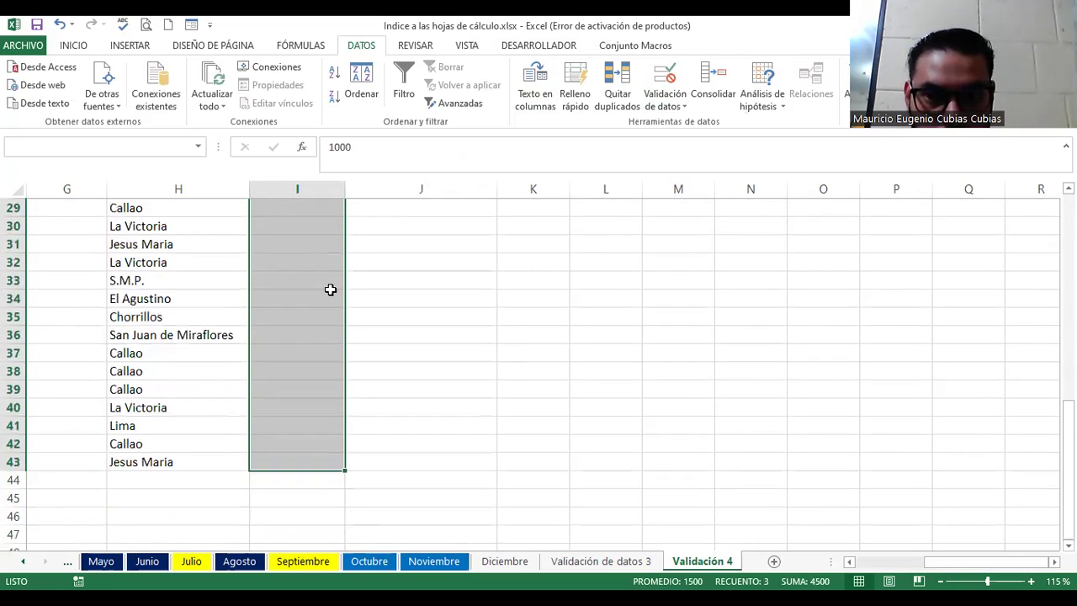
{"action": "key", "text": "shift+Down"}
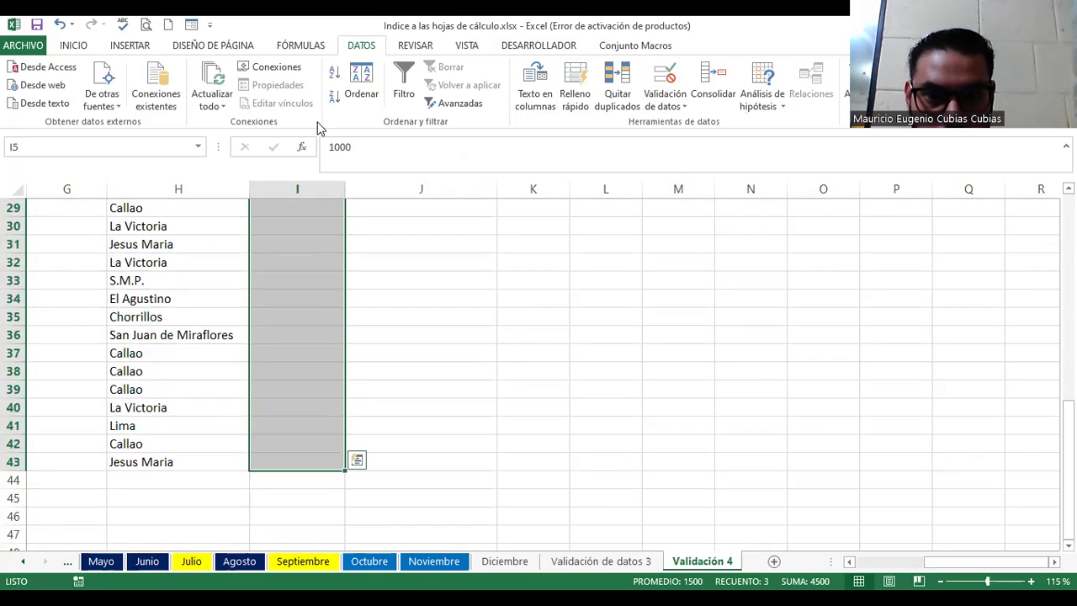
{"action": "key", "text": "alt+b"}
{"action": "scroll", "coordinate": [333, 286], "scroll_direction": "up", "scroll_amount": 2}
{"action": "scroll", "coordinate": [327, 298], "scroll_direction": "up", "scroll_amount": 7}
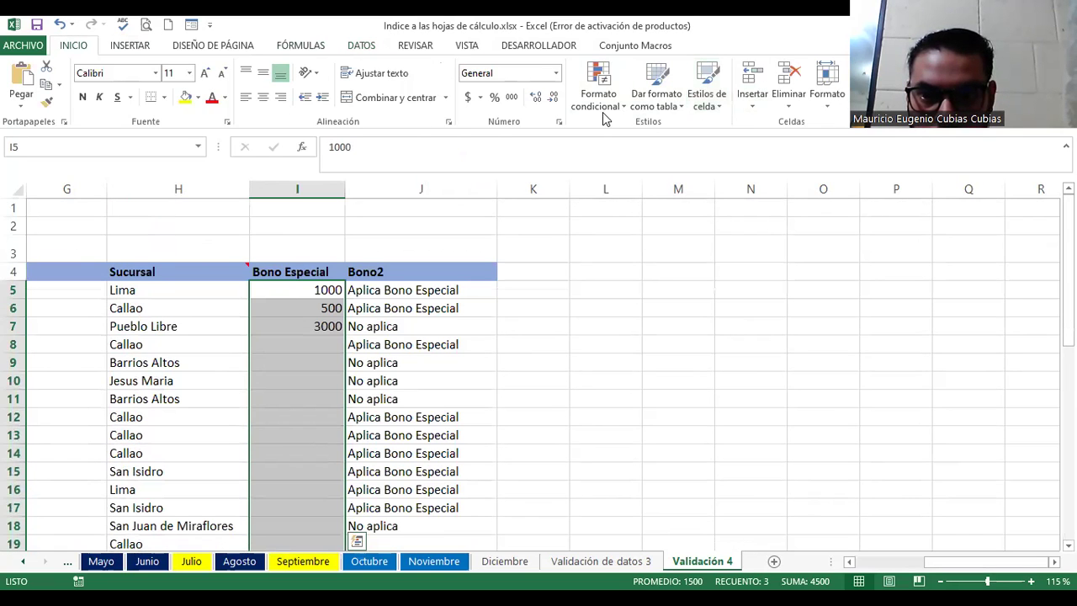
{"action": "left_click", "coordinate": [360, 48]}
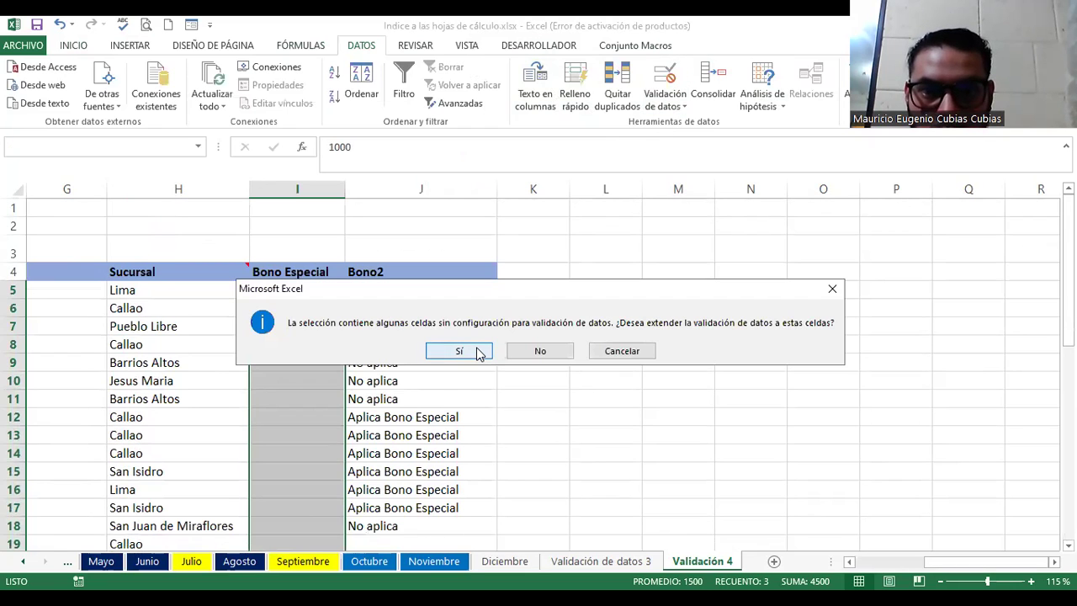
{"action": "left_click", "coordinate": [476, 352]}
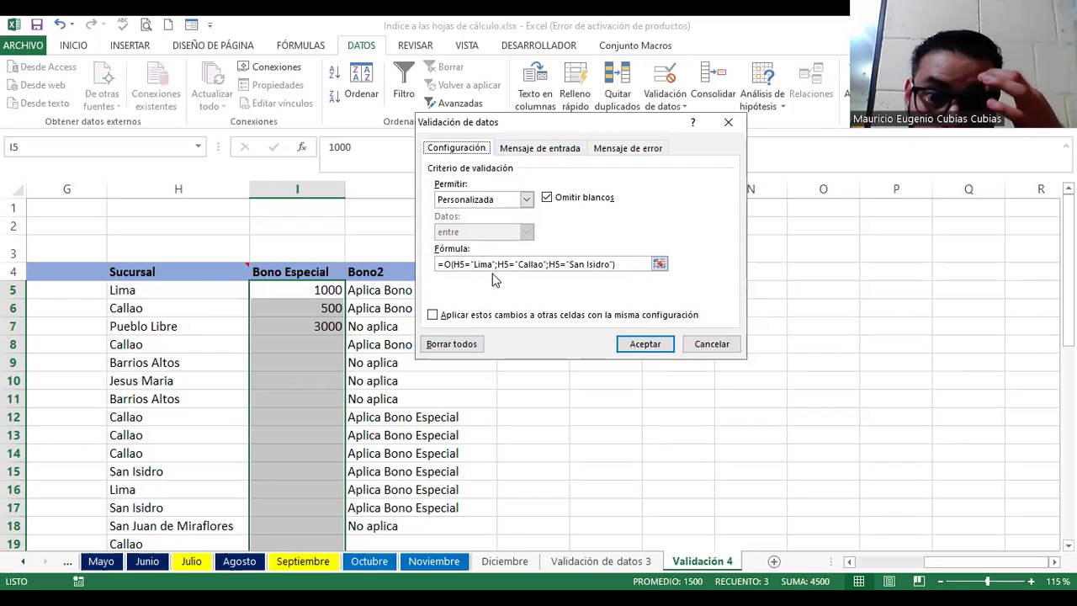
{"action": "left_click", "coordinate": [632, 341]}
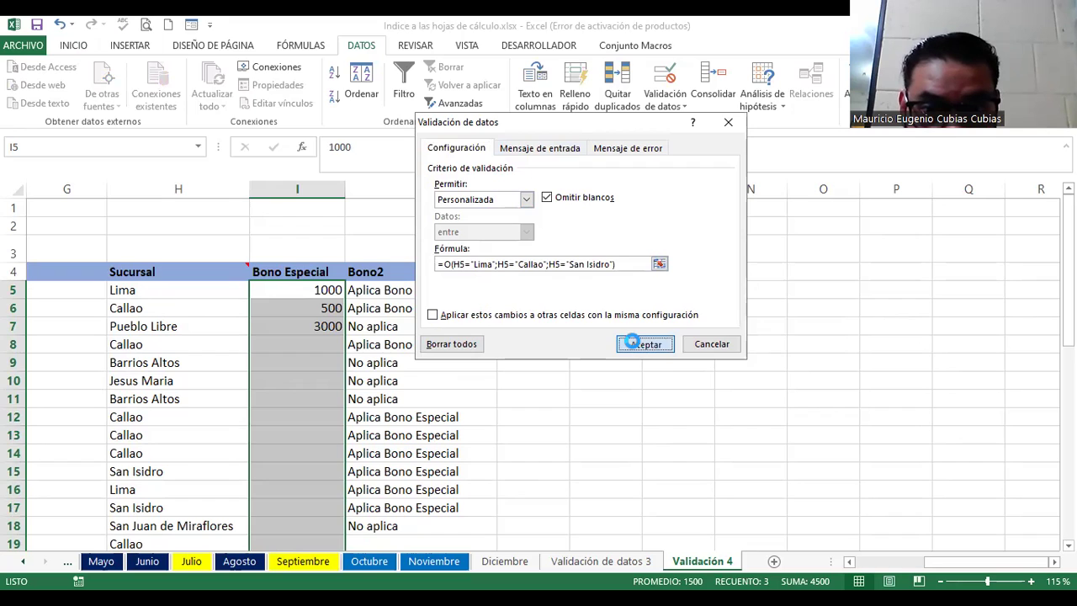
- Clear I5:I8, enter 10 for Lima and 200 for Callao, then test 300 for Pueblo Libre
{"action": "left_click", "coordinate": [327, 342]}
{"action": "left_click_drag", "start_coordinate": [314, 293], "coordinate": [300, 348]}
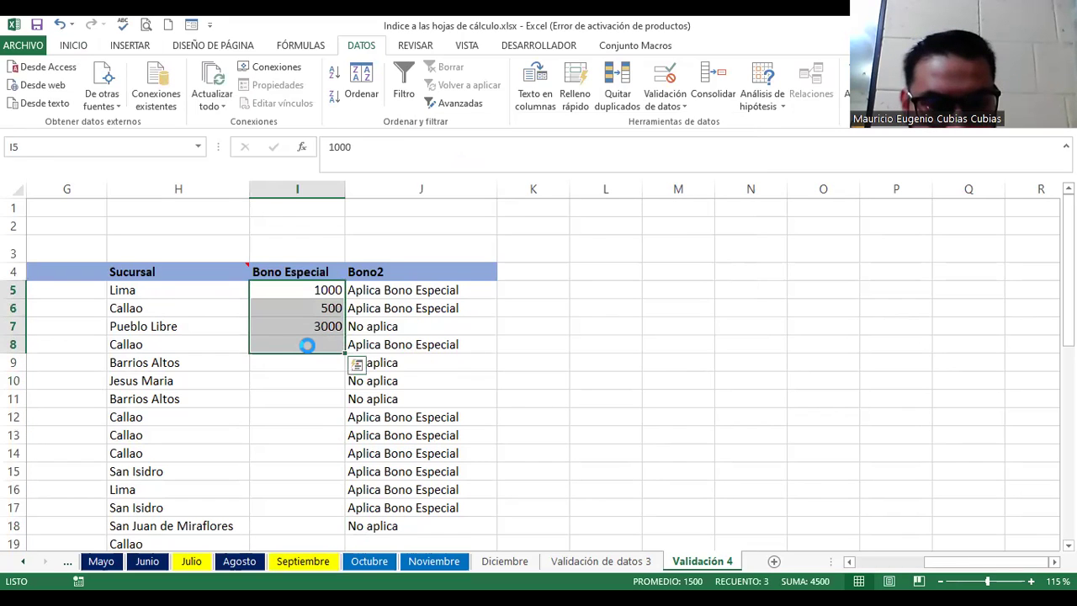
{"action": "key", "text": "Delete"}
{"action": "type", "text": "1"}
{"action": "key", "text": "Return"}
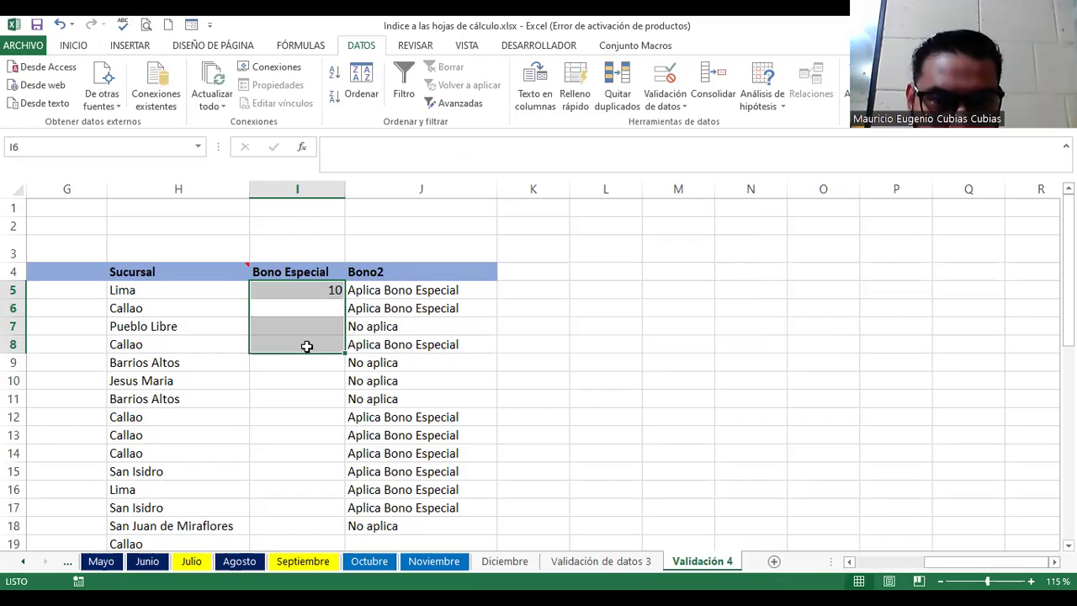
{"action": "left_click", "coordinate": [293, 311]}
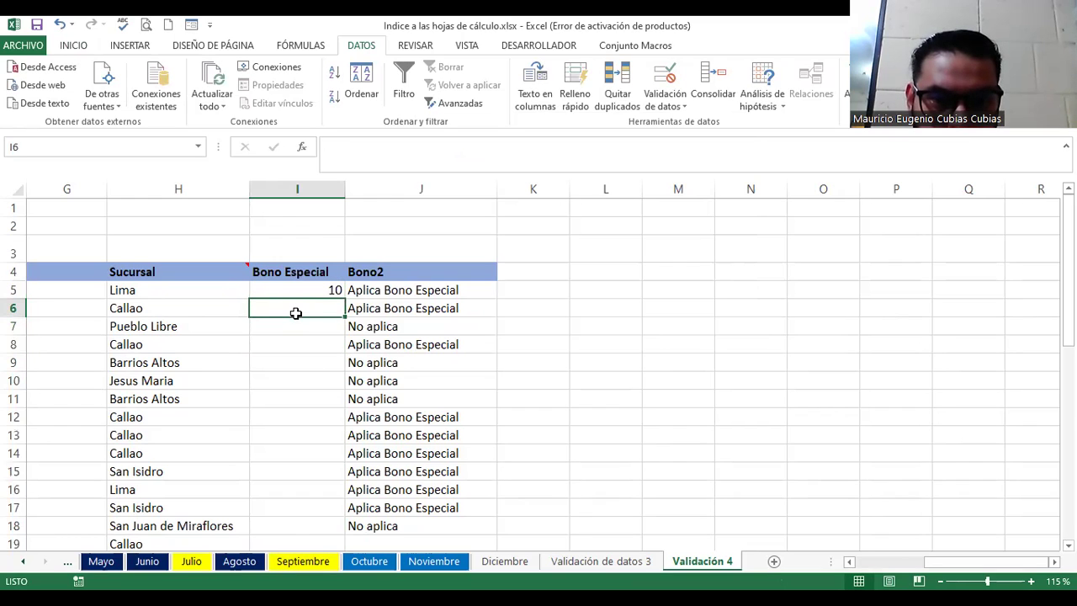
{"action": "type", "text": "200"}
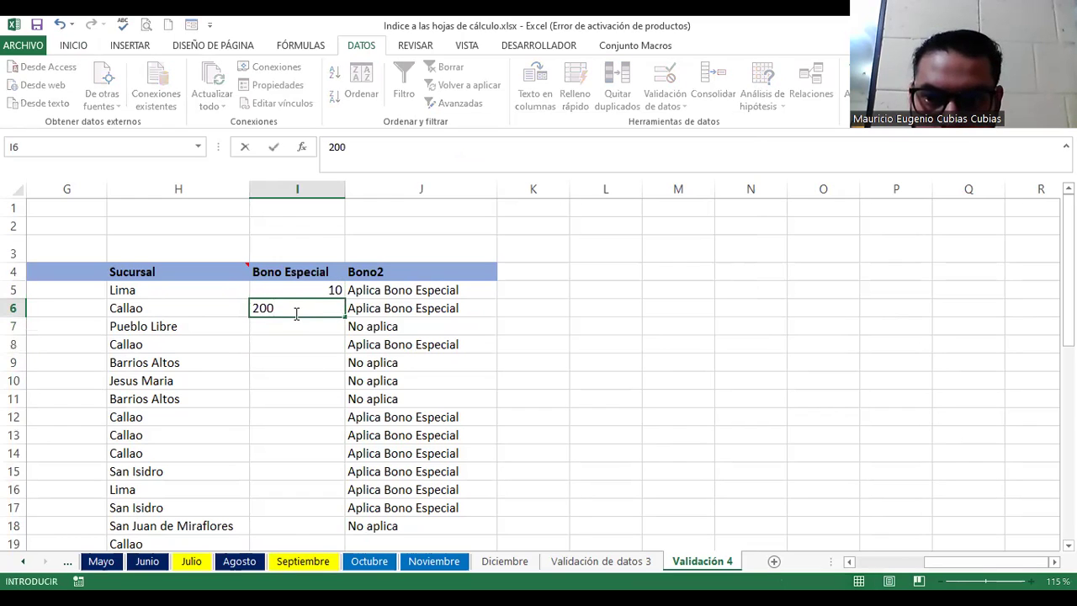
{"action": "key", "text": "Return"}
{"action": "type", "text": "300"}
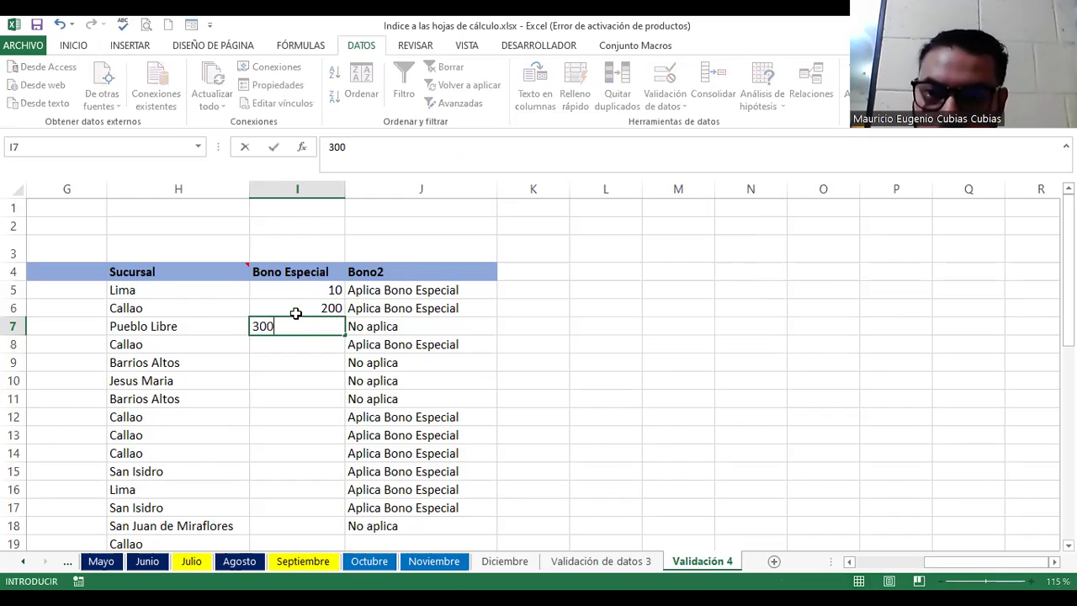
{"action": "key", "text": "Return"}
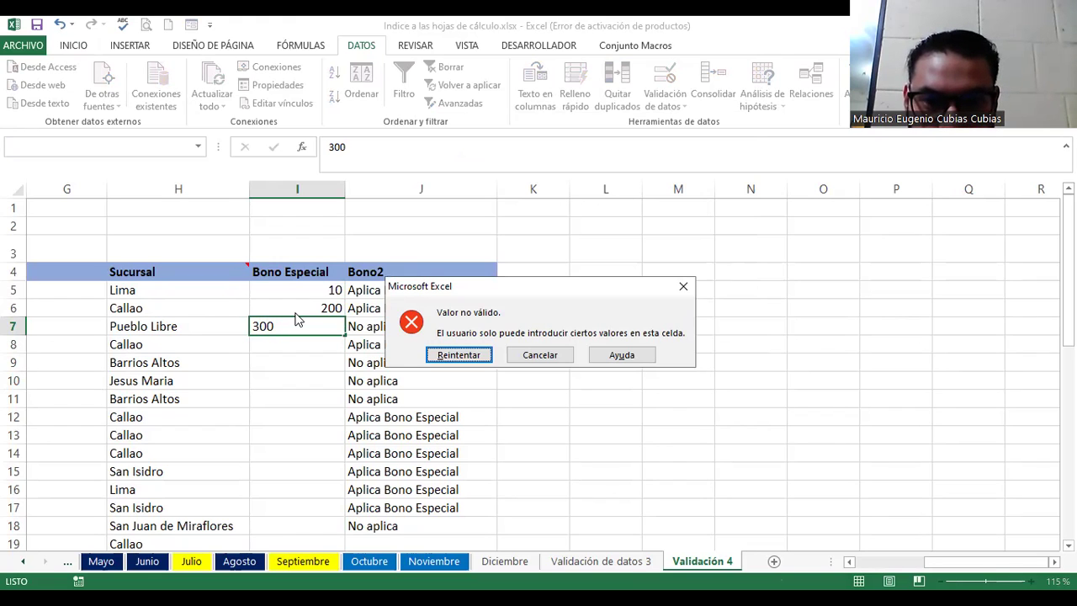
- Cancel the rejected 300 entry, try 3000 in Pueblo Libre's I7, and cancel that rejection too
{"action": "left_click", "coordinate": [516, 358]}
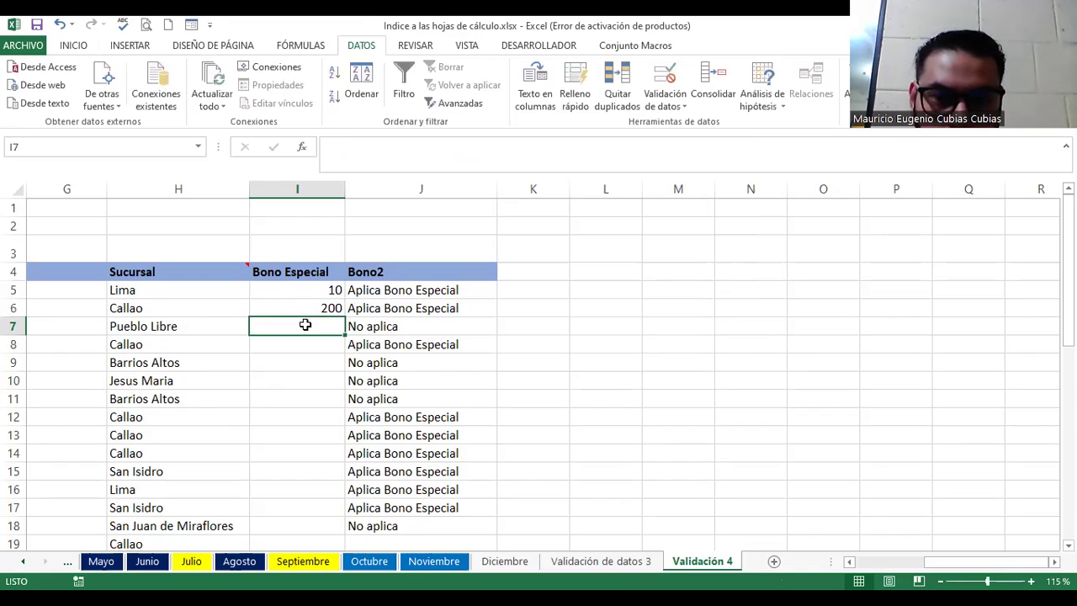
{"action": "type", "text": "3000"}
{"action": "key", "text": "Return"}
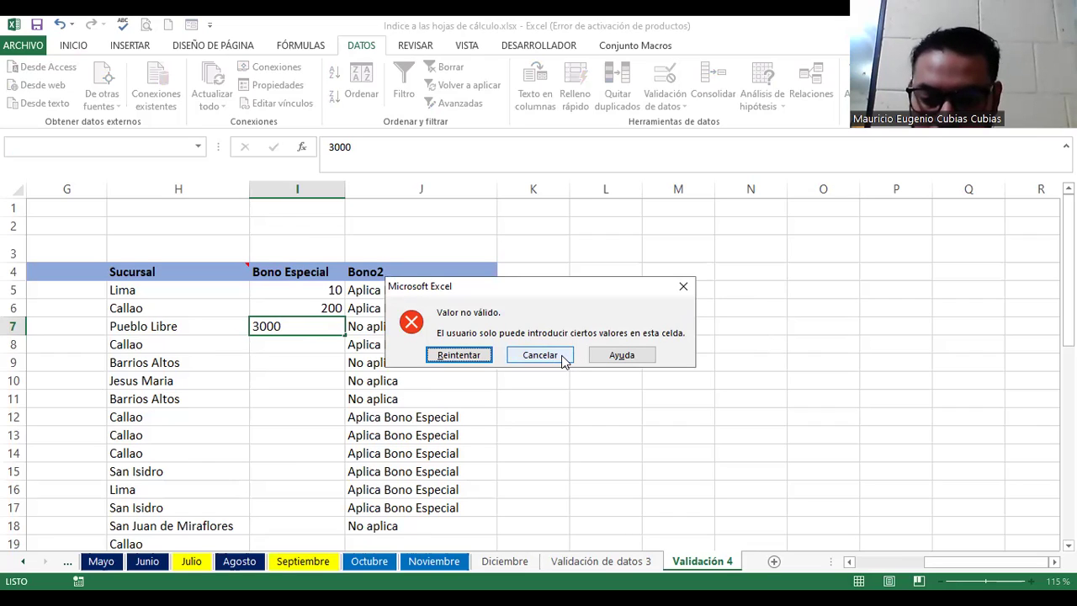
{"action": "left_click", "coordinate": [564, 357]}
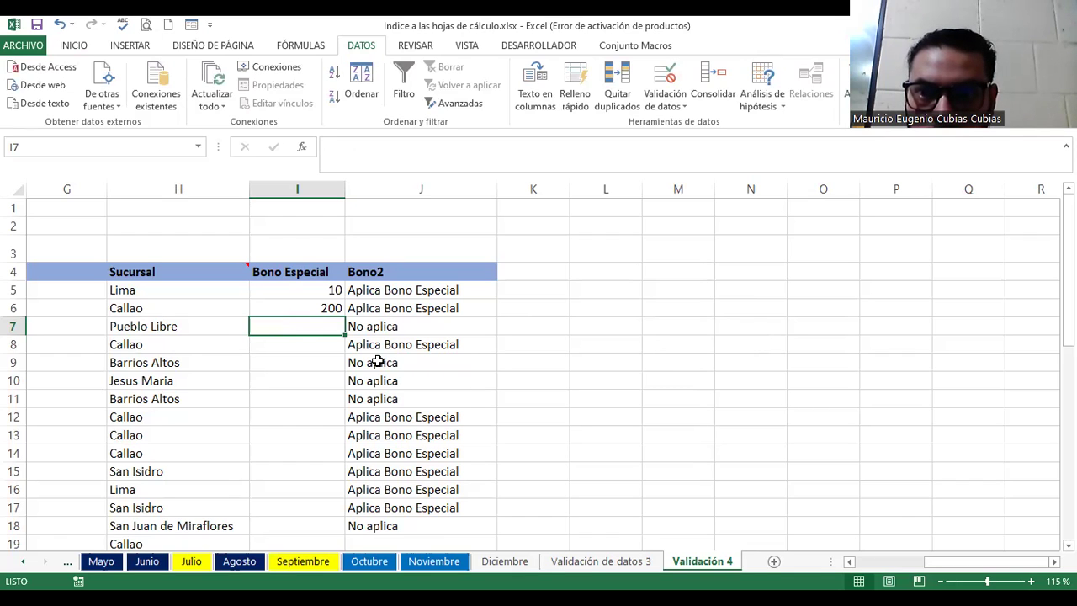
- Select J7 to inspect its Bono2 SI(O()) formula
{"action": "left_click", "coordinate": [414, 332]}
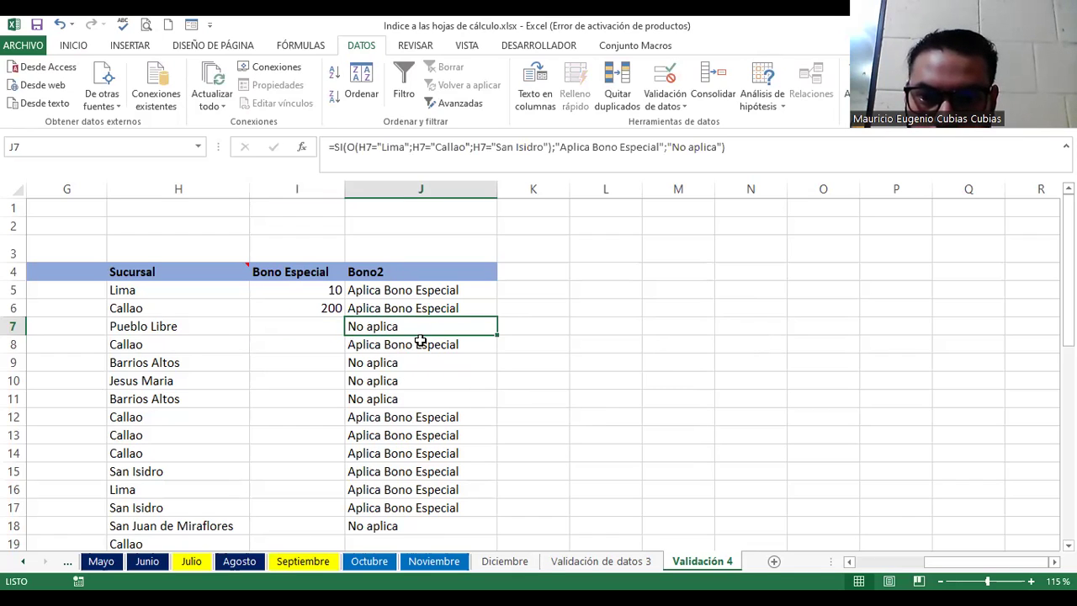
{"action": "left_click", "coordinate": [630, 305]}
{"action": "left_click", "coordinate": [477, 327]}
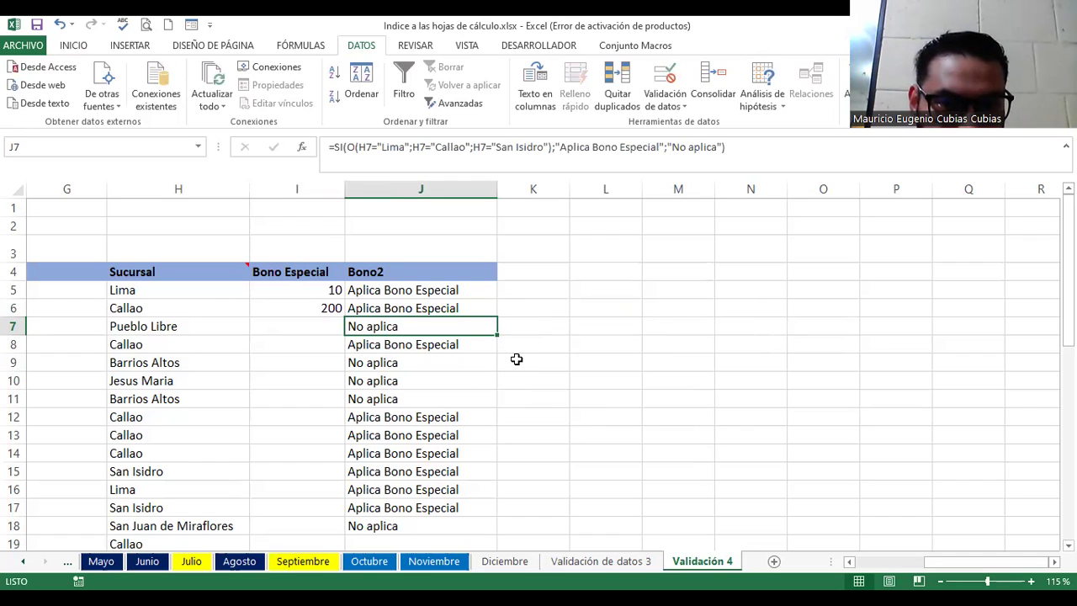